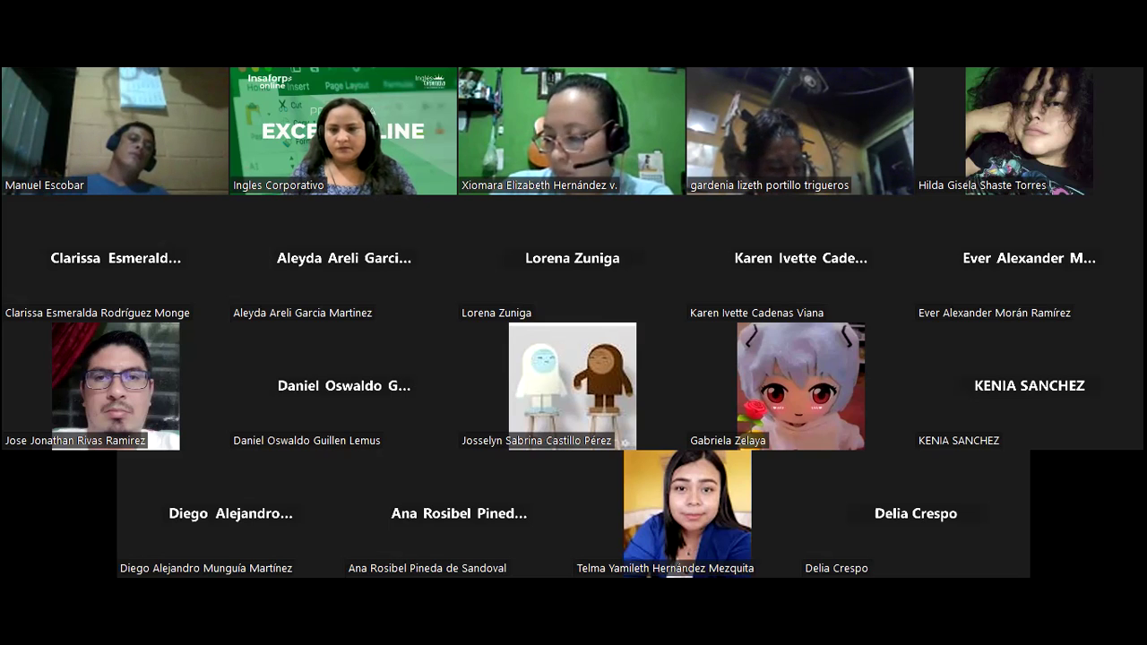
Minimize the full-screen Zoom class gallery to the floating video panel, revealing the desktop.
{"action": "key", "text": "super+d"}
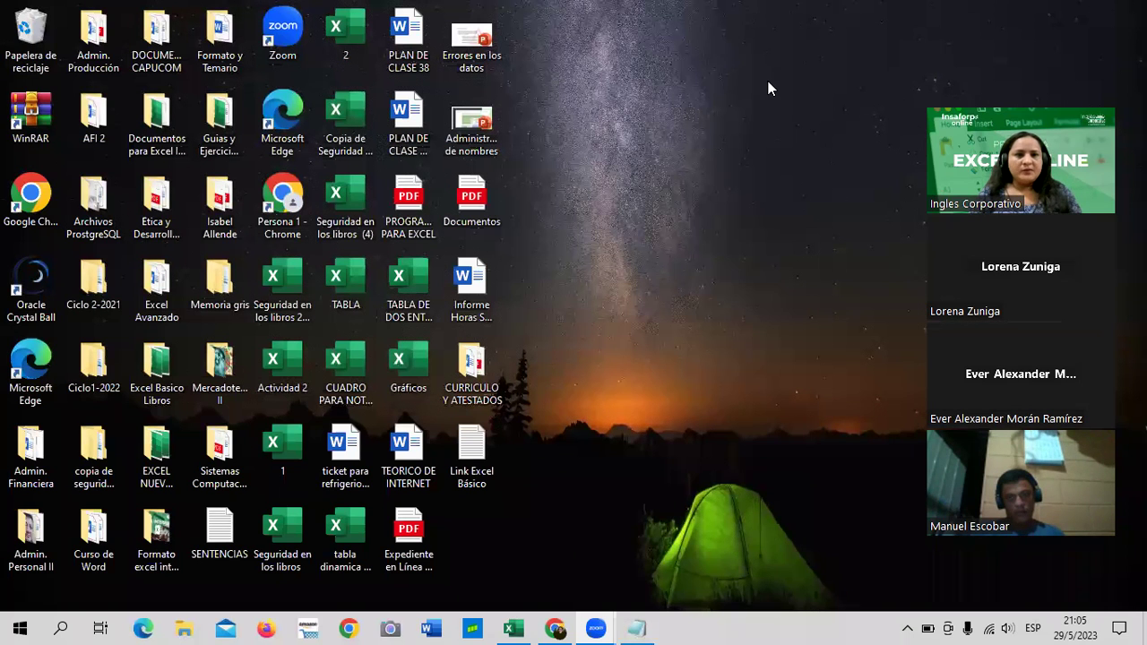
Restore the Chrome course page for lesson 1.1 and move the Zoom video panel aside.
{"action": "left_click", "coordinate": [555, 628]}
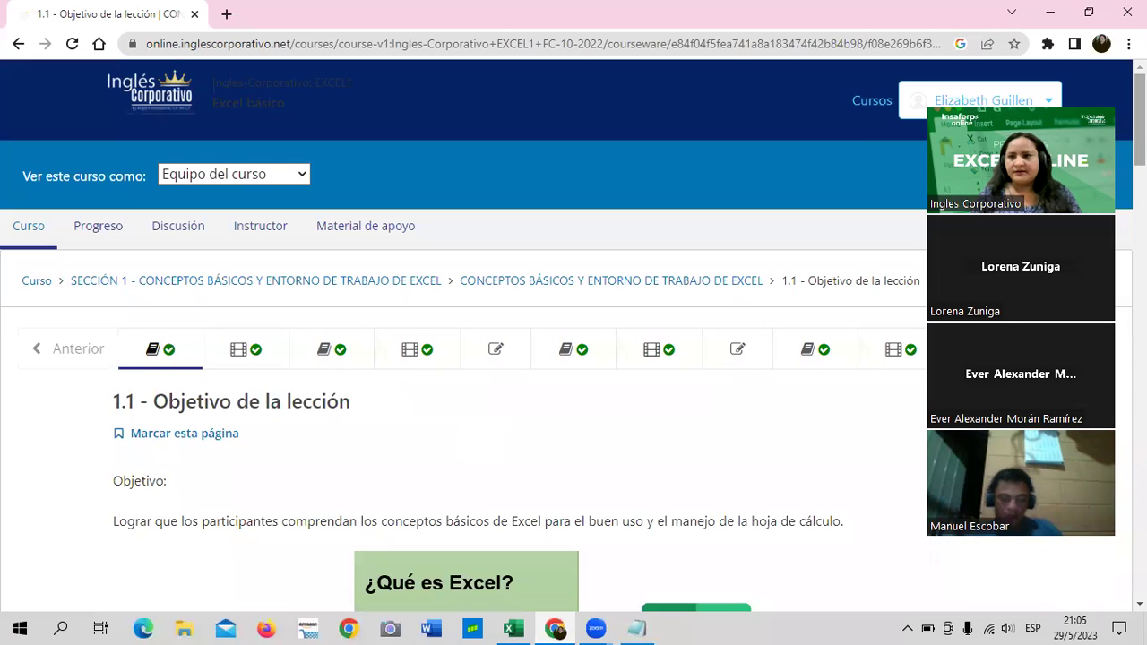
{"action": "left_click_drag", "start_coordinate": [1065, 101], "coordinate": [1079, 47]}
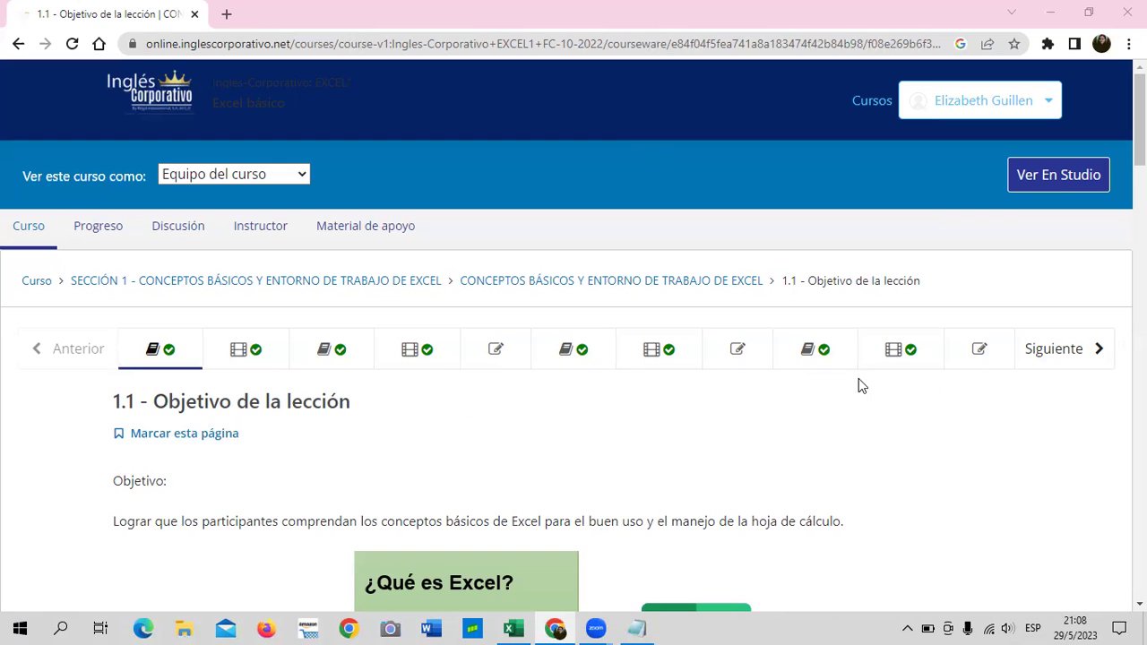
{"action": "scroll", "coordinate": [776, 428], "scroll_direction": "down", "scroll_amount": 5}
{"action": "scroll", "coordinate": [763, 429], "scroll_direction": "down", "scroll_amount": 4}
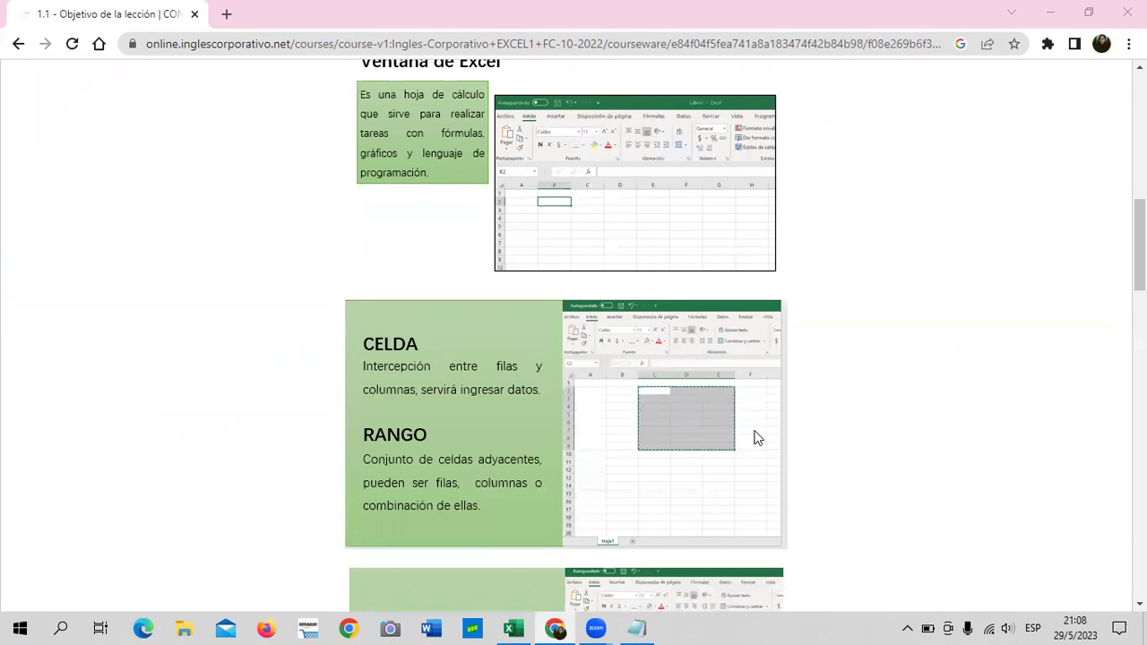
{"action": "scroll", "coordinate": [762, 428], "scroll_direction": "up", "scroll_amount": 4}
{"action": "scroll", "coordinate": [757, 430], "scroll_direction": "up", "scroll_amount": 2}
{"action": "scroll", "coordinate": [751, 432], "scroll_direction": "up", "scroll_amount": 2}
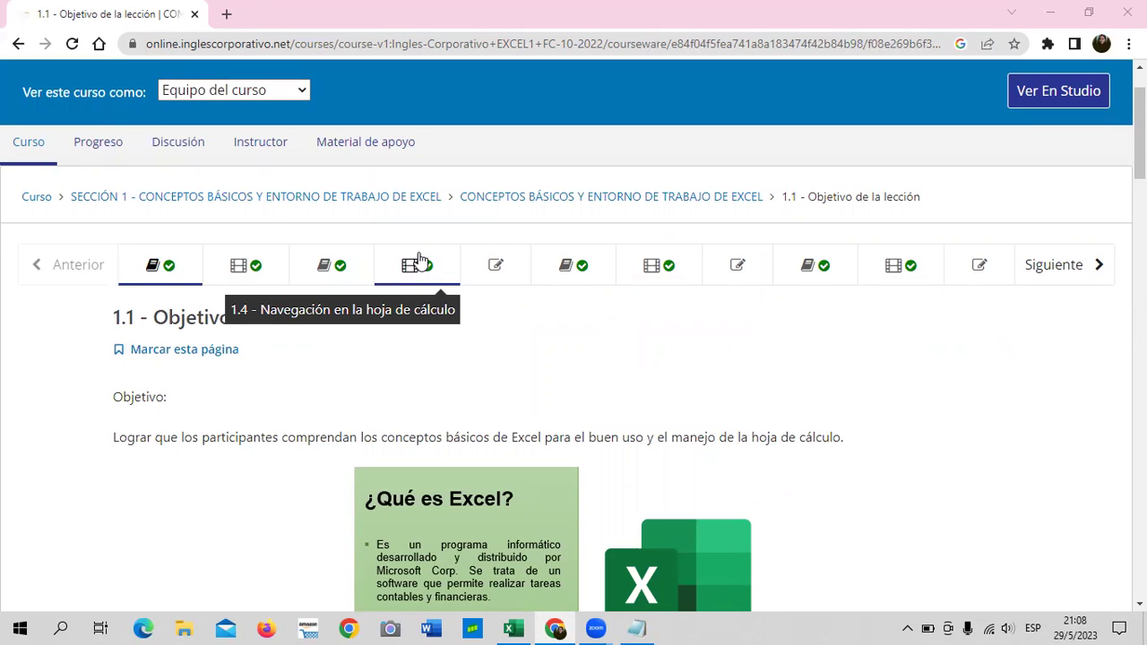
{"action": "left_click", "coordinate": [26, 199]}
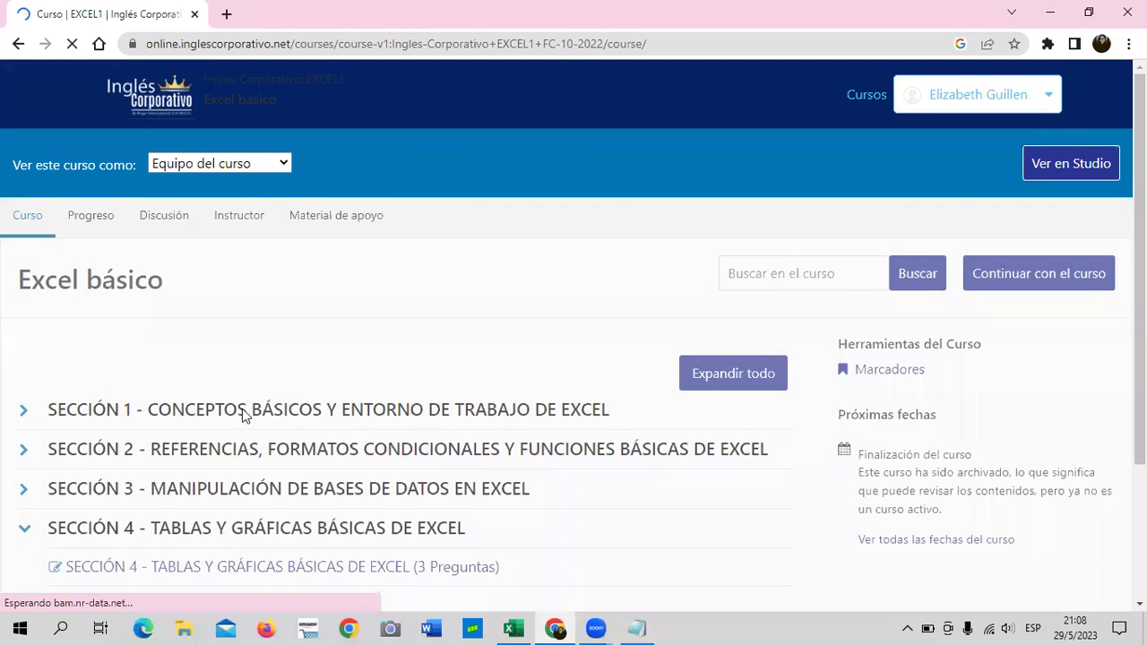
{"action": "scroll", "coordinate": [233, 320], "scroll_direction": "down", "scroll_amount": 1}
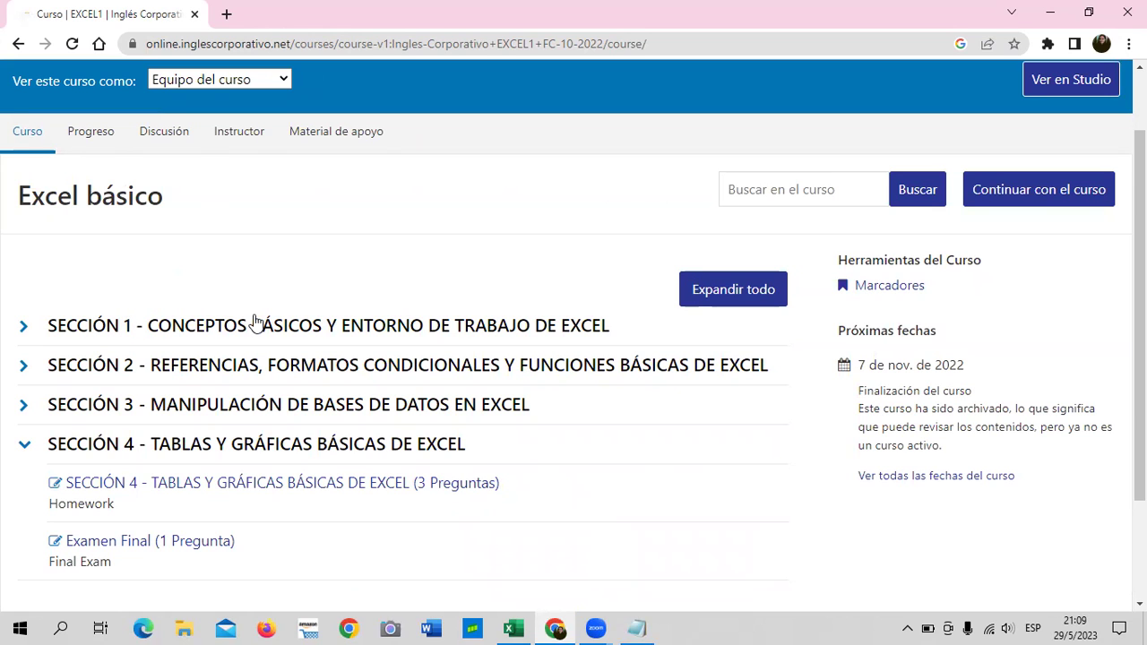
{"action": "left_click", "coordinate": [381, 327]}
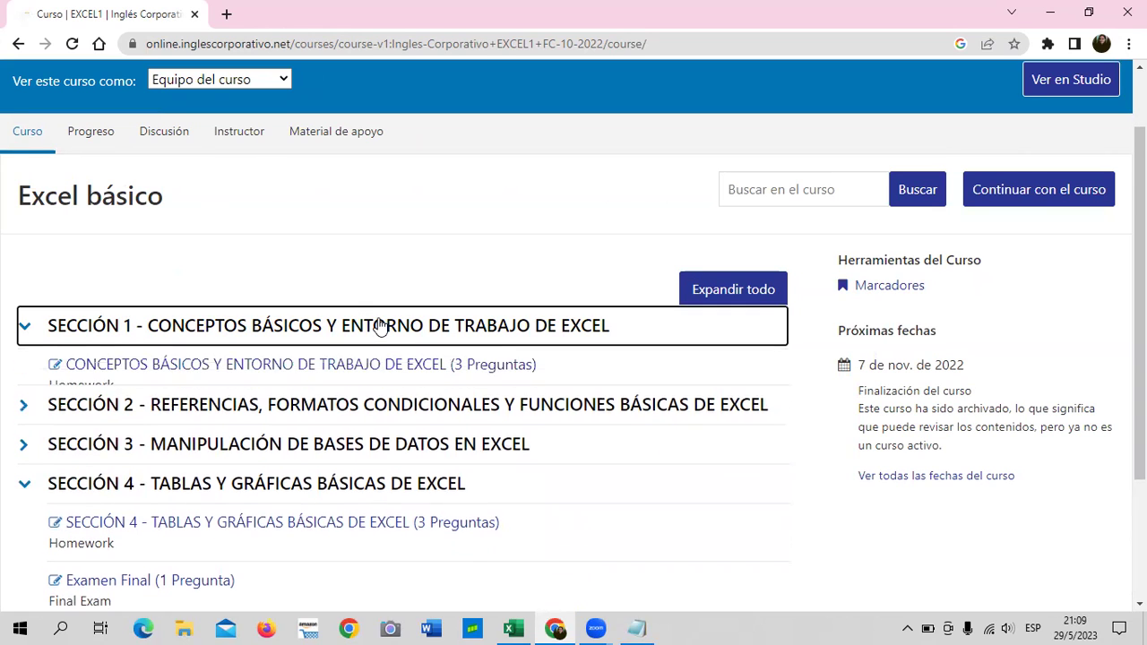
{"action": "left_click", "coordinate": [347, 370]}
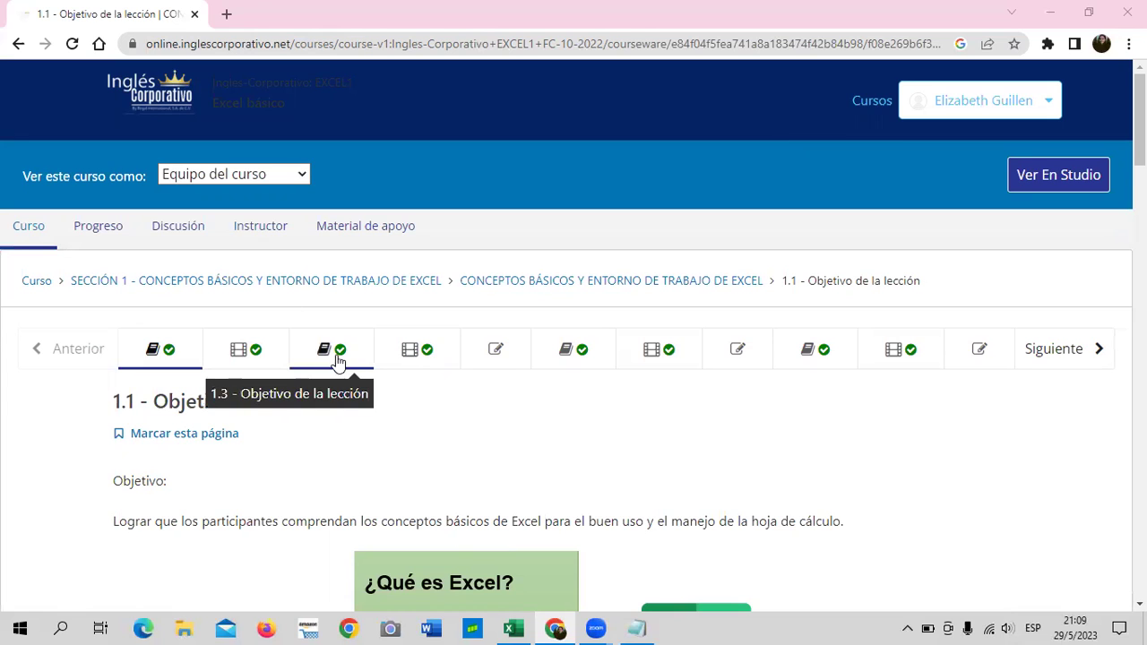
Open the unit 1.2 video tab and glance over its Excel lesson video.
{"action": "left_click", "coordinate": [273, 352]}
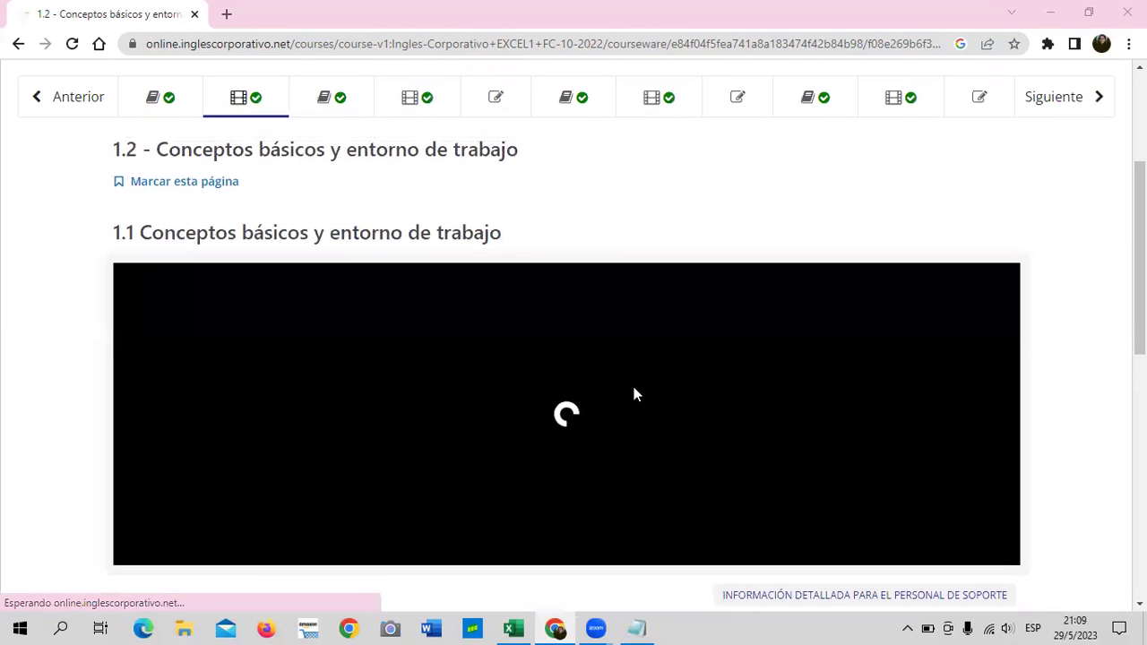
{"action": "scroll", "coordinate": [633, 395], "scroll_direction": "down", "scroll_amount": 2}
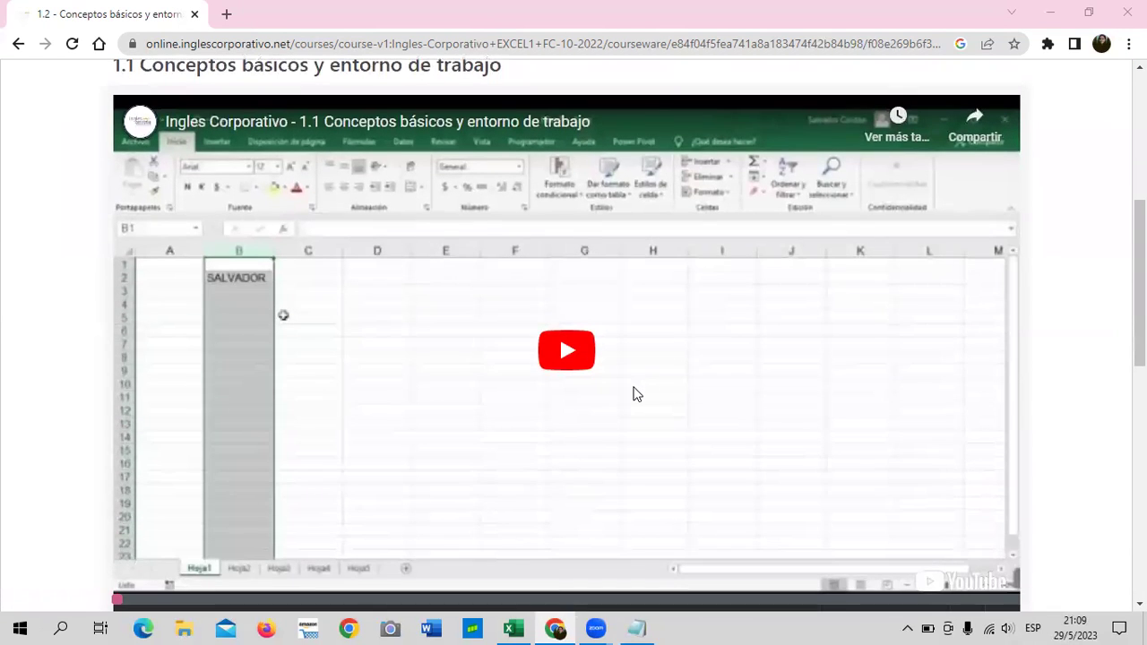
{"action": "scroll", "coordinate": [634, 394], "scroll_direction": "up", "scroll_amount": 3}
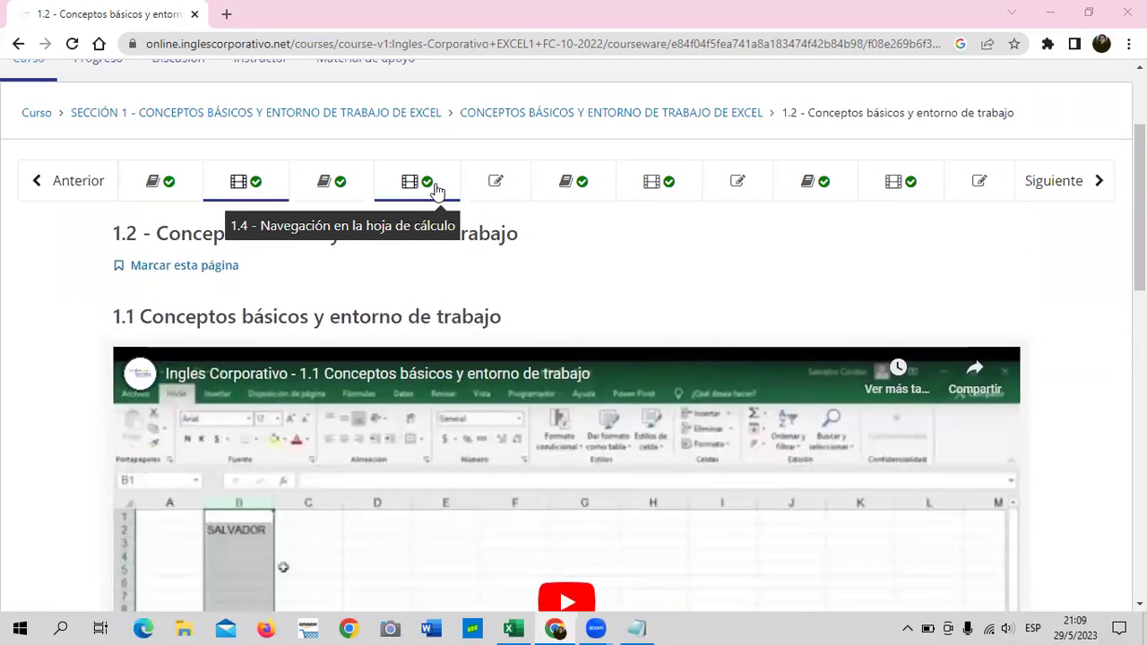
{"action": "left_click", "coordinate": [440, 187]}
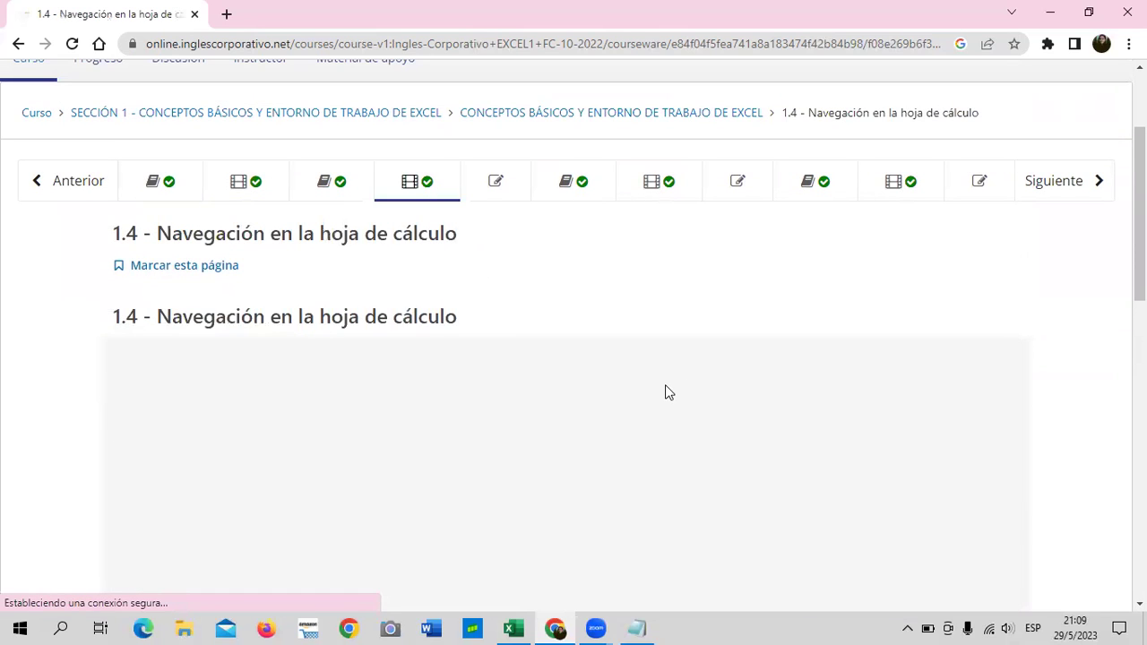
{"action": "scroll", "coordinate": [666, 390], "scroll_direction": "down", "scroll_amount": 2}
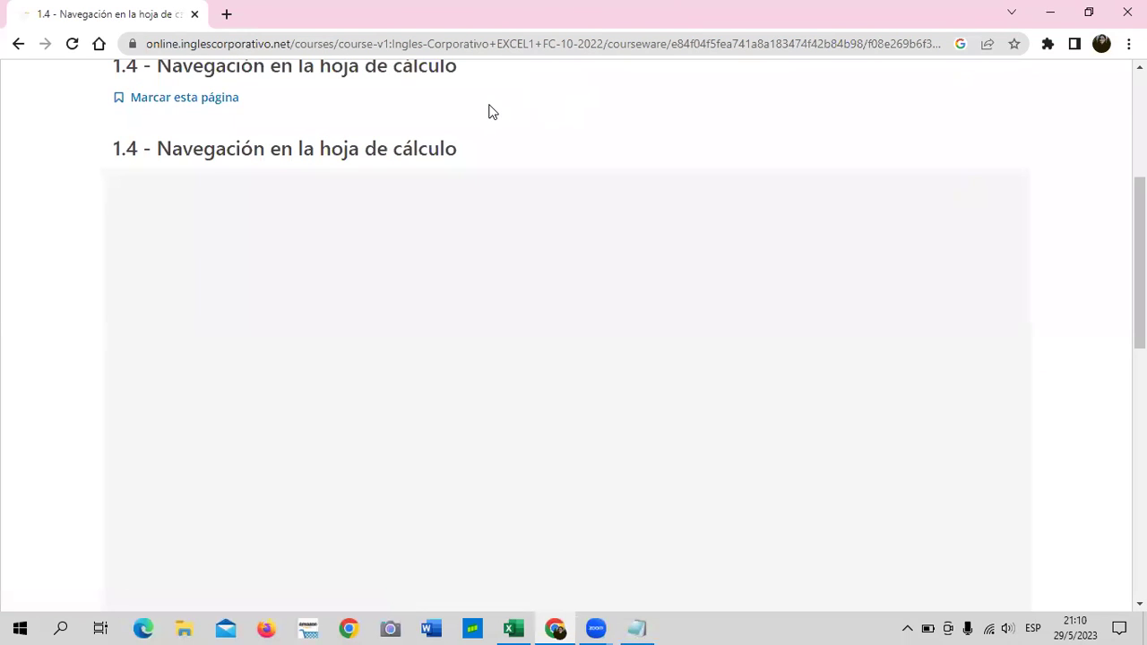
{"action": "scroll", "coordinate": [571, 376], "scroll_direction": "up", "scroll_amount": 3}
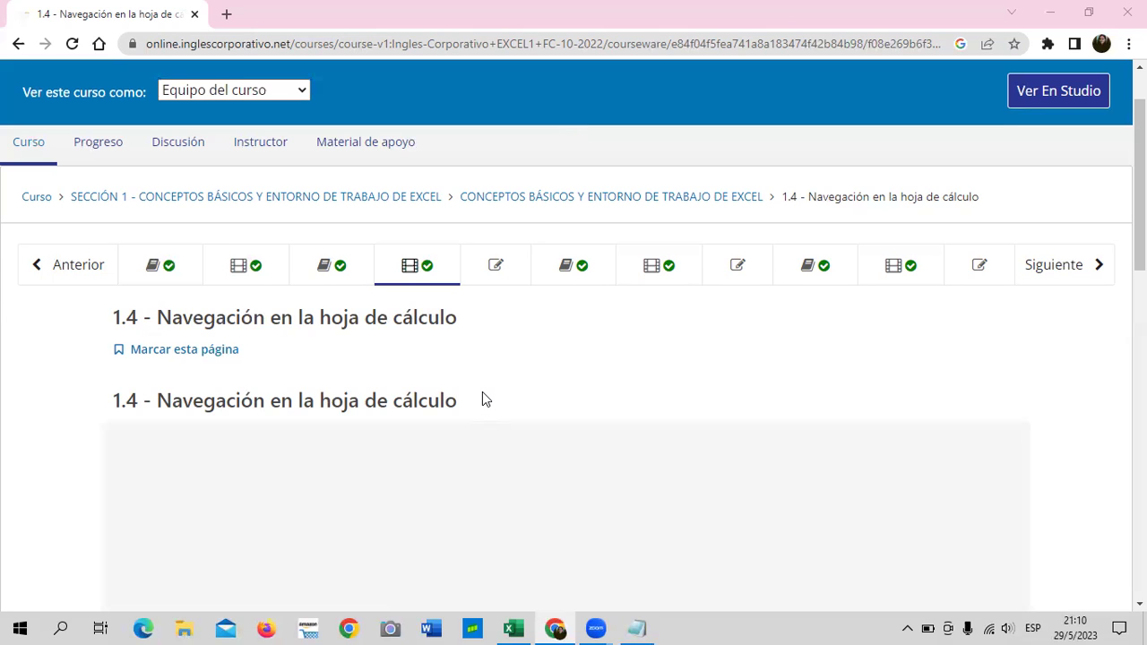
{"action": "scroll", "coordinate": [481, 399], "scroll_direction": "down", "scroll_amount": 2}
{"action": "scroll", "coordinate": [479, 401], "scroll_direction": "down", "scroll_amount": 3}
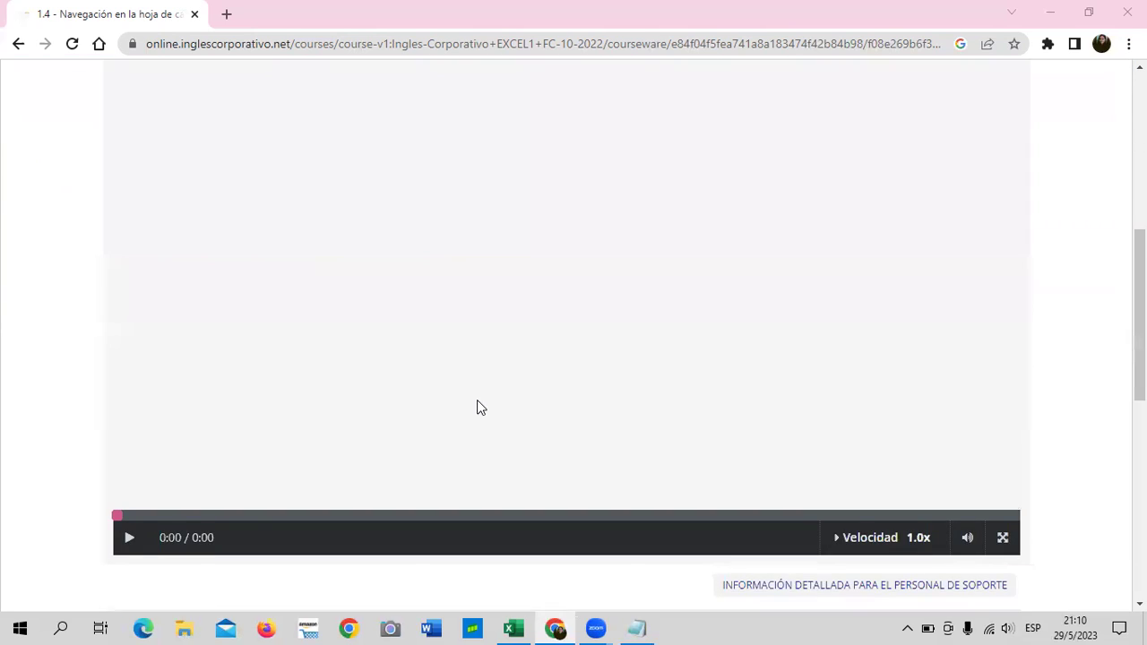
{"action": "scroll", "coordinate": [477, 406], "scroll_direction": "down", "scroll_amount": 3}
{"action": "scroll", "coordinate": [477, 405], "scroll_direction": "up", "scroll_amount": 7}
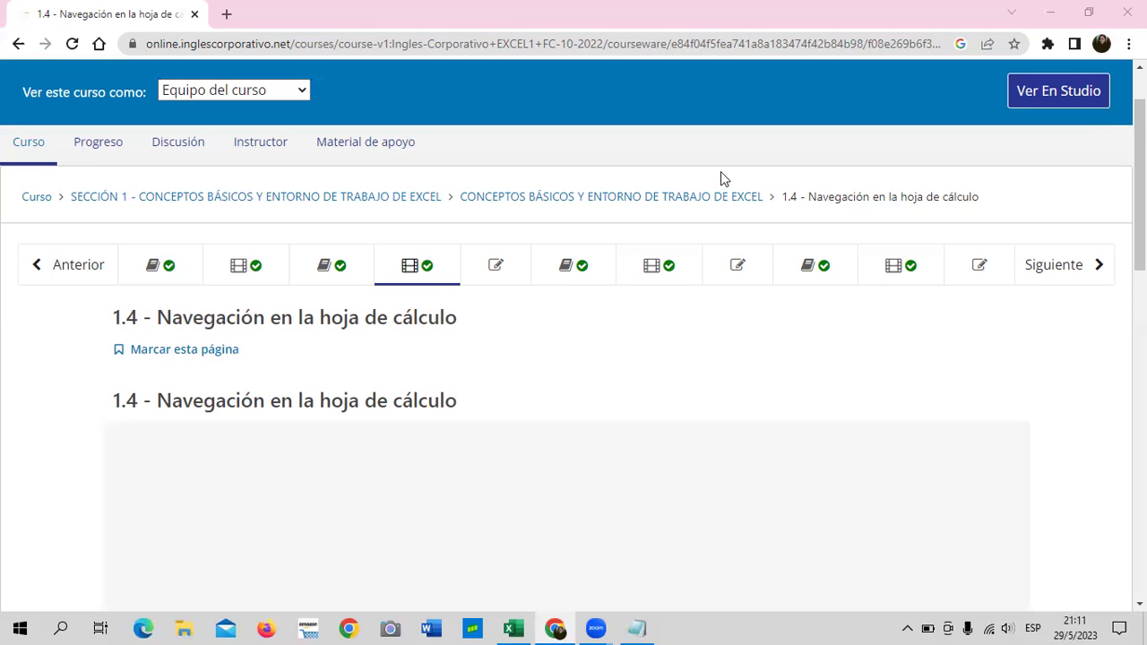
{"action": "key", "text": "XF86AudioRaiseVolume"}
{"action": "key", "text": "XF86AudioRaiseVolume"}
Return to unit 1.1 - Objetivo de la lección from the unit bar.
{"action": "scroll", "coordinate": [627, 318], "scroll_direction": "down", "scroll_amount": 2}
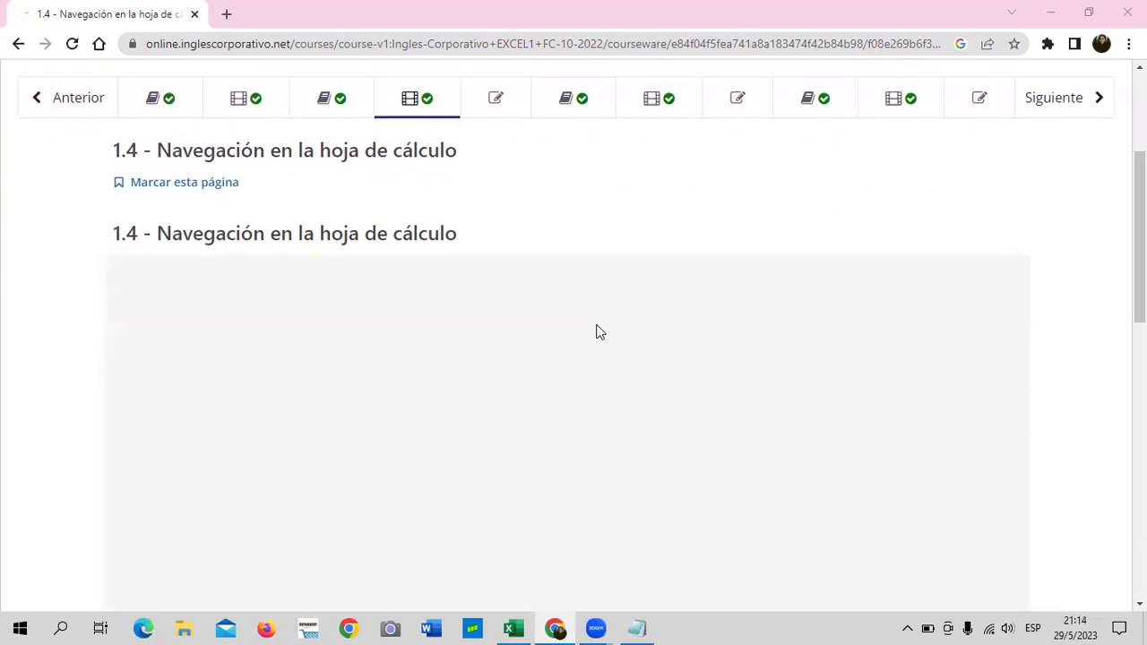
{"action": "scroll", "coordinate": [616, 395], "scroll_direction": "up", "scroll_amount": 2}
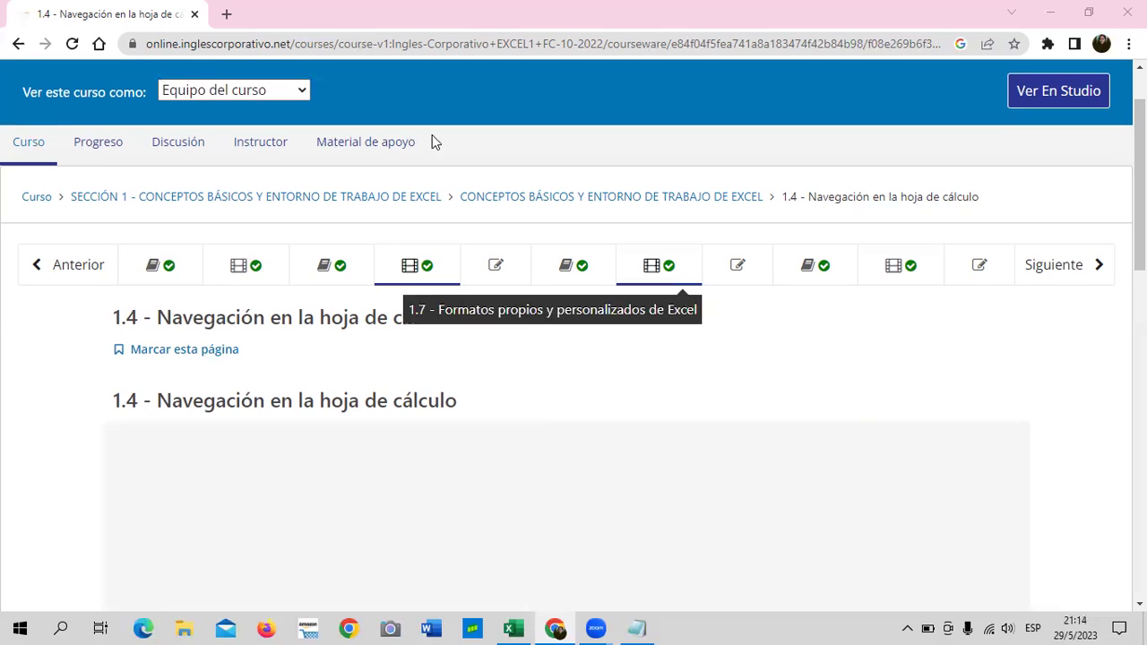
{"action": "left_click", "coordinate": [185, 267]}
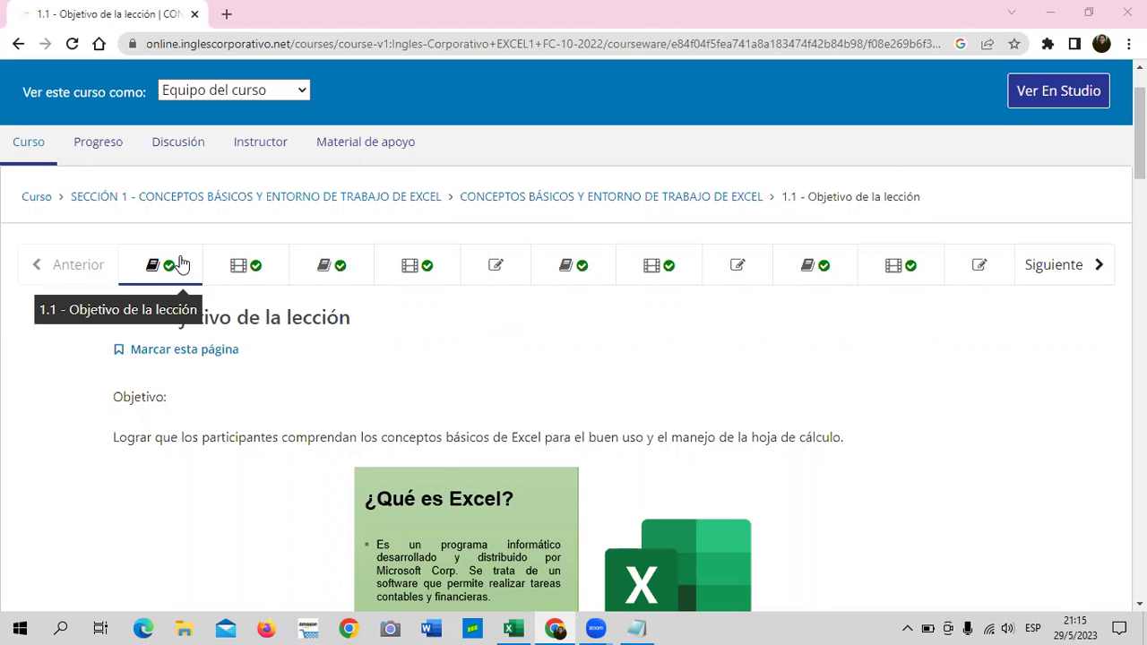
Read through the 1.1 objective and Excel slides, then move on to the 1.2 video unit.
{"action": "scroll", "coordinate": [581, 484], "scroll_direction": "down", "scroll_amount": 2}
{"action": "scroll", "coordinate": [581, 484], "scroll_direction": "down", "scroll_amount": 6}
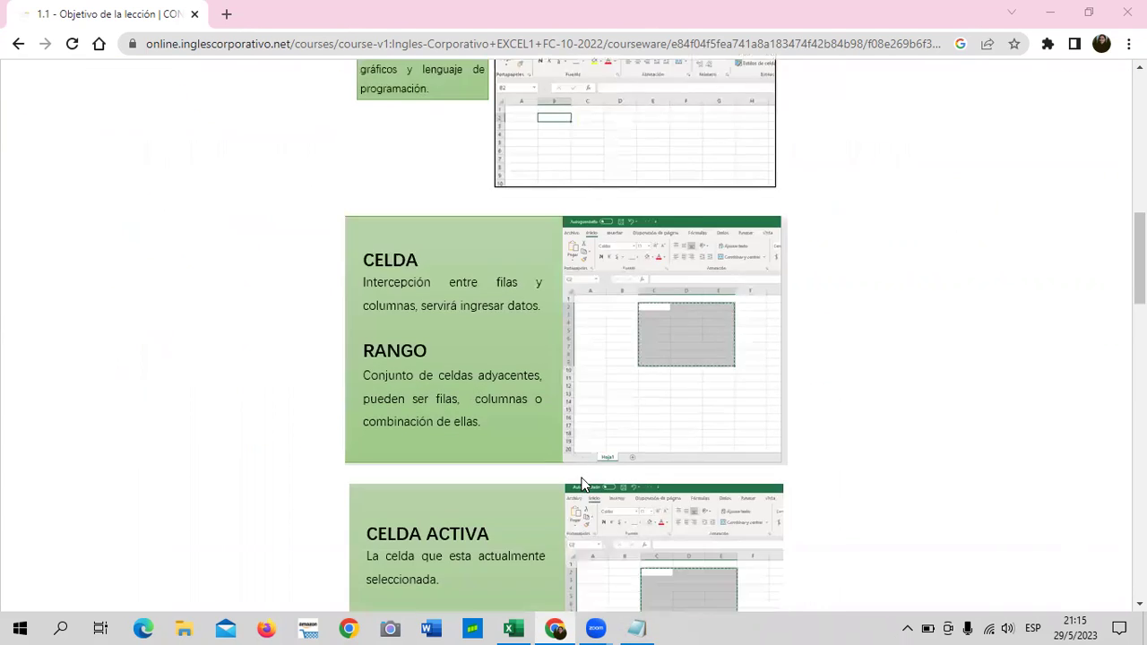
{"action": "scroll", "coordinate": [577, 481], "scroll_direction": "down", "scroll_amount": 5}
{"action": "scroll", "coordinate": [576, 482], "scroll_direction": "down", "scroll_amount": 2}
{"action": "scroll", "coordinate": [576, 481], "scroll_direction": "down", "scroll_amount": 5}
{"action": "scroll", "coordinate": [579, 484], "scroll_direction": "down", "scroll_amount": 5}
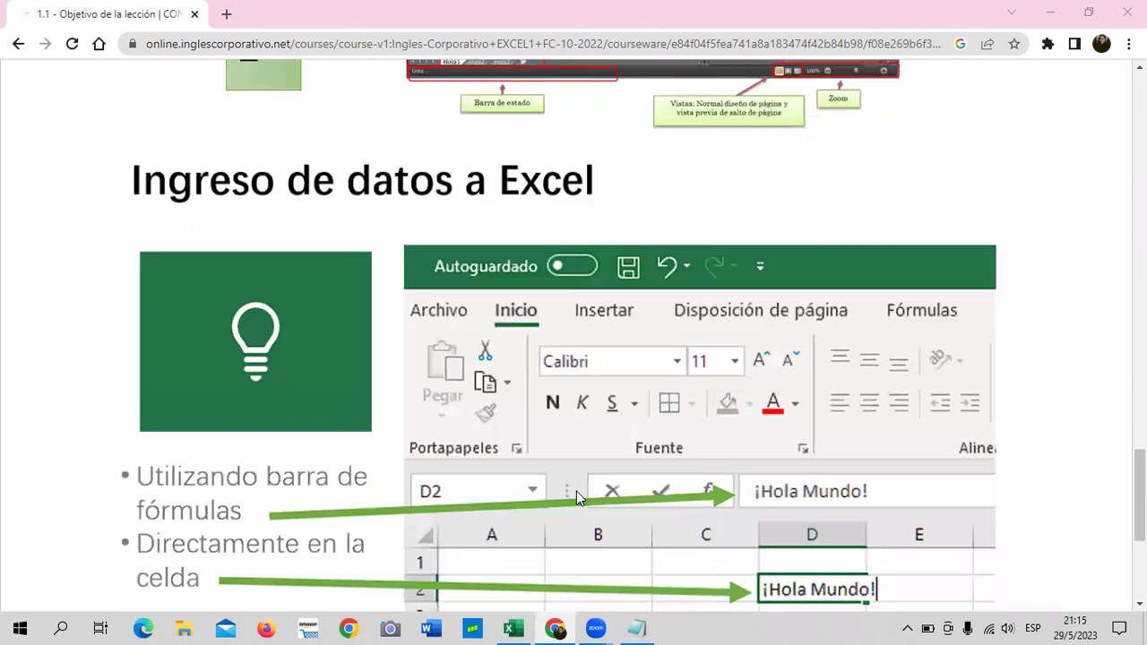
{"action": "scroll", "coordinate": [577, 491], "scroll_direction": "up", "scroll_amount": 5}
{"action": "scroll", "coordinate": [576, 492], "scroll_direction": "up", "scroll_amount": 5}
{"action": "scroll", "coordinate": [568, 481], "scroll_direction": "up", "scroll_amount": 5}
{"action": "scroll", "coordinate": [568, 481], "scroll_direction": "up", "scroll_amount": 3}
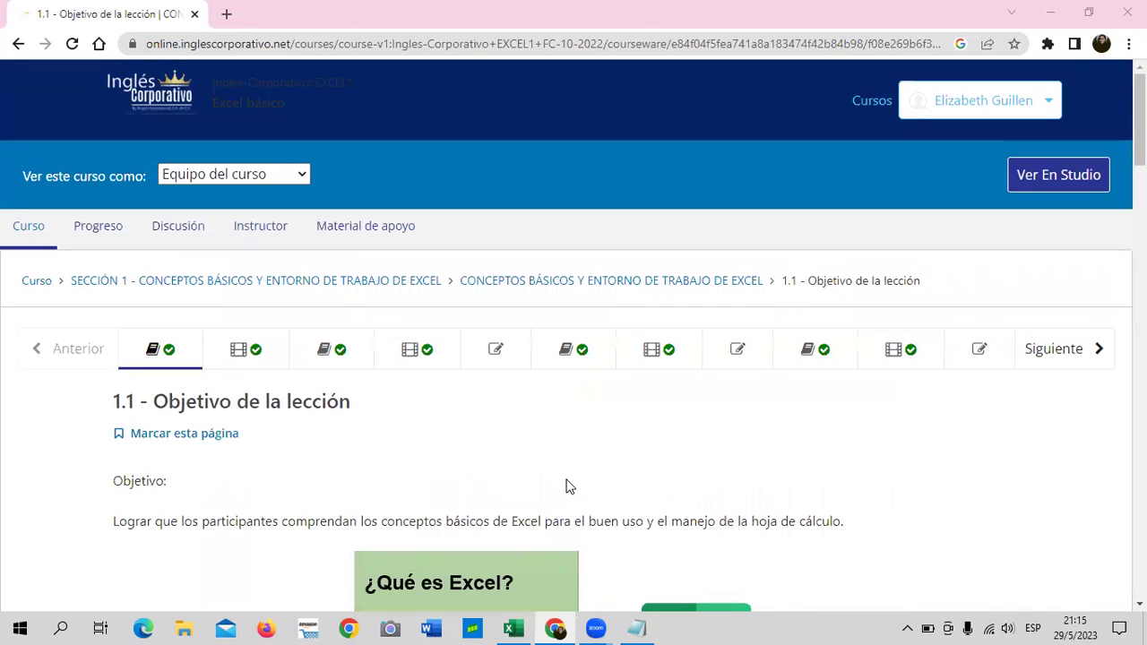
{"action": "left_click", "coordinate": [273, 356]}
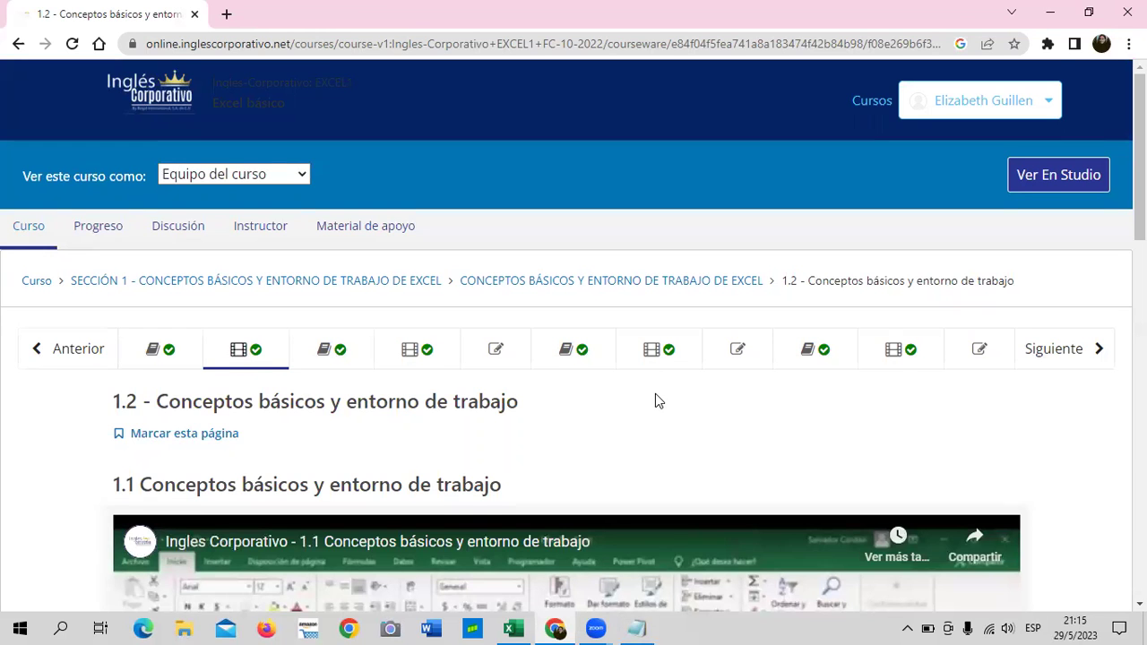
{"action": "scroll", "coordinate": [655, 400], "scroll_direction": "down", "scroll_amount": 5}
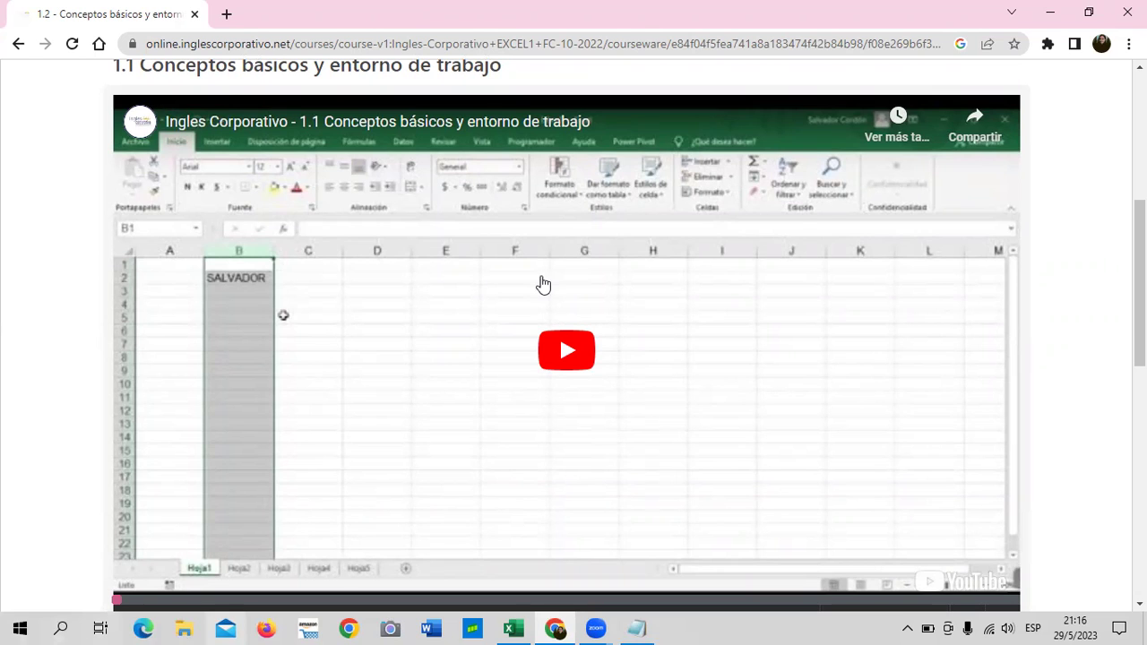
{"action": "scroll", "coordinate": [543, 285], "scroll_direction": "up", "scroll_amount": 1}
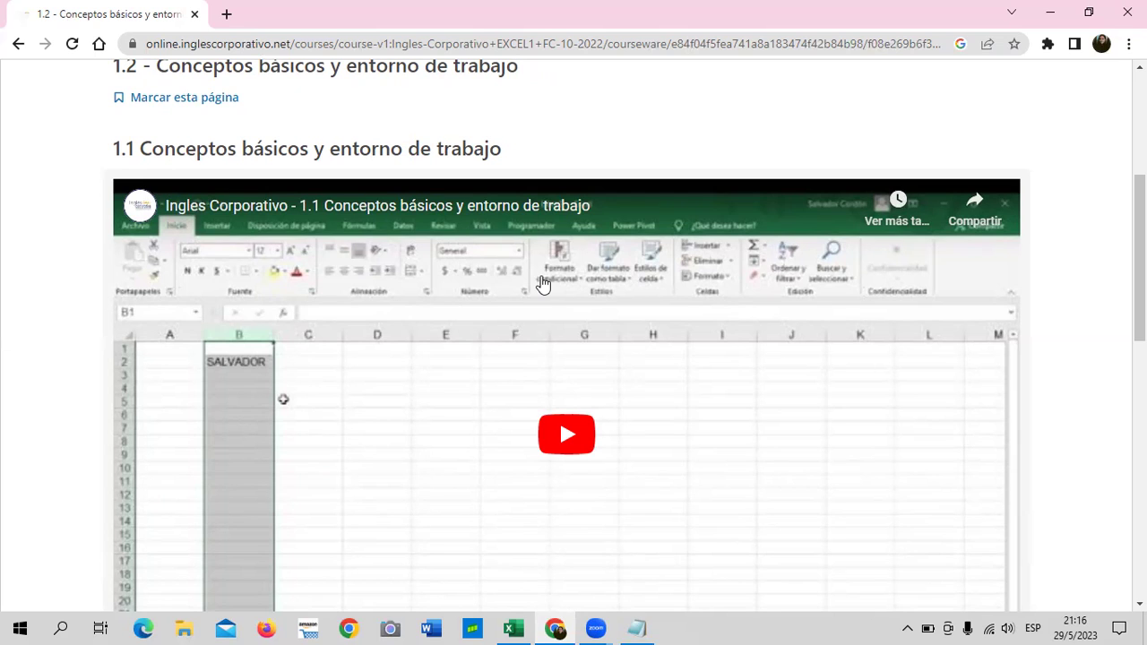
{"action": "scroll", "coordinate": [484, 269], "scroll_direction": "up", "scroll_amount": 2}
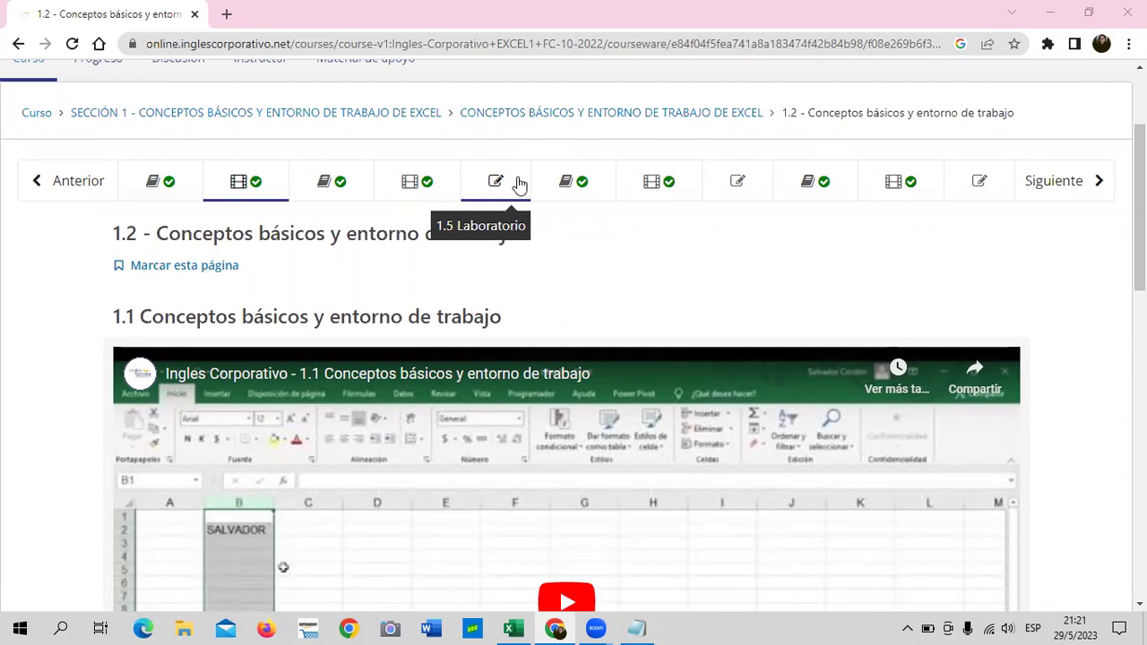
{"action": "left_click", "coordinate": [519, 184]}
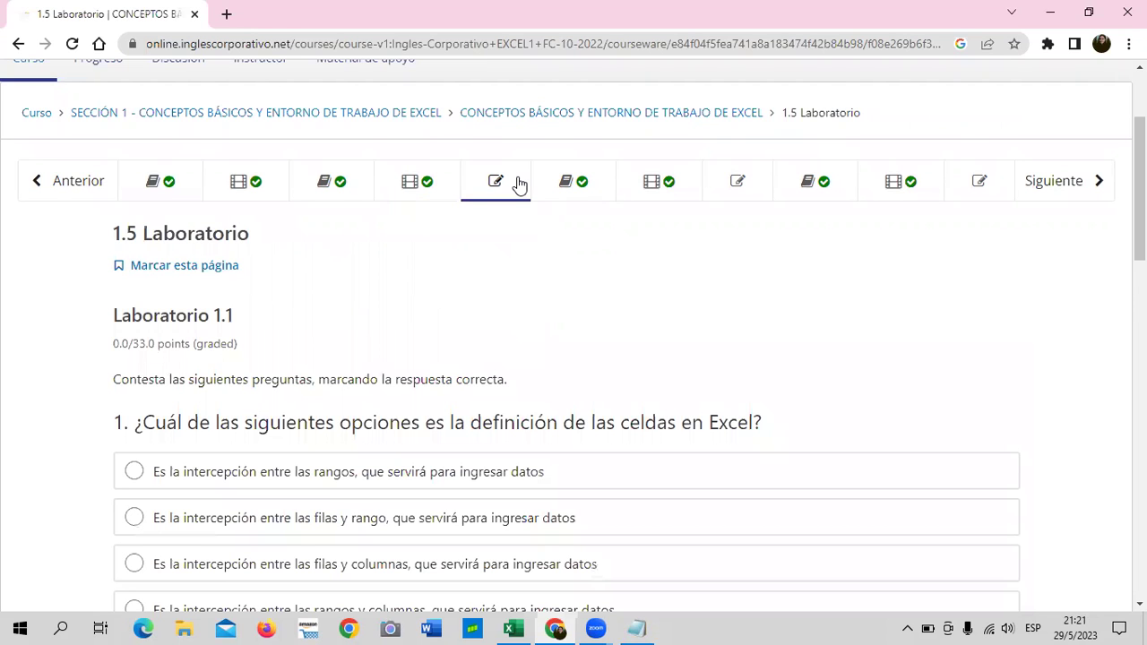
{"action": "scroll", "coordinate": [460, 306], "scroll_direction": "down", "scroll_amount": 3}
{"action": "scroll", "coordinate": [460, 305], "scroll_direction": "down", "scroll_amount": 3}
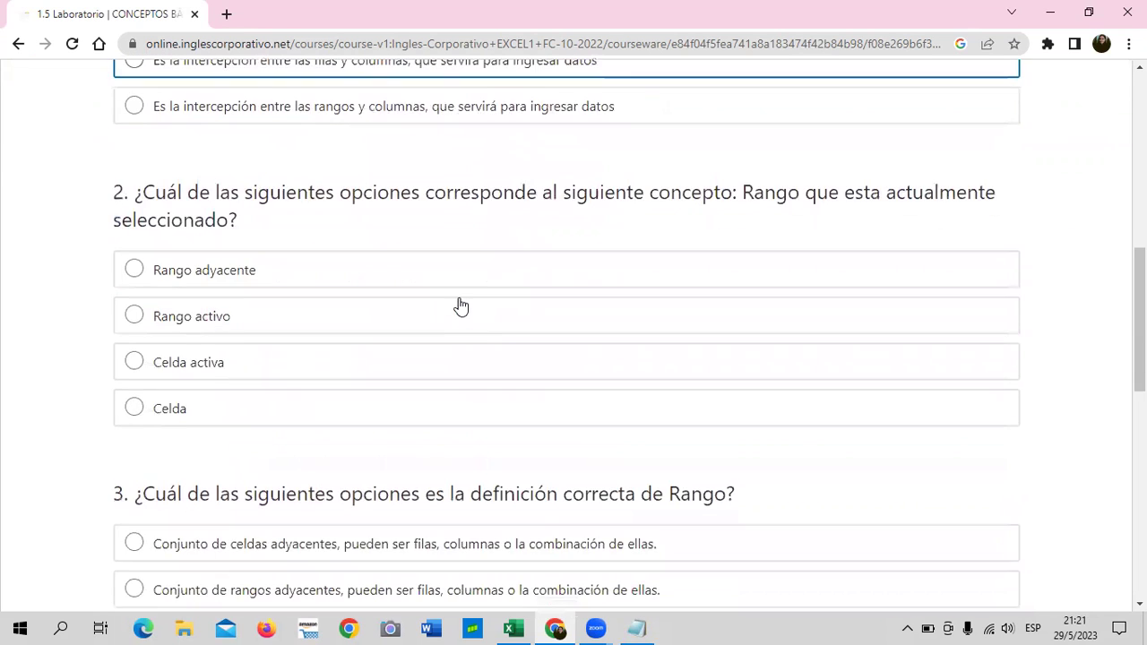
{"action": "scroll", "coordinate": [461, 305], "scroll_direction": "down", "scroll_amount": 3}
{"action": "scroll", "coordinate": [460, 306], "scroll_direction": "down", "scroll_amount": 3}
{"action": "scroll", "coordinate": [459, 305], "scroll_direction": "down", "scroll_amount": 2}
{"action": "scroll", "coordinate": [461, 305], "scroll_direction": "up", "scroll_amount": 3}
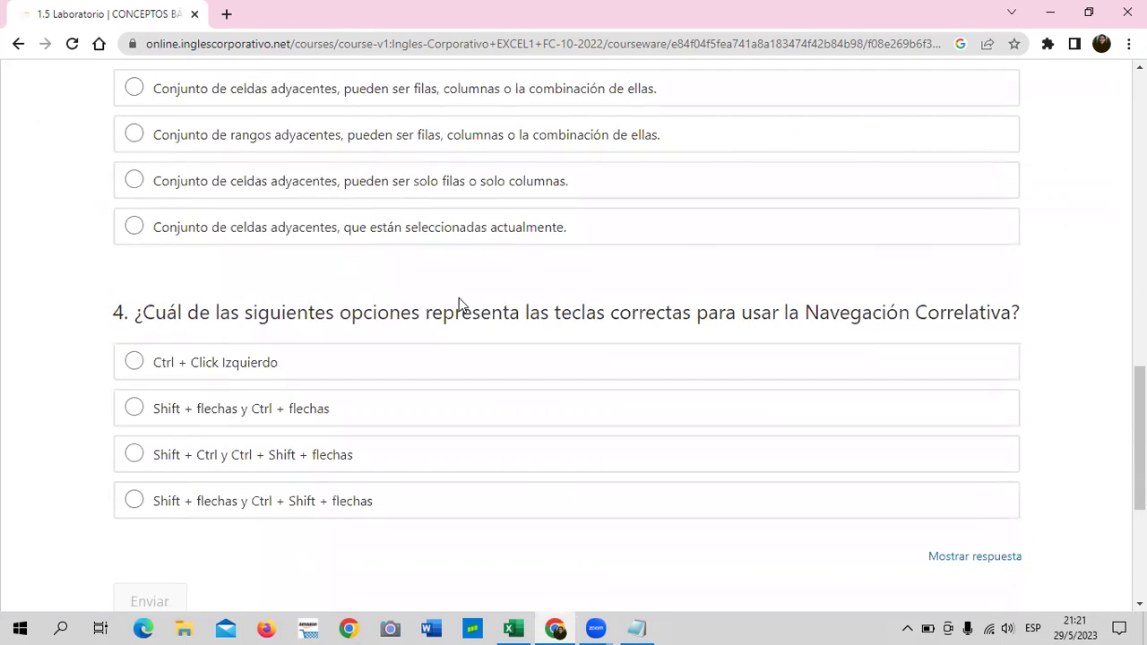
{"action": "scroll", "coordinate": [460, 301], "scroll_direction": "up", "scroll_amount": 2}
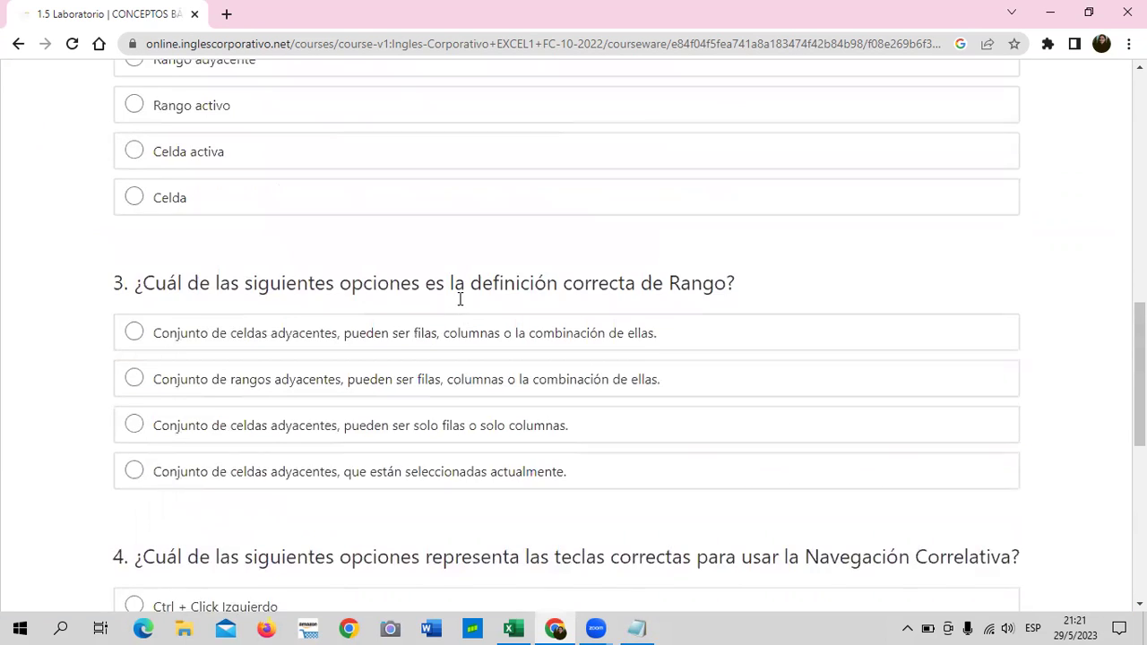
{"action": "scroll", "coordinate": [460, 300], "scroll_direction": "up", "scroll_amount": 1}
{"action": "scroll", "coordinate": [459, 303], "scroll_direction": "up", "scroll_amount": 2}
{"action": "scroll", "coordinate": [460, 306], "scroll_direction": "up", "scroll_amount": 1}
{"action": "scroll", "coordinate": [461, 306], "scroll_direction": "up", "scroll_amount": 1}
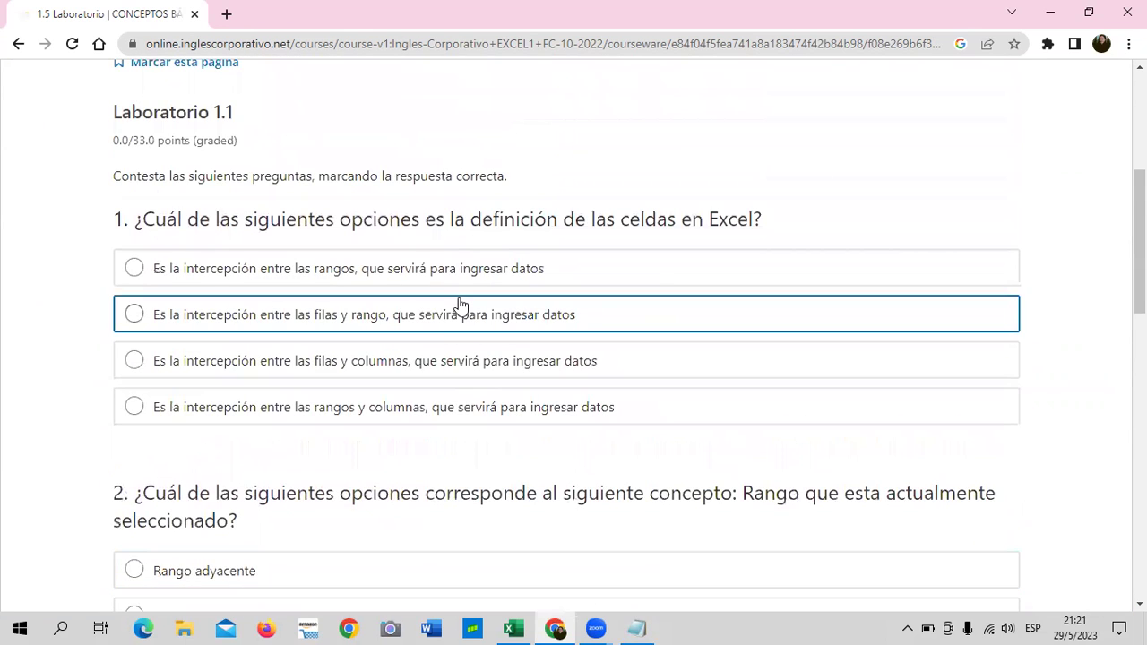
{"action": "scroll", "coordinate": [461, 306], "scroll_direction": "up", "scroll_amount": 1}
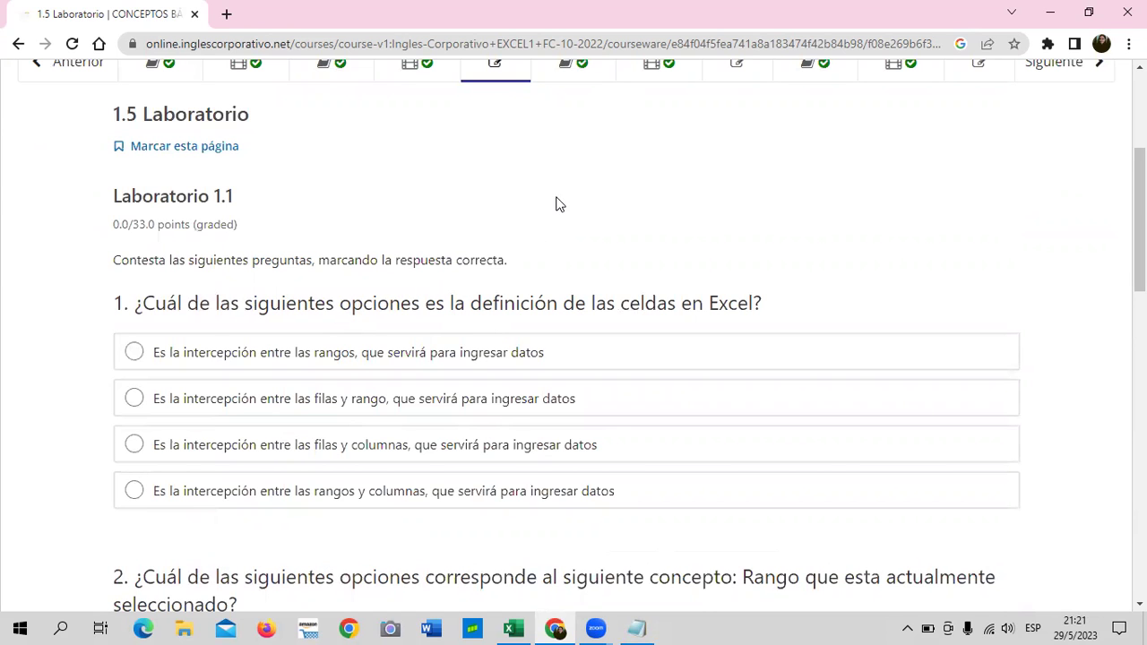
{"action": "scroll", "coordinate": [556, 205], "scroll_direction": "down", "scroll_amount": 6}
{"action": "scroll", "coordinate": [556, 203], "scroll_direction": "down", "scroll_amount": 2}
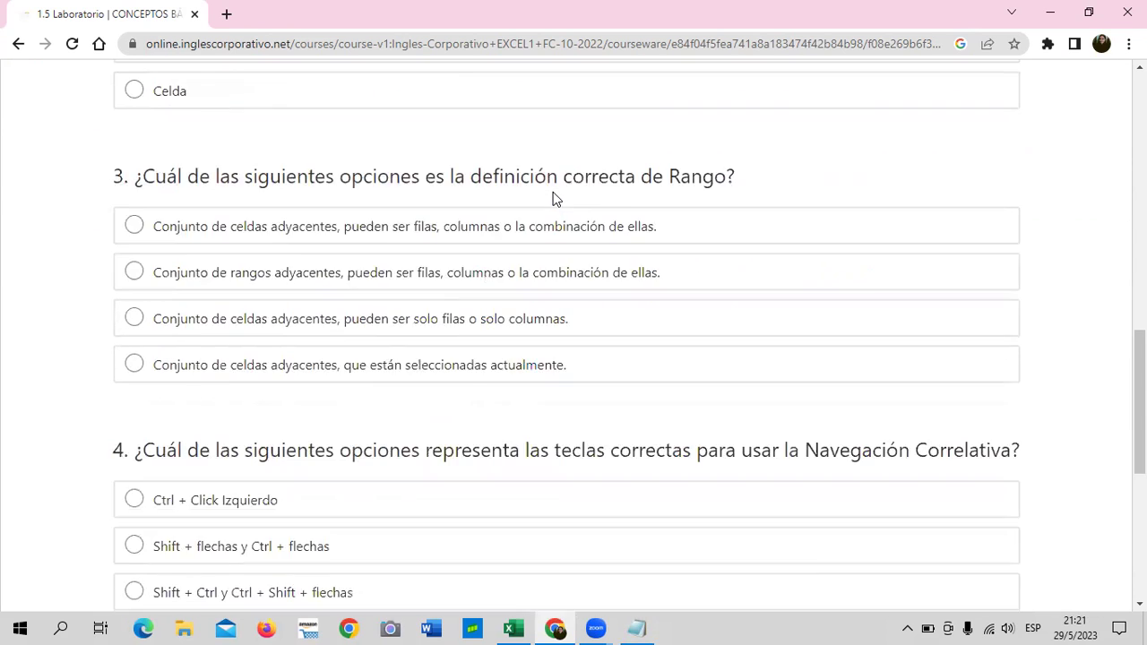
{"action": "scroll", "coordinate": [554, 199], "scroll_direction": "down", "scroll_amount": 5}
{"action": "scroll", "coordinate": [554, 199], "scroll_direction": "down", "scroll_amount": 1}
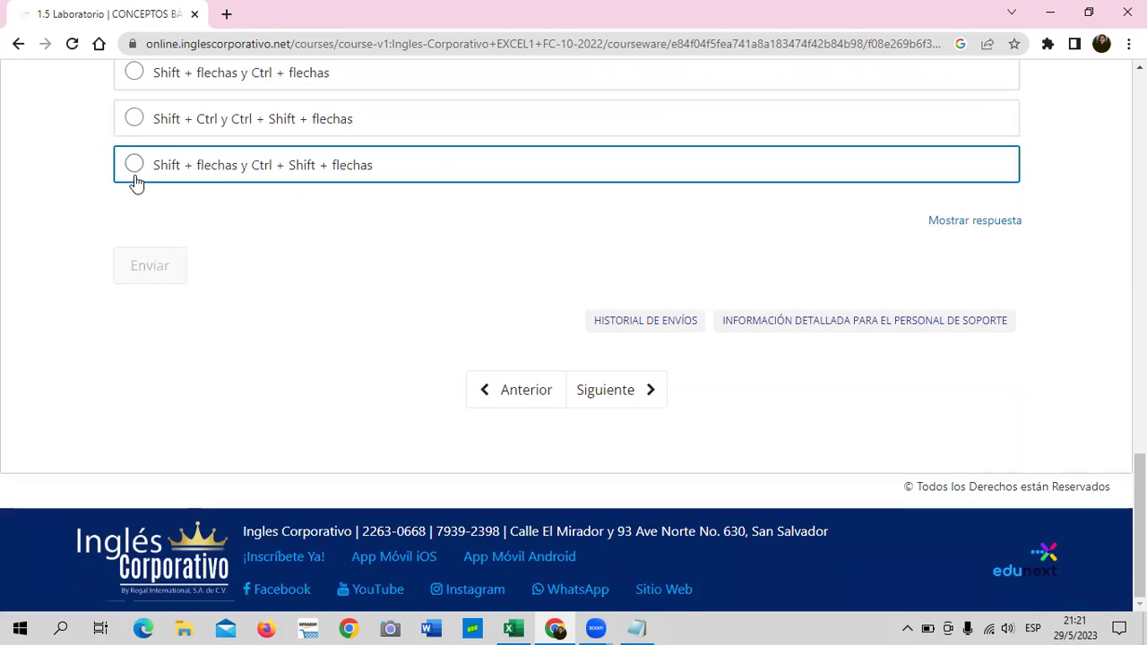
{"action": "scroll", "coordinate": [152, 325], "scroll_direction": "up", "scroll_amount": 3}
{"action": "scroll", "coordinate": [153, 336], "scroll_direction": "down", "scroll_amount": 2}
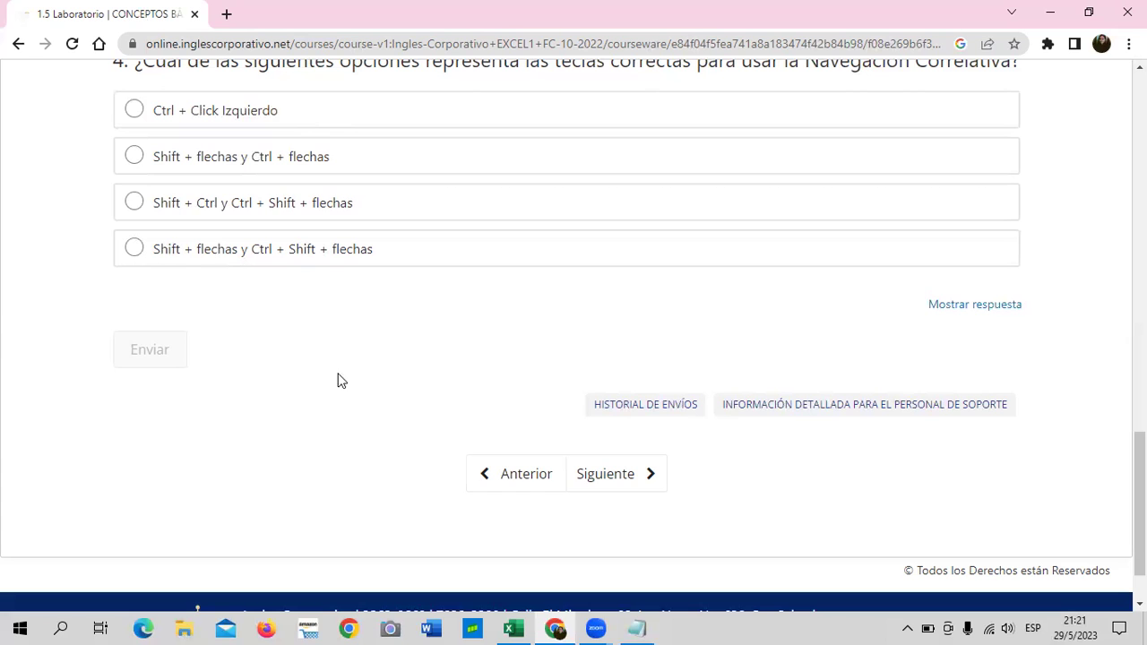
{"action": "scroll", "coordinate": [339, 392], "scroll_direction": "up", "scroll_amount": 1}
{"action": "scroll", "coordinate": [339, 394], "scroll_direction": "up", "scroll_amount": 2}
{"action": "scroll", "coordinate": [340, 394], "scroll_direction": "up", "scroll_amount": 2}
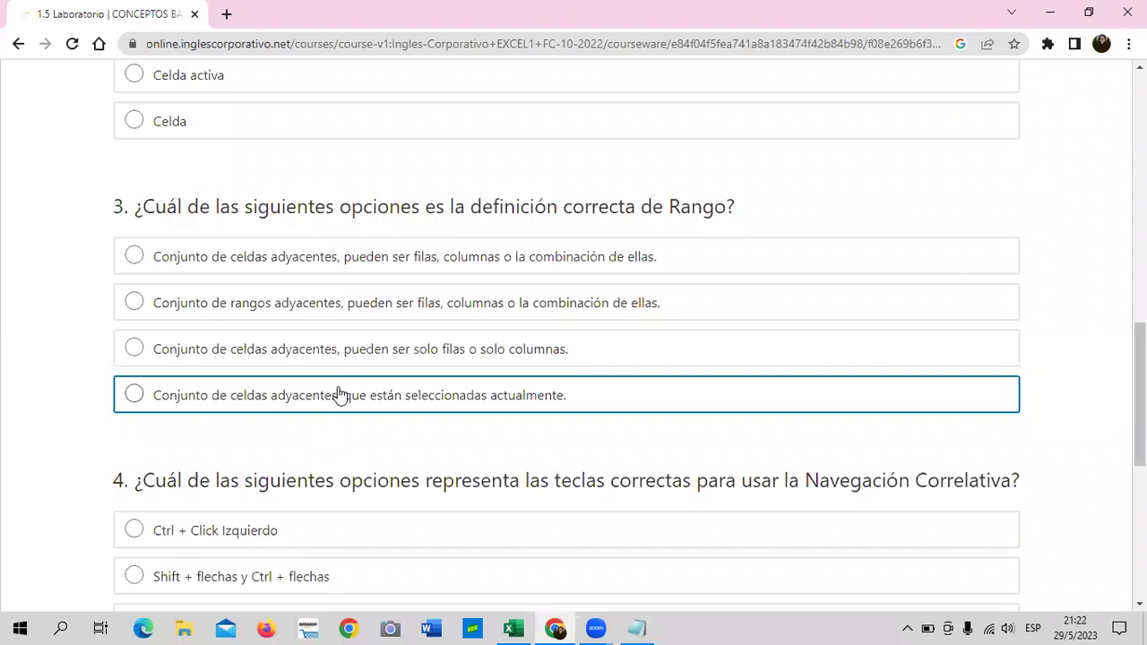
{"action": "scroll", "coordinate": [345, 386], "scroll_direction": "up", "scroll_amount": 3}
{"action": "scroll", "coordinate": [349, 377], "scroll_direction": "up", "scroll_amount": 1}
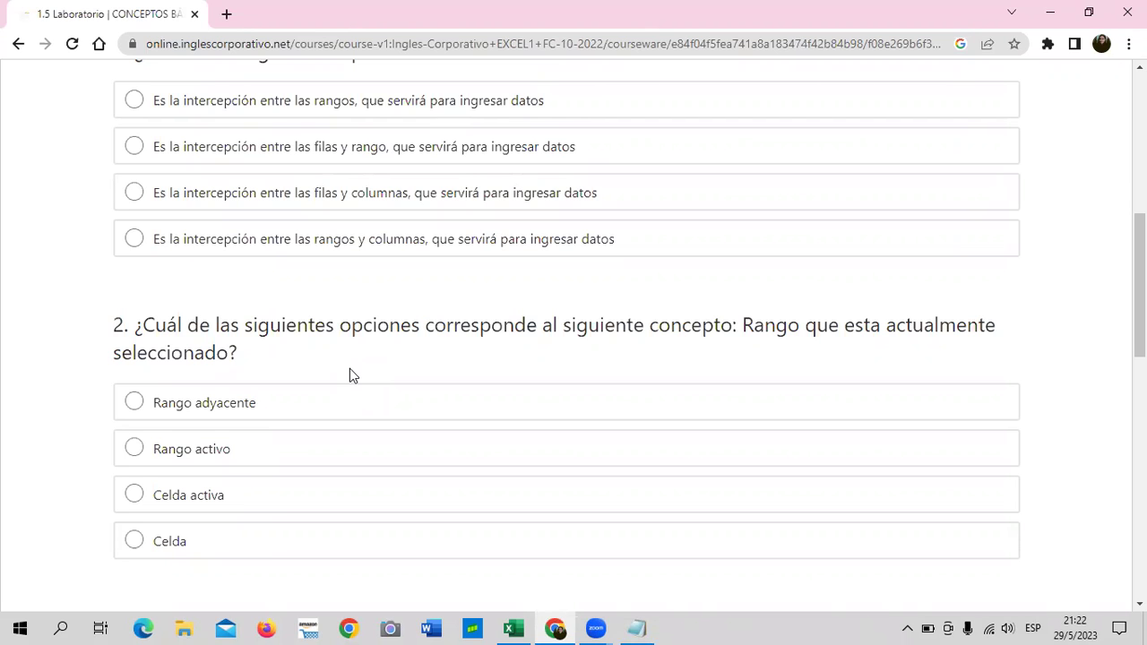
{"action": "scroll", "coordinate": [349, 368], "scroll_direction": "up", "scroll_amount": 1}
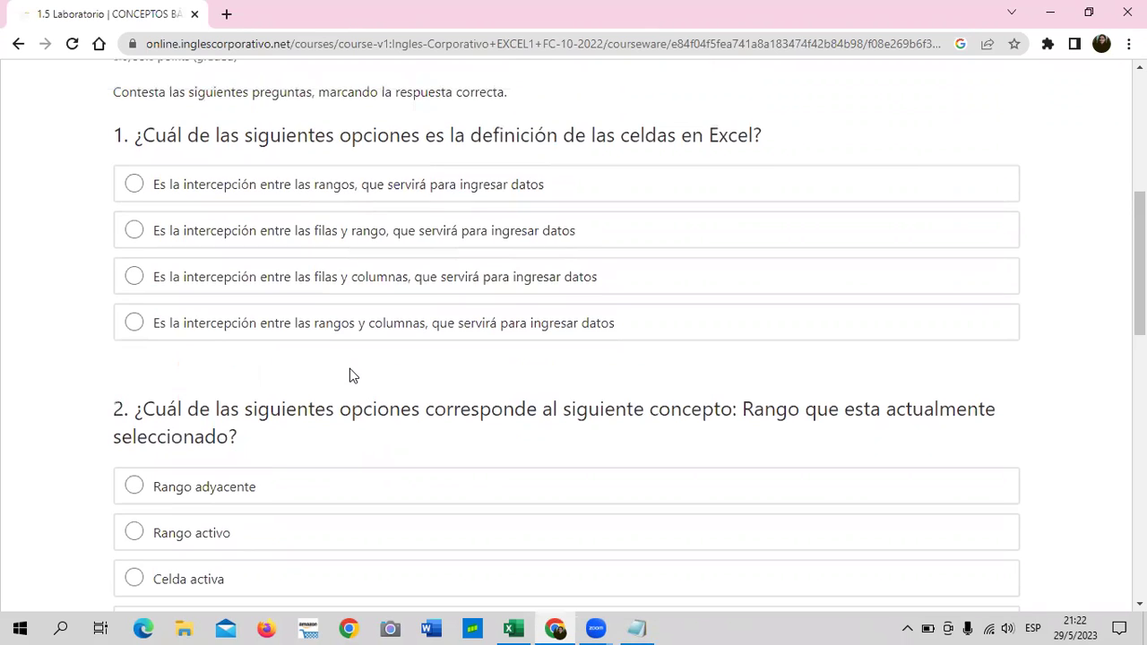
{"action": "scroll", "coordinate": [350, 368], "scroll_direction": "up", "scroll_amount": 2}
{"action": "scroll", "coordinate": [349, 369], "scroll_direction": "up", "scroll_amount": 1}
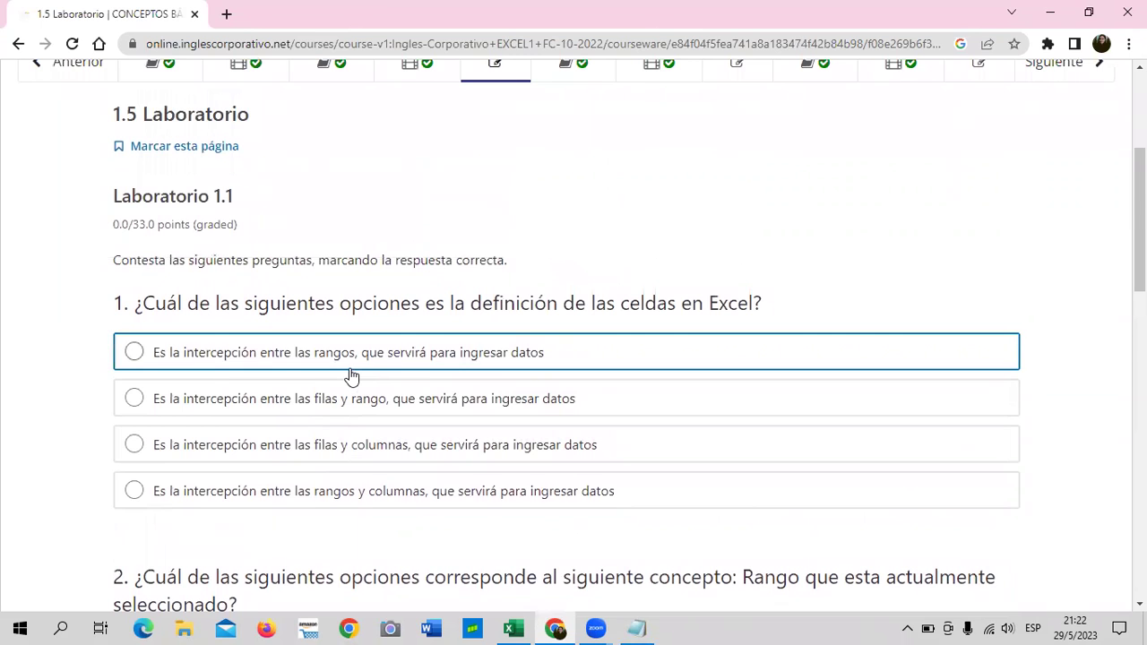
{"action": "scroll", "coordinate": [350, 377], "scroll_direction": "up", "scroll_amount": 2}
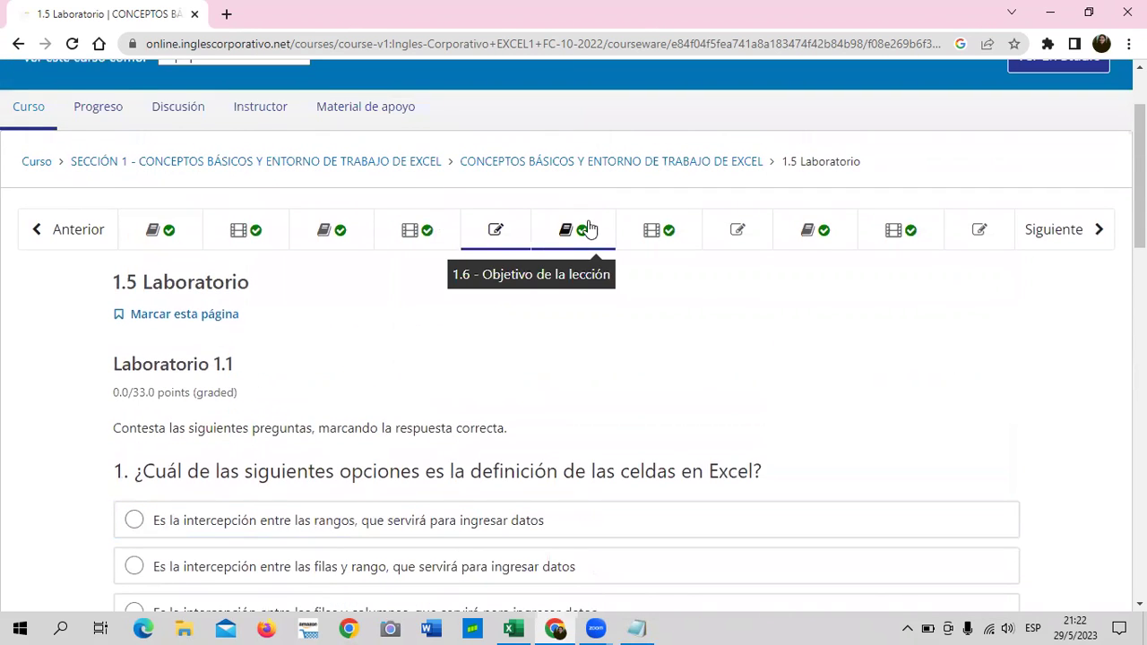
Open unit 1.8 Laboratorio and scroll through the unanswered Laboratorio 1.2 quiz (0.0/33.0).
{"action": "left_click", "coordinate": [751, 235]}
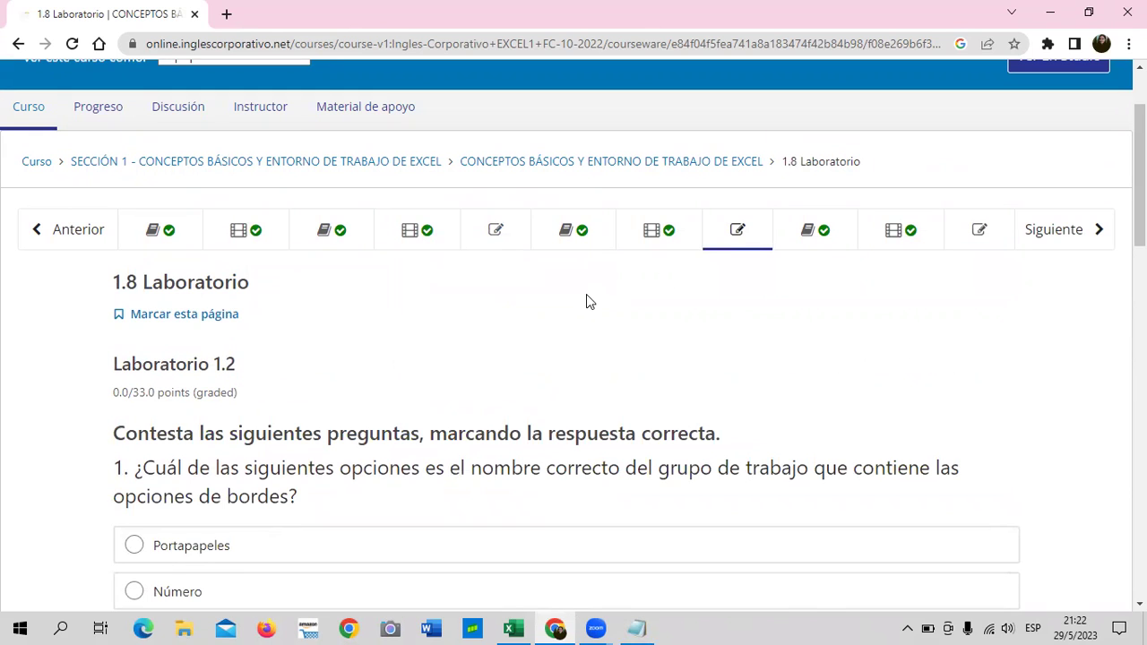
{"action": "scroll", "coordinate": [582, 302], "scroll_direction": "down", "scroll_amount": 3}
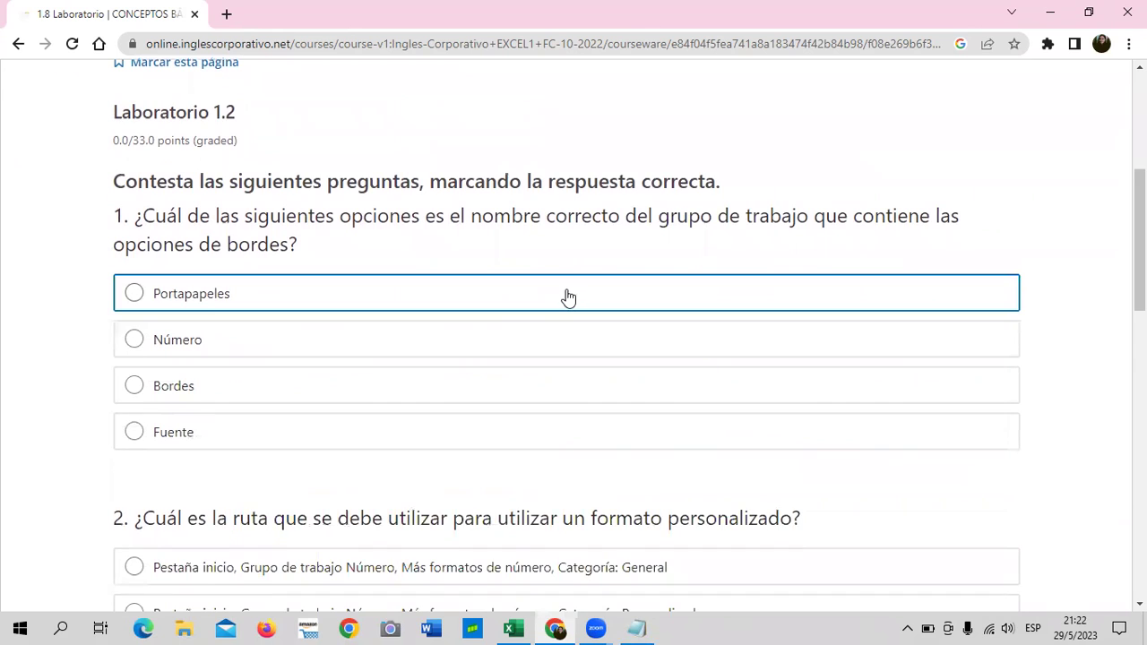
{"action": "scroll", "coordinate": [569, 297], "scroll_direction": "down", "scroll_amount": 2}
{"action": "scroll", "coordinate": [562, 294], "scroll_direction": "down", "scroll_amount": 2}
{"action": "scroll", "coordinate": [562, 296], "scroll_direction": "down", "scroll_amount": 3}
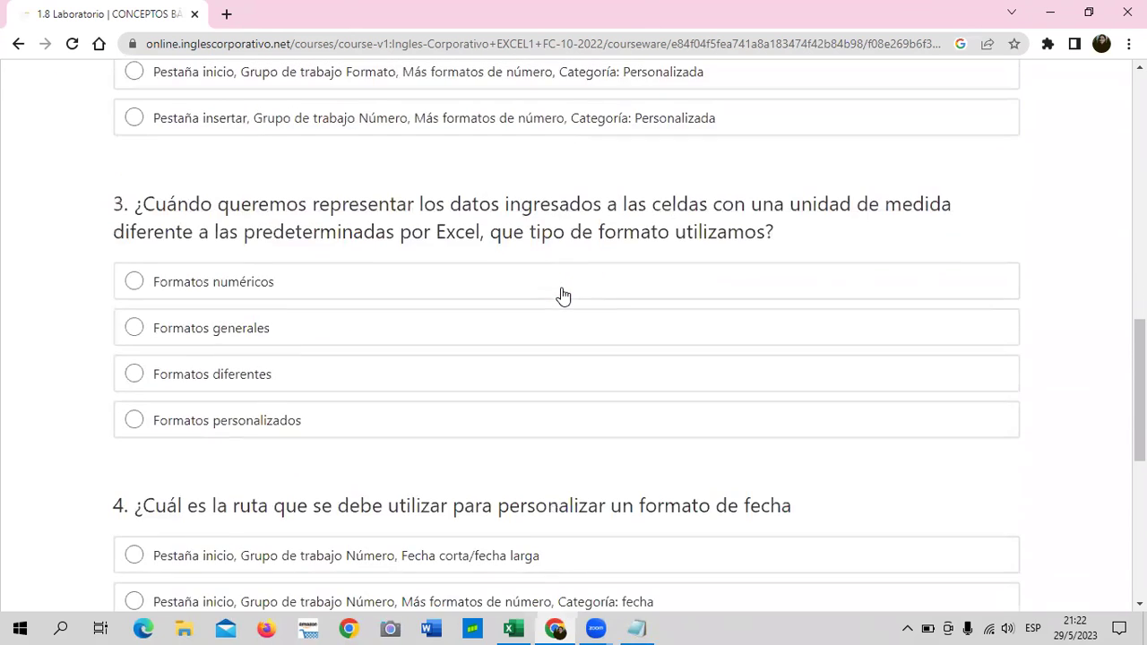
{"action": "scroll", "coordinate": [563, 296], "scroll_direction": "down", "scroll_amount": 5}
{"action": "scroll", "coordinate": [356, 337], "scroll_direction": "up", "scroll_amount": 4}
{"action": "scroll", "coordinate": [356, 339], "scroll_direction": "up", "scroll_amount": 4}
{"action": "scroll", "coordinate": [356, 339], "scroll_direction": "up", "scroll_amount": 4}
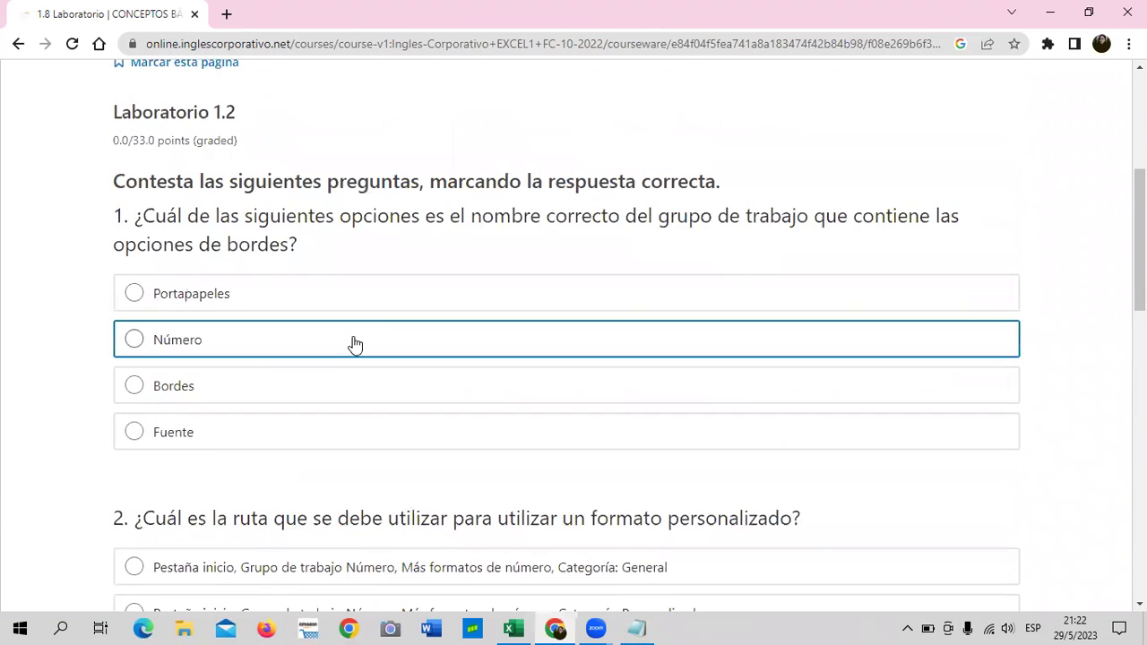
{"action": "scroll", "coordinate": [356, 339], "scroll_direction": "up", "scroll_amount": 4}
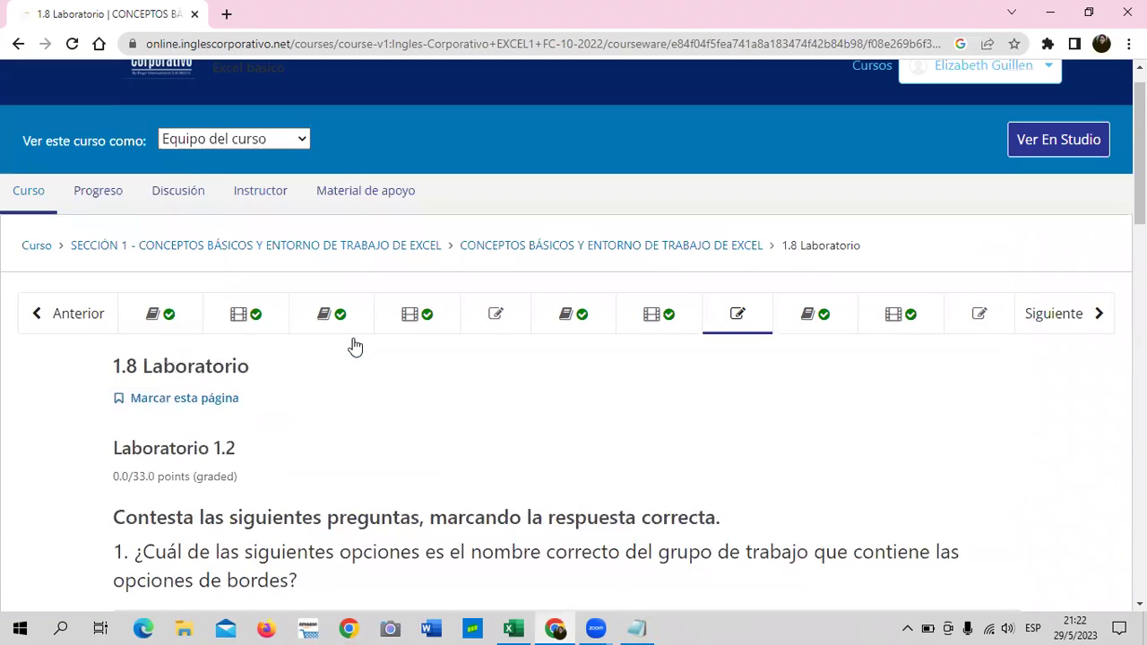
Open unit 1.11 and scroll through the four Laboratorio 1.3 questions (0.0/34.0).
{"action": "left_click", "coordinate": [956, 320]}
{"action": "scroll", "coordinate": [463, 374], "scroll_direction": "down", "scroll_amount": 4}
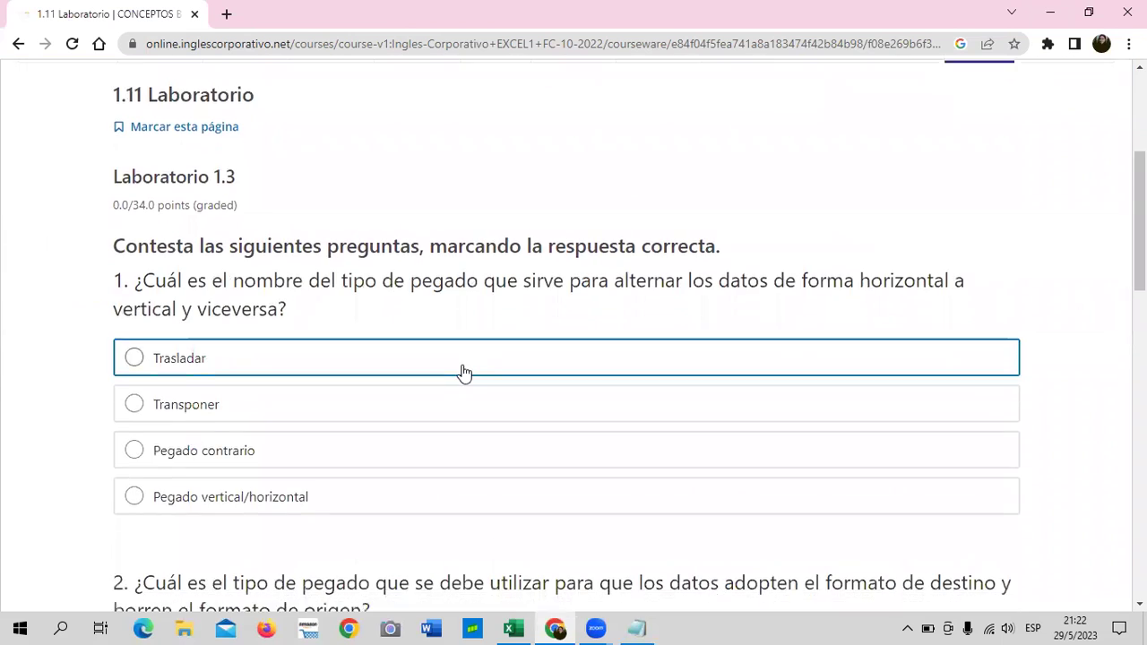
{"action": "scroll", "coordinate": [463, 374], "scroll_direction": "down", "scroll_amount": 4}
{"action": "scroll", "coordinate": [463, 461], "scroll_direction": "down", "scroll_amount": 5}
{"action": "scroll", "coordinate": [310, 474], "scroll_direction": "down", "scroll_amount": 2}
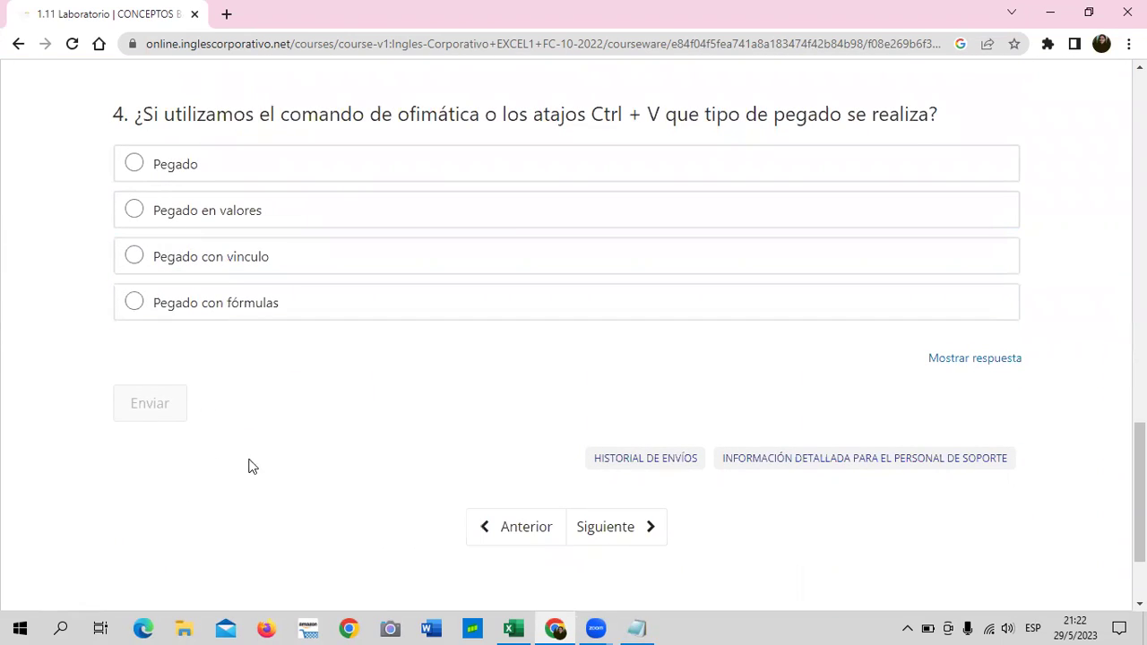
{"action": "scroll", "coordinate": [248, 466], "scroll_direction": "up", "scroll_amount": 7}
{"action": "scroll", "coordinate": [287, 499], "scroll_direction": "up", "scroll_amount": 8}
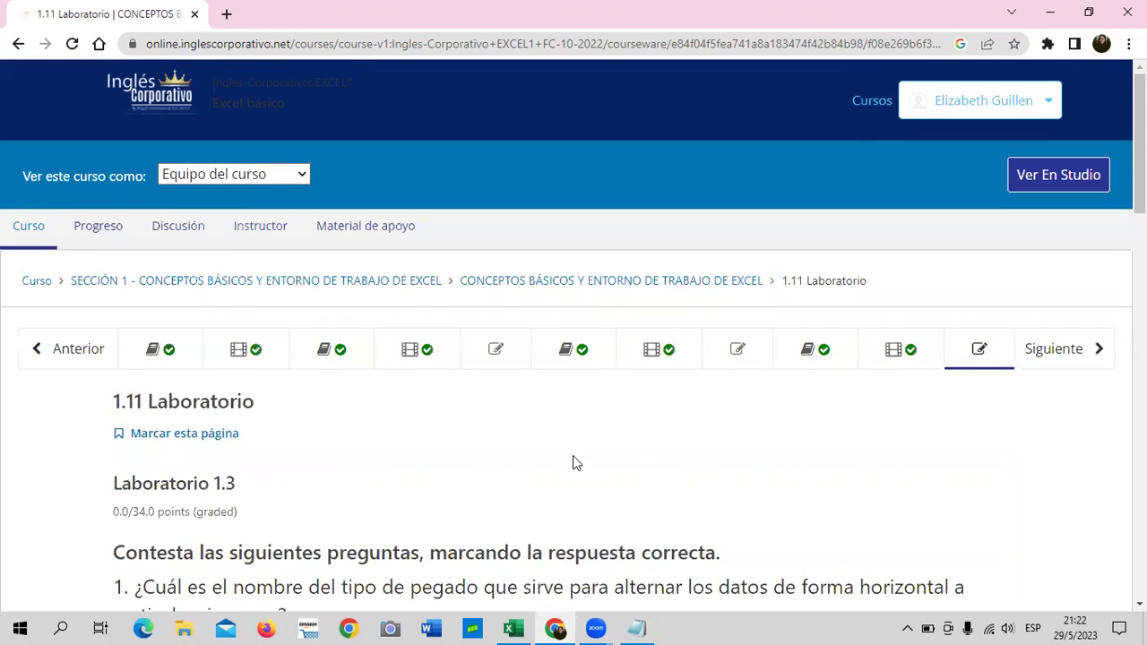
Open the Progreso tab to see the audit-track enrolment and the 0% grades chart.
{"action": "left_click", "coordinate": [111, 230]}
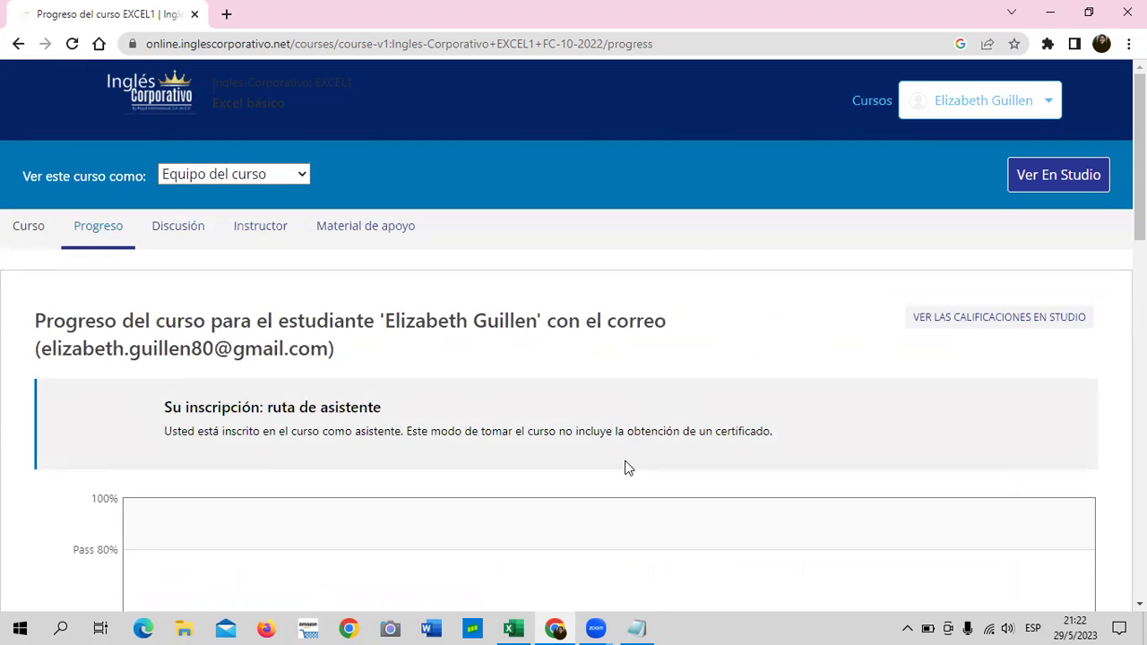
{"action": "scroll", "coordinate": [625, 466], "scroll_direction": "down", "scroll_amount": 3}
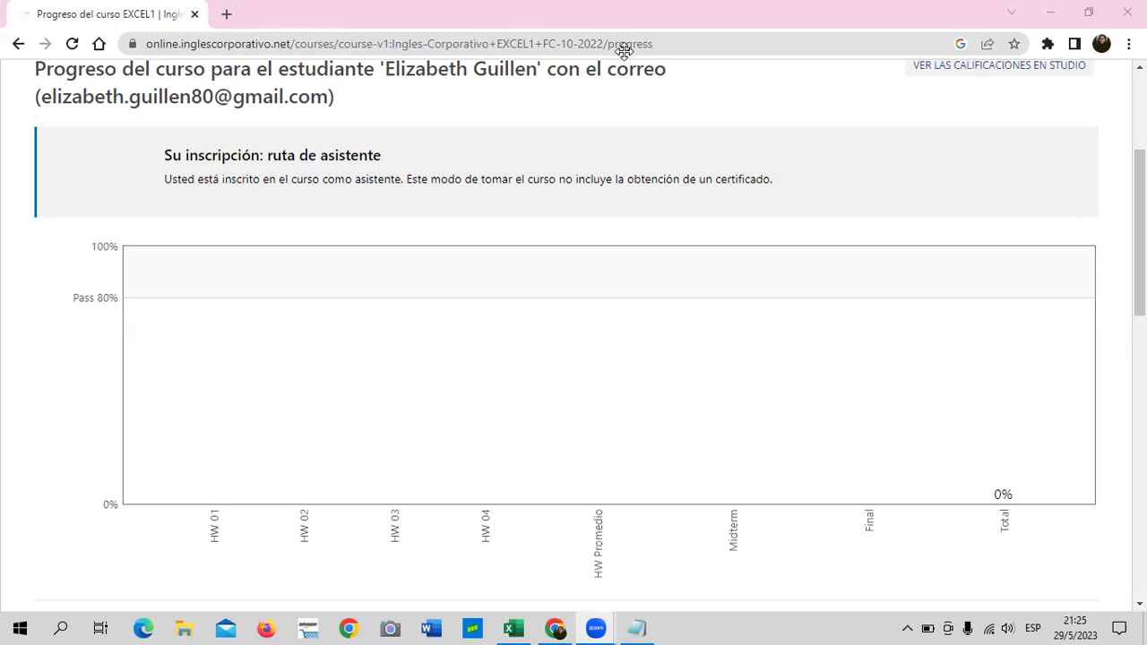
{"action": "key", "text": "XF86AudioLowerVolume"}
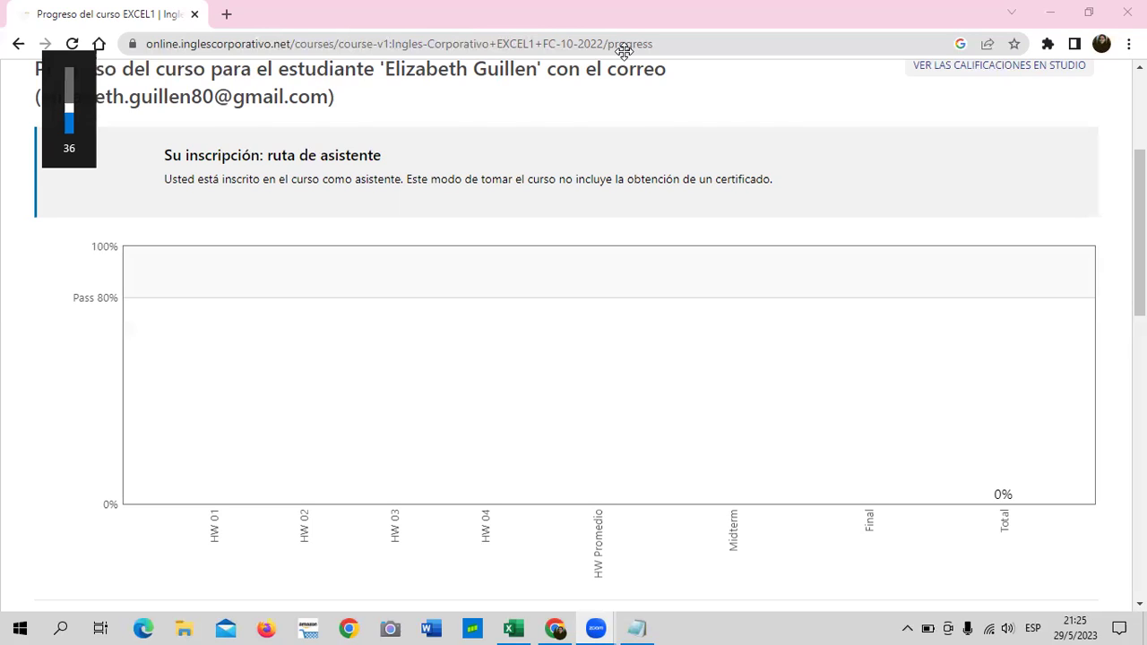
{"action": "key", "text": "XF86AudioRaiseVolume"}
{"action": "key", "text": "XF86AudioRaiseVolume"}
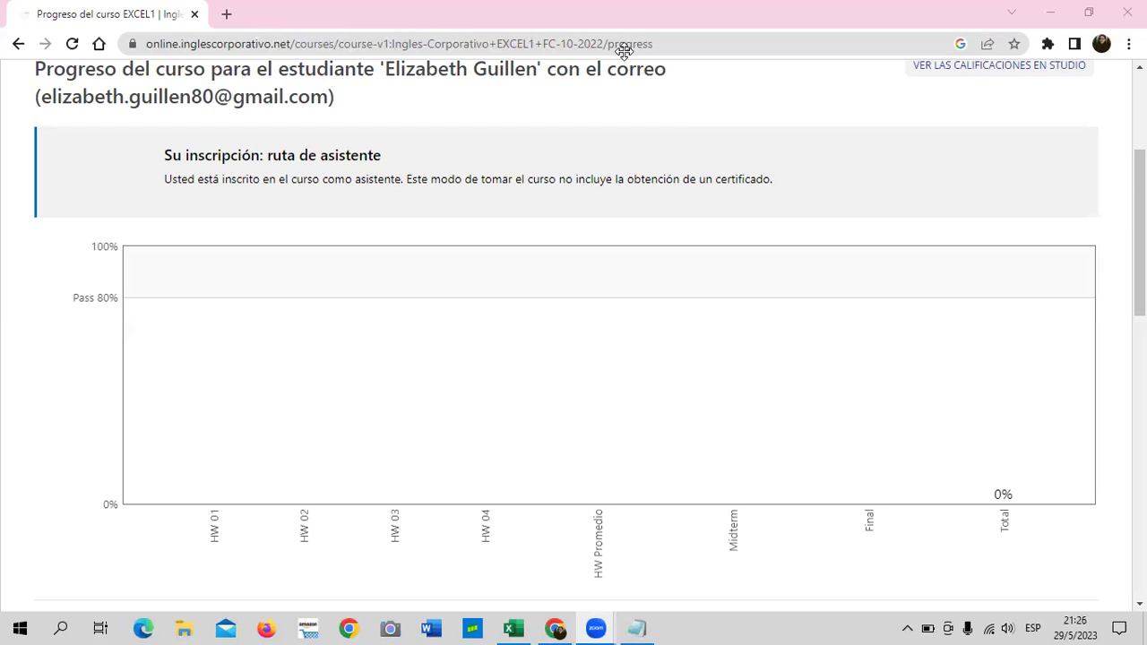
{"action": "scroll", "coordinate": [511, 315], "scroll_direction": "up", "scroll_amount": 3}
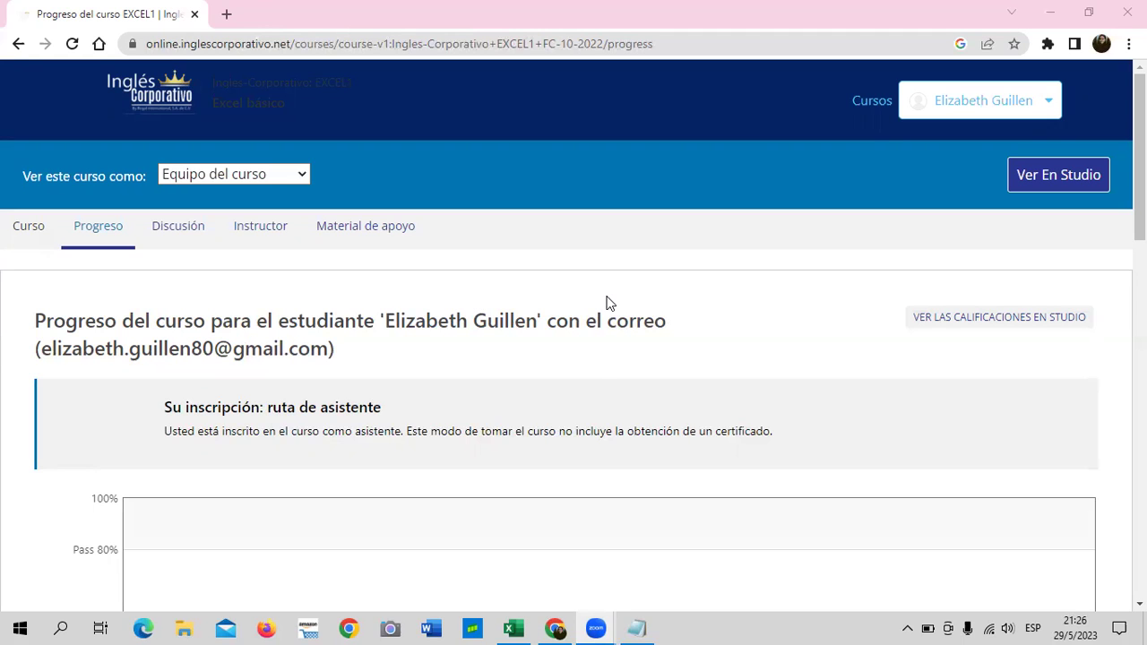
Scroll through the Excel básico grade chart, 0% total against the 80% pass line.
{"action": "scroll", "coordinate": [599, 363], "scroll_direction": "down", "scroll_amount": 2}
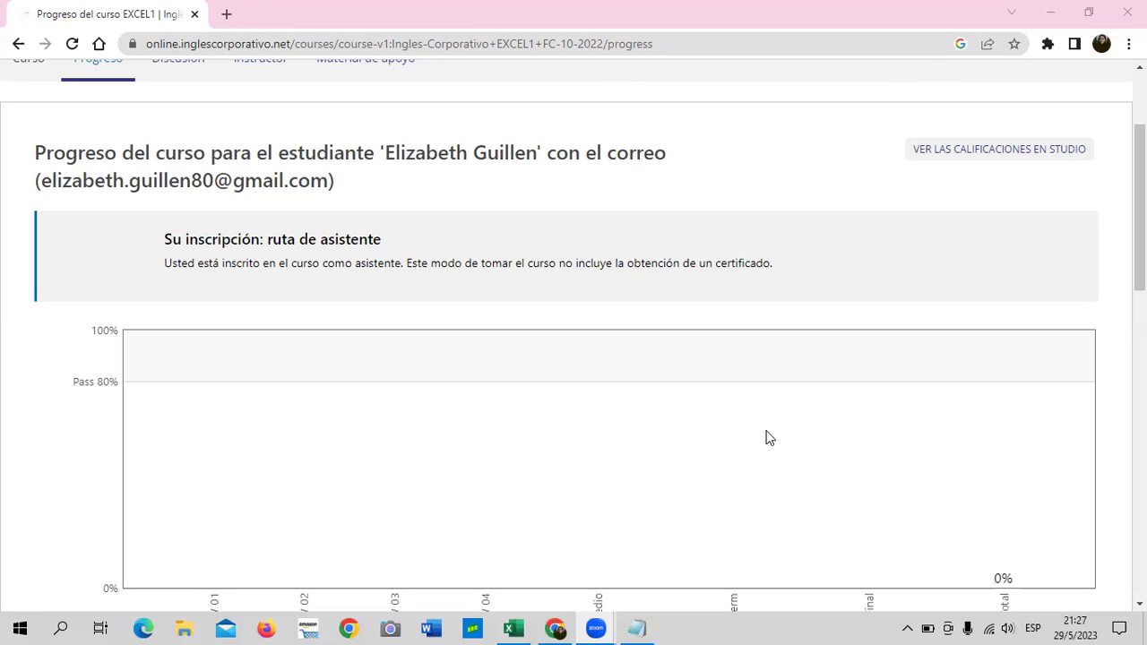
{"action": "scroll", "coordinate": [574, 336], "scroll_direction": "down", "scroll_amount": 1}
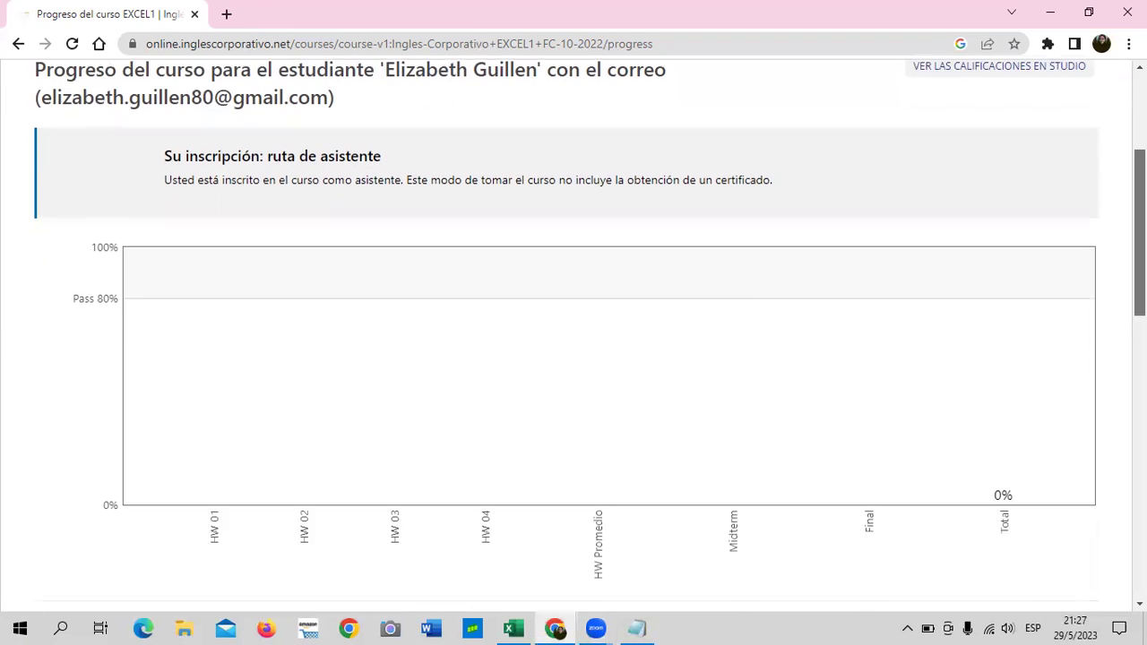
{"action": "scroll", "coordinate": [574, 336], "scroll_direction": "down", "scroll_amount": 1}
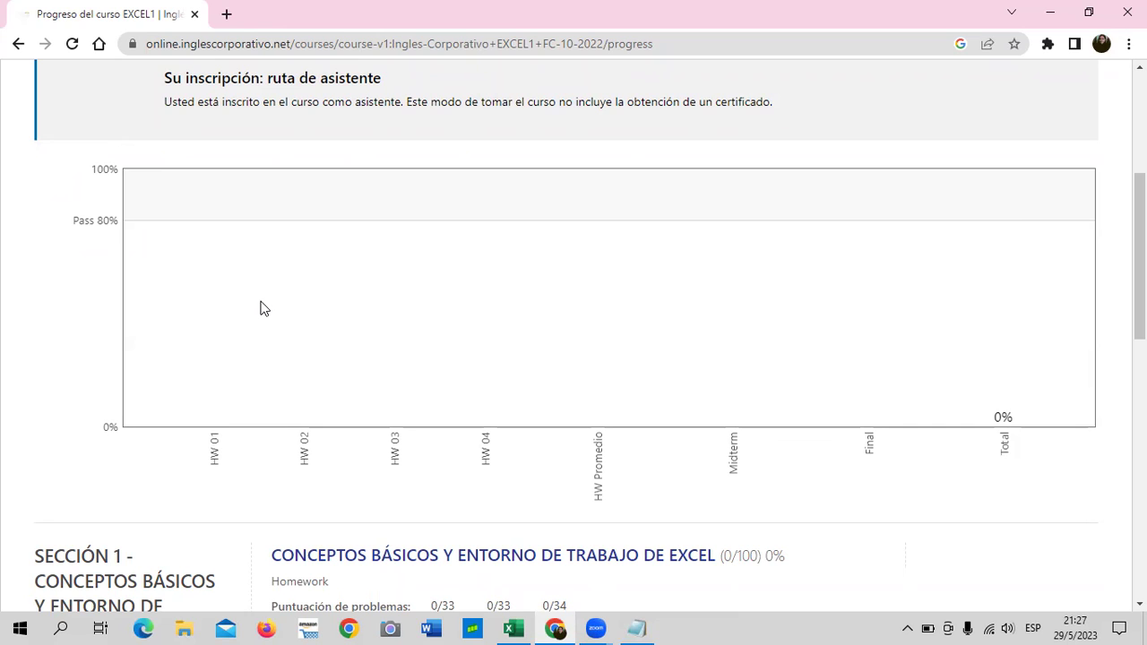
{"action": "scroll", "coordinate": [252, 322], "scroll_direction": "up", "scroll_amount": 2}
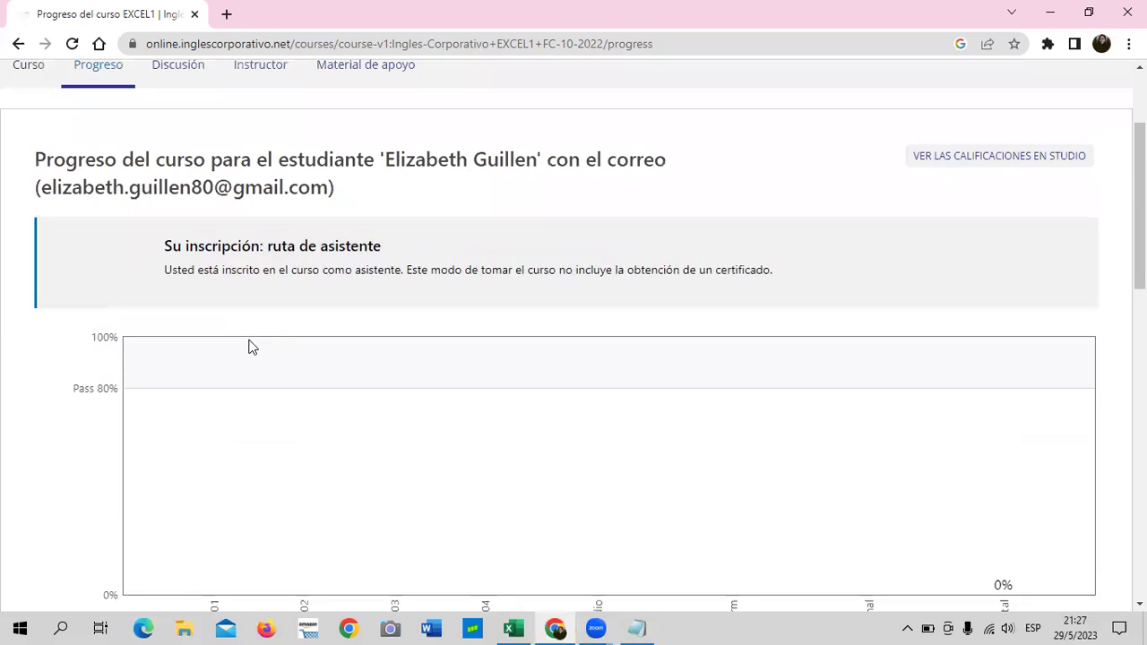
{"action": "scroll", "coordinate": [250, 348], "scroll_direction": "down", "scroll_amount": 2}
{"action": "scroll", "coordinate": [252, 353], "scroll_direction": "up", "scroll_amount": 1}
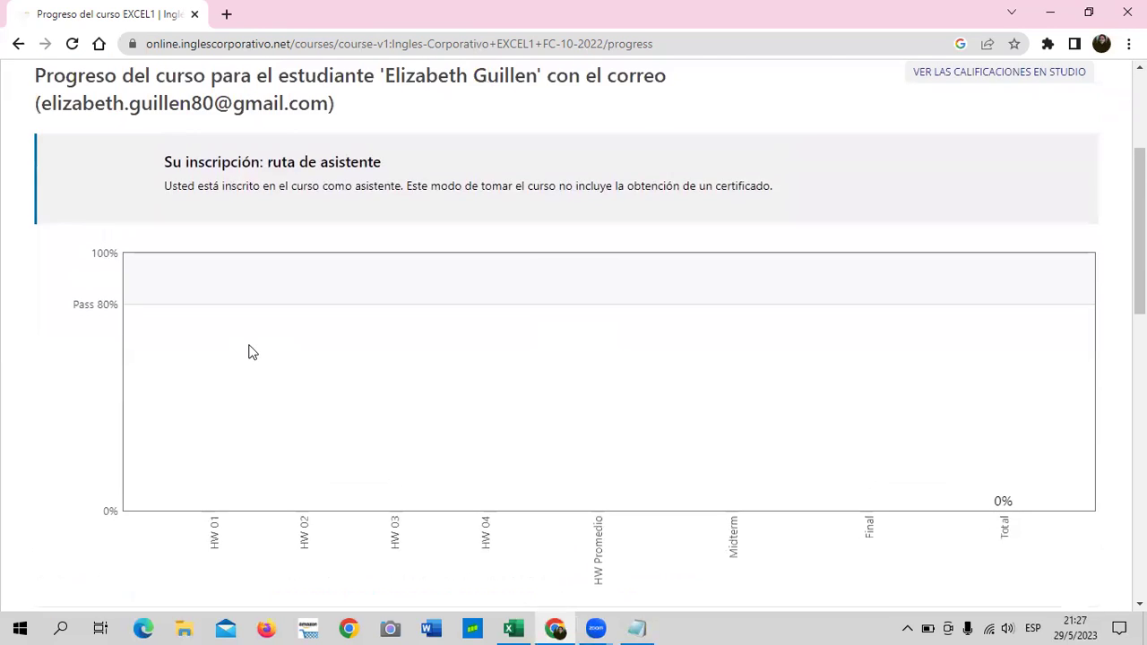
{"action": "scroll", "coordinate": [250, 352], "scroll_direction": "up", "scroll_amount": 1}
{"action": "scroll", "coordinate": [249, 351], "scroll_direction": "up", "scroll_amount": 1}
{"action": "scroll", "coordinate": [249, 352], "scroll_direction": "up", "scroll_amount": 1}
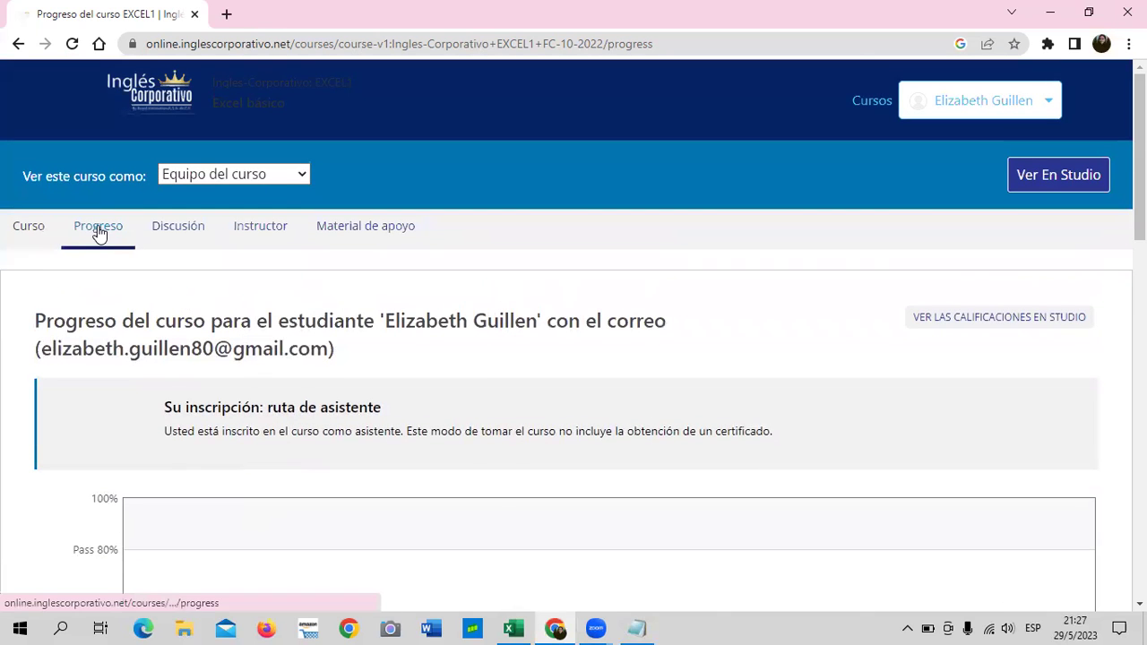
Return to the Curso outline and expand Sección 1 to its Conceptos básicos homework.
{"action": "left_click", "coordinate": [25, 231]}
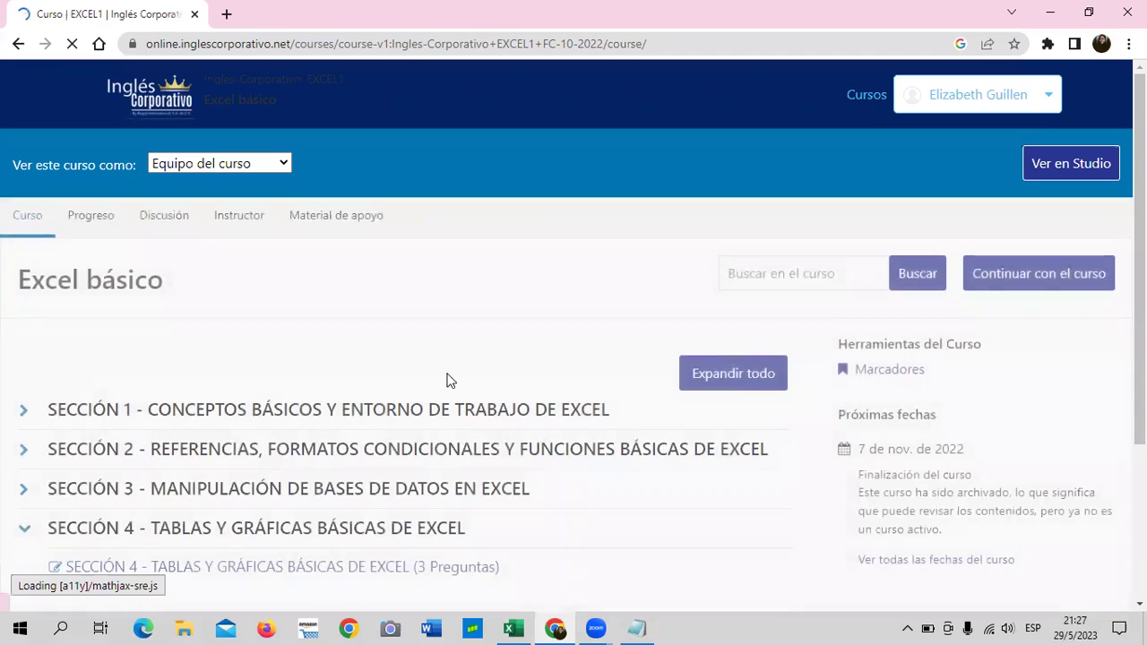
{"action": "left_click", "coordinate": [363, 413]}
{"action": "left_click", "coordinate": [361, 415]}
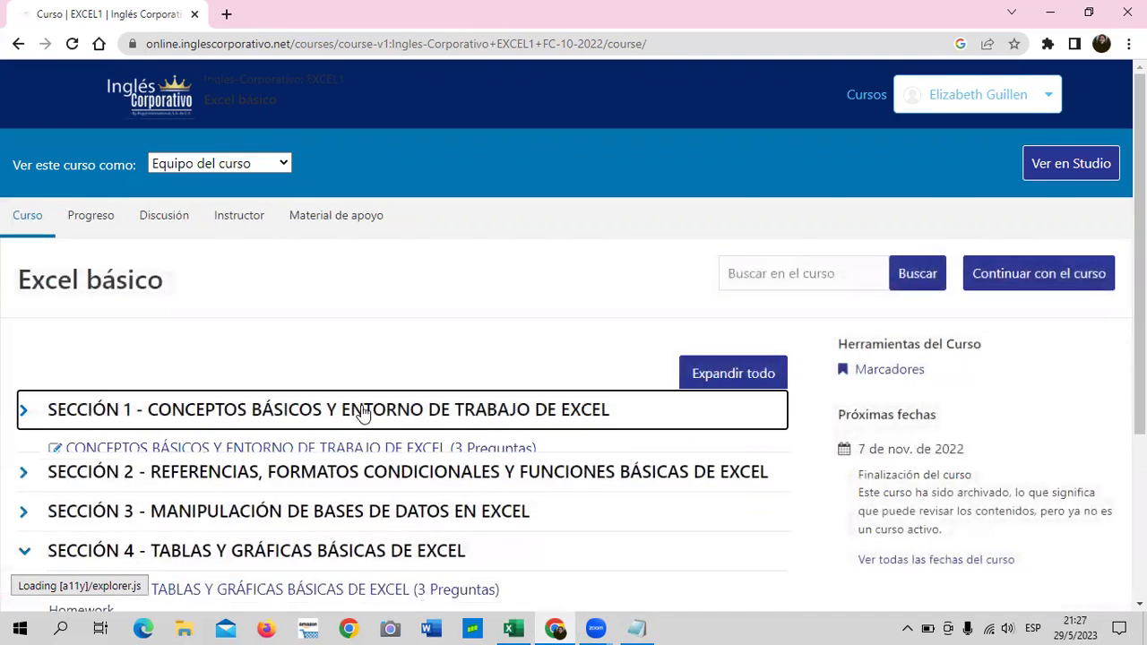
{"action": "left_click", "coordinate": [358, 417]}
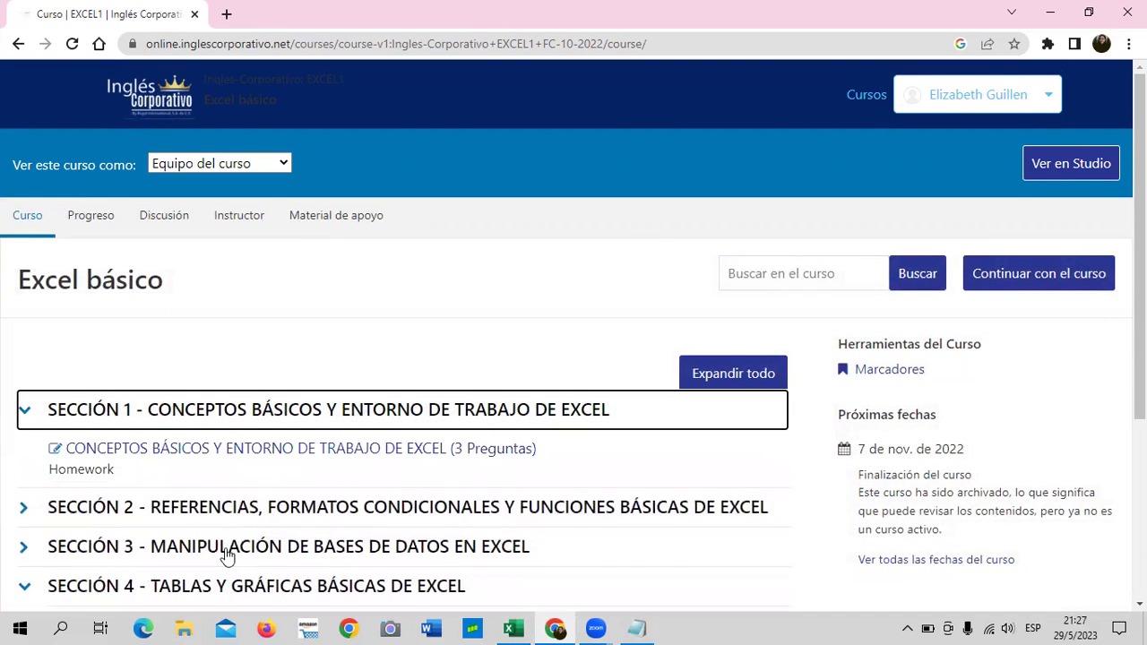
{"action": "scroll", "coordinate": [226, 546], "scroll_direction": "down", "scroll_amount": 2}
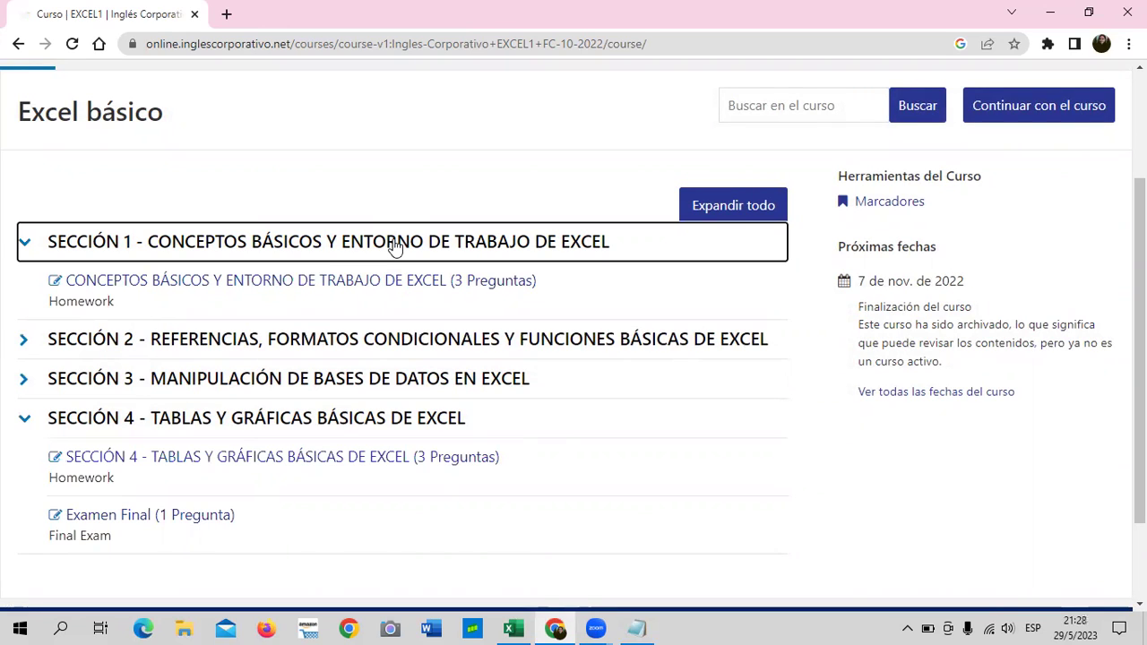
Expand Sección 2 to list its homework quiz and the midterm exam.
{"action": "left_click", "coordinate": [198, 339]}
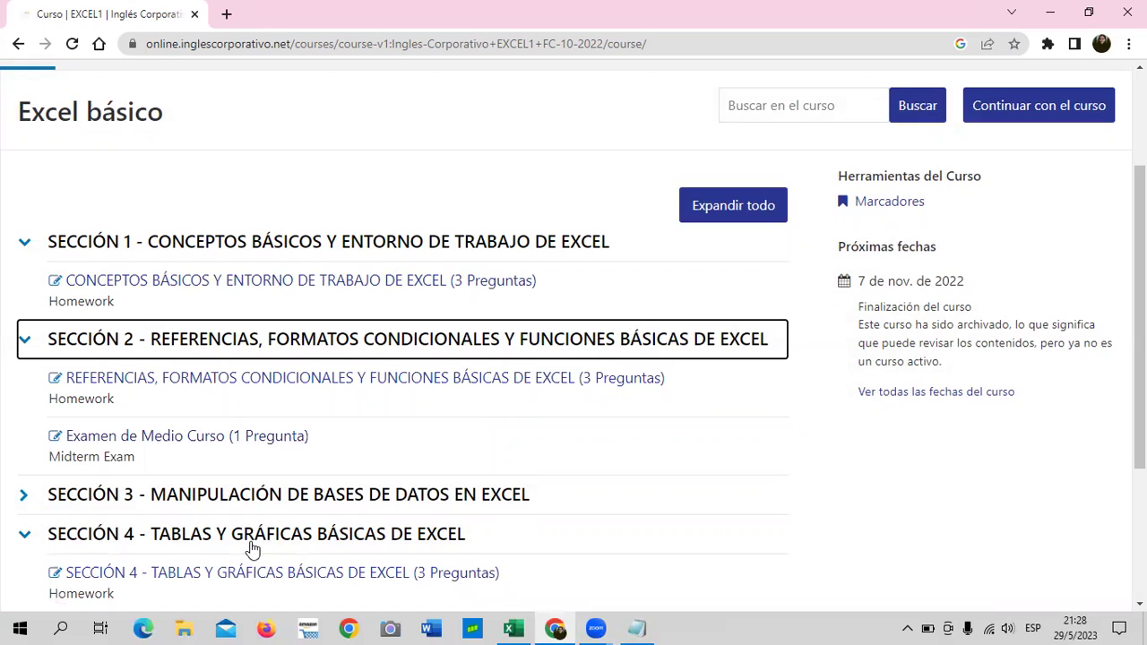
{"action": "scroll", "coordinate": [348, 521], "scroll_direction": "down", "scroll_amount": 1}
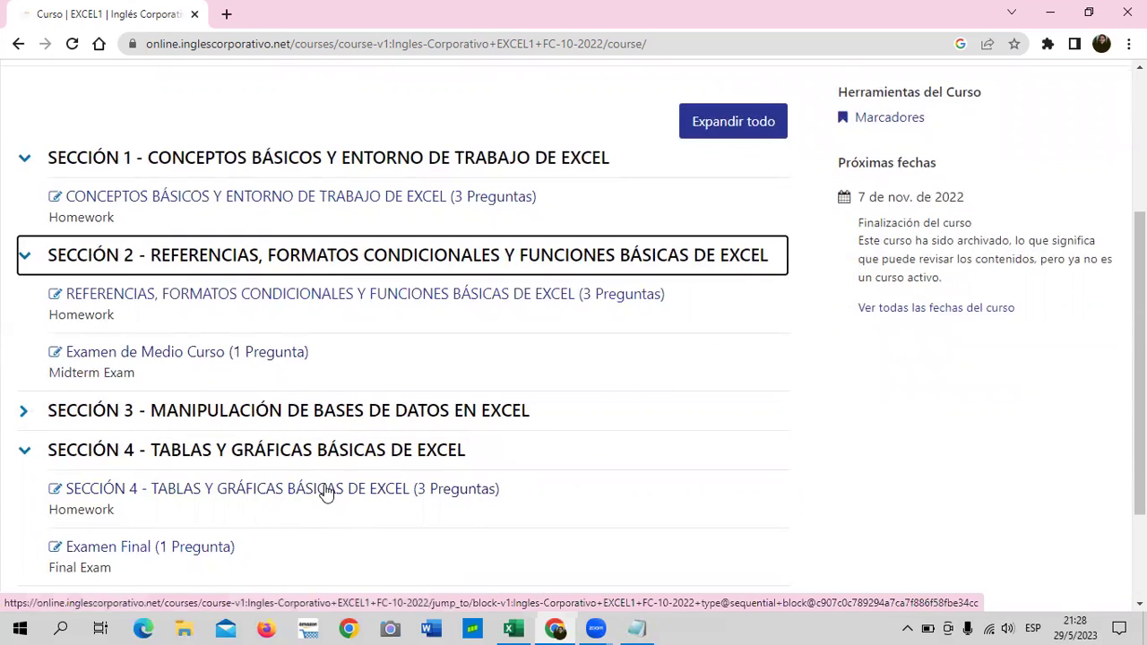
{"action": "scroll", "coordinate": [224, 514], "scroll_direction": "up", "scroll_amount": 1}
Open the 'Conceptos básicos y entorno de trabajo de Excel' lesson listed under Sección 1.
{"action": "left_click", "coordinate": [307, 281]}
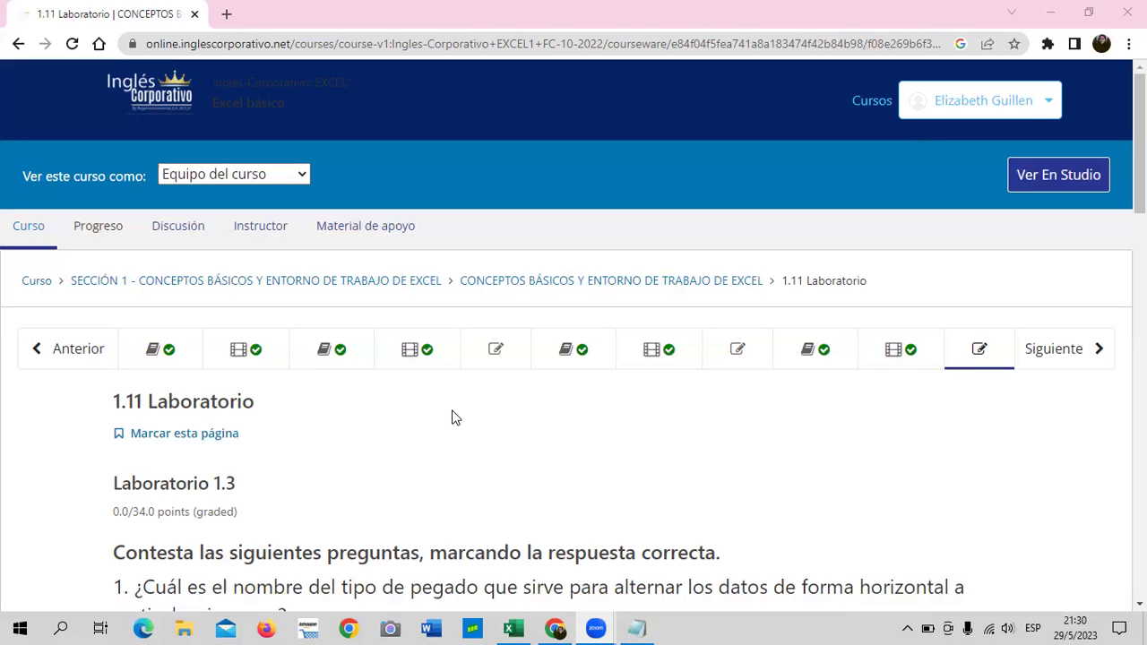
Scroll through Laboratorio 1.3 question 1 to see the Trasladar, Transponer and Pegado contrario choices.
{"action": "scroll", "coordinate": [446, 412], "scroll_direction": "down", "scroll_amount": 2}
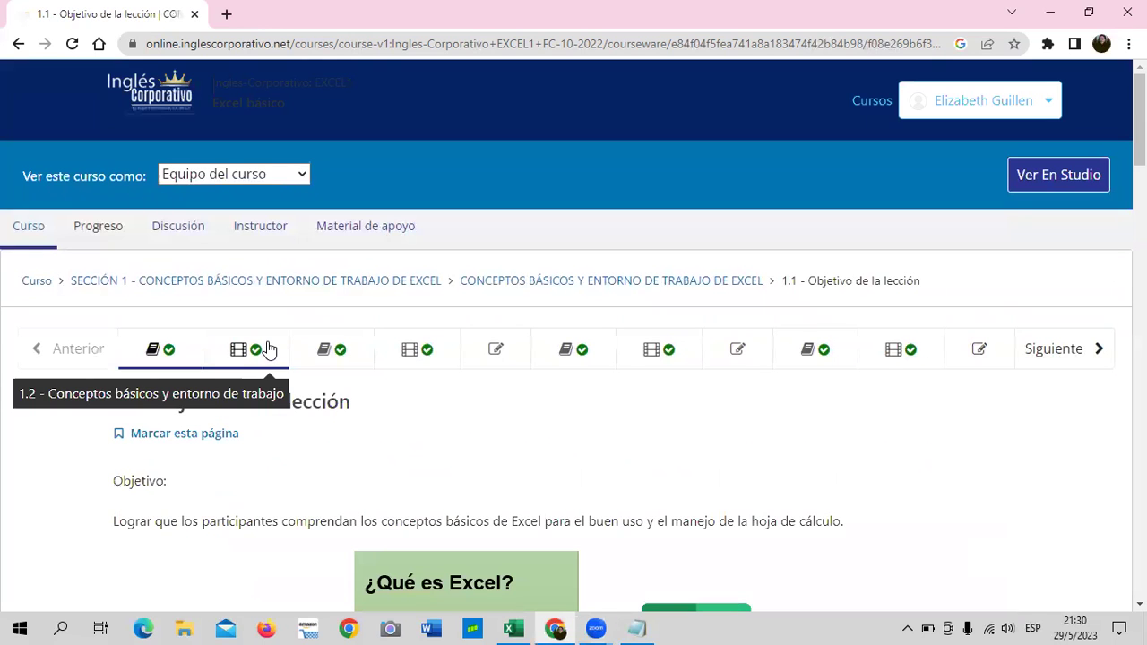
In the 1.2 video unit, find the PLANTILLA DE ACTIVIDADES - SECCIÓN 1 link, then switch to the workbook in Excel.
{"action": "left_click", "coordinate": [267, 349]}
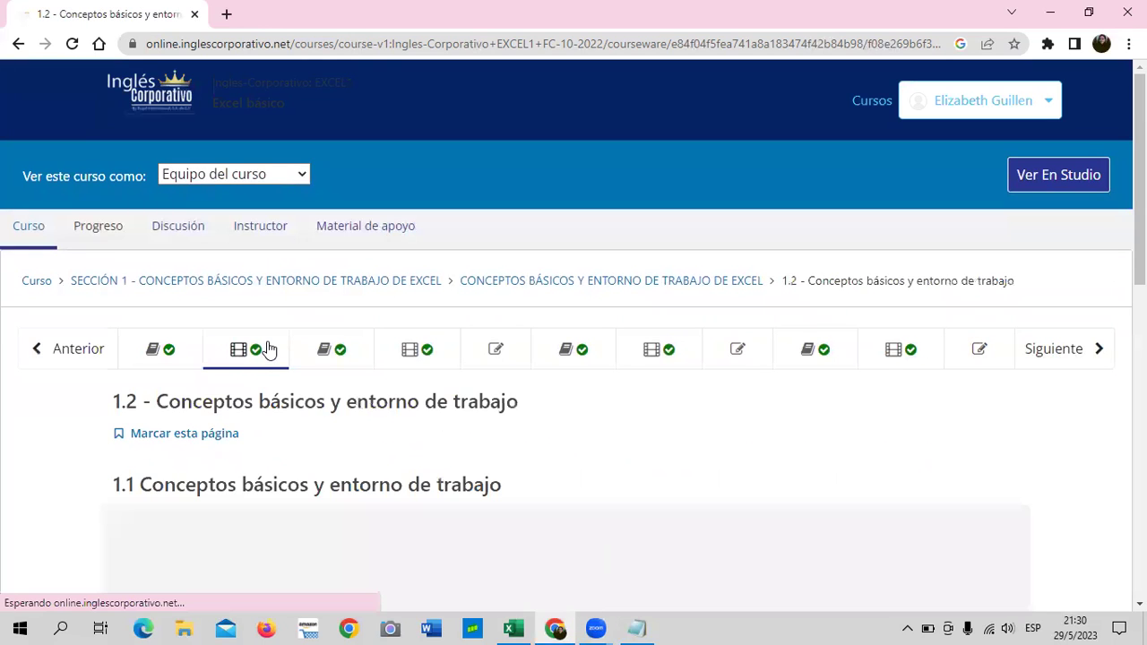
{"action": "scroll", "coordinate": [314, 328], "scroll_direction": "down", "scroll_amount": 1}
{"action": "scroll", "coordinate": [328, 335], "scroll_direction": "down", "scroll_amount": 3}
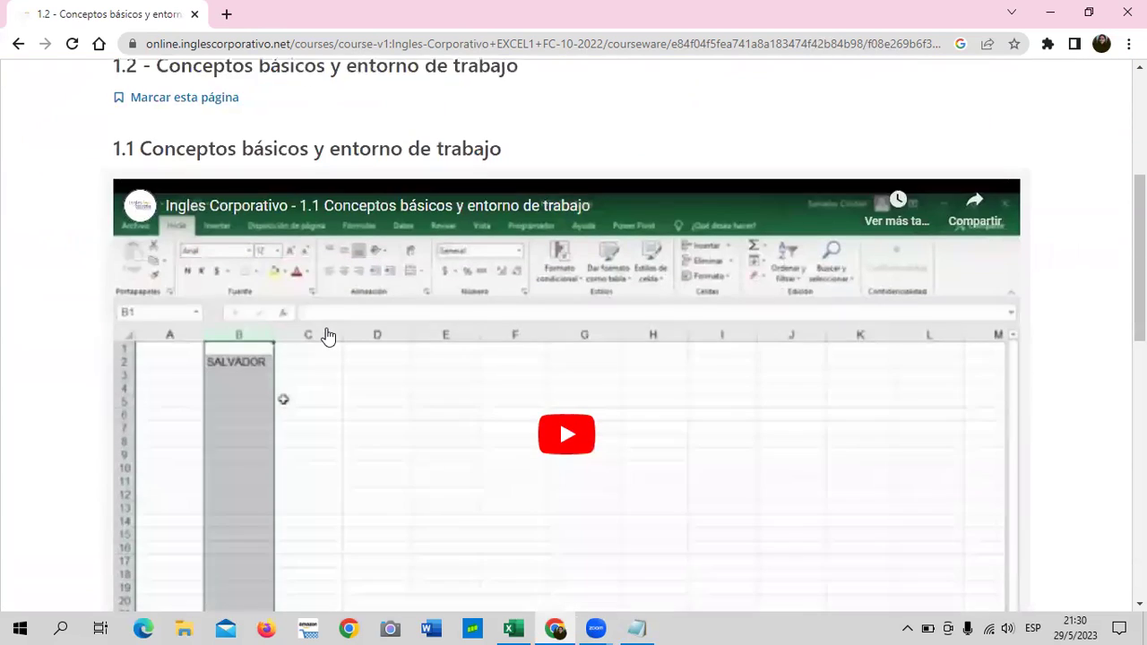
{"action": "scroll", "coordinate": [328, 335], "scroll_direction": "down", "scroll_amount": 4}
{"action": "scroll", "coordinate": [328, 334], "scroll_direction": "down", "scroll_amount": 1}
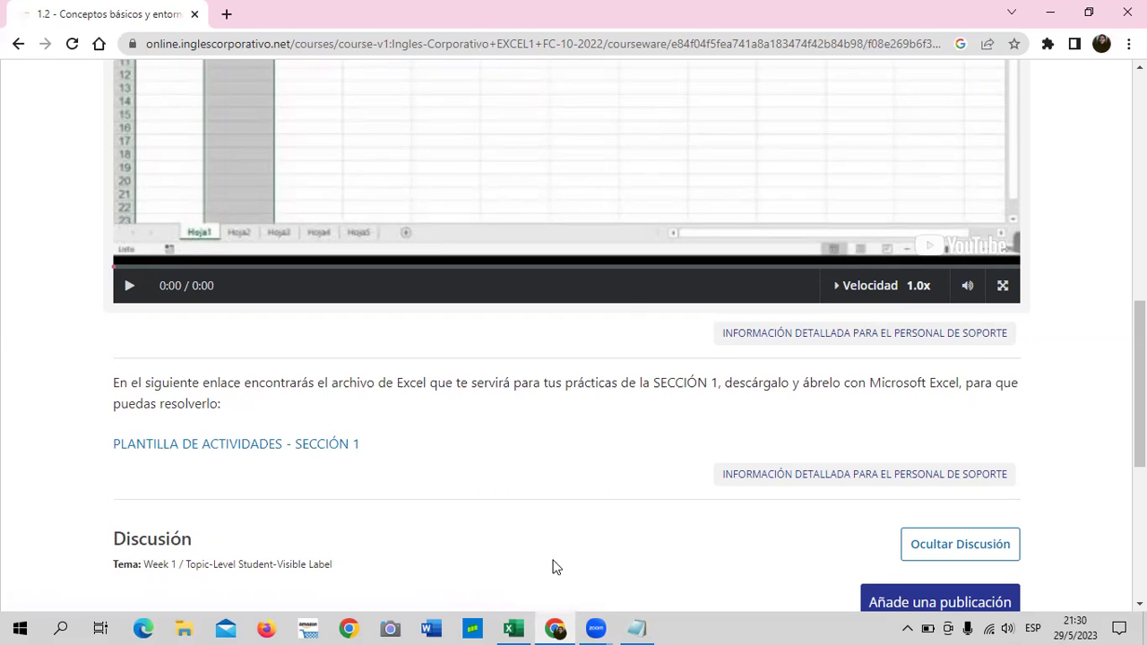
{"action": "left_click", "coordinate": [515, 628]}
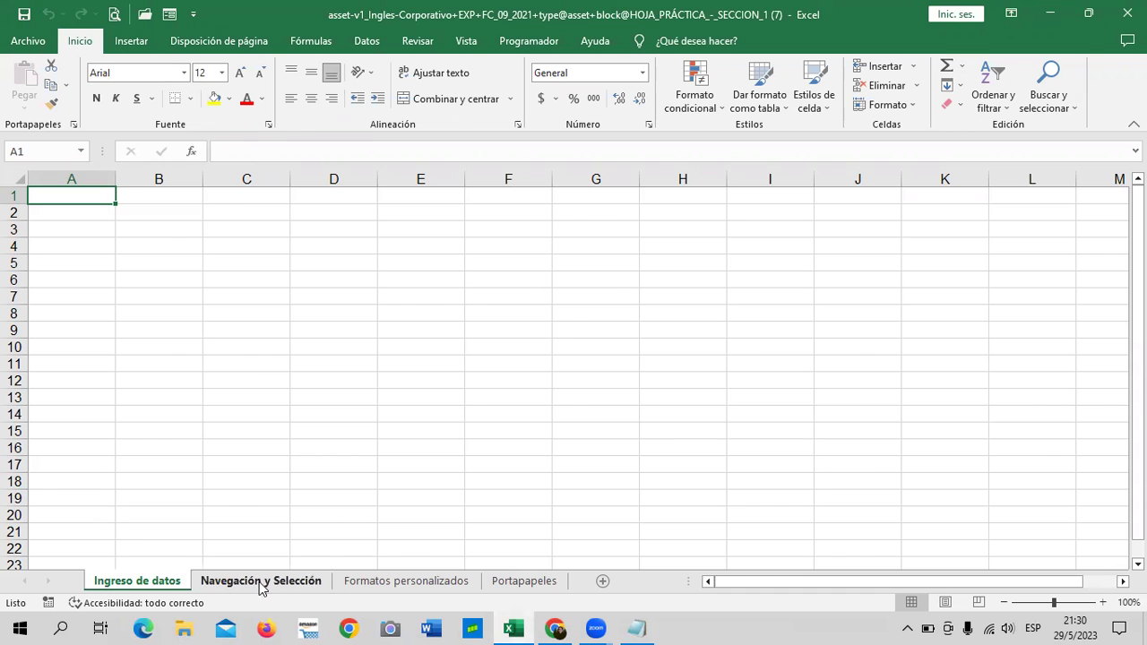
Browse the Navegación y Selección, Formatos personalizados and Portapapeles sheets, then return to the course page.
{"action": "left_click", "coordinate": [268, 582]}
{"action": "left_click", "coordinate": [397, 582]}
{"action": "left_click", "coordinate": [525, 581]}
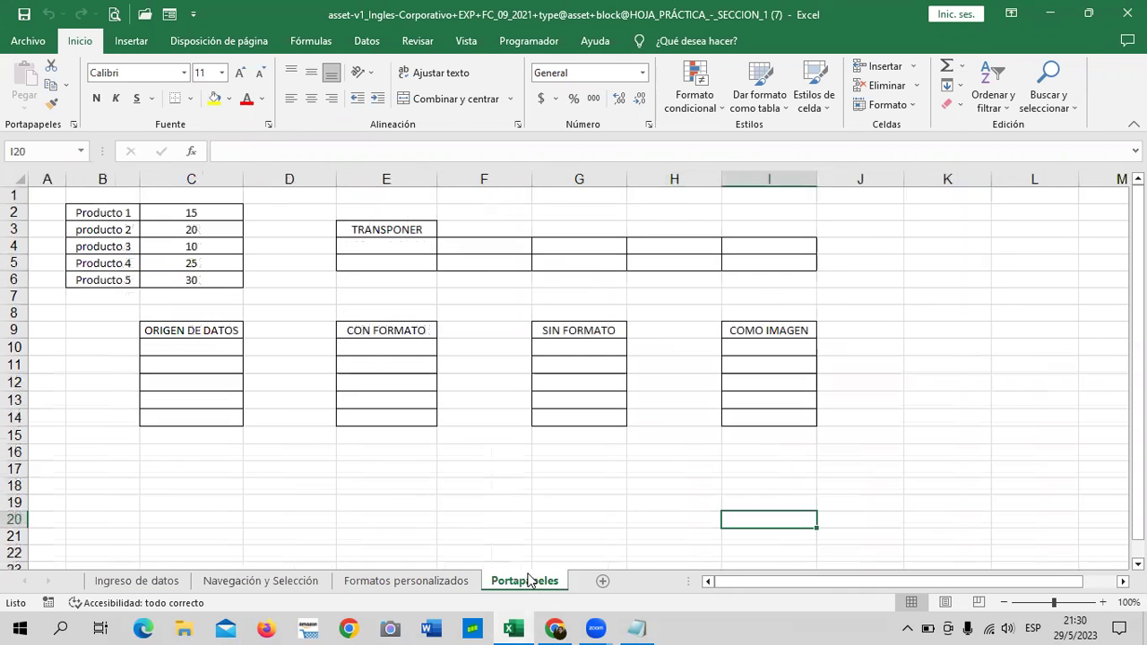
{"action": "left_click", "coordinate": [404, 583]}
{"action": "left_click", "coordinate": [300, 584]}
{"action": "left_click", "coordinate": [141, 580]}
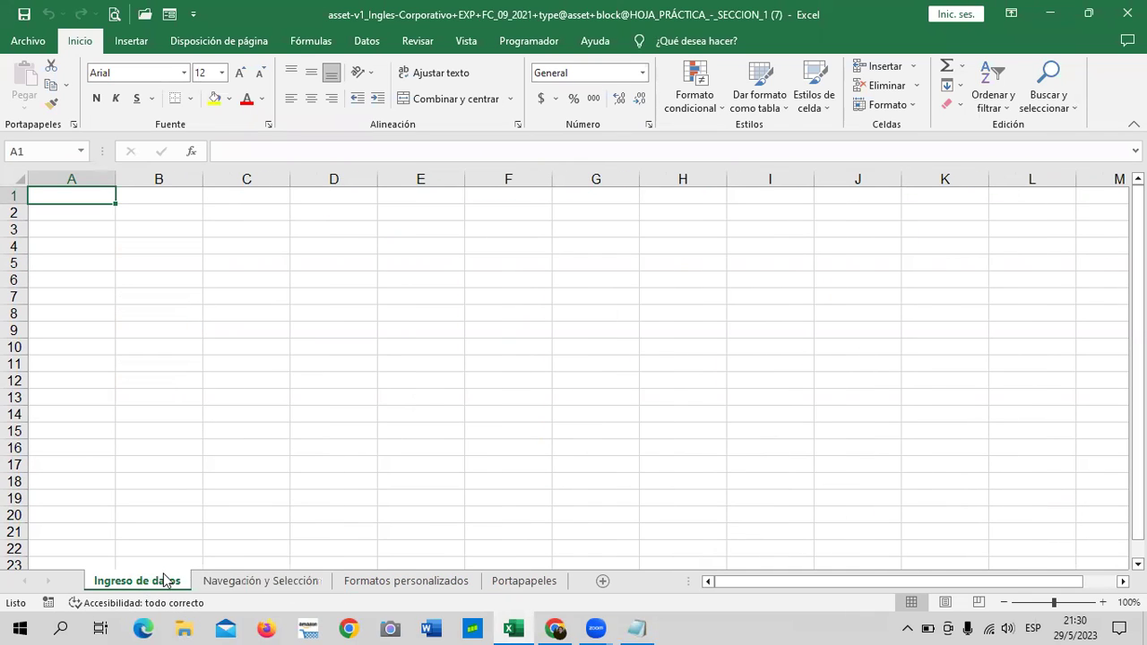
{"action": "left_click", "coordinate": [233, 585]}
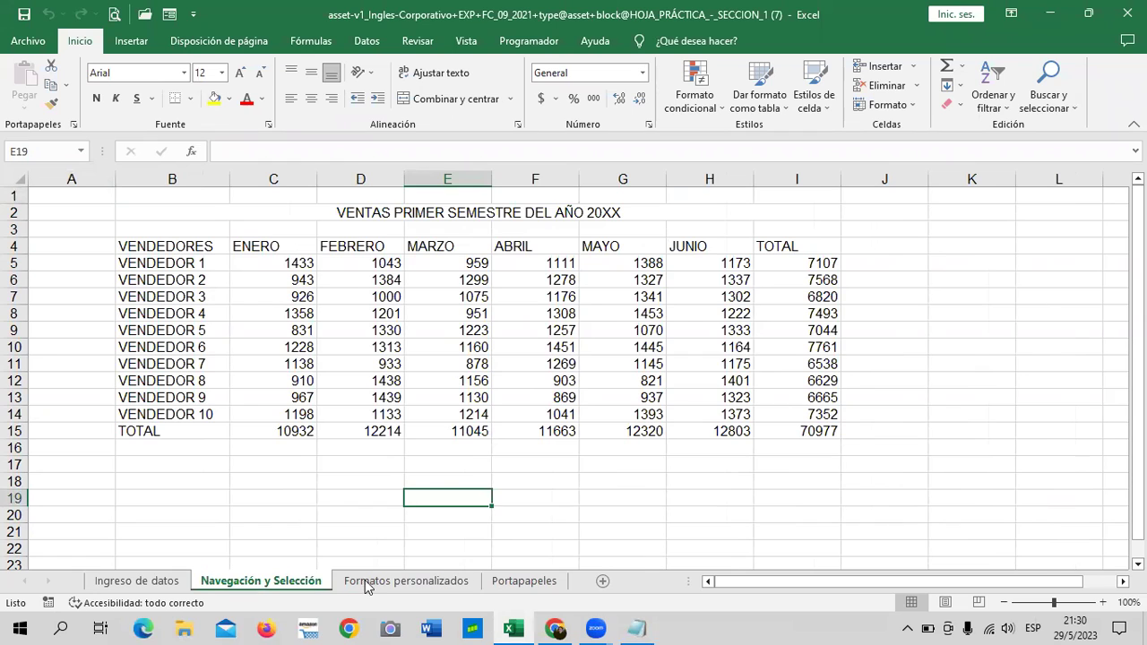
{"action": "left_click", "coordinate": [367, 584]}
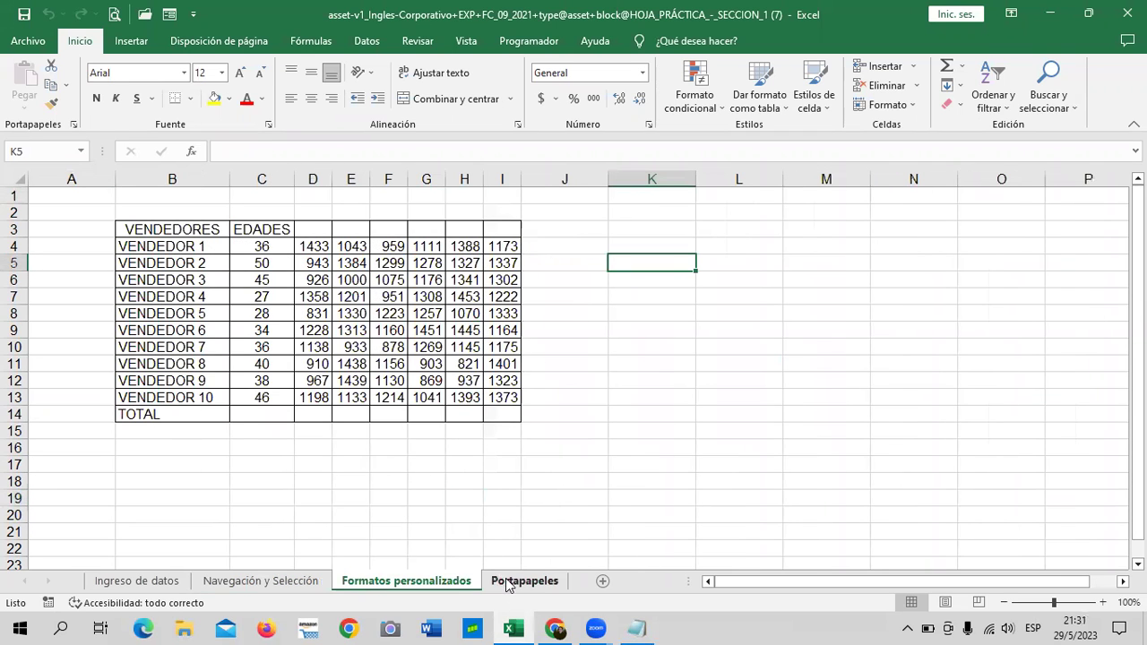
{"action": "left_click", "coordinate": [508, 584]}
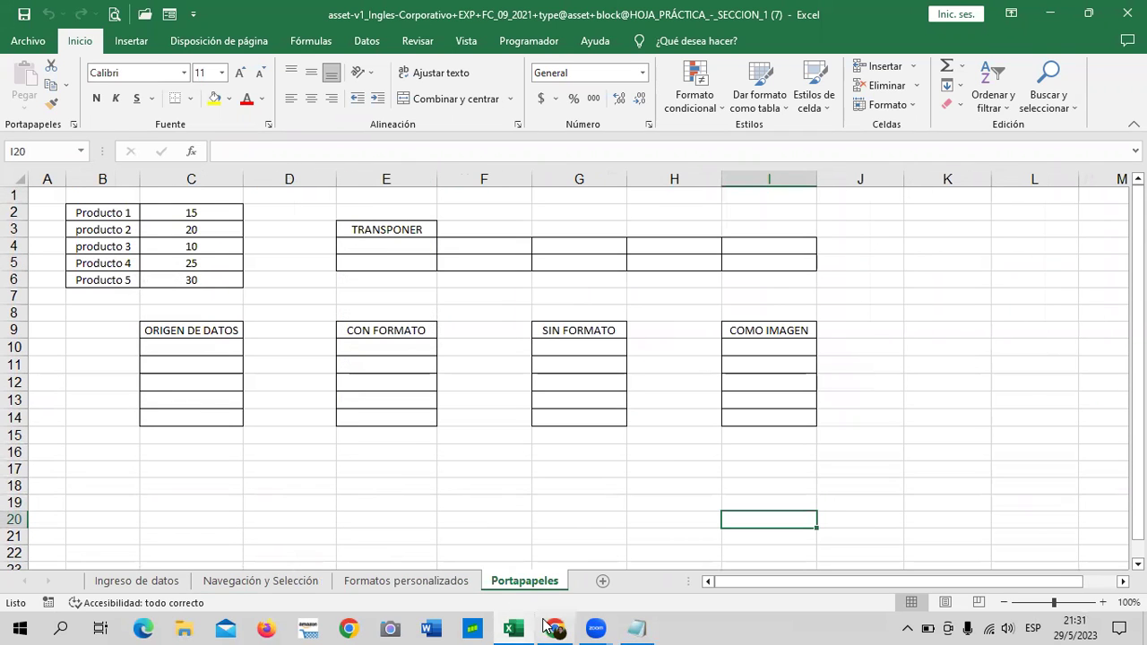
{"action": "mouse_move", "coordinate": [552, 627]}
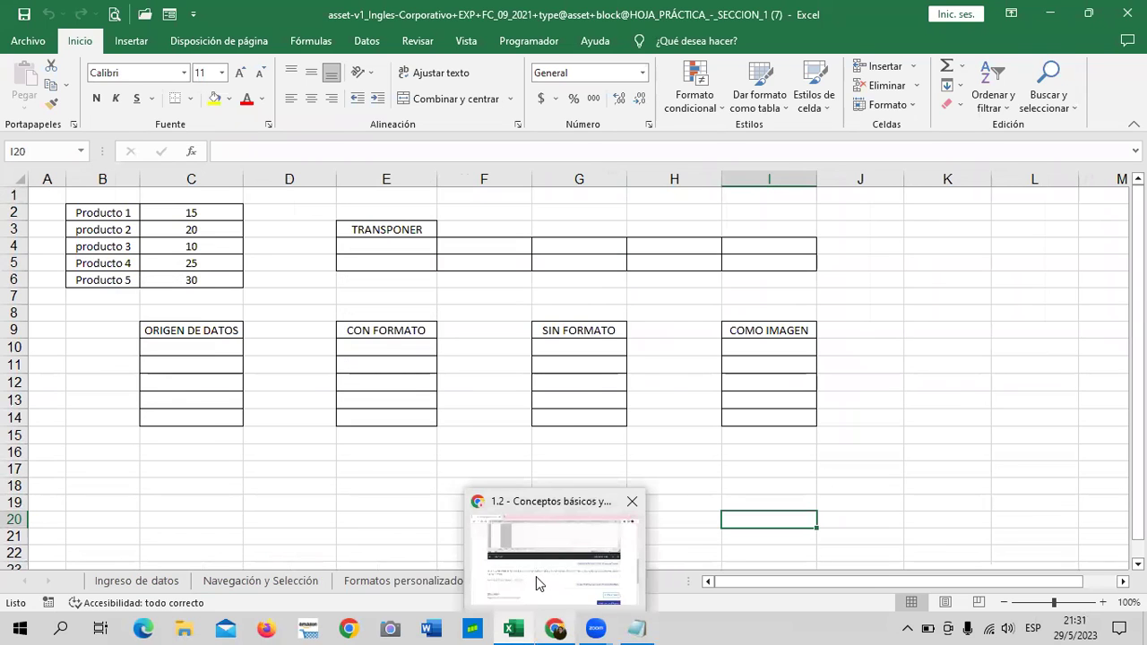
{"action": "left_click", "coordinate": [536, 576]}
Open lesson 1.4 Navegación en la hoja de cálculo, then go back to the practice workbook.
{"action": "scroll", "coordinate": [413, 343], "scroll_direction": "up", "scroll_amount": 6}
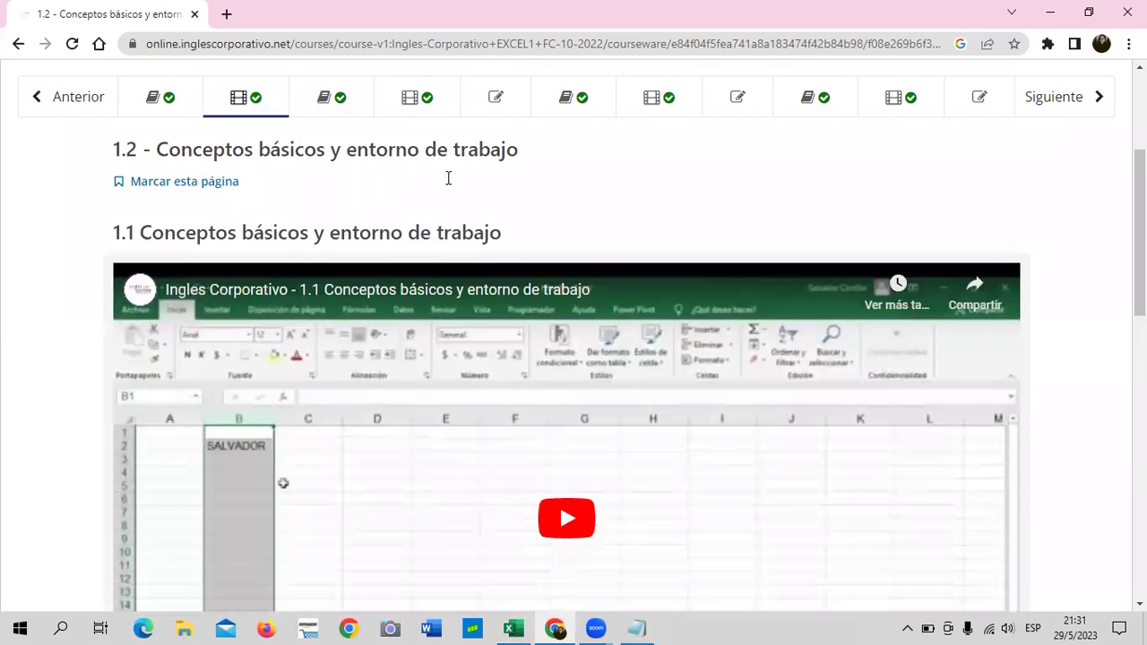
{"action": "left_click", "coordinate": [451, 96]}
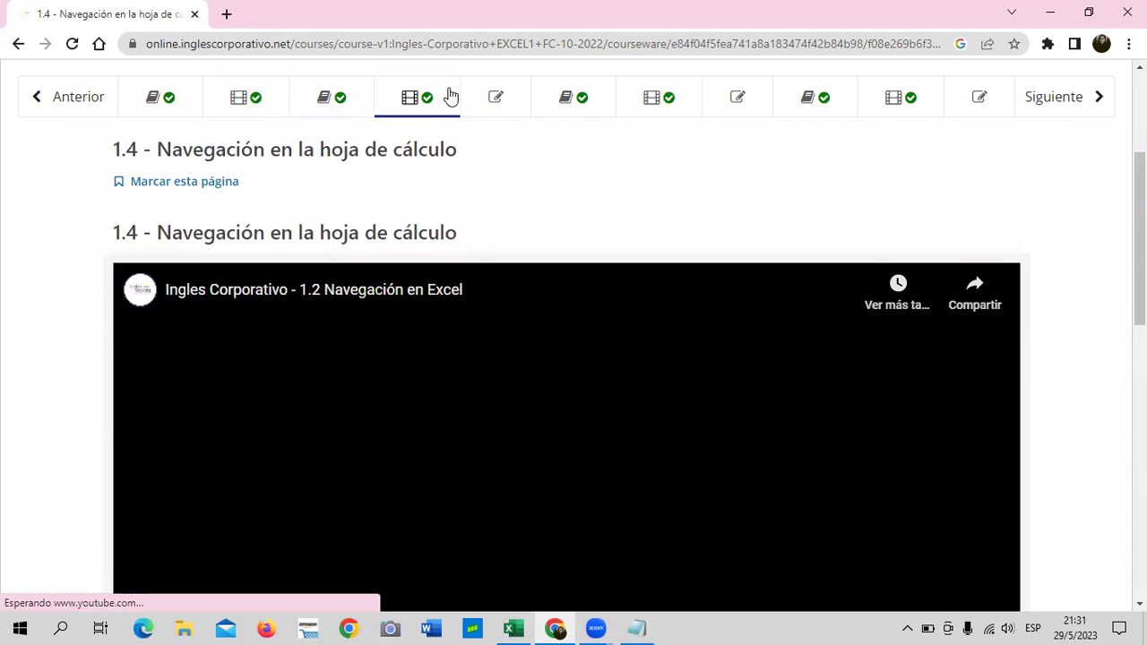
{"action": "scroll", "coordinate": [536, 349], "scroll_direction": "down", "scroll_amount": 3}
{"action": "scroll", "coordinate": [537, 348], "scroll_direction": "down", "scroll_amount": 4}
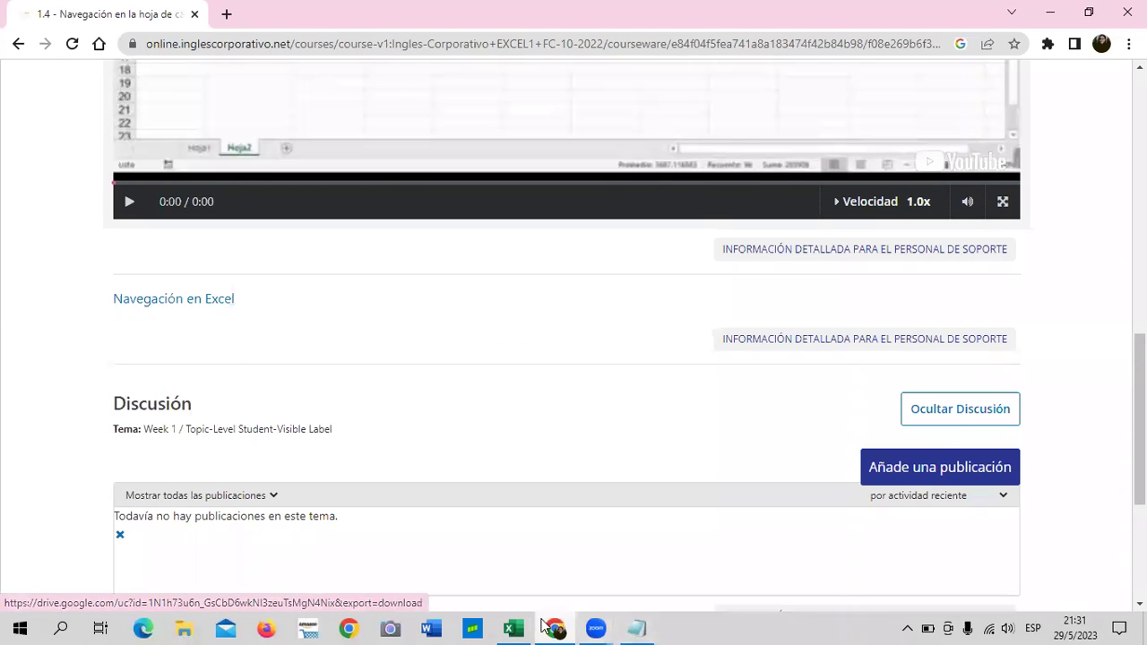
{"action": "left_click", "coordinate": [513, 627]}
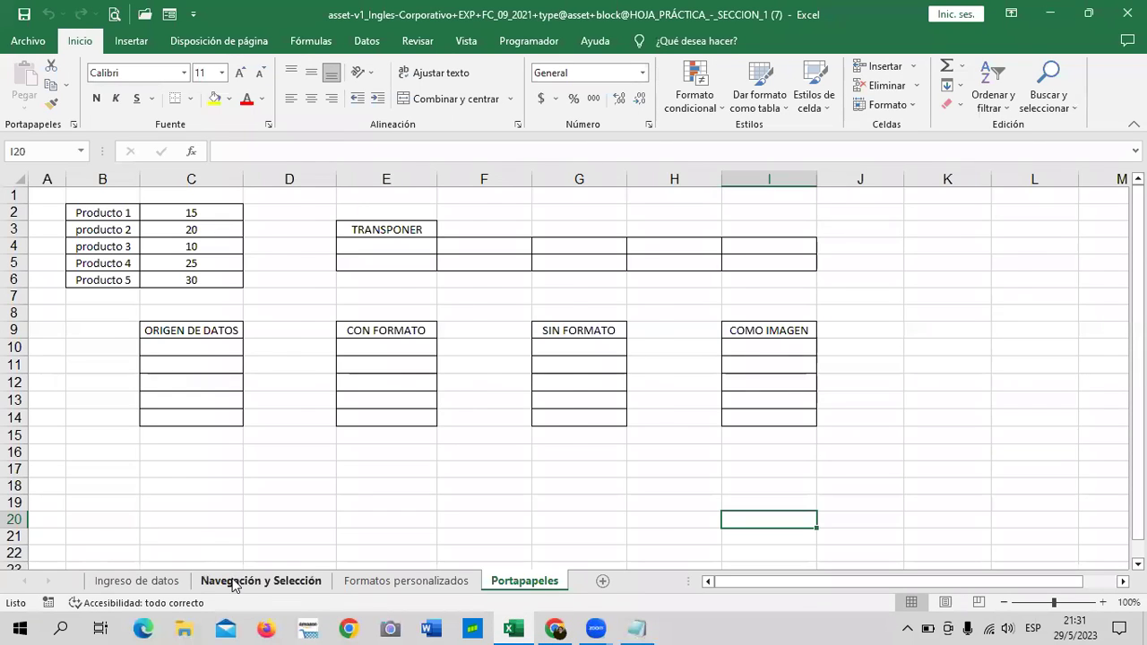
Switch to the Navegación y Selección sheet with its first-semester sales table.
{"action": "left_click", "coordinate": [237, 579]}
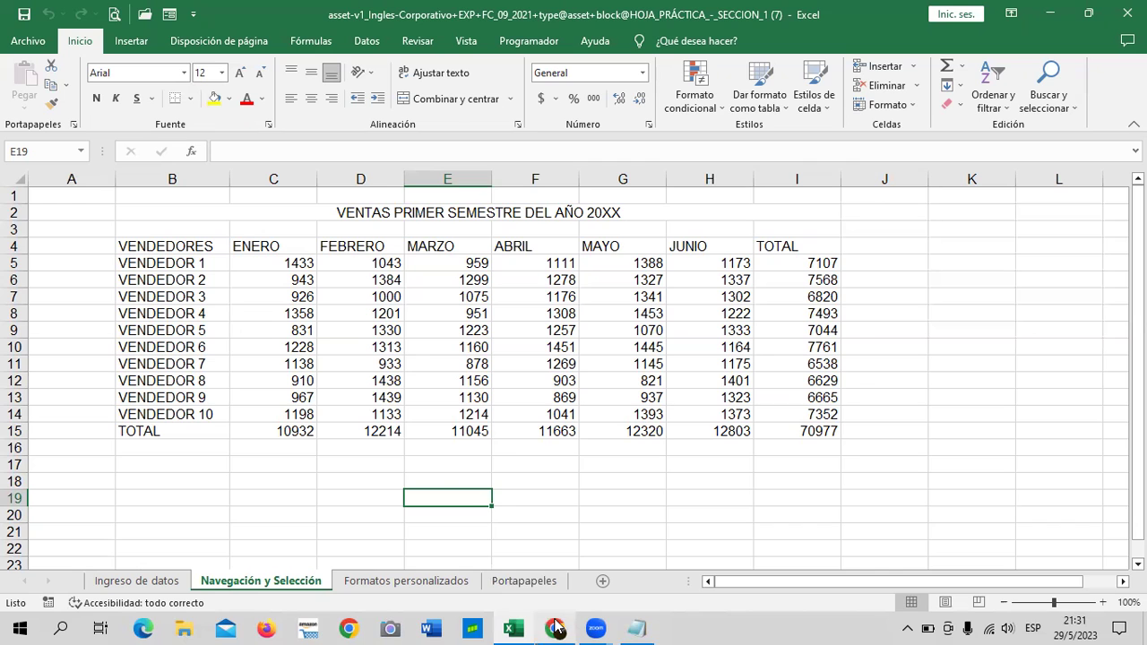
Back in the course, open unit 1.7 Formatos propios y personalizados de Excel and scroll to its video.
{"action": "mouse_move", "coordinate": [556, 628]}
{"action": "left_click", "coordinate": [565, 584]}
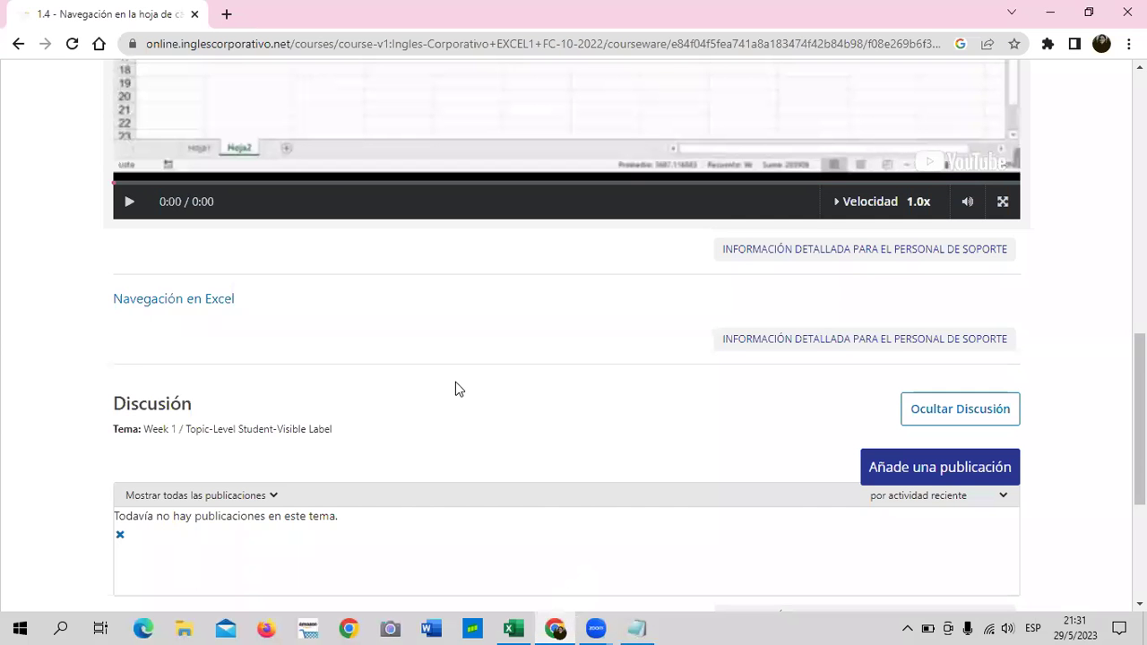
{"action": "scroll", "coordinate": [258, 430], "scroll_direction": "up", "scroll_amount": 3}
{"action": "scroll", "coordinate": [258, 430], "scroll_direction": "down", "scroll_amount": 3}
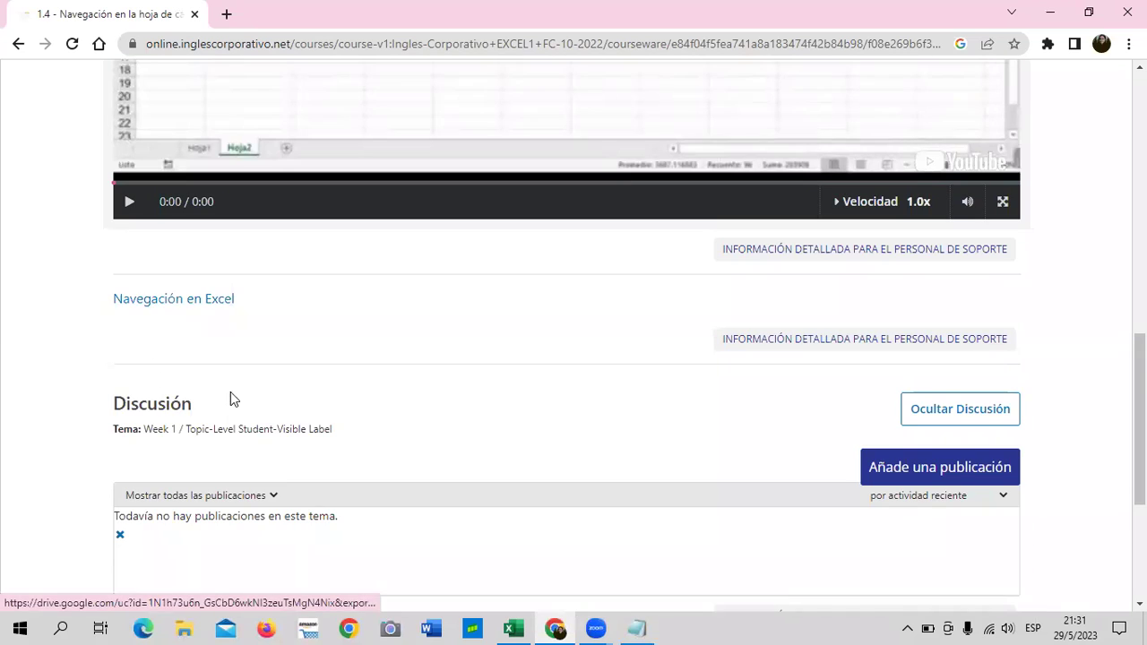
{"action": "scroll", "coordinate": [260, 407], "scroll_direction": "up", "scroll_amount": 4}
{"action": "scroll", "coordinate": [269, 412], "scroll_direction": "up", "scroll_amount": 2}
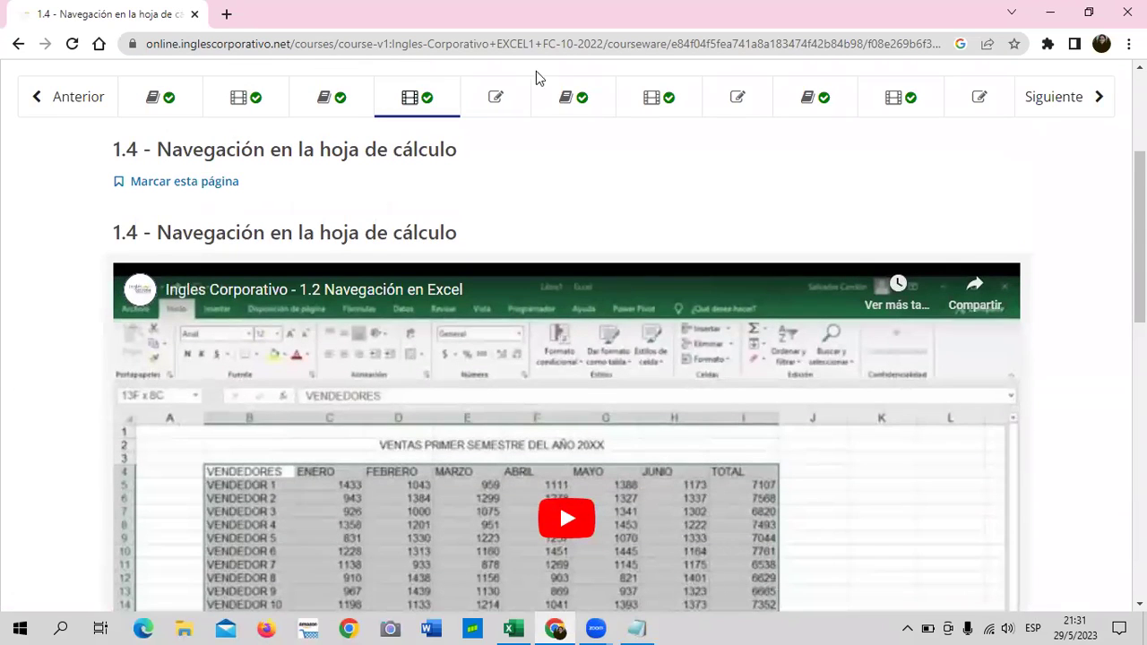
{"action": "left_click", "coordinate": [627, 94]}
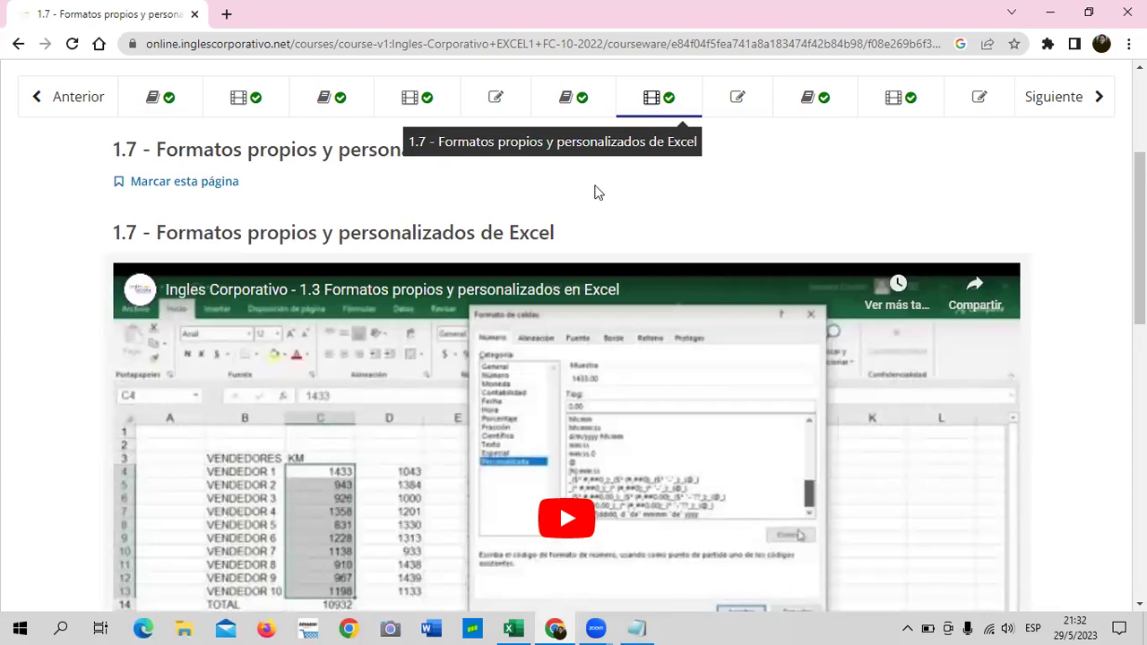
{"action": "scroll", "coordinate": [511, 310], "scroll_direction": "down", "scroll_amount": 5}
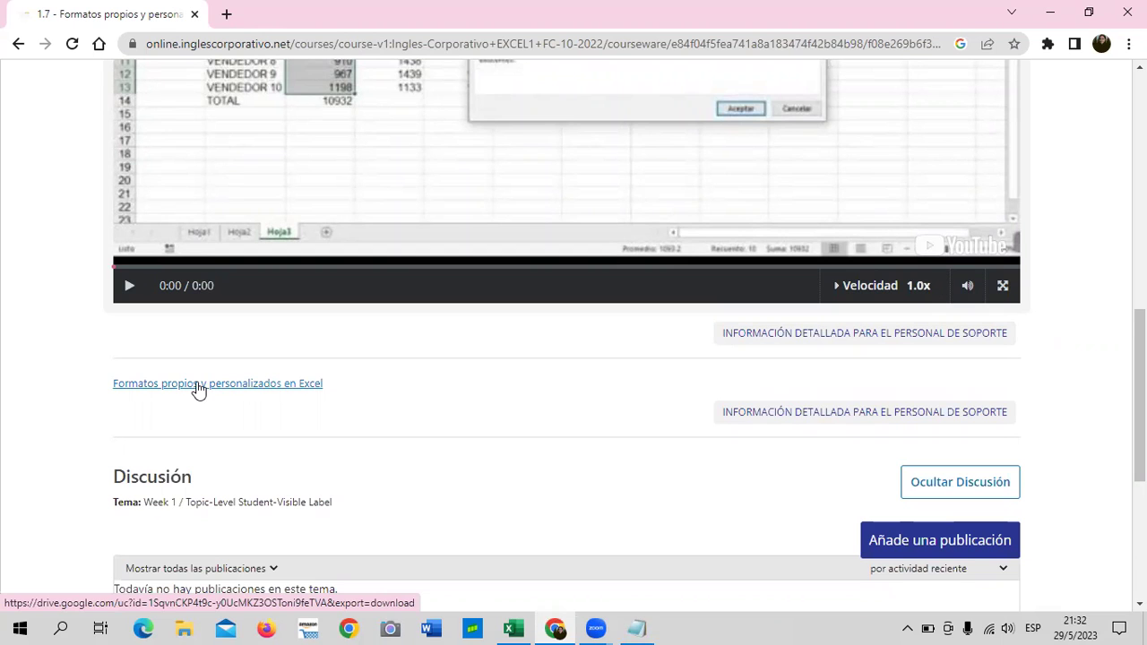
{"action": "scroll", "coordinate": [402, 412], "scroll_direction": "up", "scroll_amount": 2}
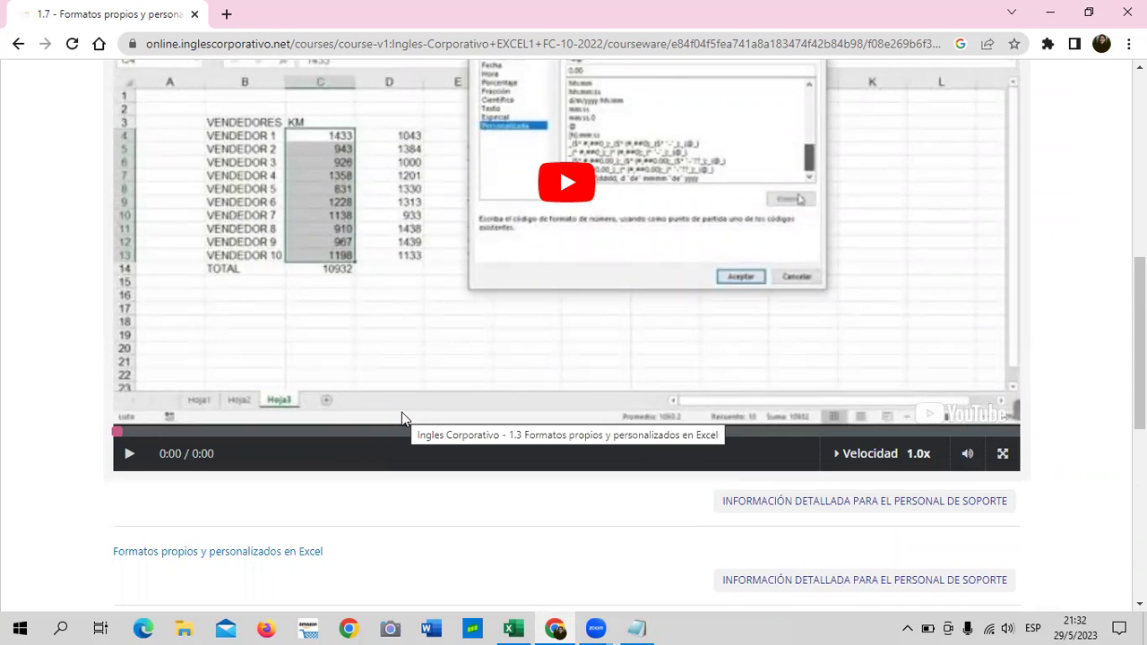
{"action": "scroll", "coordinate": [401, 414], "scroll_direction": "up", "scroll_amount": 4}
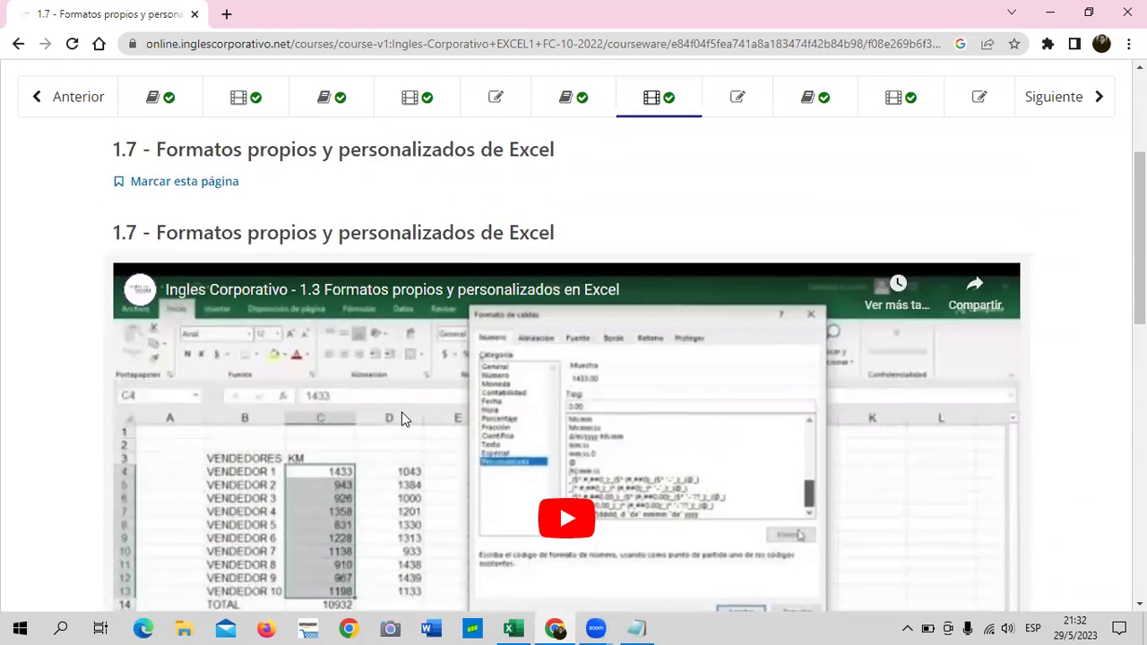
{"action": "scroll", "coordinate": [402, 414], "scroll_direction": "up", "scroll_amount": 2}
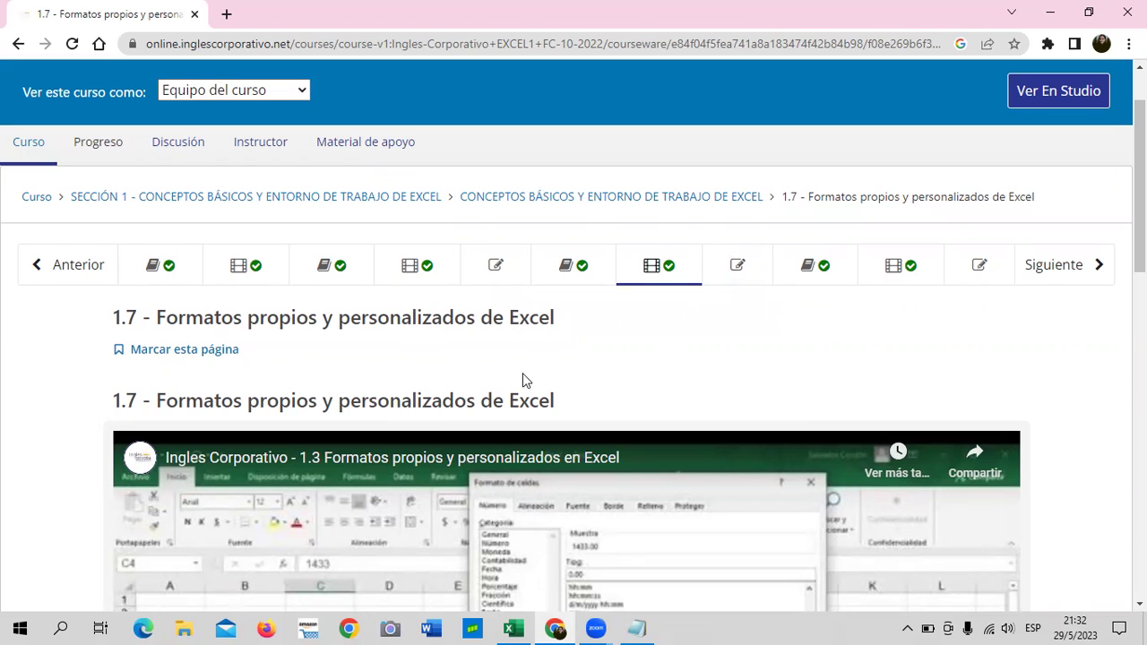
{"action": "scroll", "coordinate": [607, 368], "scroll_direction": "down", "scroll_amount": 3}
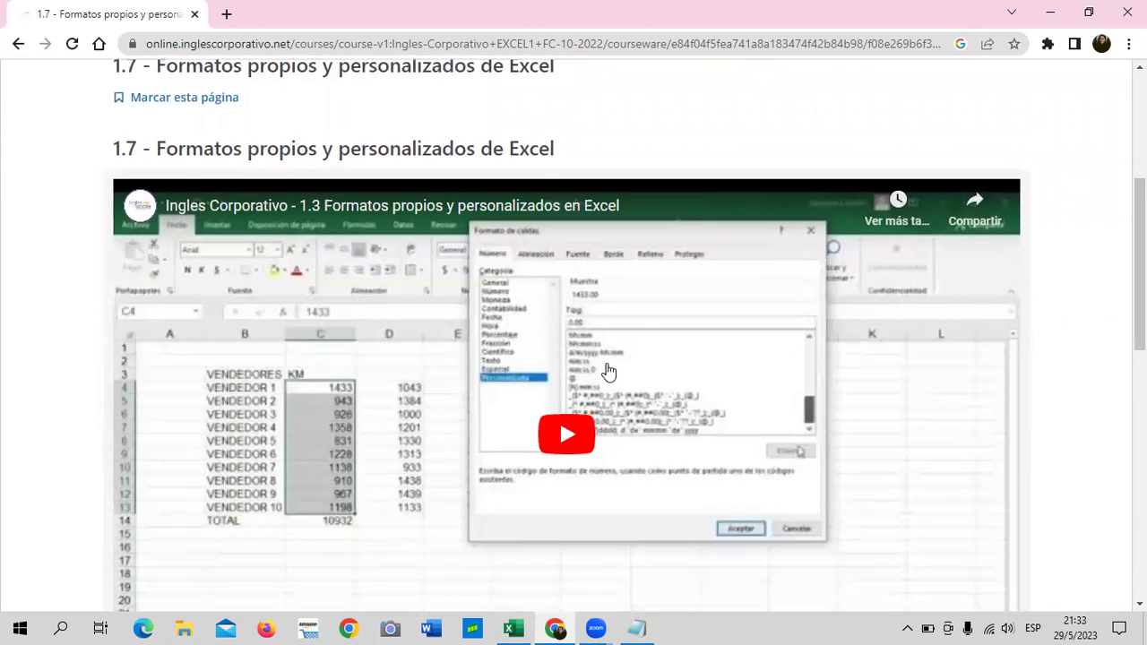
{"action": "scroll", "coordinate": [659, 311], "scroll_direction": "up", "scroll_amount": 2}
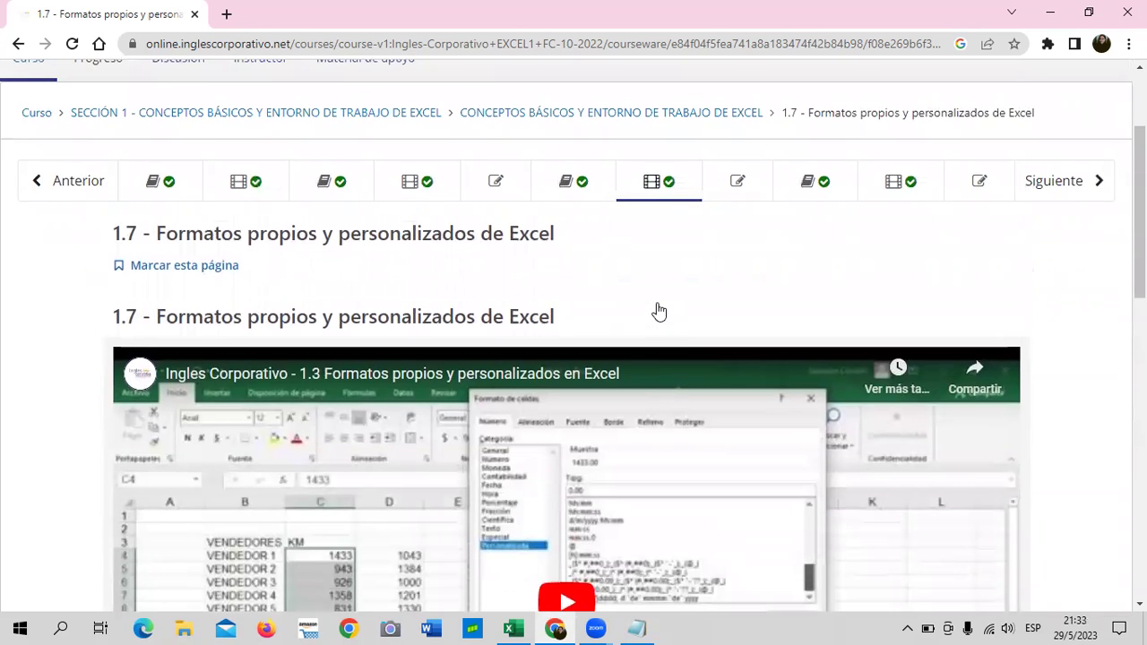
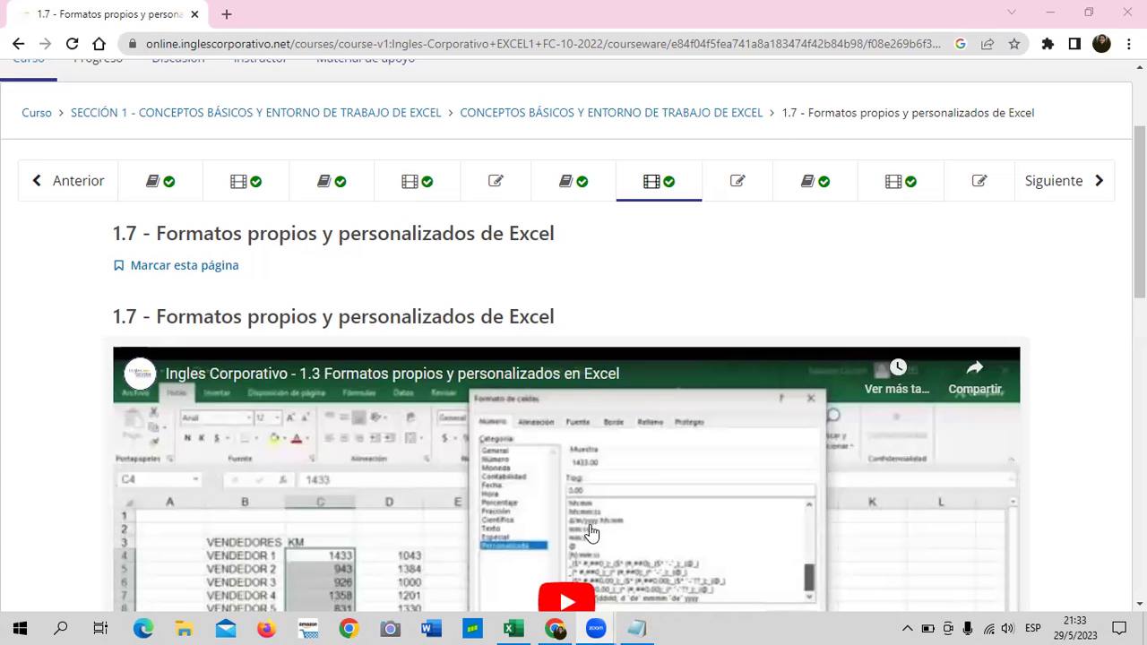
Show the practice workbook's Portapapeles sheet in Excel, then switch back to the course in Chrome.
{"action": "mouse_move", "coordinate": [506, 627]}
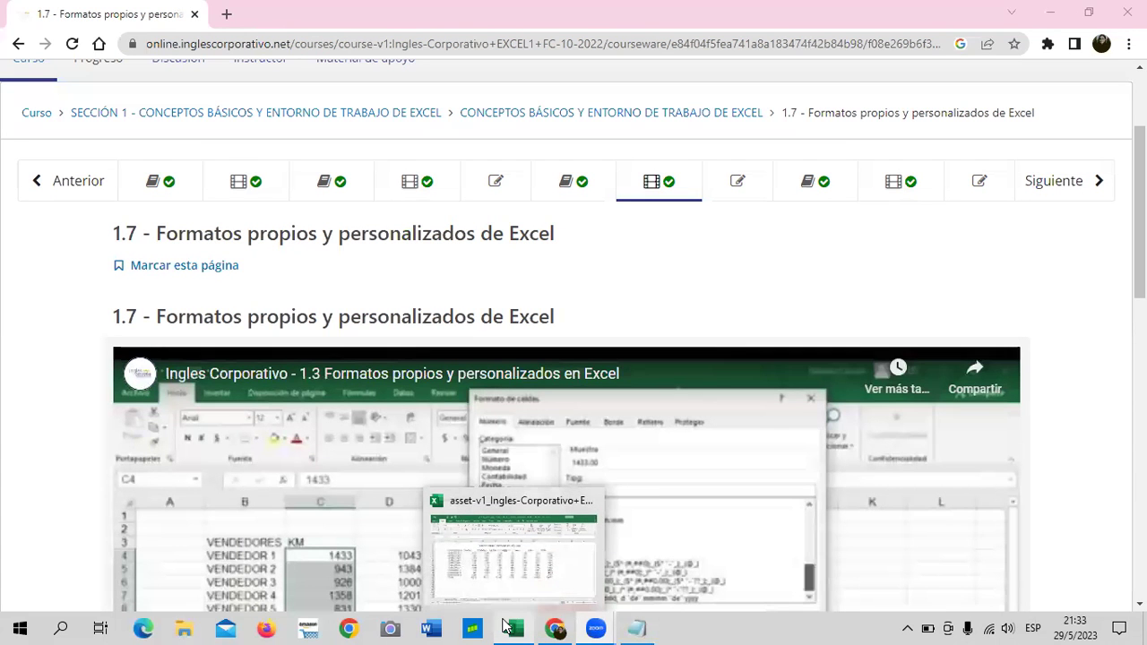
{"action": "left_click", "coordinate": [572, 563]}
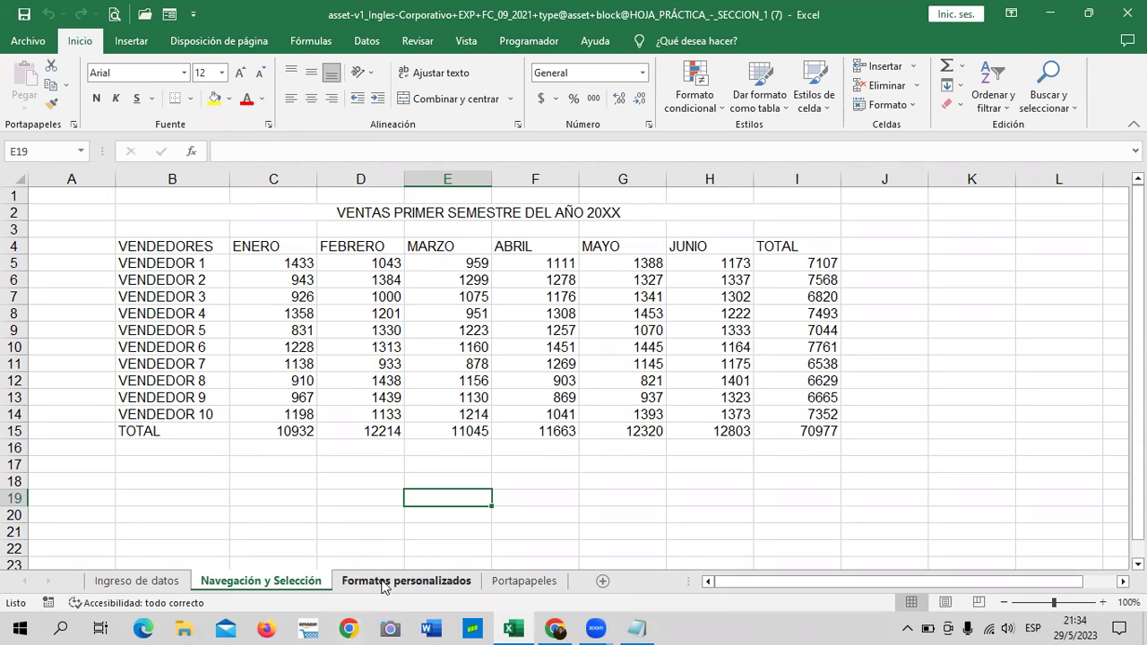
{"action": "left_click", "coordinate": [525, 582]}
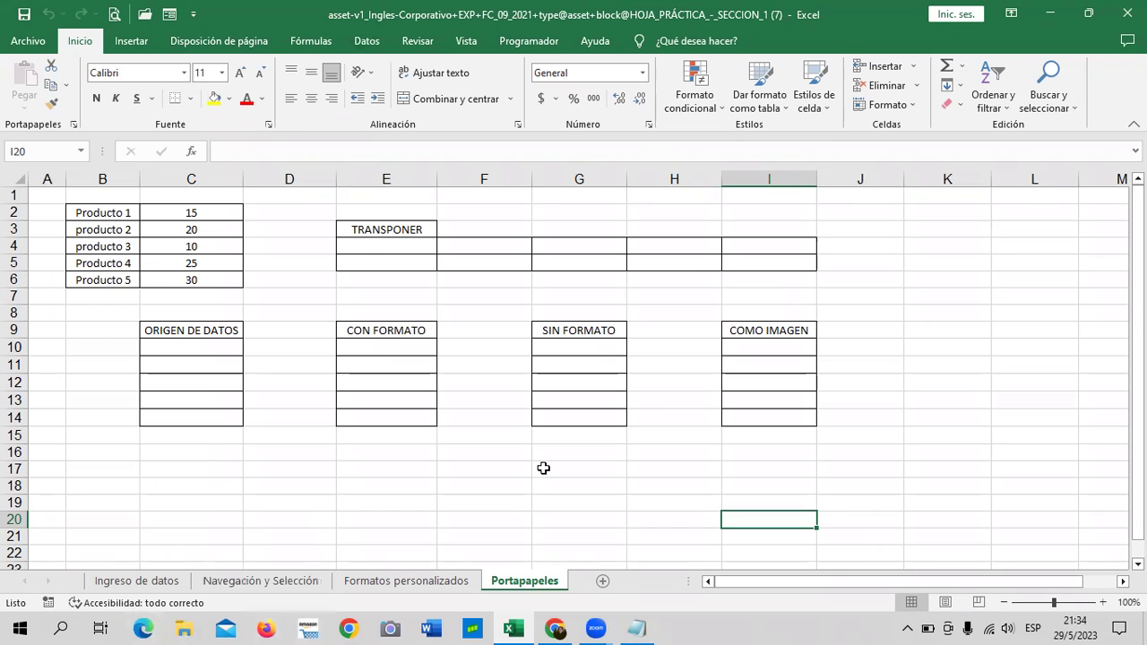
{"action": "left_click", "coordinate": [555, 627]}
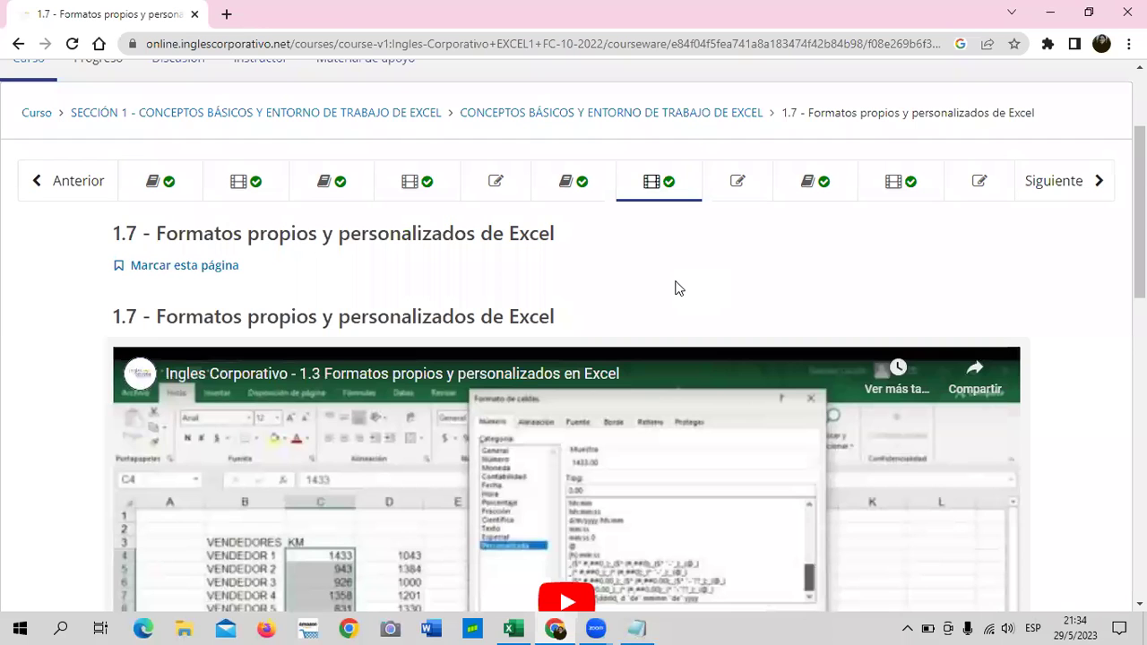
Scroll through lesson 1.7, then go to lesson 1.1 'Objetivo de la lección'.
{"action": "scroll", "coordinate": [679, 288], "scroll_direction": "down", "scroll_amount": 2}
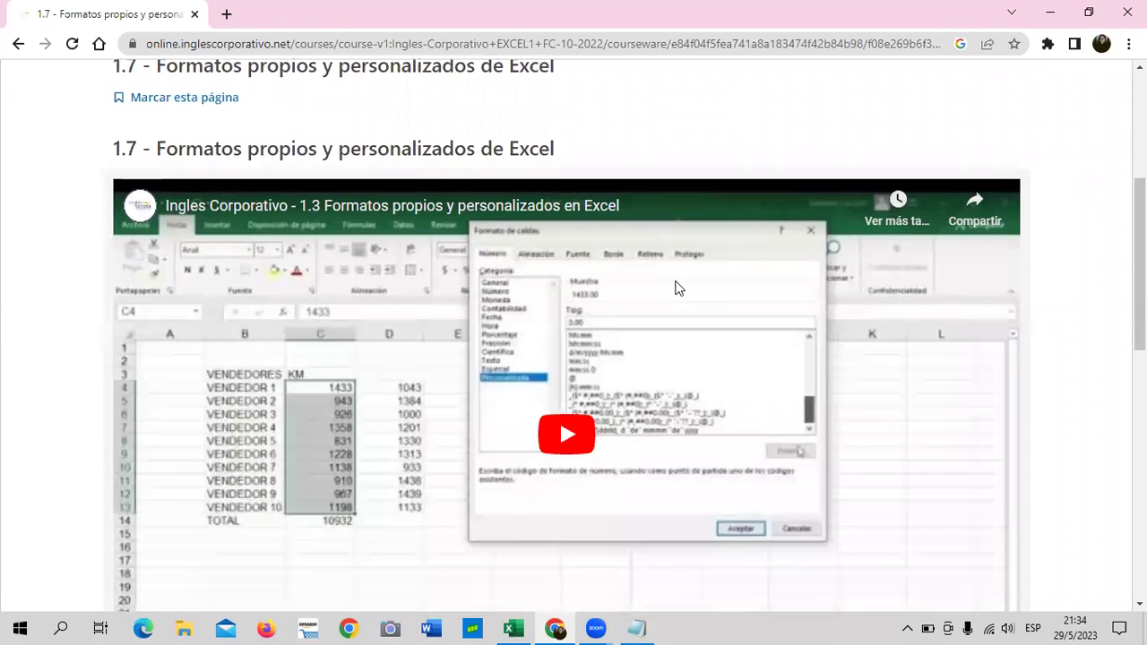
{"action": "scroll", "coordinate": [679, 288], "scroll_direction": "down", "scroll_amount": 3}
{"action": "scroll", "coordinate": [678, 287], "scroll_direction": "down", "scroll_amount": 3}
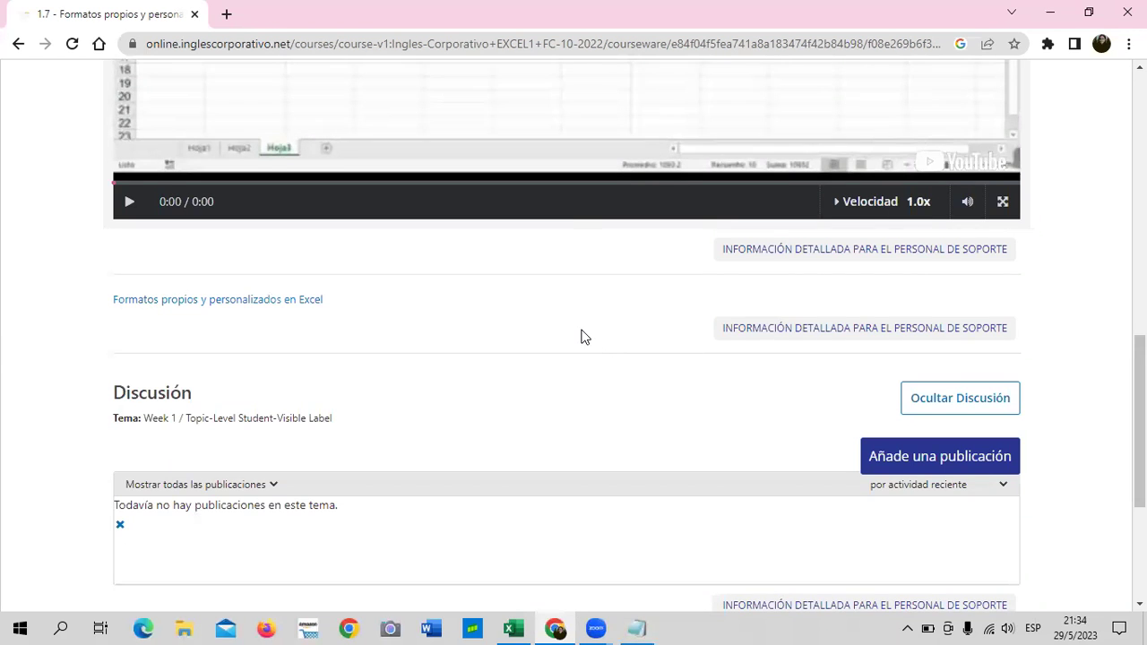
{"action": "scroll", "coordinate": [584, 335], "scroll_direction": "down", "scroll_amount": 3}
{"action": "scroll", "coordinate": [581, 336], "scroll_direction": "up", "scroll_amount": 4}
{"action": "scroll", "coordinate": [581, 337], "scroll_direction": "up", "scroll_amount": 3}
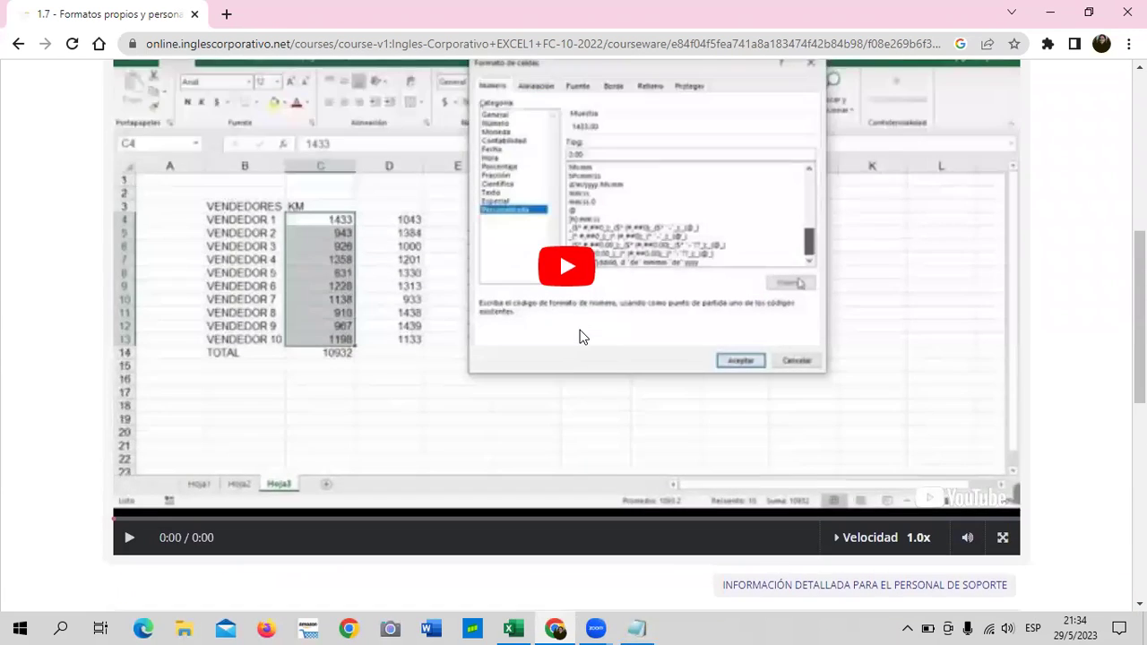
{"action": "scroll", "coordinate": [580, 336], "scroll_direction": "up", "scroll_amount": 4}
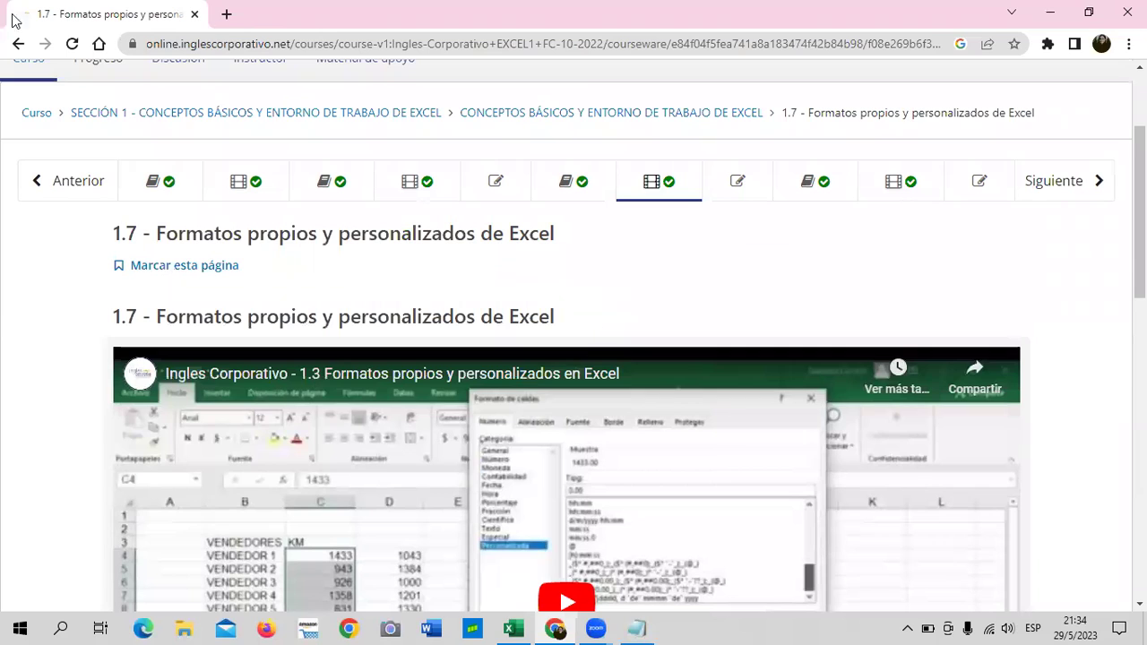
{"action": "left_click", "coordinate": [189, 180]}
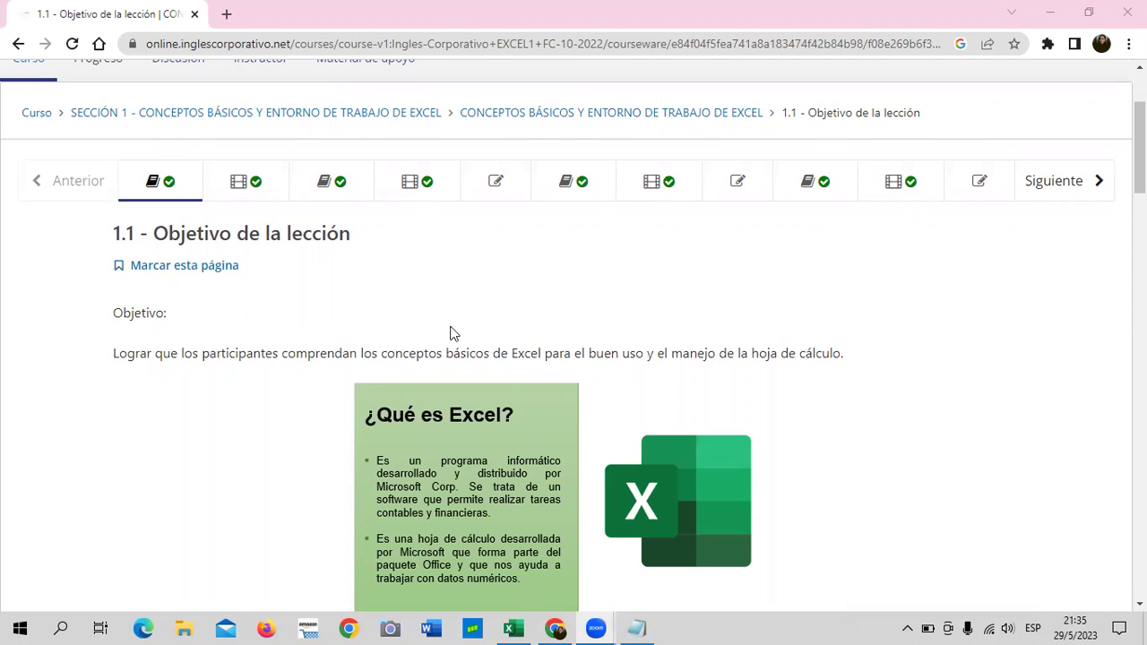
{"action": "scroll", "coordinate": [498, 327], "scroll_direction": "up", "scroll_amount": 2}
{"action": "scroll", "coordinate": [499, 331], "scroll_direction": "down", "scroll_amount": 2}
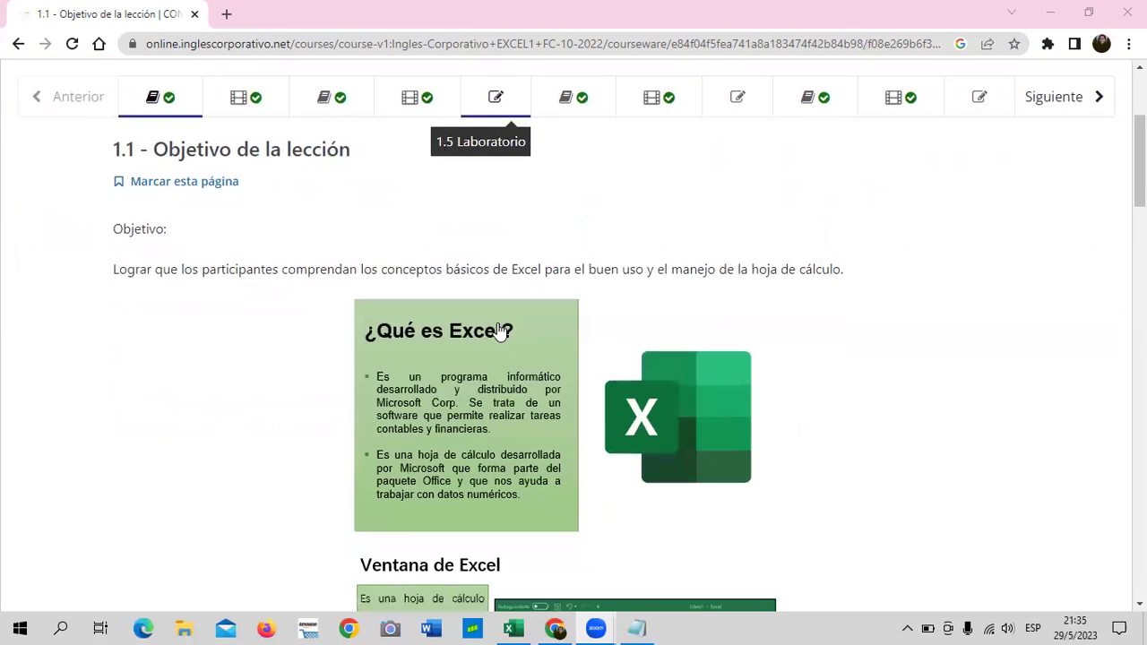
{"action": "scroll", "coordinate": [502, 327], "scroll_direction": "up", "scroll_amount": 3}
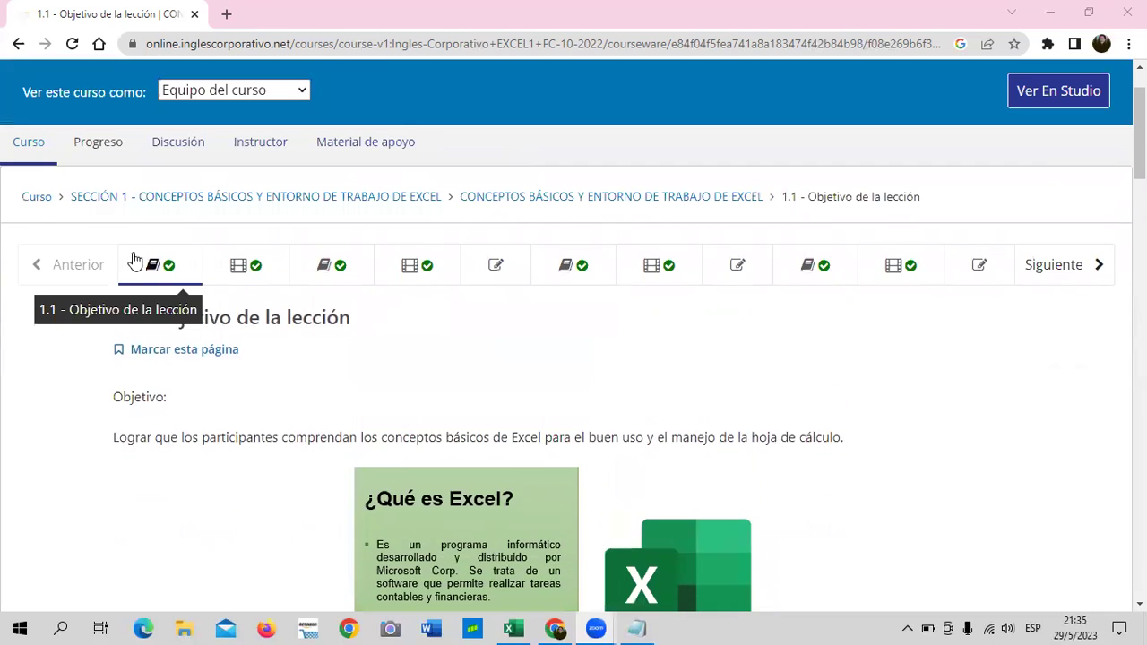
{"action": "left_click", "coordinate": [205, 259]}
{"action": "left_click", "coordinate": [176, 266]}
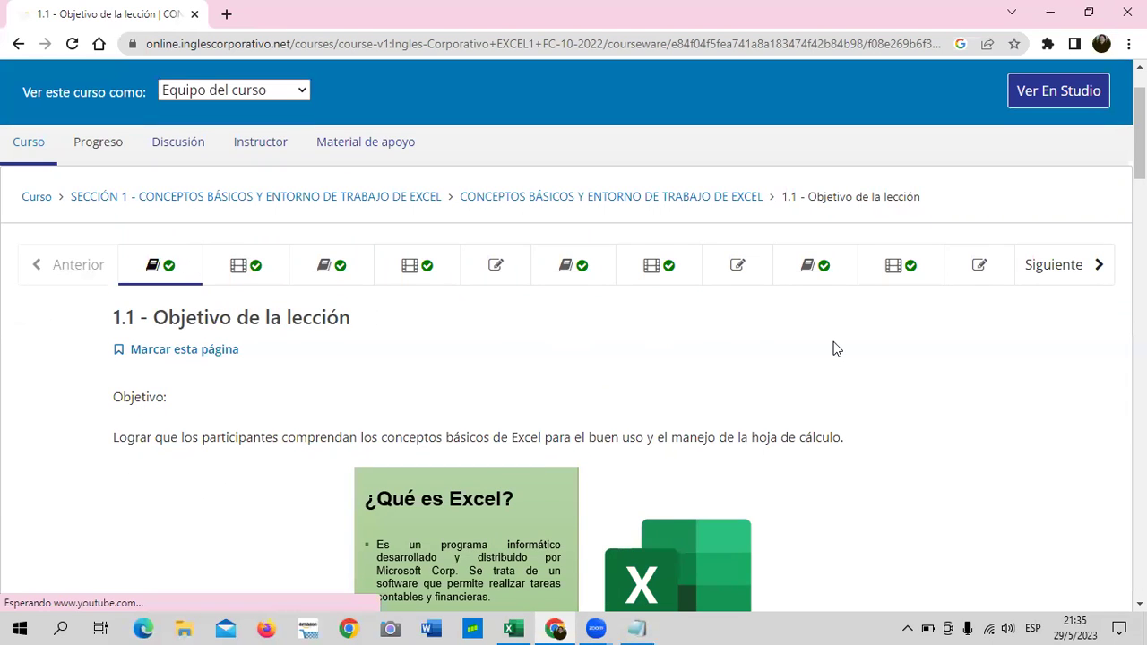
{"action": "scroll", "coordinate": [834, 348], "scroll_direction": "down", "scroll_amount": 1}
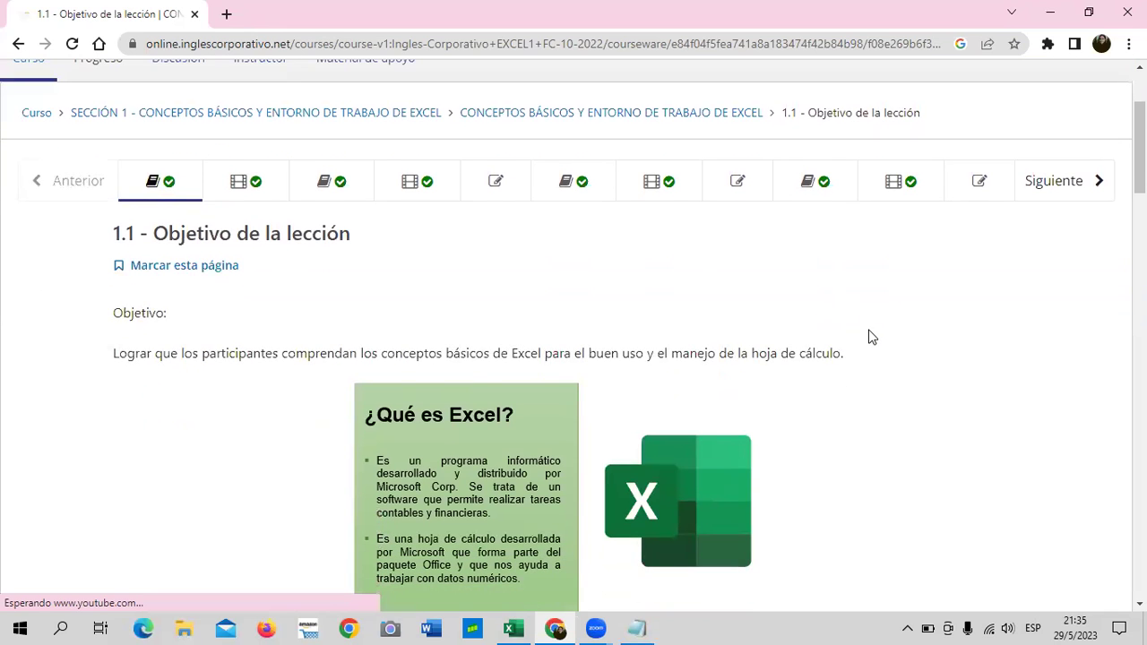
{"action": "scroll", "coordinate": [869, 336], "scroll_direction": "down", "scroll_amount": 2}
{"action": "scroll", "coordinate": [860, 328], "scroll_direction": "up", "scroll_amount": 4}
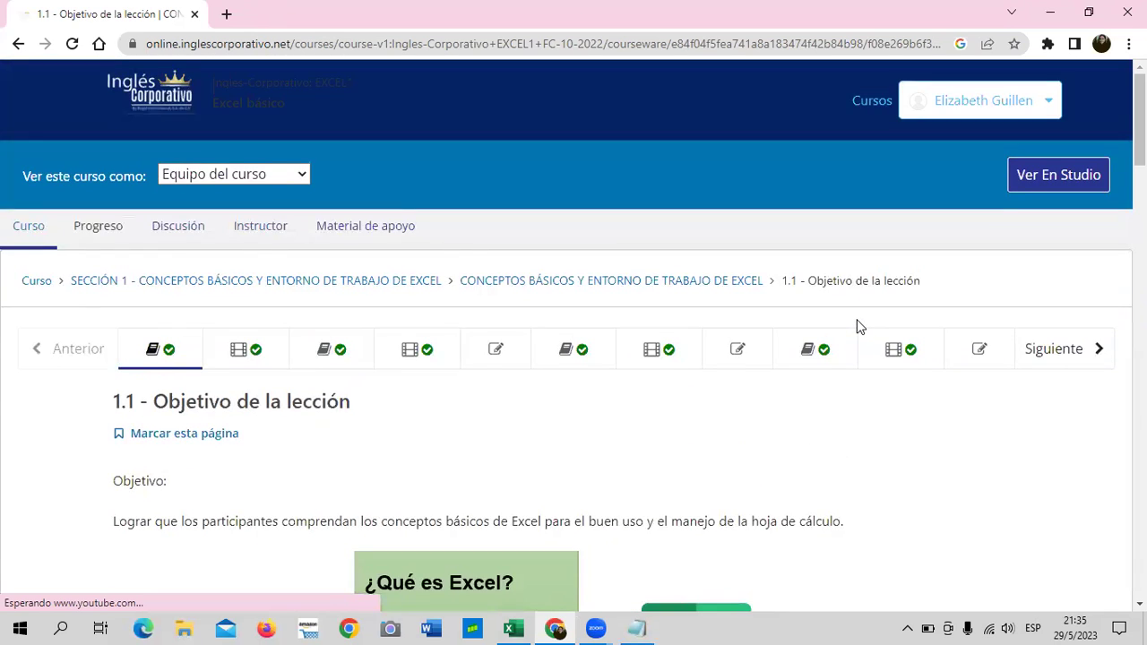
{"action": "scroll", "coordinate": [858, 328], "scroll_direction": "down", "scroll_amount": 4}
{"action": "scroll", "coordinate": [857, 325], "scroll_direction": "down", "scroll_amount": 1}
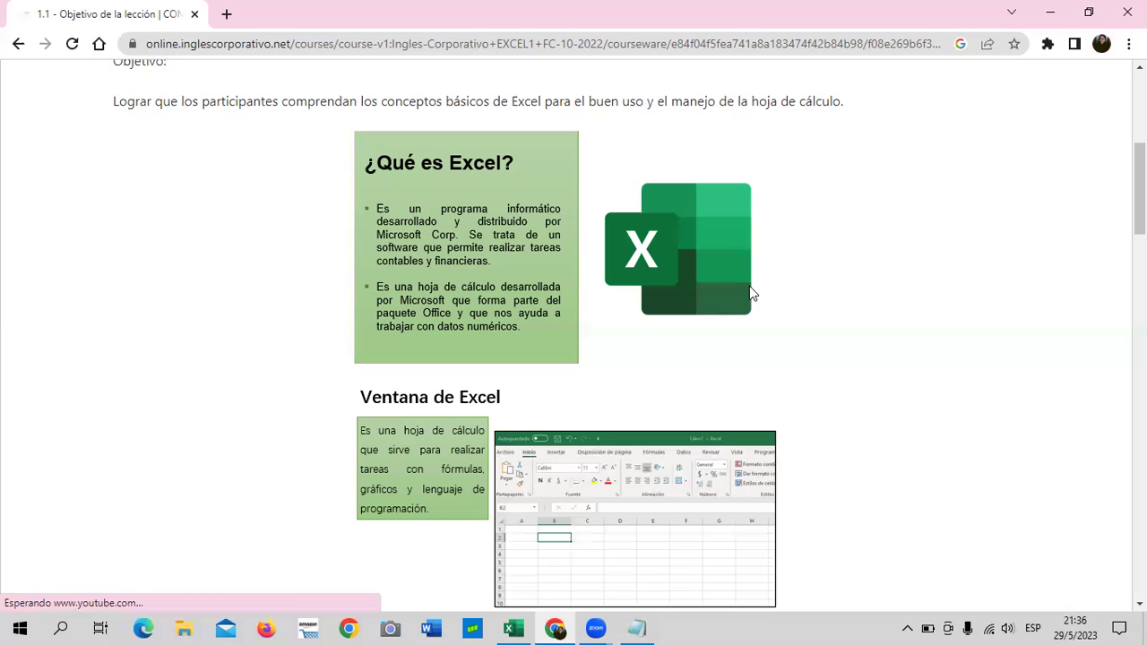
{"action": "scroll", "coordinate": [726, 349], "scroll_direction": "up", "scroll_amount": 2}
{"action": "scroll", "coordinate": [731, 344], "scroll_direction": "down", "scroll_amount": 1}
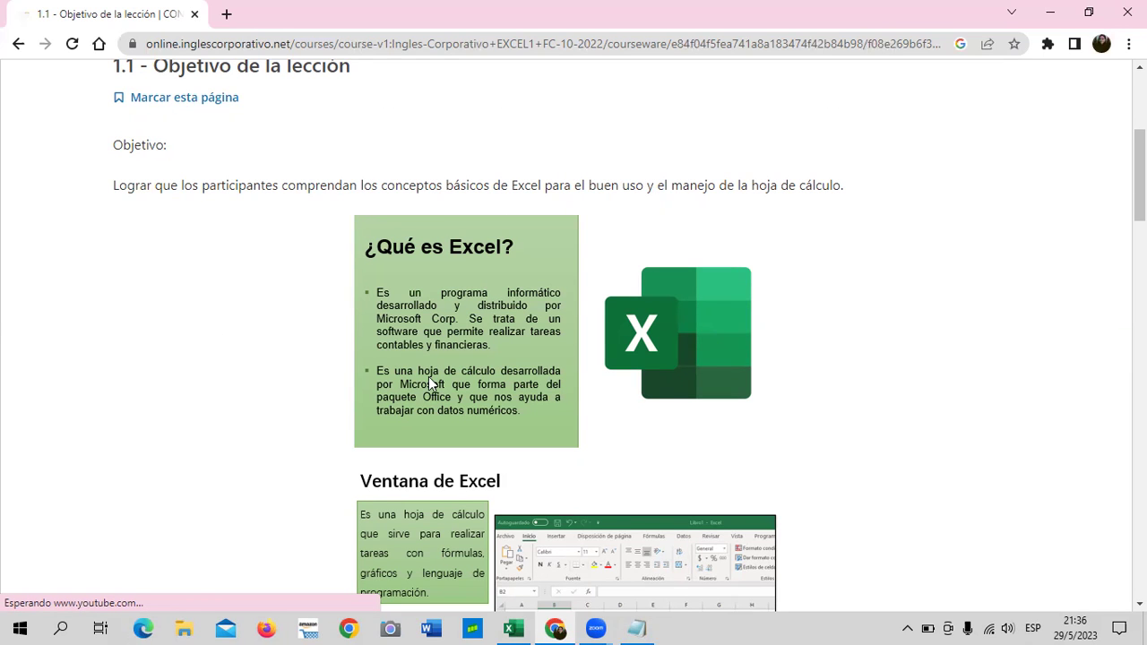
{"action": "scroll", "coordinate": [473, 353], "scroll_direction": "up", "scroll_amount": 3}
{"action": "scroll", "coordinate": [459, 345], "scroll_direction": "down", "scroll_amount": 3}
{"action": "scroll", "coordinate": [541, 411], "scroll_direction": "down", "scroll_amount": 3}
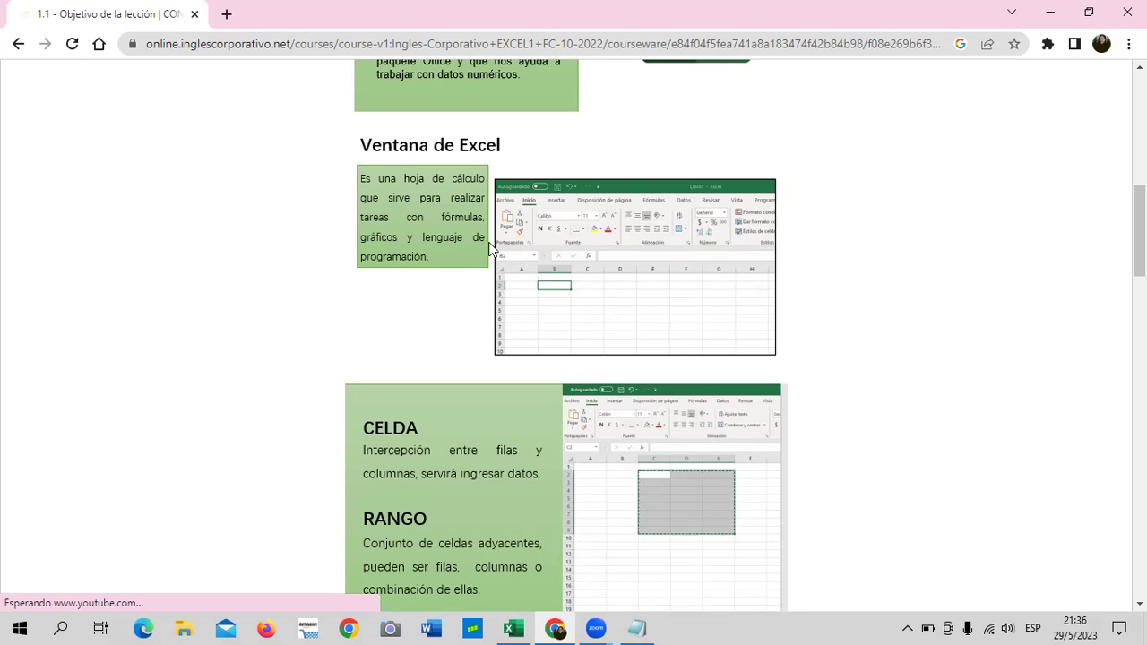
{"action": "scroll", "coordinate": [491, 249], "scroll_direction": "down", "scroll_amount": 3}
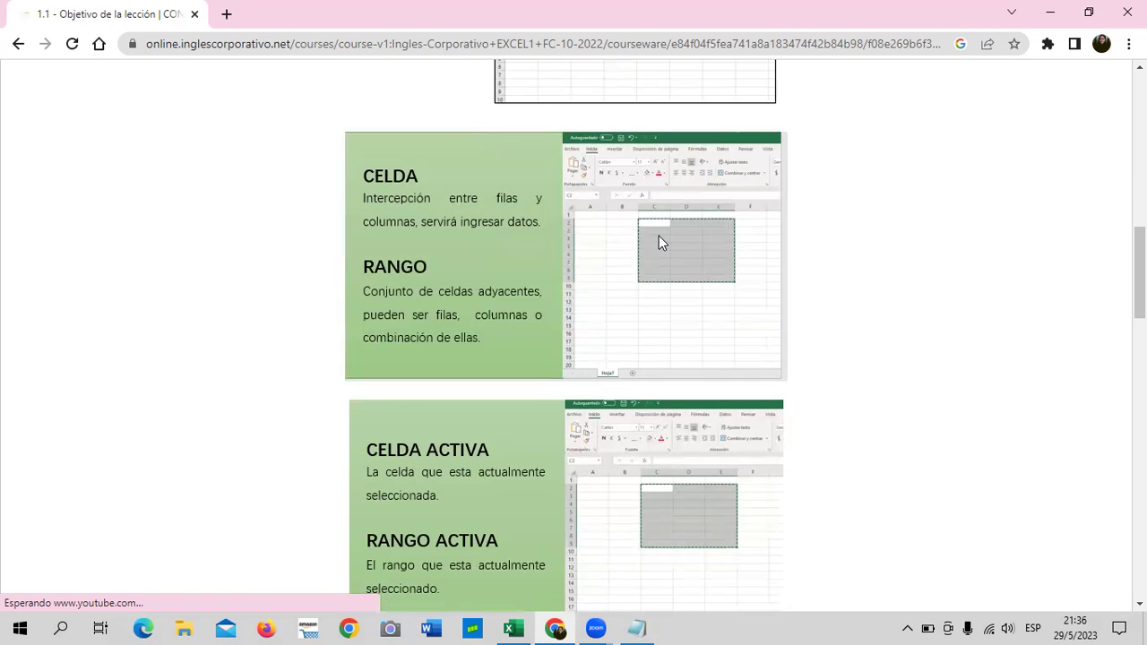
{"action": "scroll", "coordinate": [507, 310], "scroll_direction": "down", "scroll_amount": 1}
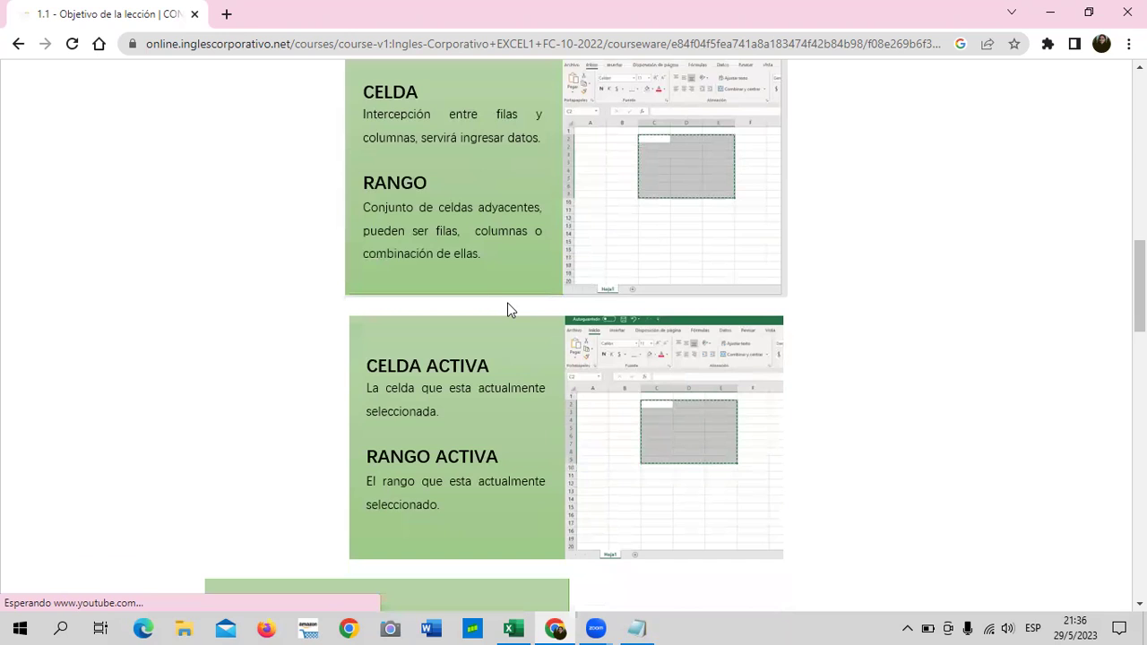
{"action": "scroll", "coordinate": [484, 266], "scroll_direction": "up", "scroll_amount": 1}
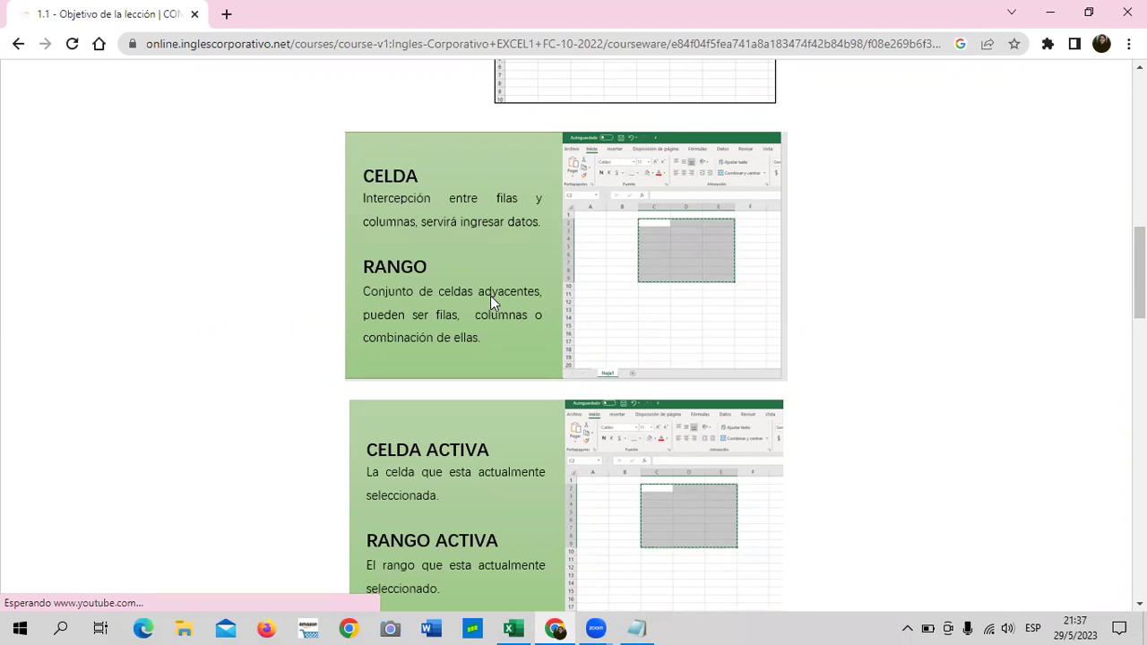
{"action": "scroll", "coordinate": [491, 295], "scroll_direction": "down", "scroll_amount": 2}
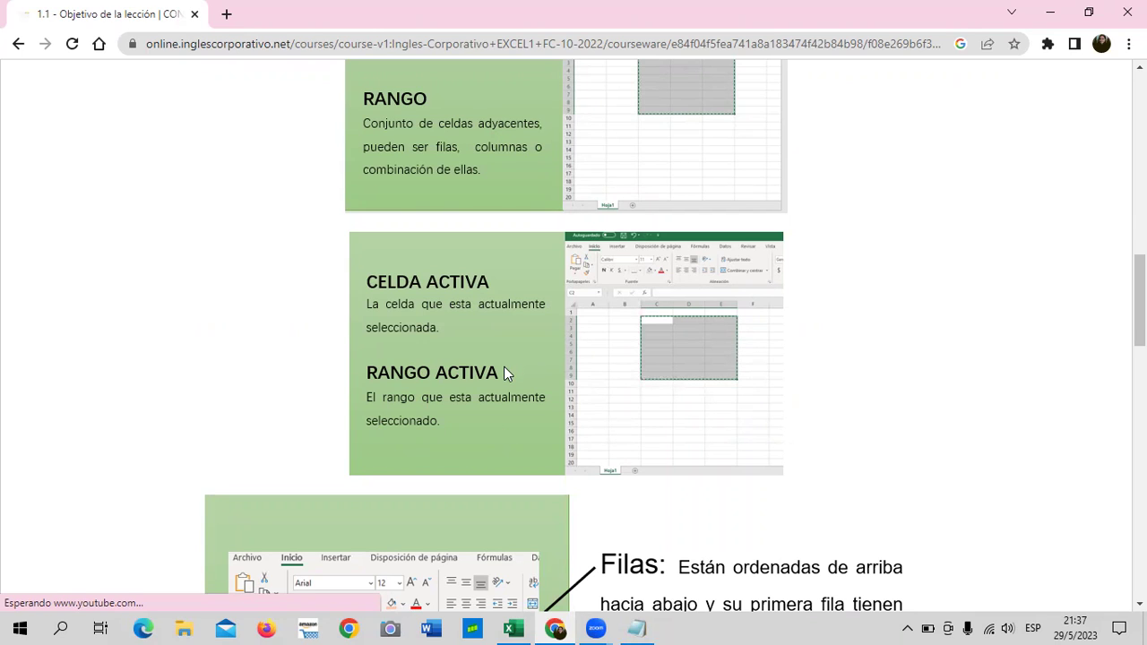
Scroll down to the lesson's labelled Excel window diagram, then return to the Excel workbook.
{"action": "scroll", "coordinate": [503, 373], "scroll_direction": "down", "scroll_amount": 4}
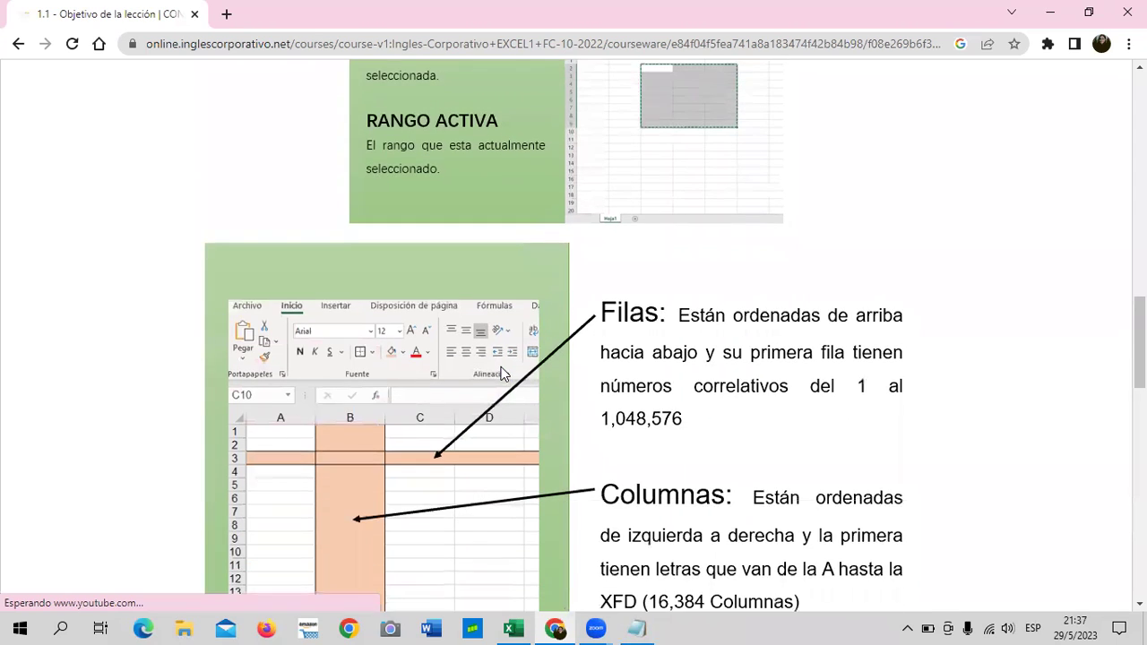
{"action": "scroll", "coordinate": [502, 373], "scroll_direction": "down", "scroll_amount": 1}
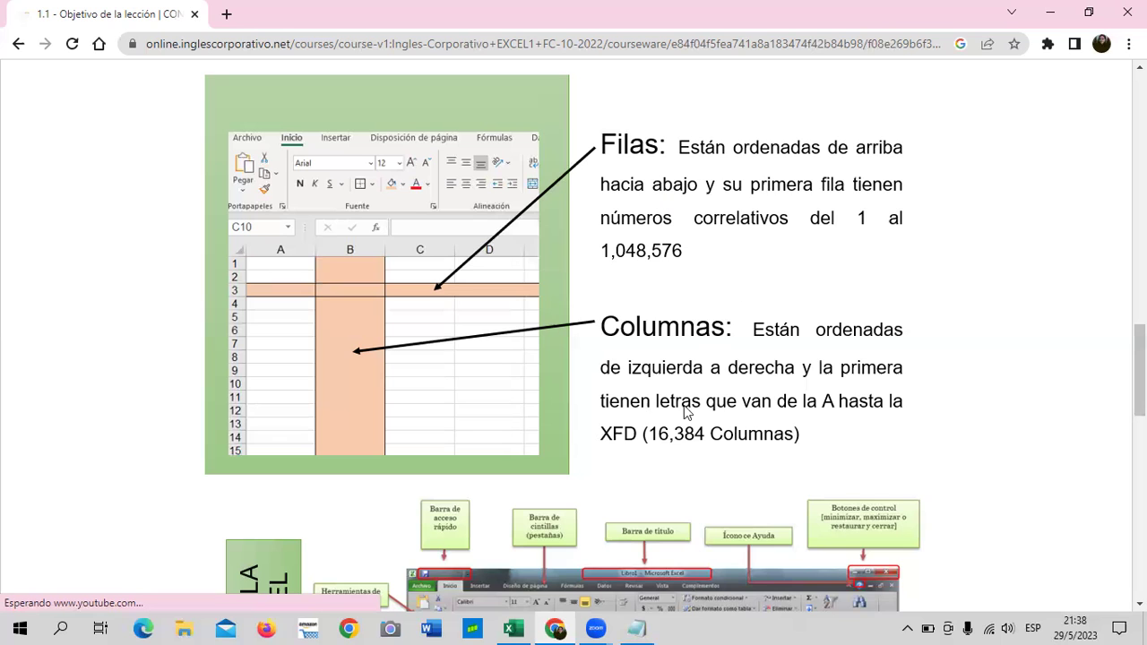
{"action": "scroll", "coordinate": [662, 450], "scroll_direction": "down", "scroll_amount": 2}
{"action": "scroll", "coordinate": [664, 448], "scroll_direction": "down", "scroll_amount": 1}
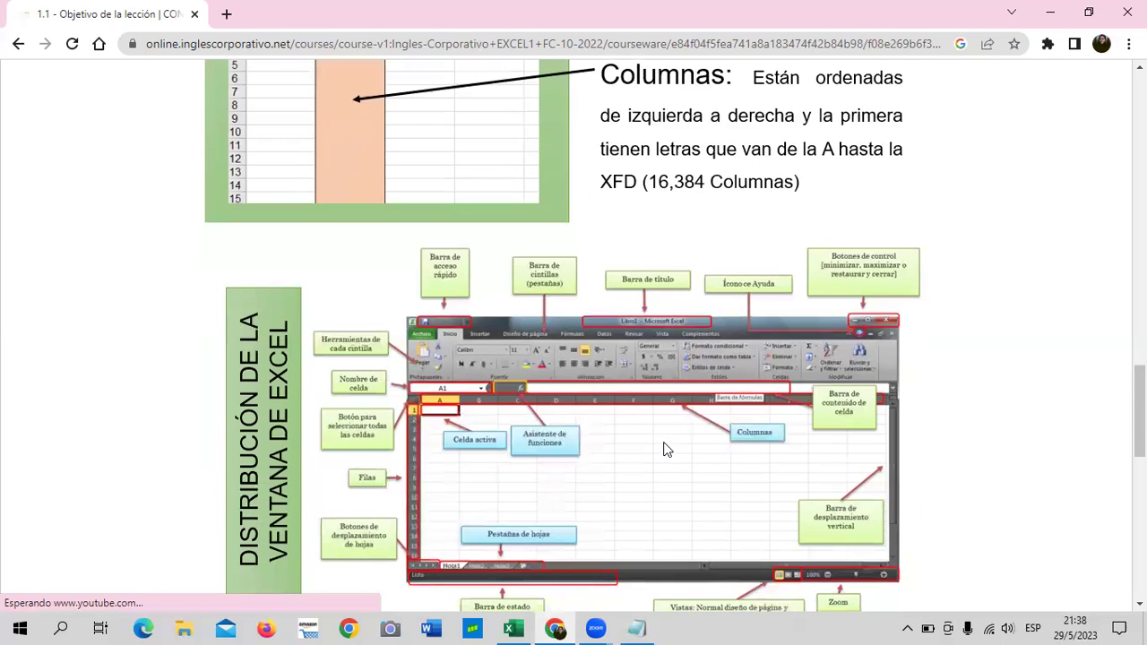
{"action": "scroll", "coordinate": [665, 450], "scroll_direction": "down", "scroll_amount": 1}
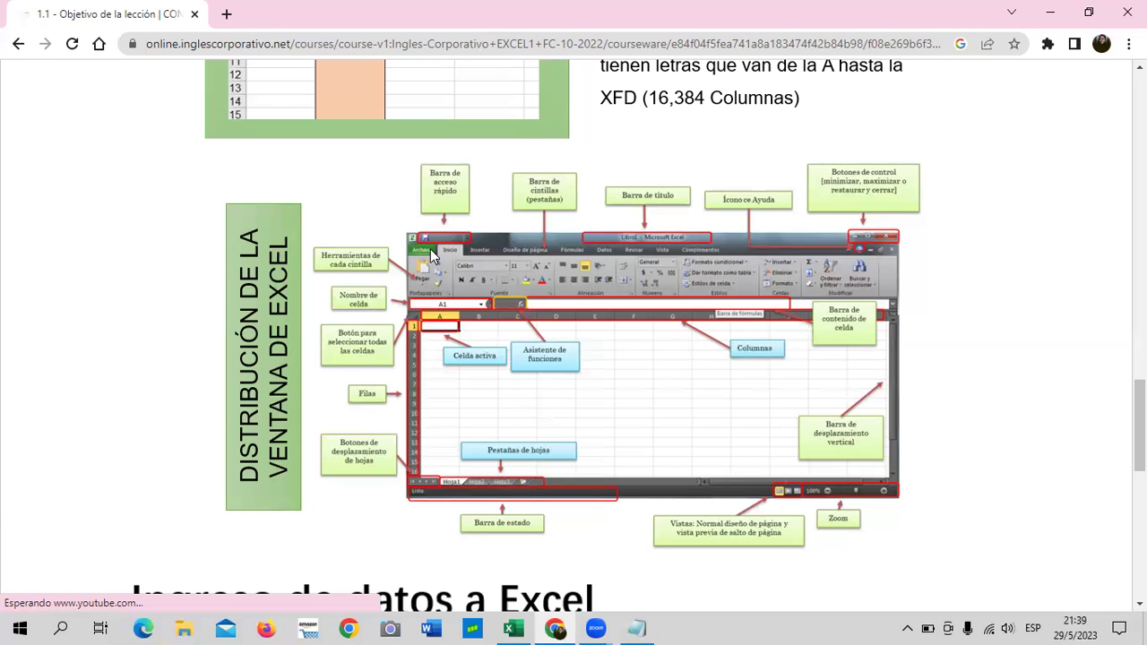
{"action": "left_click", "coordinate": [511, 627]}
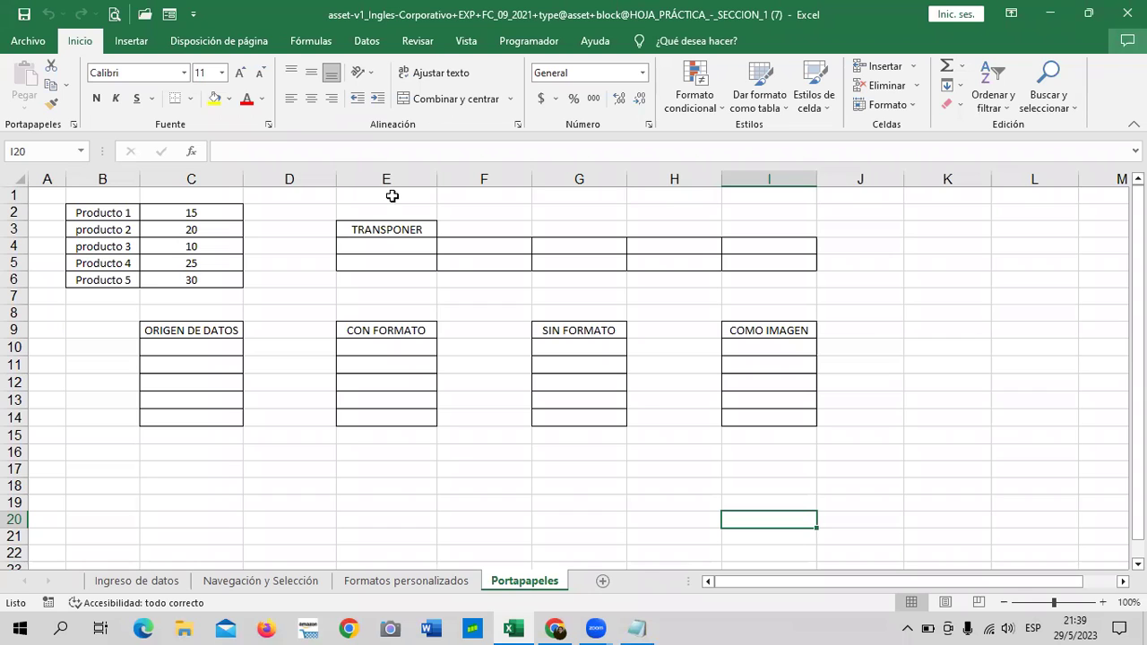
{"action": "left_click", "coordinate": [40, 43]}
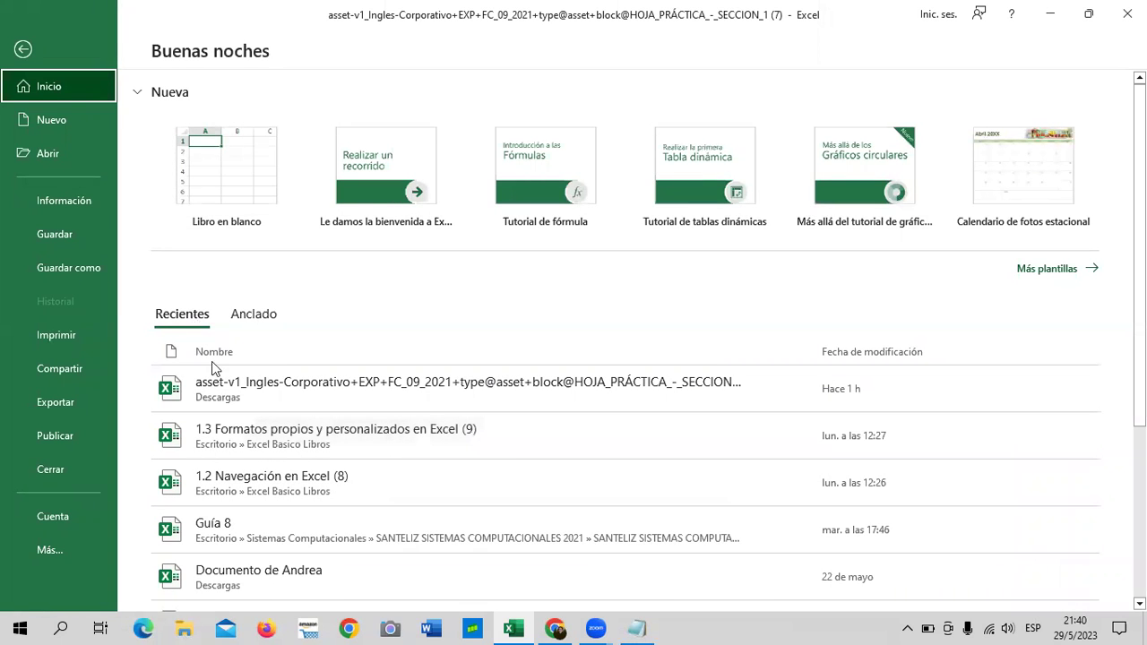
{"action": "scroll", "coordinate": [270, 345], "scroll_direction": "down", "scroll_amount": 2}
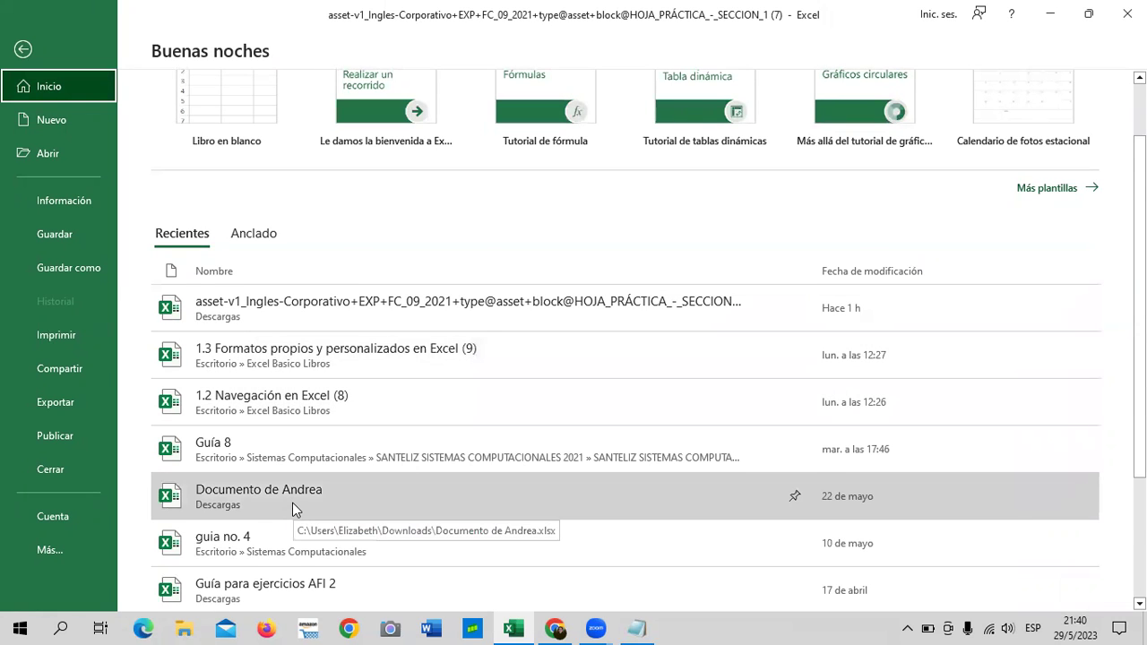
{"action": "scroll", "coordinate": [292, 503], "scroll_direction": "down", "scroll_amount": 2}
{"action": "scroll", "coordinate": [292, 502], "scroll_direction": "up", "scroll_amount": 4}
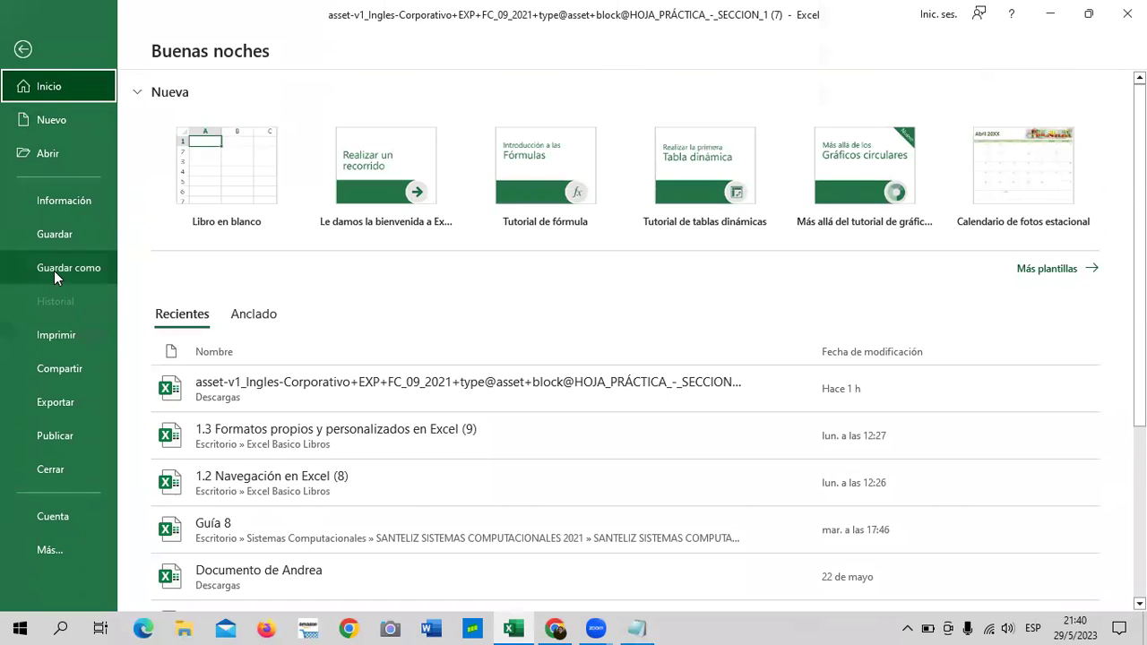
{"action": "left_click", "coordinate": [62, 548]}
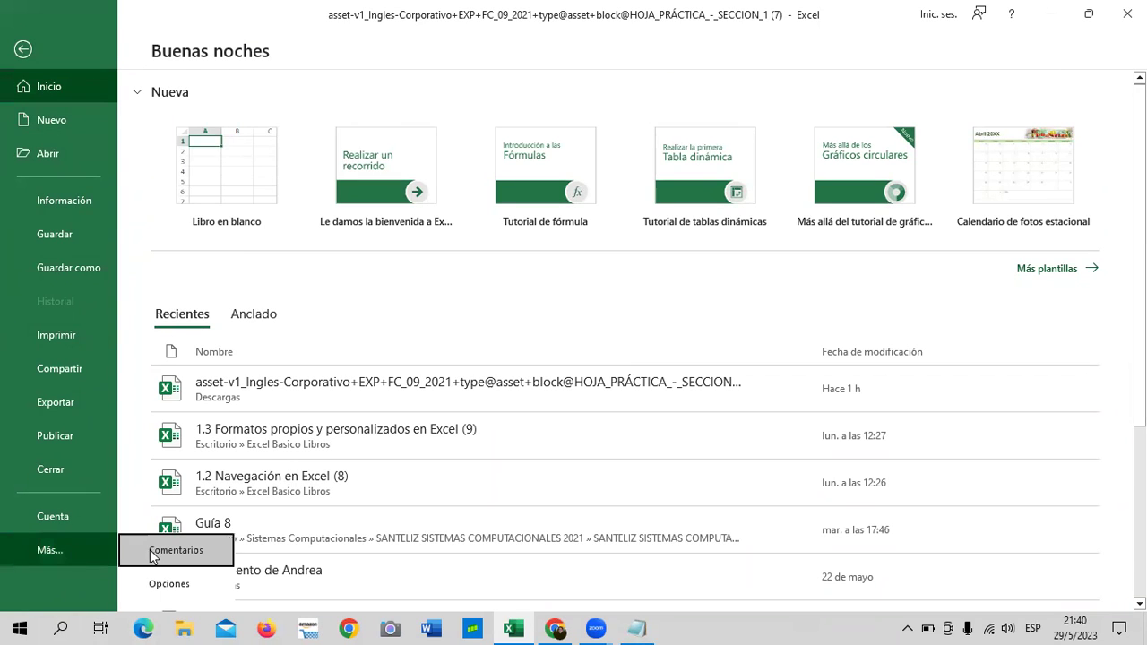
{"action": "left_click", "coordinate": [23, 50]}
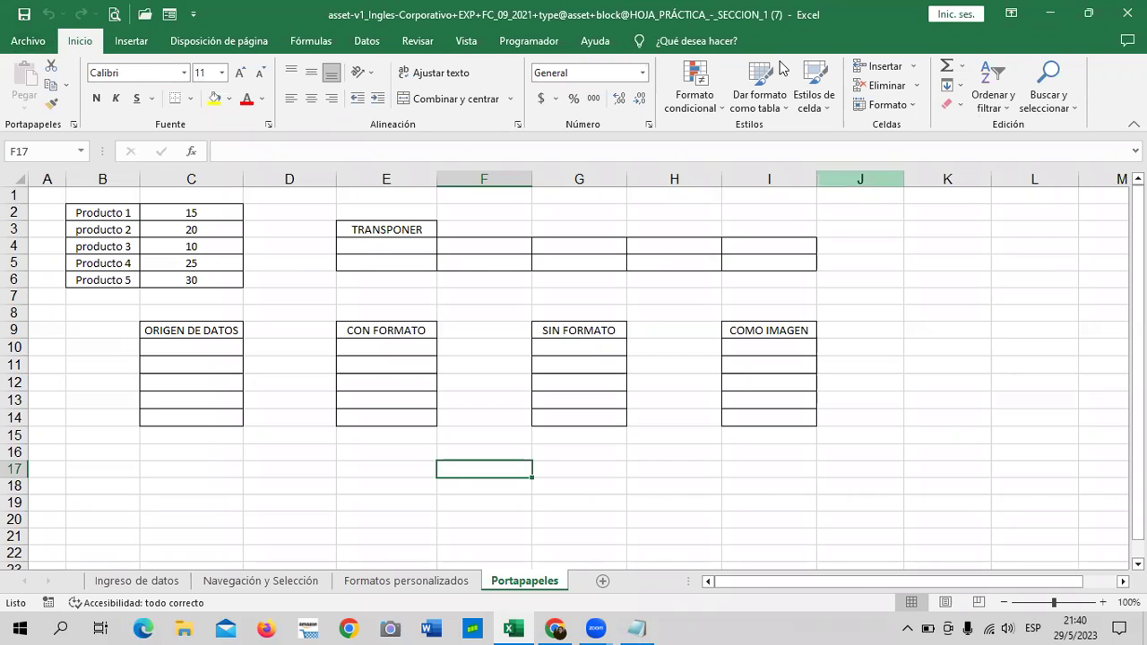
Browse the Insertar, Disposición de página, Fórmulas, Datos, Revisar, Vista, Programador and Ayuda tabs, ending on Programador.
{"action": "left_click", "coordinate": [131, 45]}
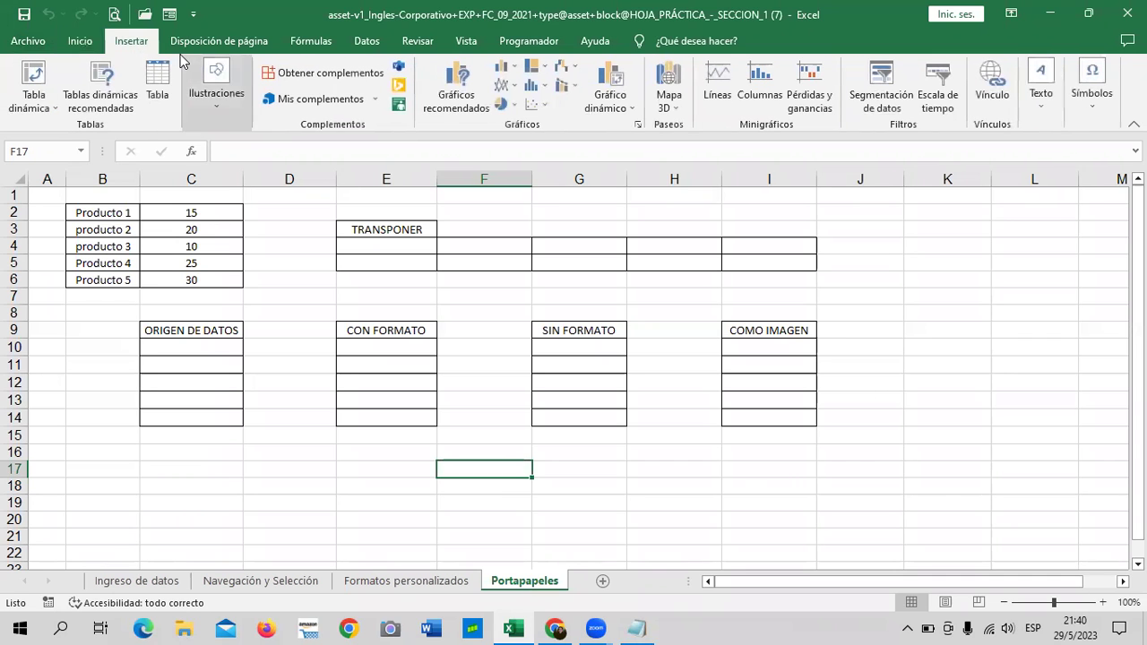
{"action": "left_click", "coordinate": [941, 352]}
{"action": "left_click", "coordinate": [219, 45]}
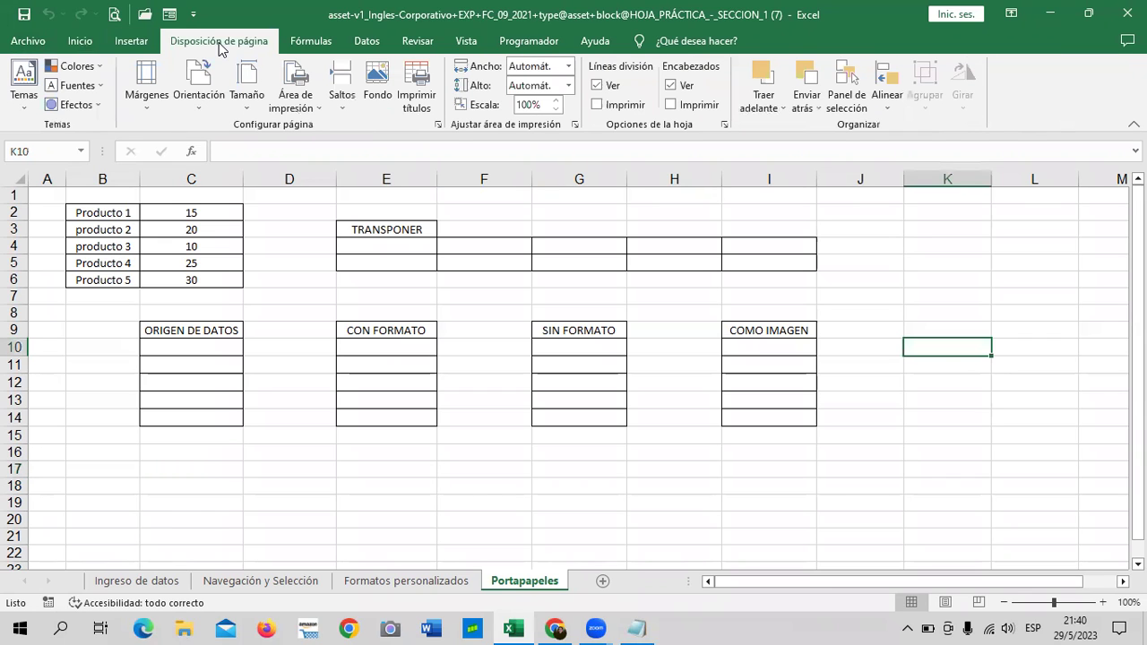
{"action": "left_click", "coordinate": [309, 43]}
{"action": "left_click", "coordinate": [367, 43]}
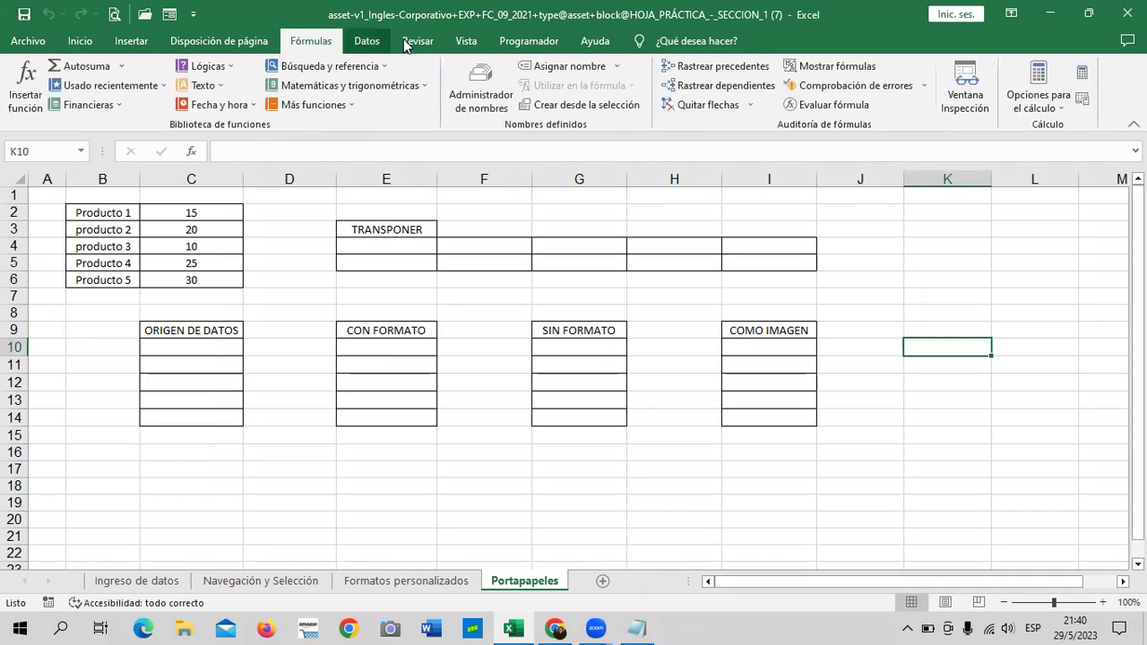
{"action": "left_click", "coordinate": [418, 45]}
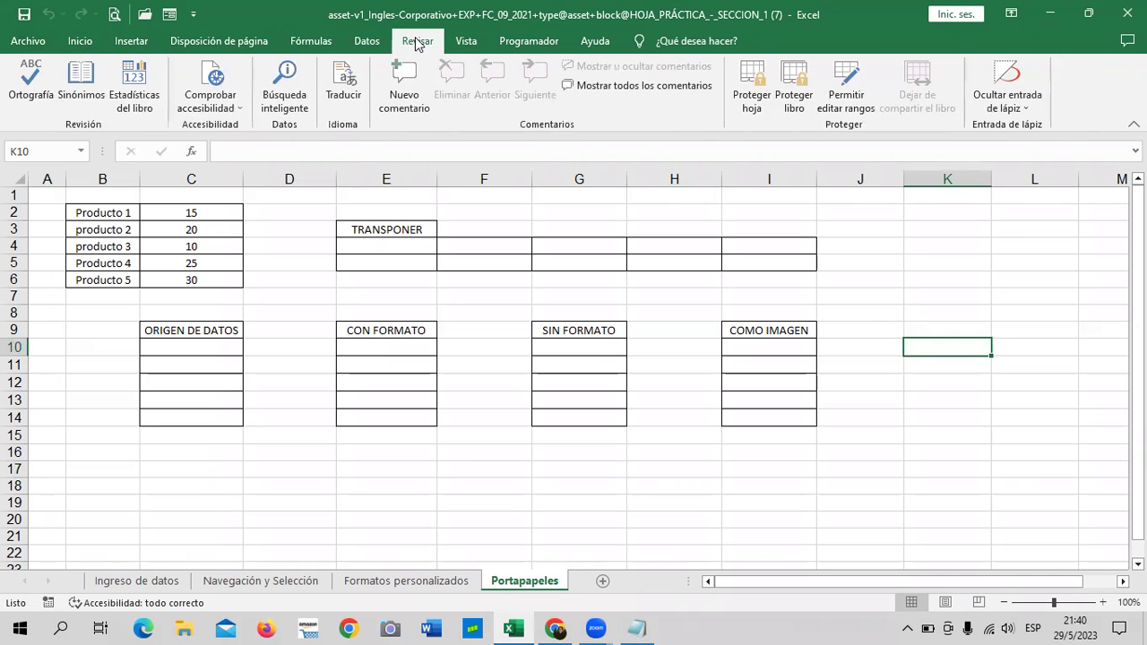
{"action": "left_click", "coordinate": [477, 44]}
{"action": "left_click", "coordinate": [542, 45]}
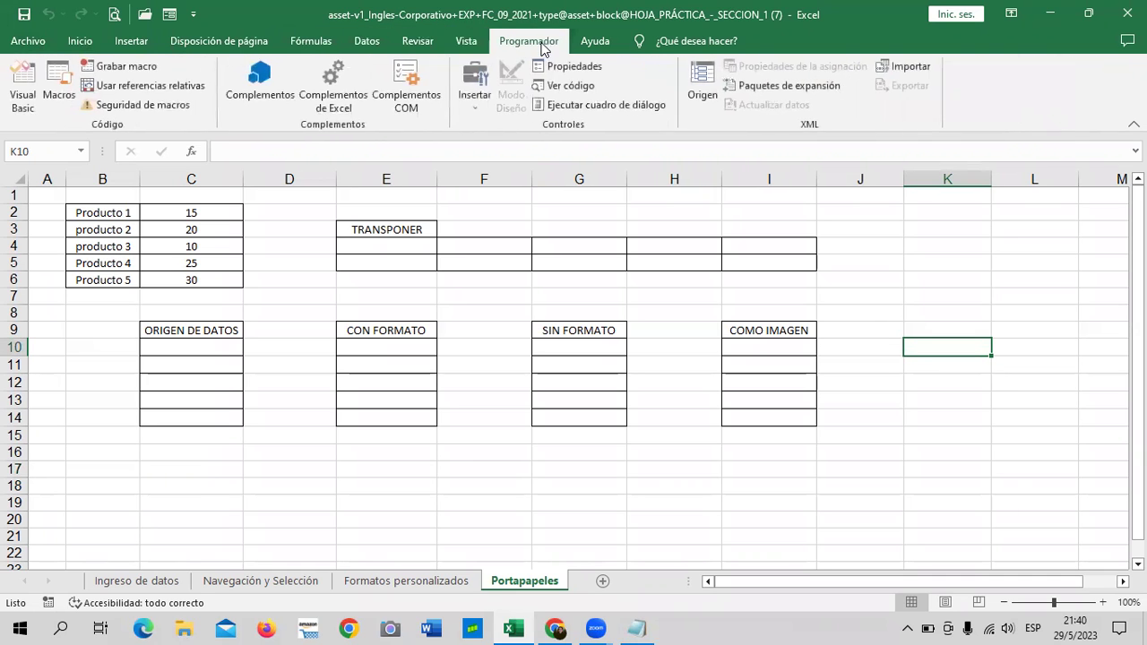
{"action": "left_click", "coordinate": [599, 45]}
{"action": "left_click", "coordinate": [522, 47]}
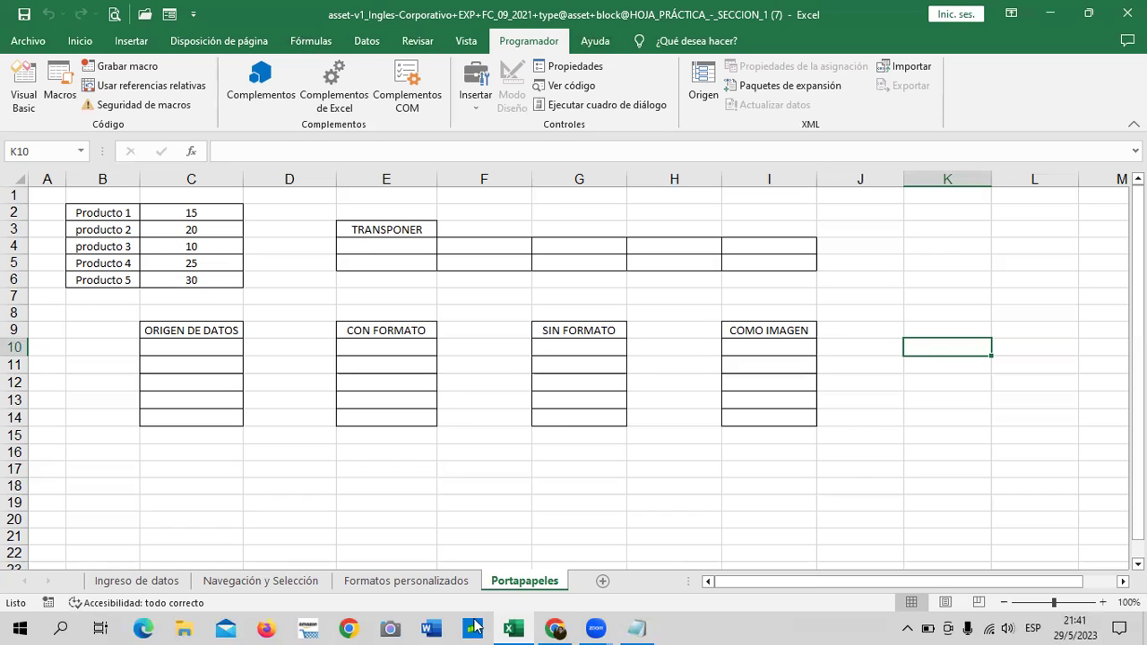
Return to the Inicio tab, look at the Bordes button, and select then deselect B17:K20.
{"action": "left_click", "coordinate": [81, 41]}
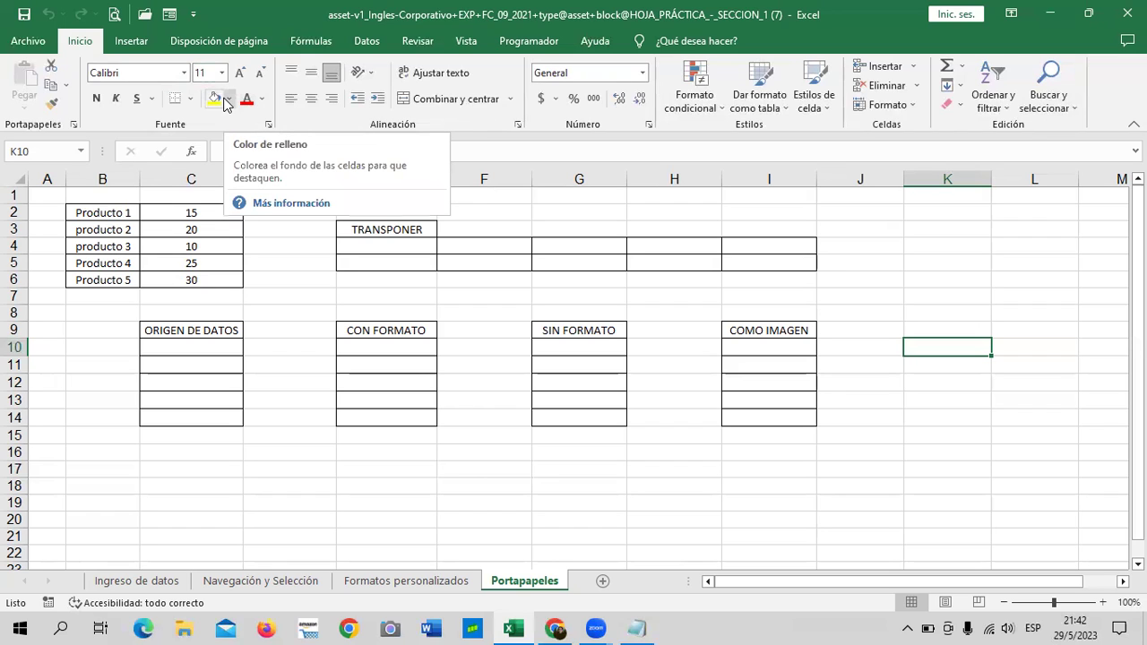
{"action": "left_click", "coordinate": [170, 103]}
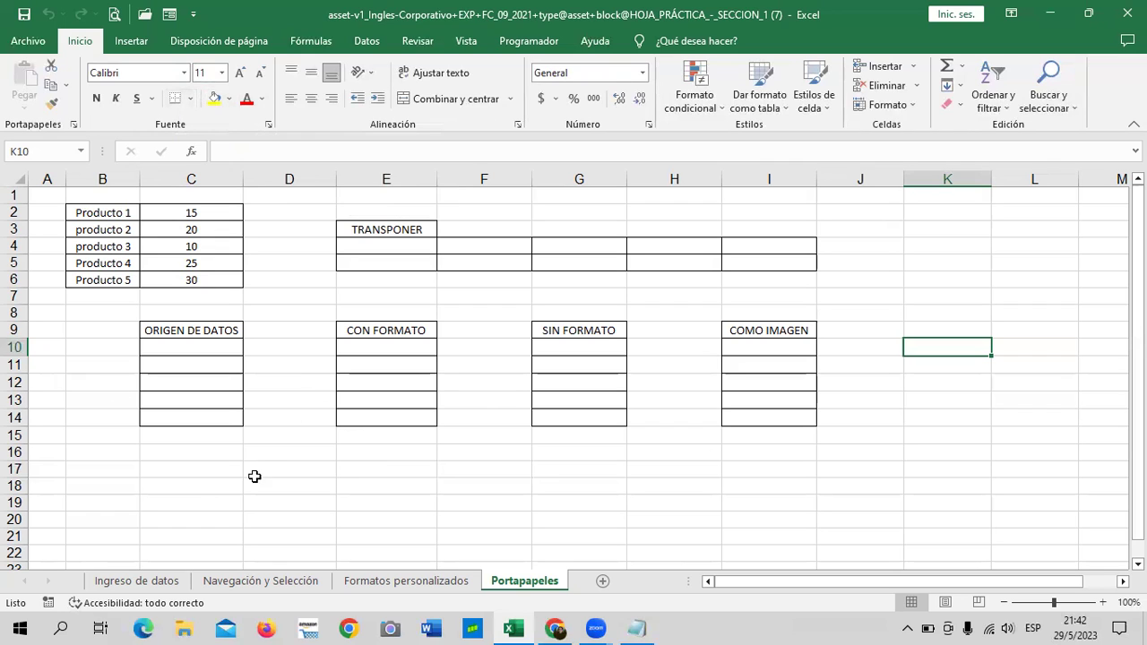
{"action": "left_click", "coordinate": [137, 472]}
{"action": "left_click_drag", "start_coordinate": [136, 473], "coordinate": [938, 521]}
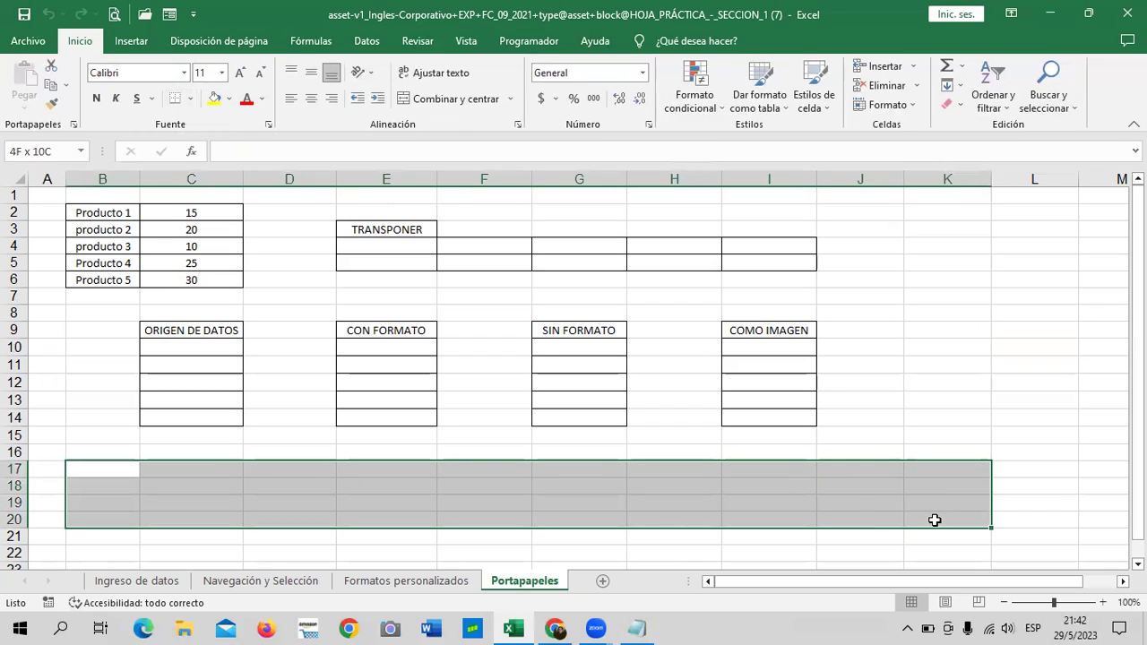
{"action": "left_click", "coordinate": [938, 441]}
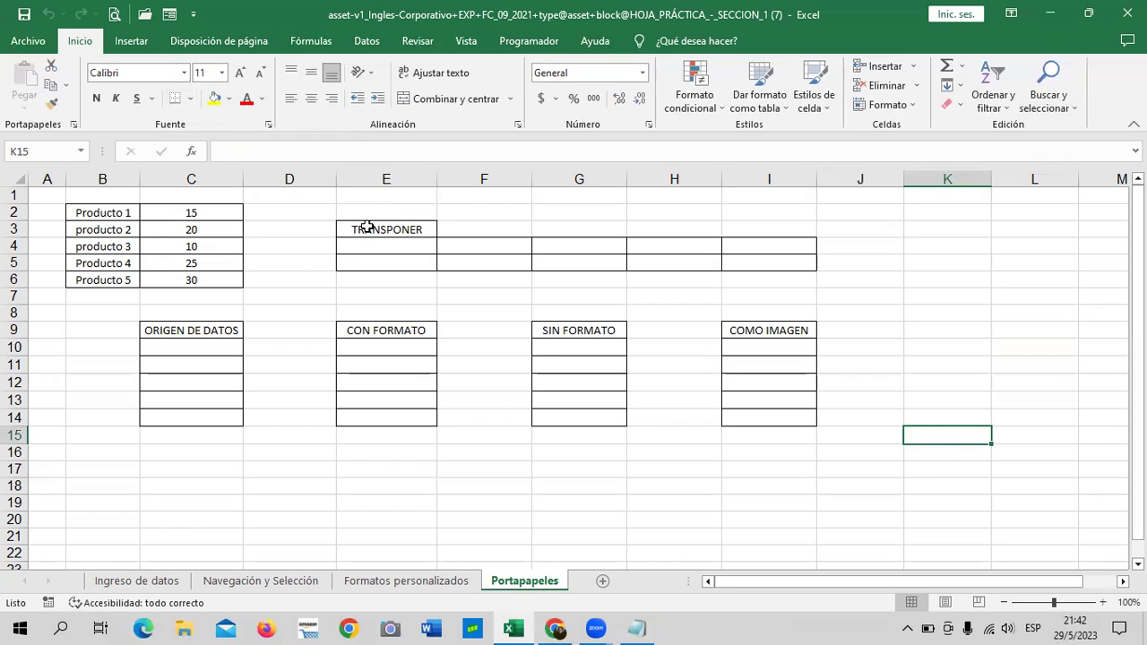
Switch to the blank Ingreso de datos sheet and check its print preview, which shows nothing to print.
{"action": "left_click", "coordinate": [117, 581]}
{"action": "left_click", "coordinate": [360, 295]}
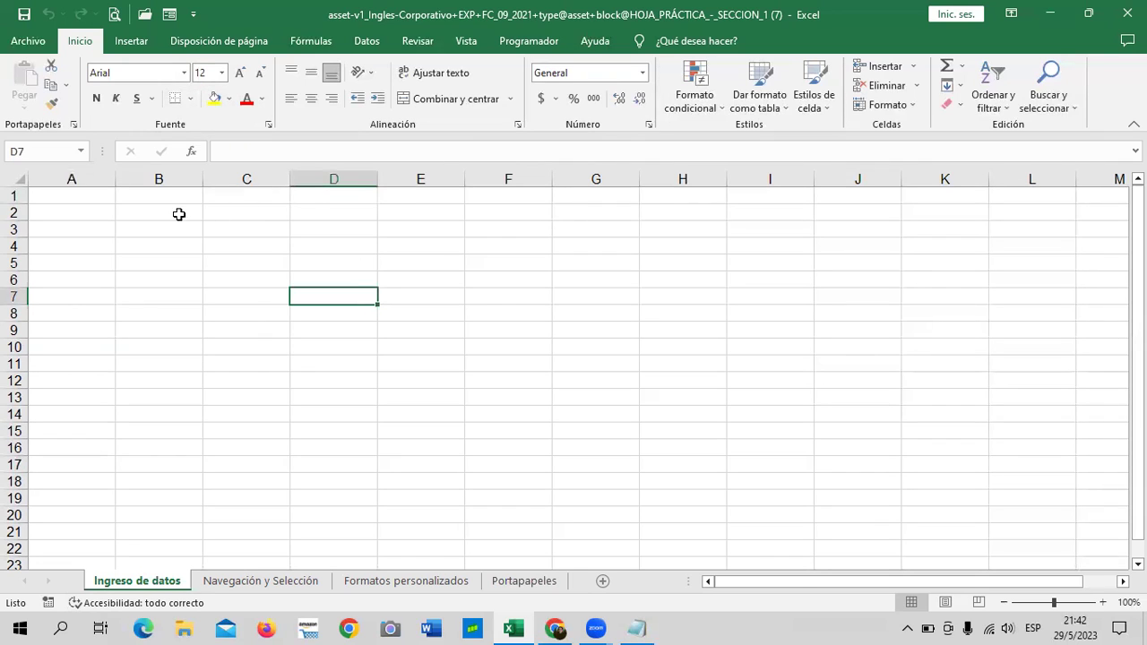
{"action": "left_click_drag", "start_coordinate": [176, 215], "coordinate": [743, 223]}
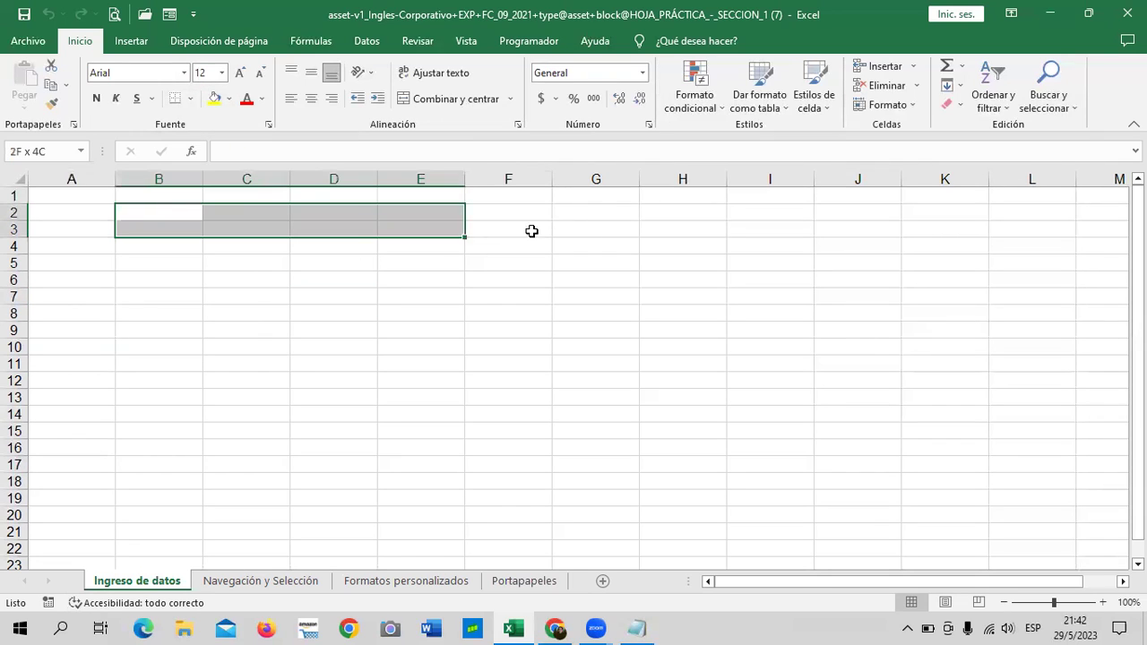
{"action": "left_click", "coordinate": [382, 361]}
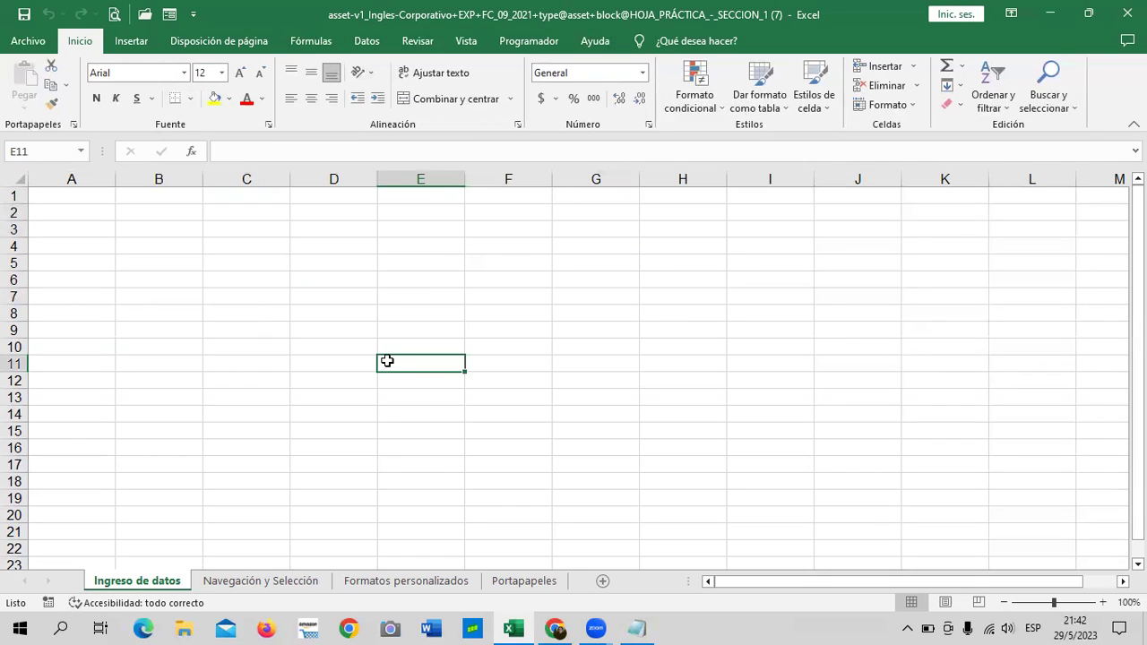
{"action": "left_click", "coordinate": [114, 14]}
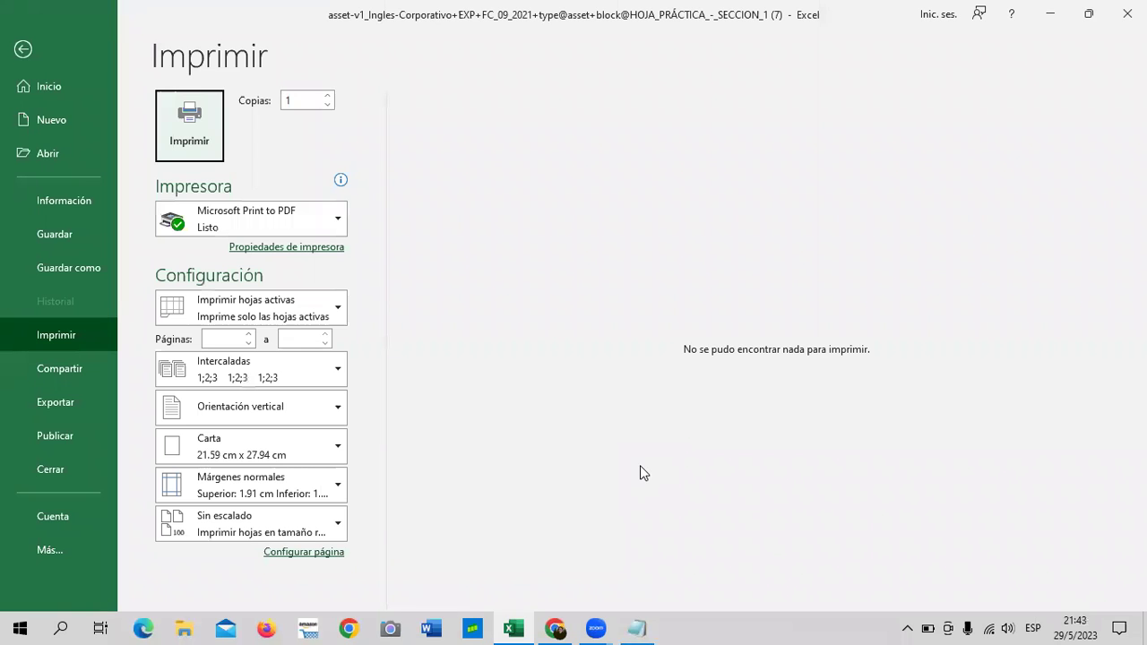
{"action": "left_click", "coordinate": [24, 49]}
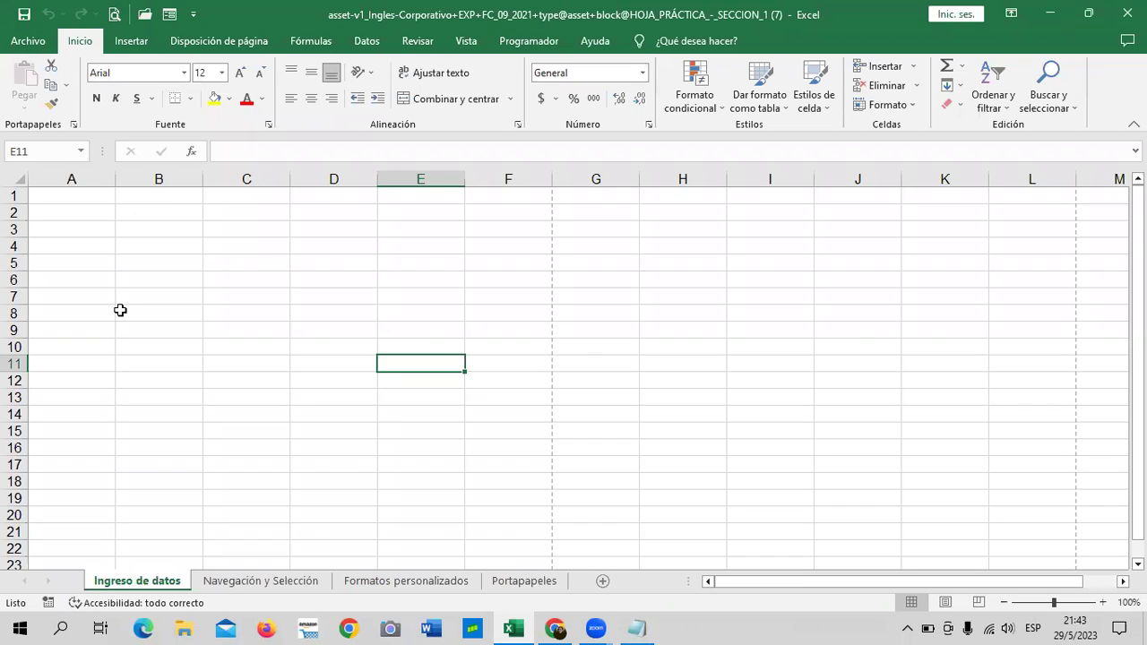
Give every cell in A2:F16 borders and check the bordered table in print preview.
{"action": "left_click", "coordinate": [358, 445]}
{"action": "left_click_drag", "start_coordinate": [113, 221], "coordinate": [517, 440]}
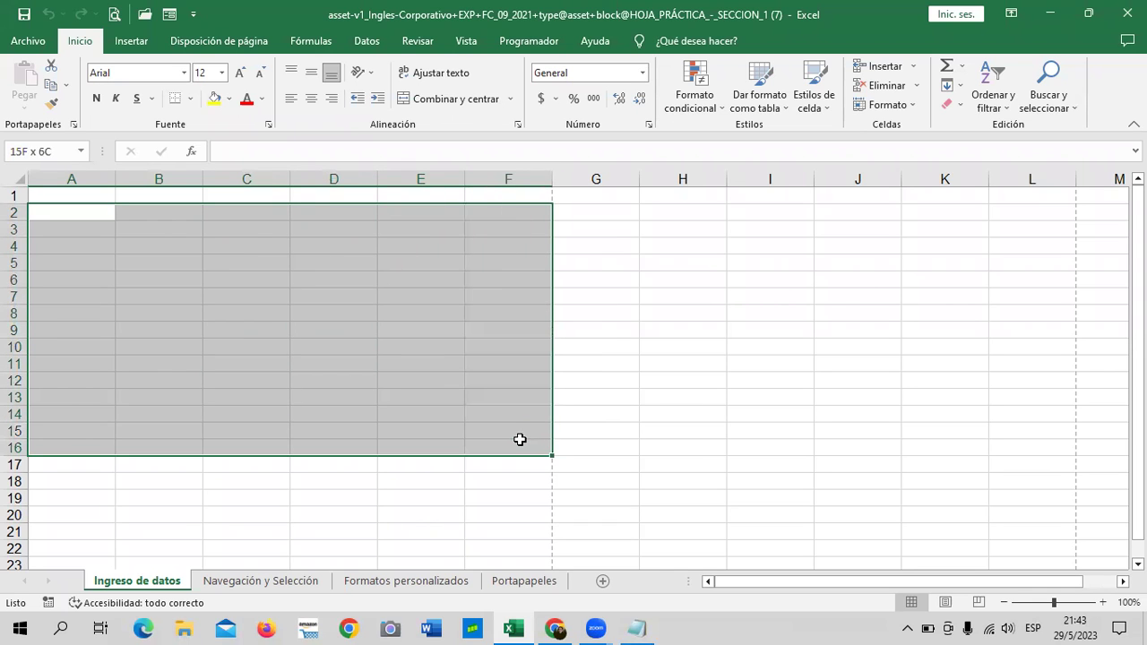
{"action": "left_click", "coordinate": [193, 106]}
{"action": "left_click", "coordinate": [248, 247]}
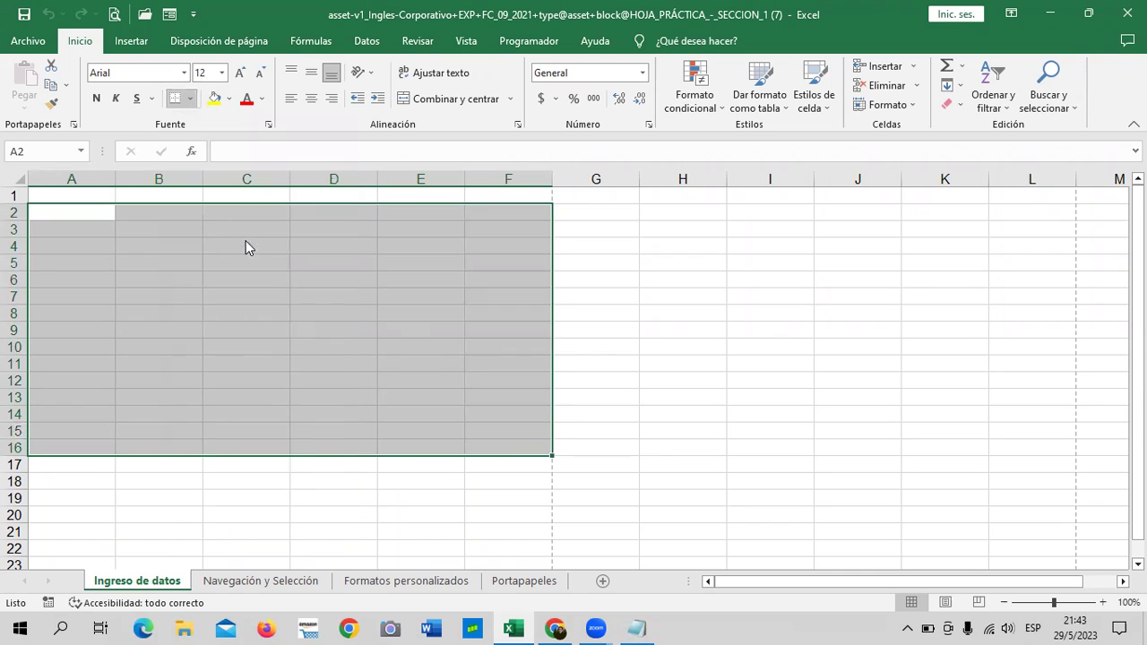
{"action": "left_click", "coordinate": [313, 509]}
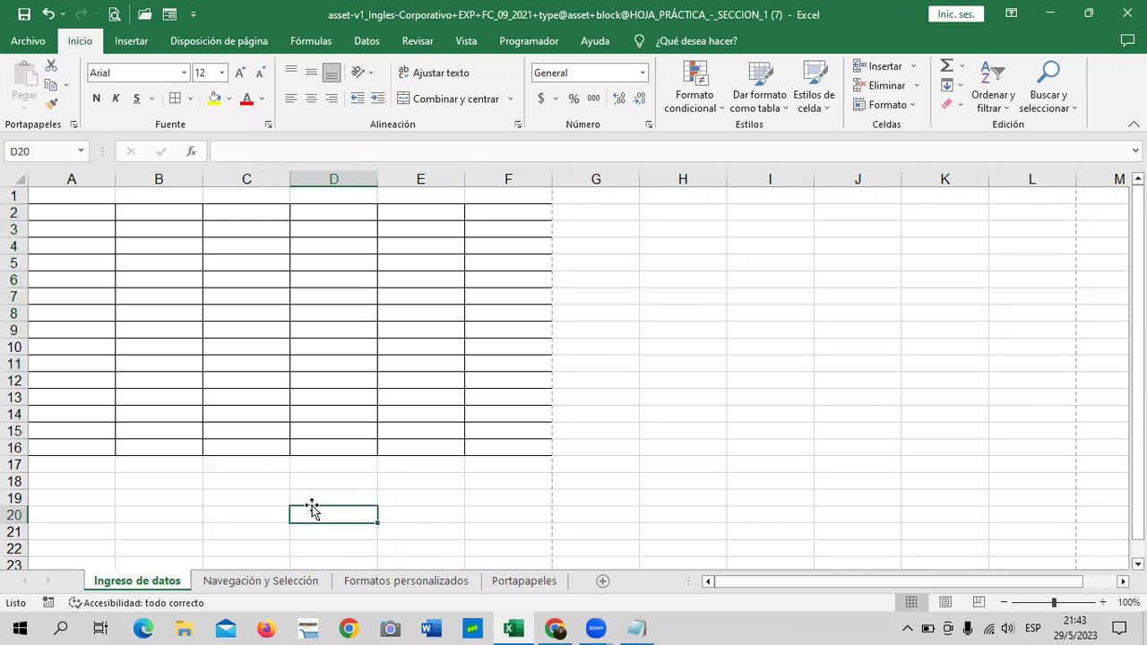
{"action": "left_click", "coordinate": [114, 16]}
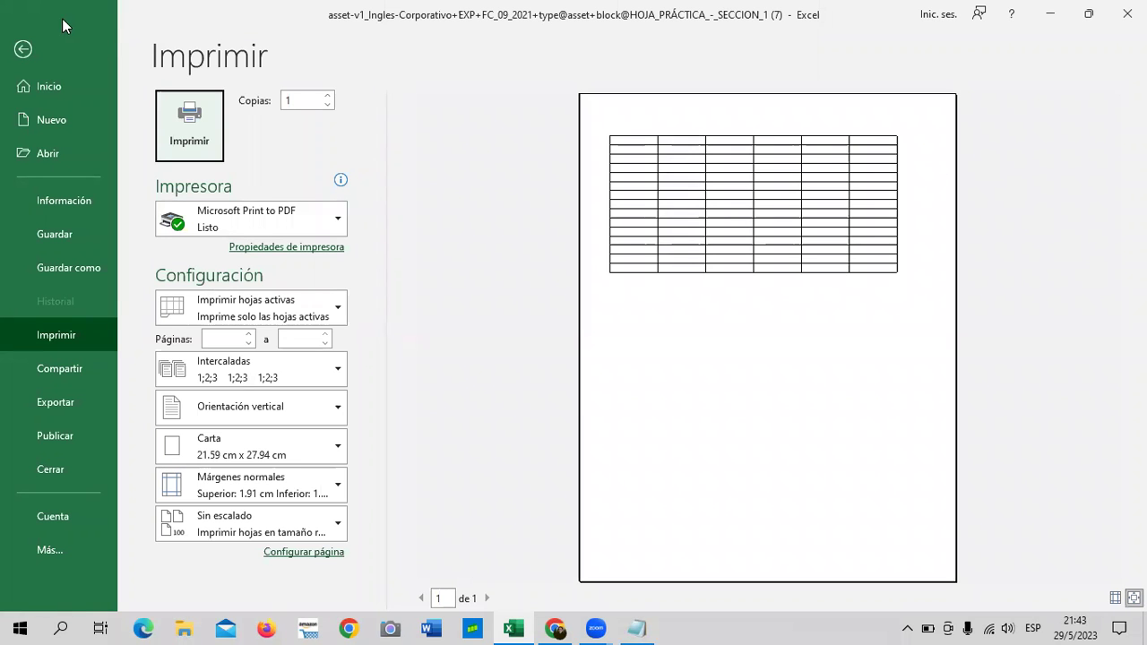
{"action": "left_click", "coordinate": [23, 49]}
Remove all borders from A2:F16 with the Sin borde option.
{"action": "left_click", "coordinate": [646, 345]}
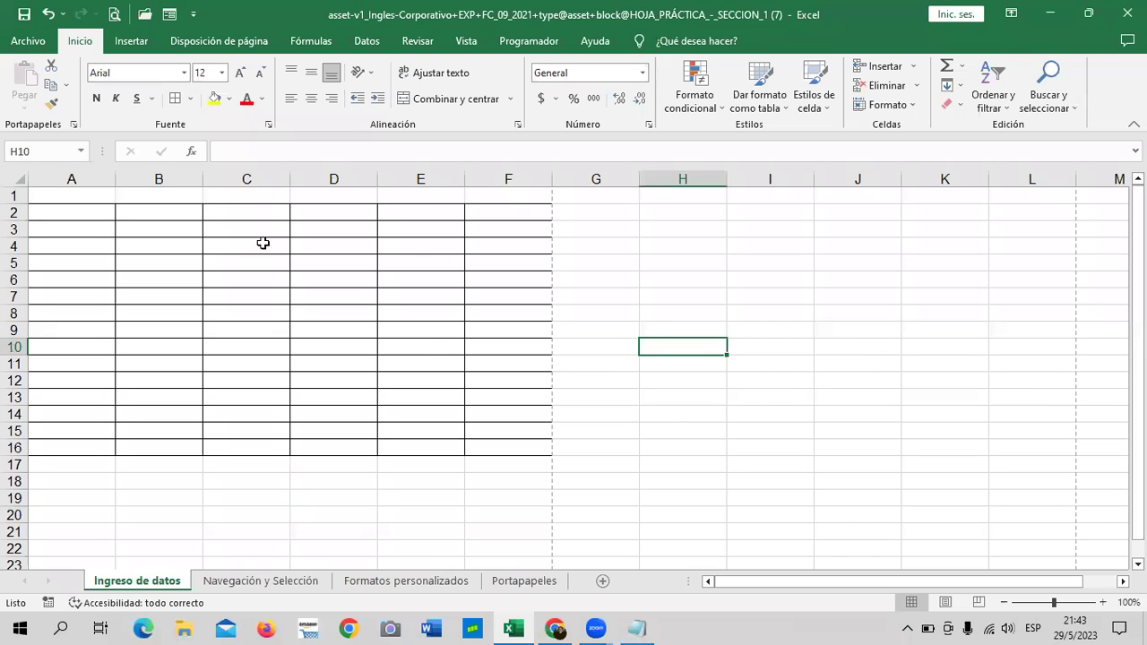
{"action": "mouse_move", "coordinate": [92, 212]}
{"action": "left_mouse_down"}
{"action": "mouse_move", "coordinate": [529, 471]}
{"action": "mouse_move", "coordinate": [529, 451]}
{"action": "left_mouse_up"}
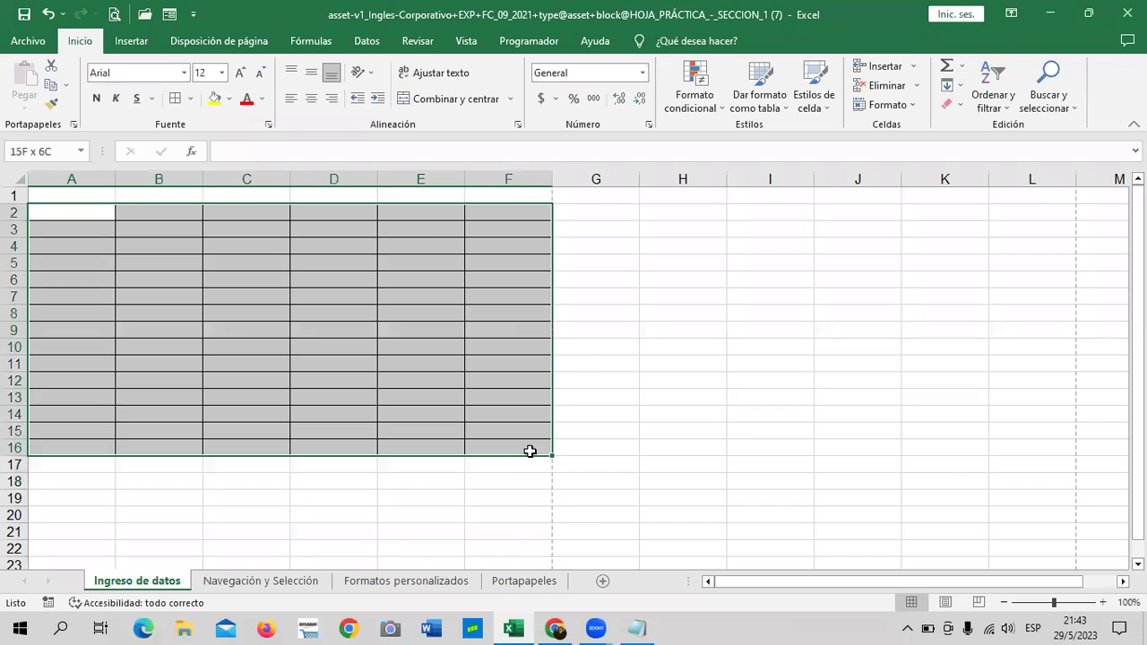
{"action": "left_click", "coordinate": [189, 100]}
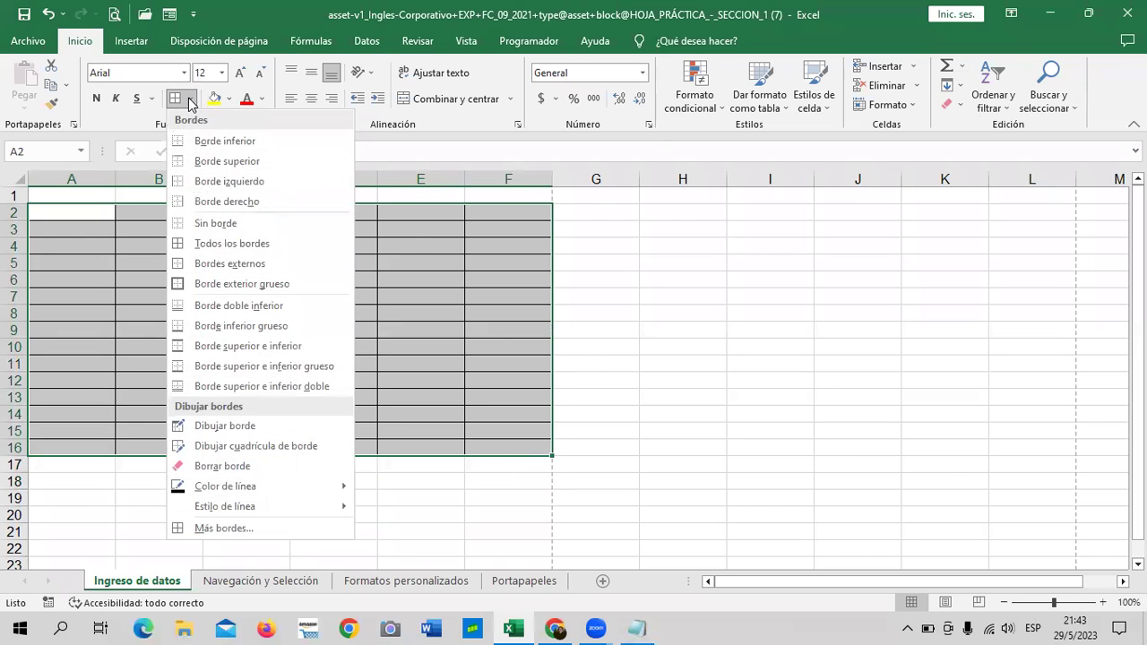
{"action": "left_click", "coordinate": [221, 224]}
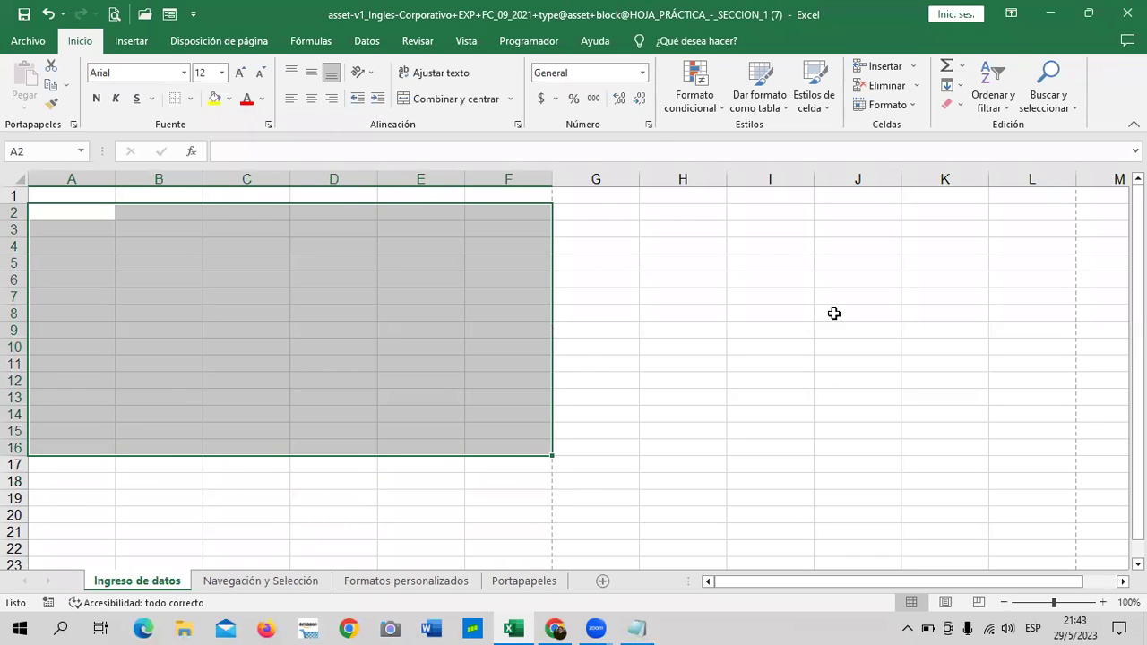
{"action": "left_click", "coordinate": [756, 362]}
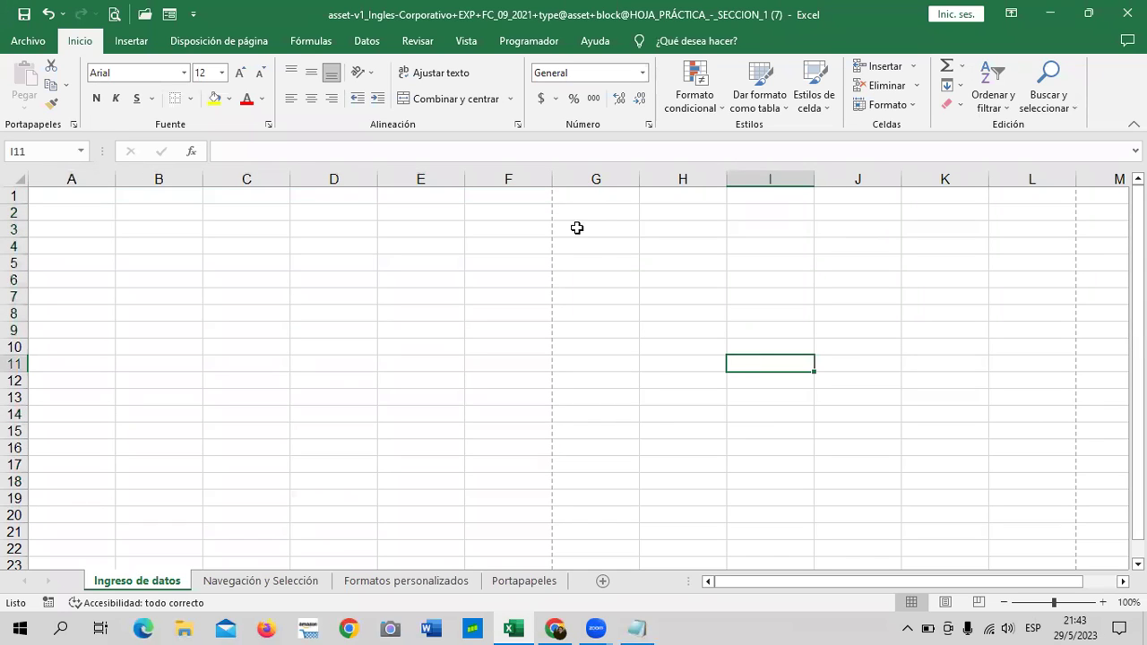
{"action": "left_click", "coordinate": [542, 198]}
{"action": "left_click", "coordinate": [529, 316]}
{"action": "left_click", "coordinate": [538, 446]}
{"action": "left_click", "coordinate": [1058, 331]}
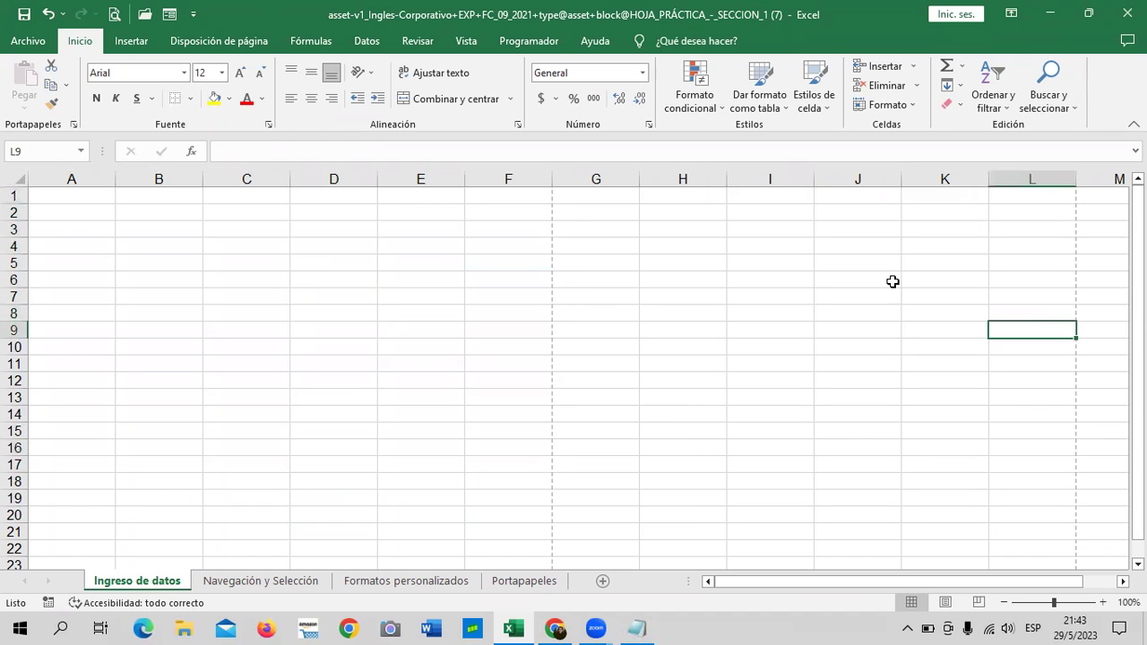
{"action": "left_click", "coordinate": [514, 251]}
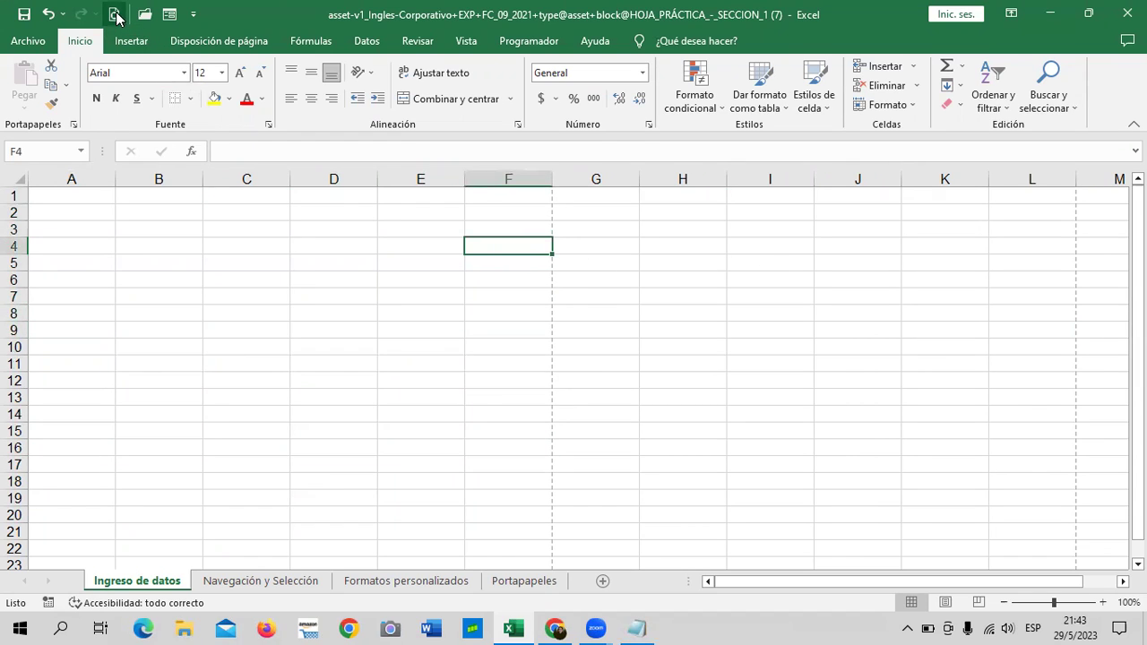
{"action": "left_click", "coordinate": [115, 15]}
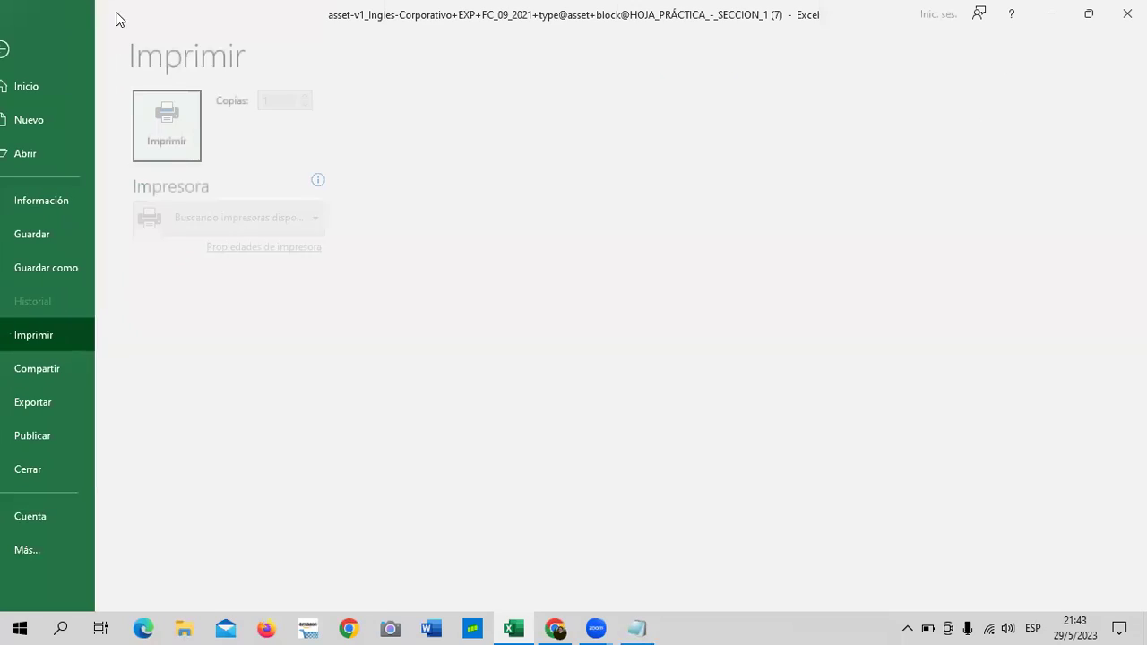
{"action": "left_click", "coordinate": [43, 49]}
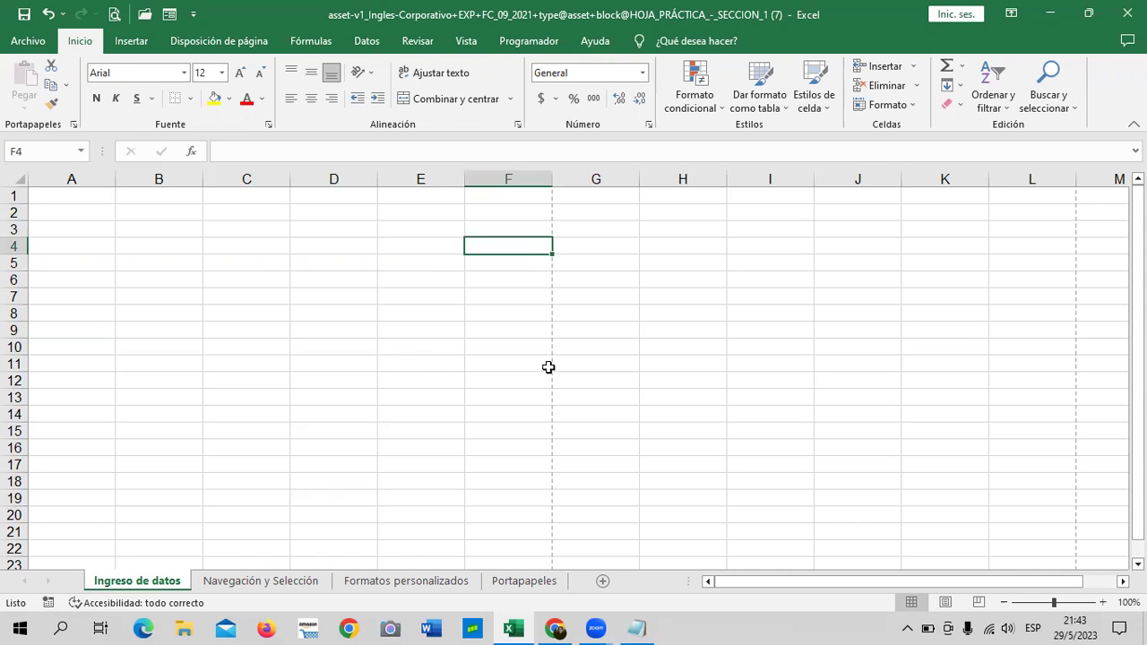
{"action": "mouse_move", "coordinate": [166, 228]}
{"action": "left_mouse_down"}
{"action": "mouse_move", "coordinate": [1103, 369]}
{"action": "mouse_move", "coordinate": [878, 352]}
{"action": "left_mouse_up"}
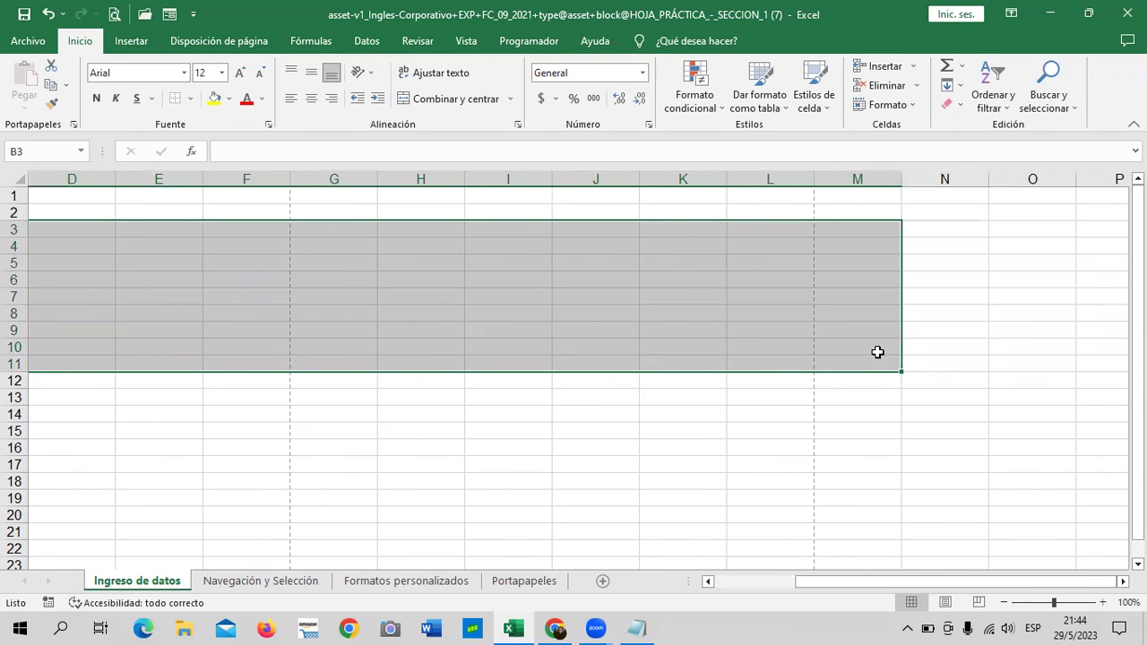
{"action": "left_click_drag", "start_coordinate": [841, 582], "coordinate": [632, 586]}
{"action": "left_click", "coordinate": [503, 446]}
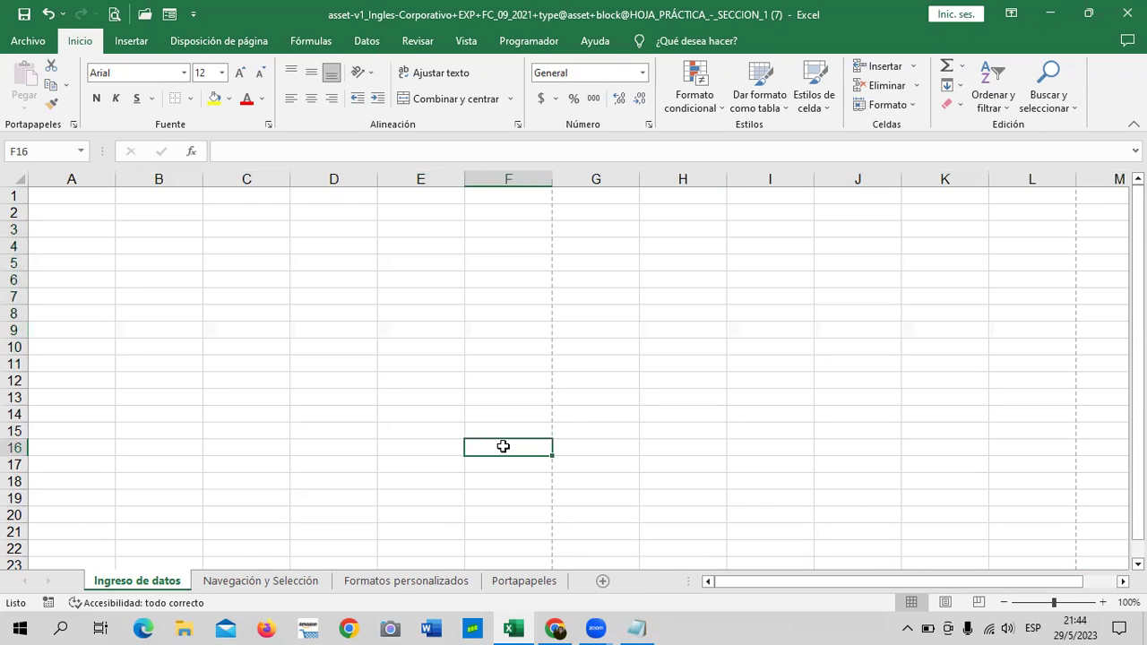
{"action": "left_click", "coordinate": [60, 199]}
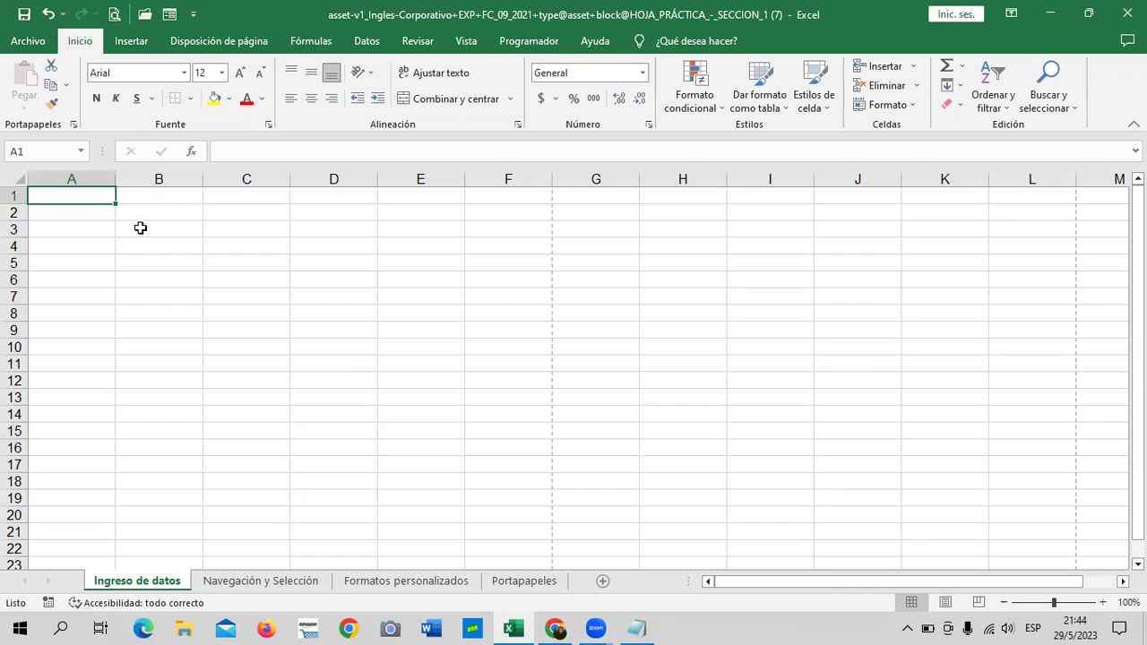
{"action": "left_click", "coordinate": [543, 192]}
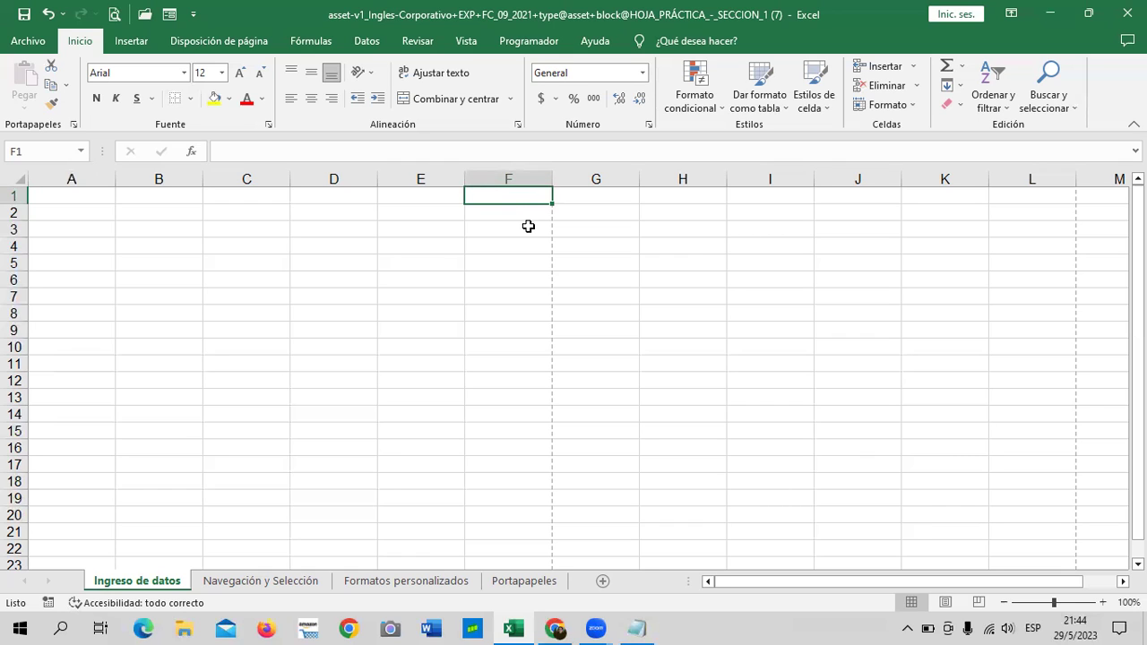
{"action": "scroll", "coordinate": [526, 233], "scroll_direction": "down", "scroll_amount": 4}
{"action": "scroll", "coordinate": [502, 302], "scroll_direction": "up", "scroll_amount": 4}
{"action": "scroll", "coordinate": [501, 302], "scroll_direction": "down", "scroll_amount": 4}
{"action": "scroll", "coordinate": [502, 302], "scroll_direction": "down", "scroll_amount": 5}
{"action": "scroll", "coordinate": [502, 302], "scroll_direction": "down", "scroll_amount": 2}
{"action": "left_click", "coordinate": [63, 396]}
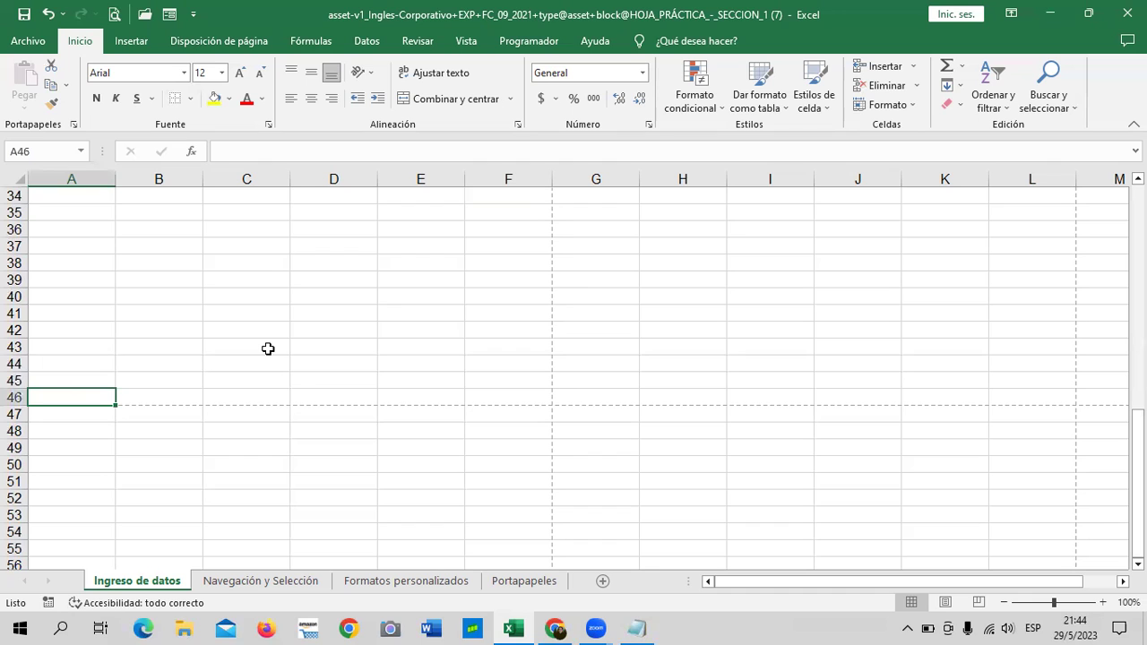
{"action": "scroll", "coordinate": [268, 349], "scroll_direction": "down", "scroll_amount": 3}
{"action": "scroll", "coordinate": [271, 346], "scroll_direction": "up", "scroll_amount": 1}
{"action": "scroll", "coordinate": [271, 346], "scroll_direction": "down", "scroll_amount": 2}
{"action": "scroll", "coordinate": [192, 341], "scroll_direction": "up", "scroll_amount": 1}
{"action": "scroll", "coordinate": [157, 394], "scroll_direction": "up", "scroll_amount": 1}
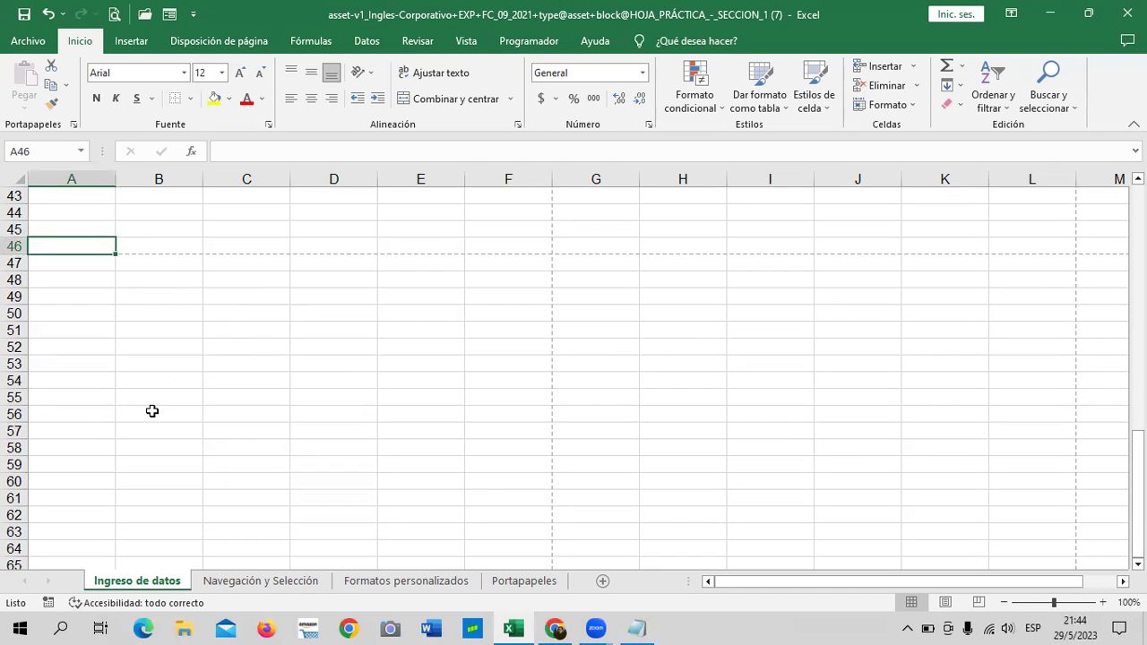
{"action": "left_click", "coordinate": [182, 399]}
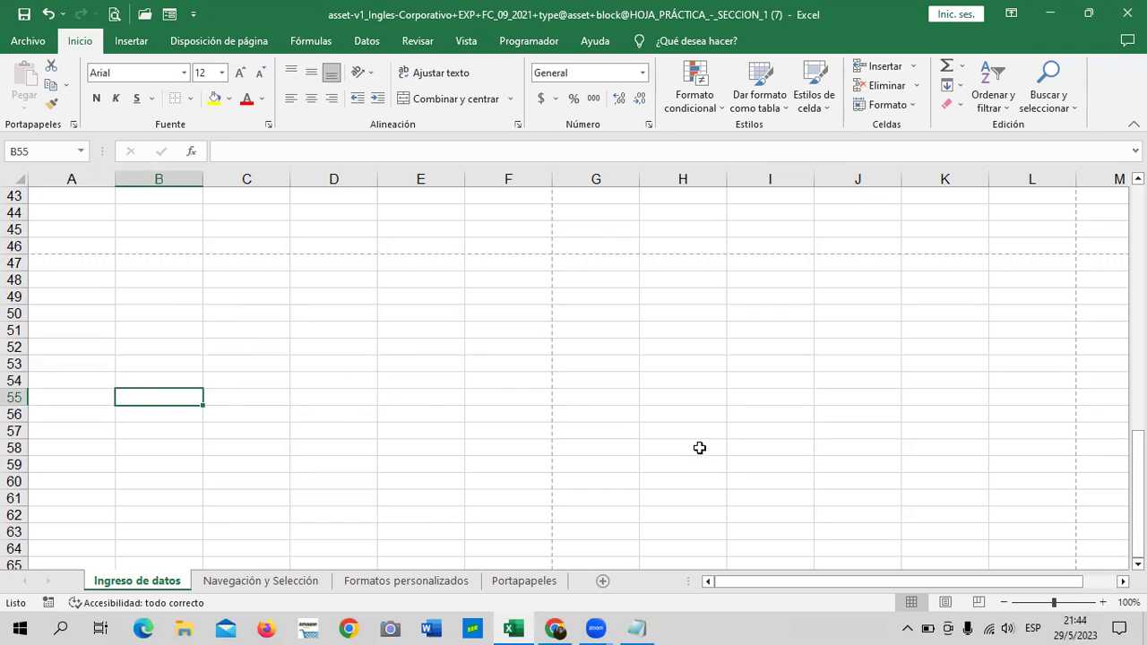
{"action": "scroll", "coordinate": [492, 241], "scroll_direction": "up", "scroll_amount": 1}
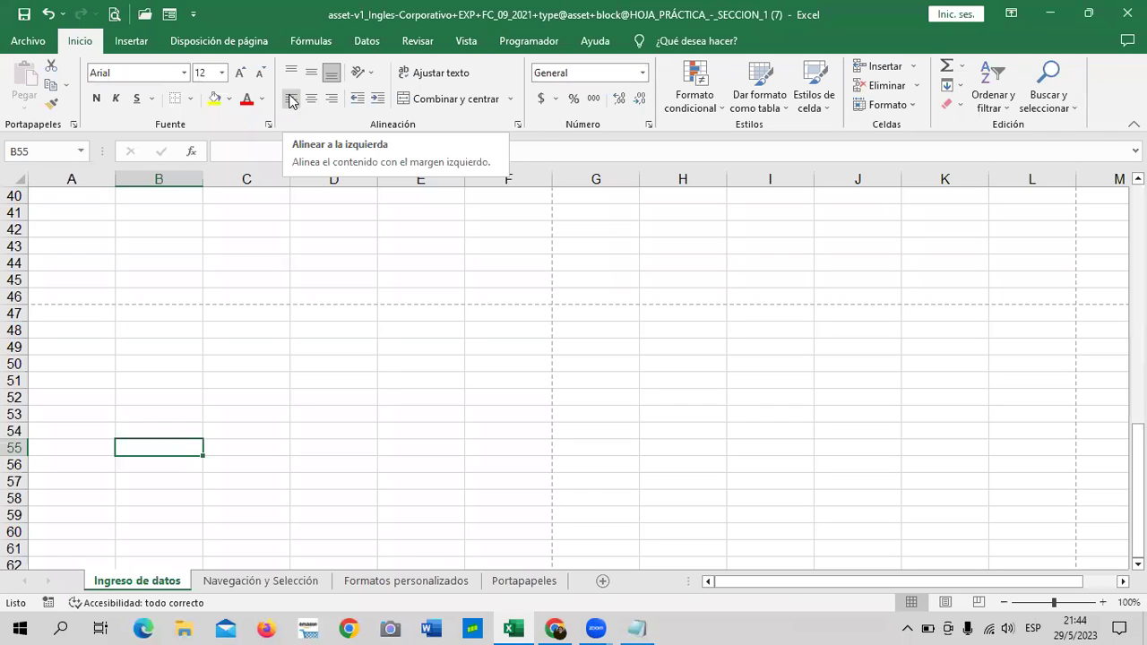
Enter Ana in D42 and 25 in D43.
{"action": "left_click", "coordinate": [313, 231]}
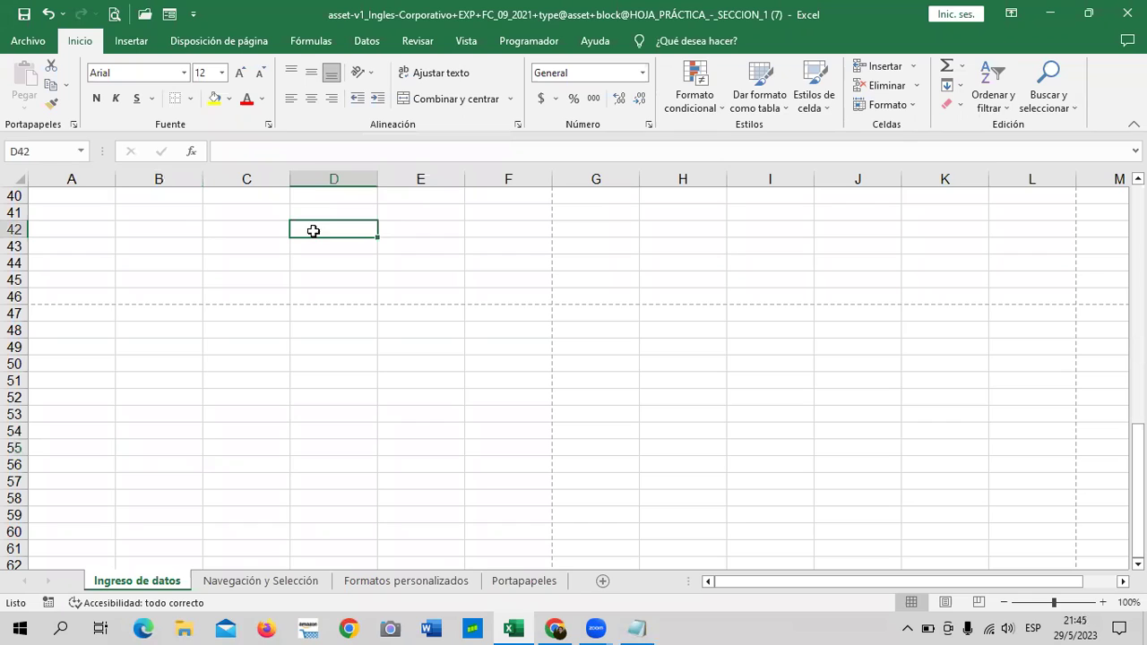
{"action": "type", "text": "Ana"}
{"action": "key", "text": "Return"}
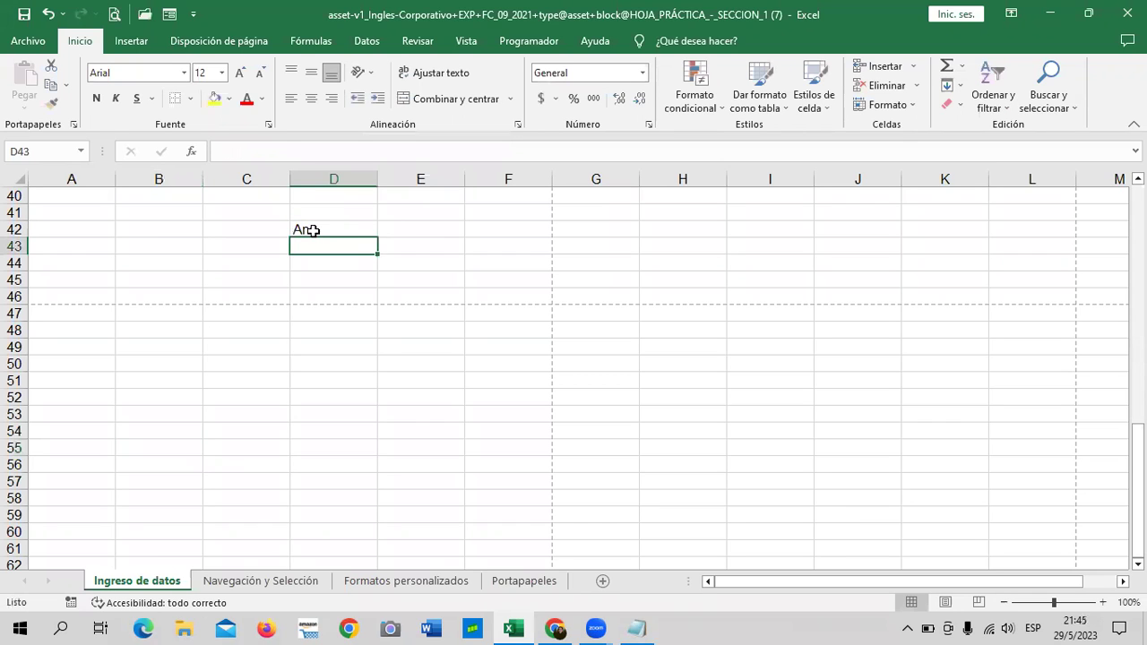
{"action": "type", "text": "25"}
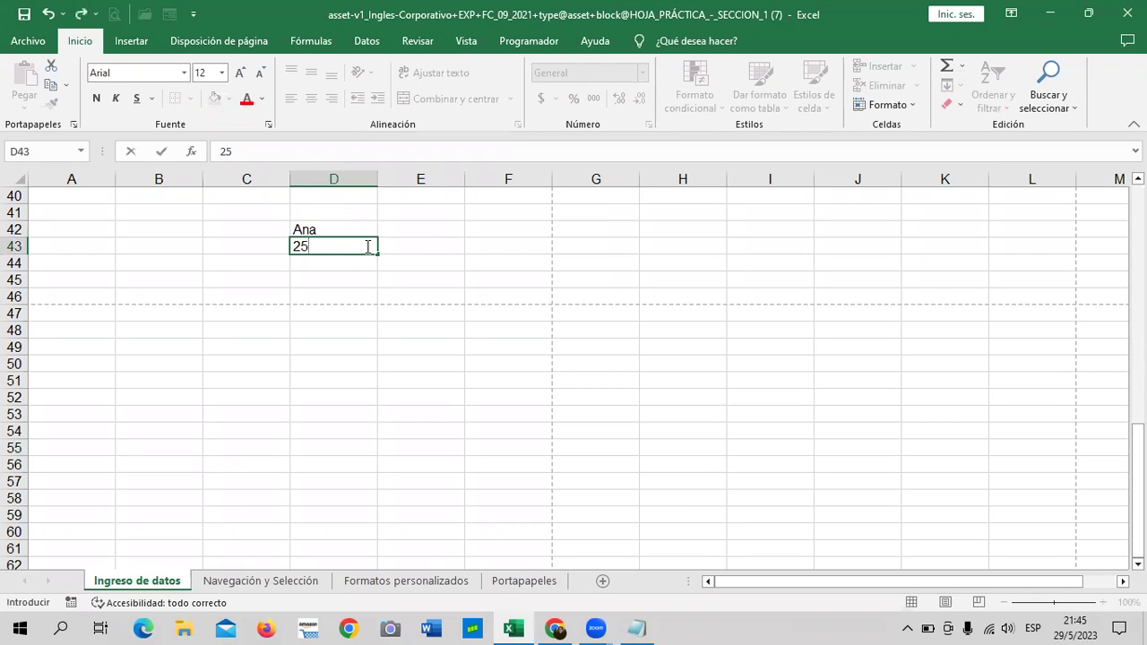
{"action": "key", "text": "Return"}
Centre the contents of D42:D43 horizontally.
{"action": "left_click", "coordinate": [418, 414]}
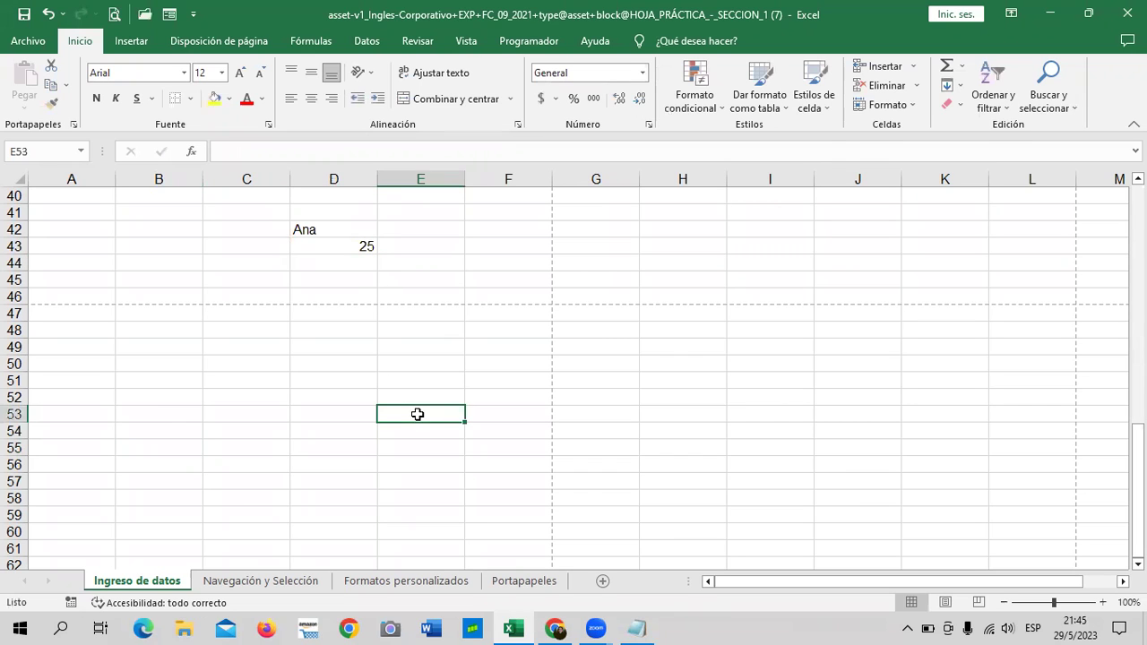
{"action": "left_click_drag", "start_coordinate": [340, 224], "coordinate": [332, 248]}
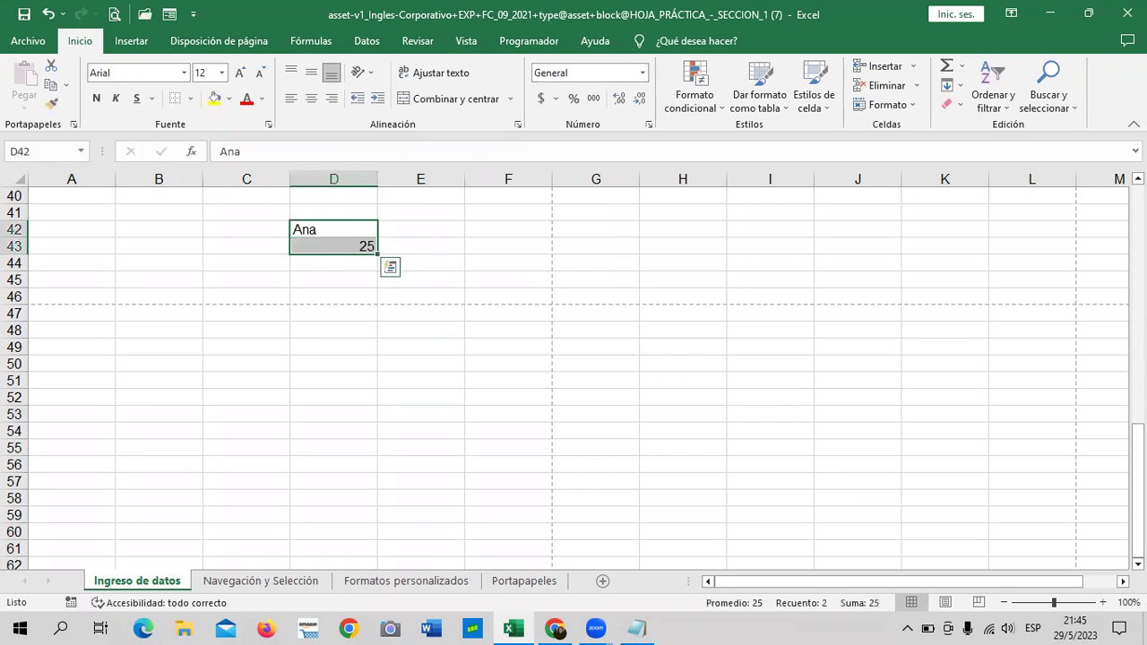
{"action": "left_click", "coordinate": [311, 101]}
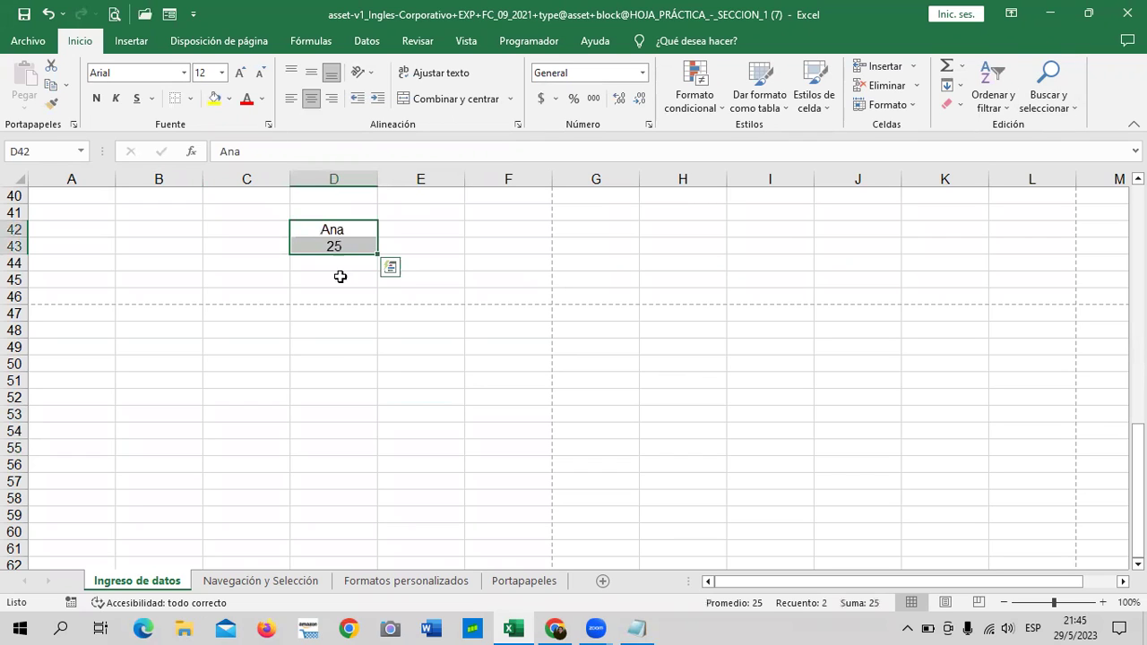
{"action": "left_click", "coordinate": [403, 414]}
{"action": "scroll", "coordinate": [404, 412], "scroll_direction": "up", "scroll_amount": 2}
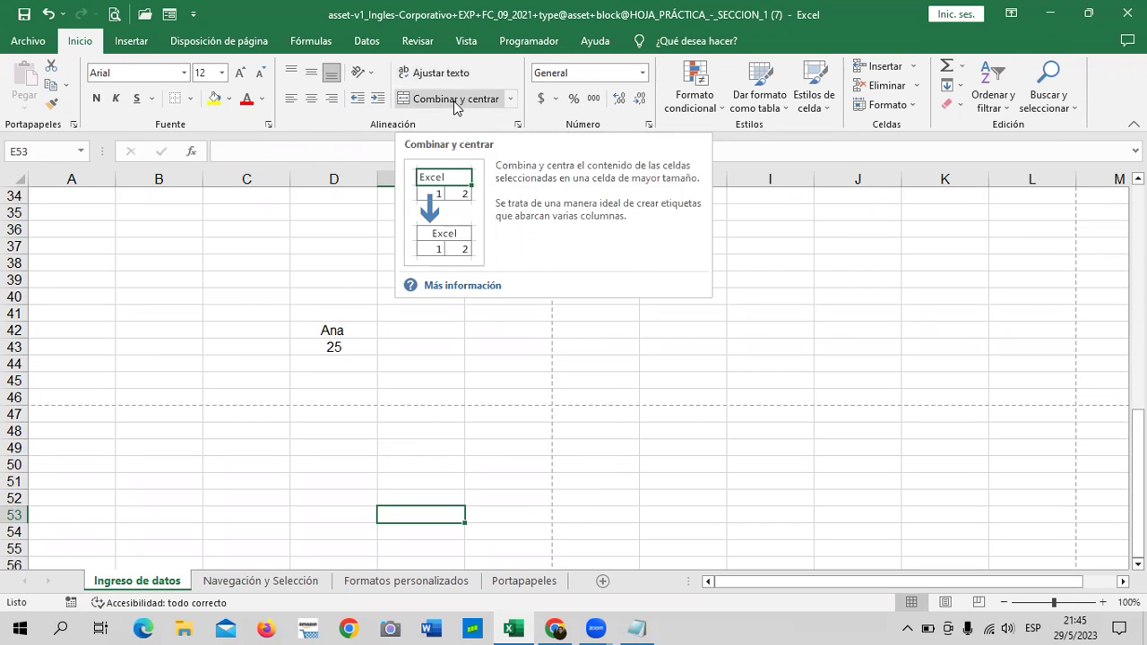
Select B35:F35 and scroll back up to the top of the sheet.
{"action": "left_click", "coordinate": [227, 266]}
{"action": "left_click_drag", "start_coordinate": [156, 216], "coordinate": [479, 213]}
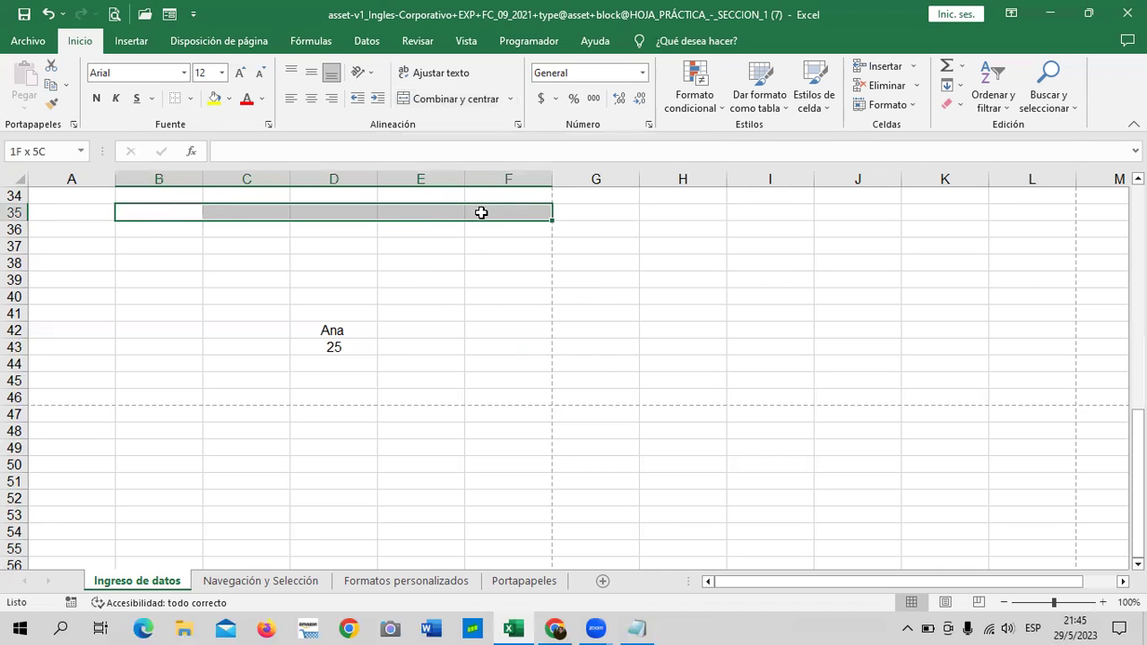
{"action": "scroll", "coordinate": [297, 289], "scroll_direction": "up", "scroll_amount": 4}
{"action": "scroll", "coordinate": [476, 387], "scroll_direction": "up", "scroll_amount": 5}
{"action": "scroll", "coordinate": [476, 387], "scroll_direction": "up", "scroll_amount": 2}
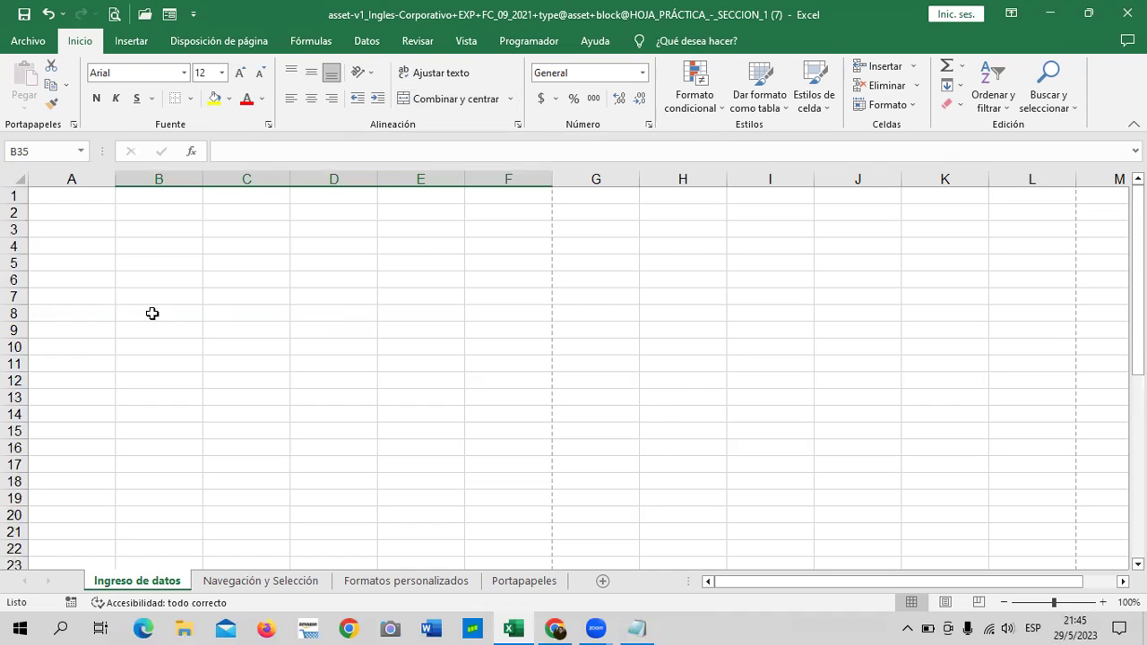
Enter 'CUADRO DE NOTAS CORRESPONDIENTE AL MES DE JUNIO' as the title in cell A2.
{"action": "left_click", "coordinate": [74, 209]}
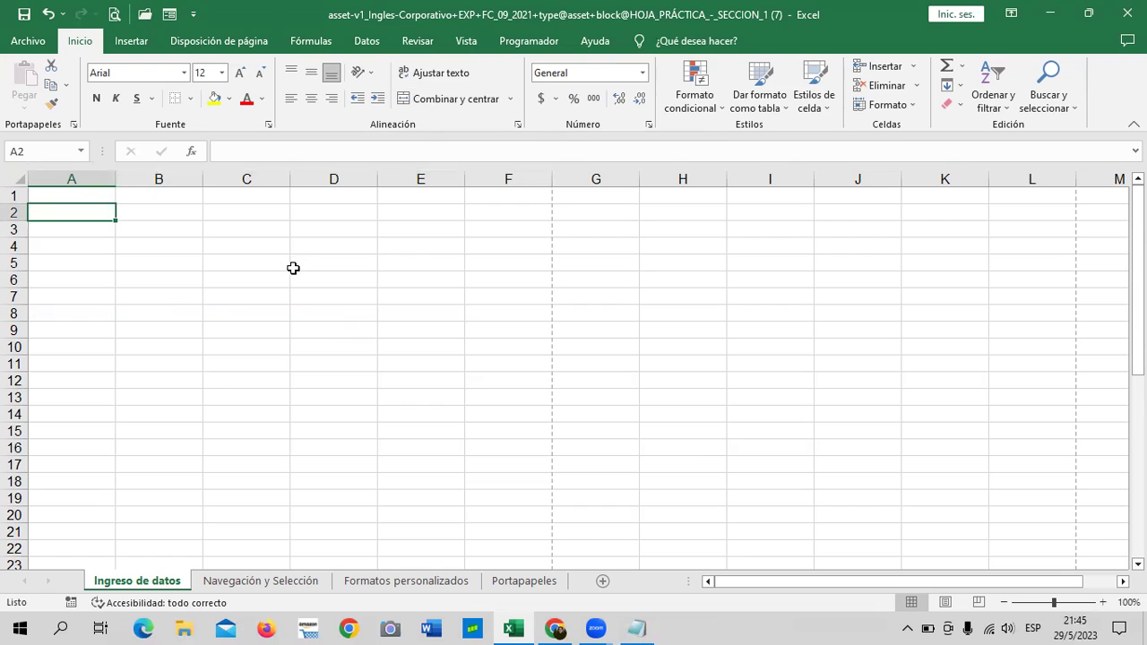
{"action": "type", "text": "CUADRO DE NOTAS CORRESPONDIENTE AL MES DE JUNIO"}
{"action": "key", "text": "Return"}
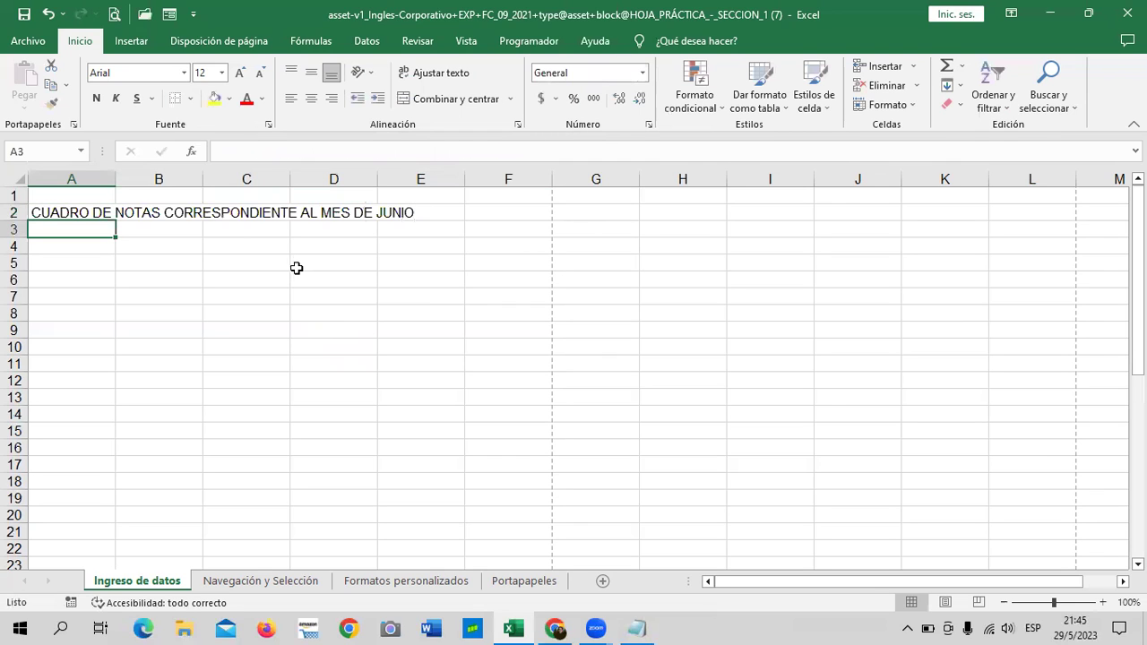
{"action": "left_click", "coordinate": [318, 327]}
{"action": "left_click", "coordinate": [95, 210]}
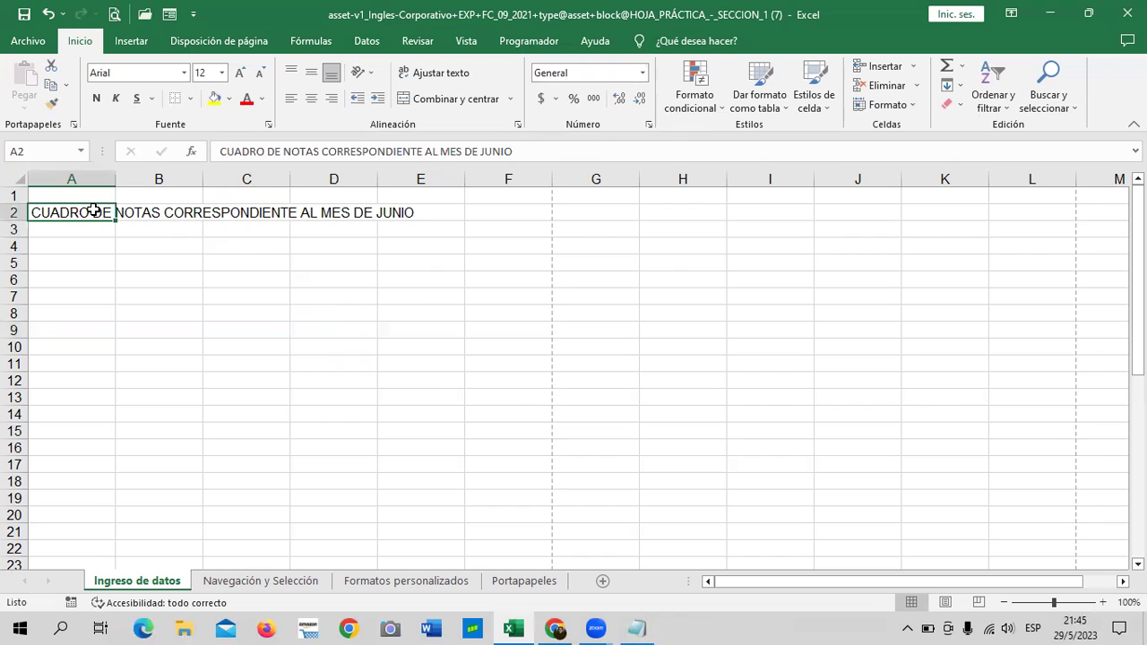
{"action": "left_click", "coordinate": [148, 213]}
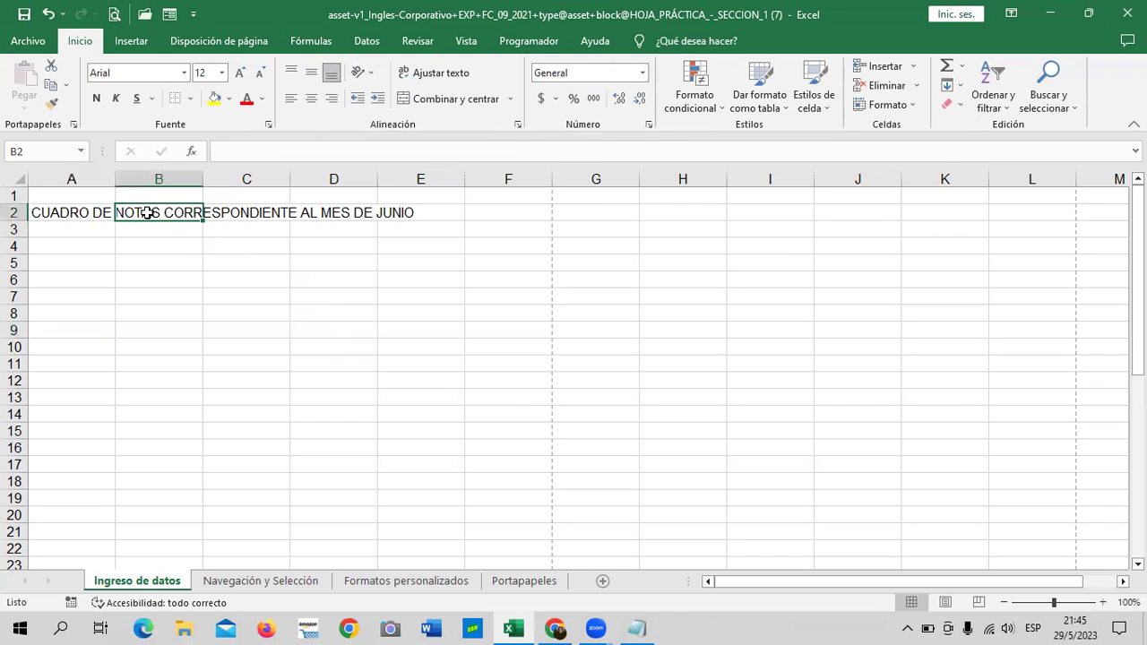
{"action": "left_click", "coordinate": [248, 215]}
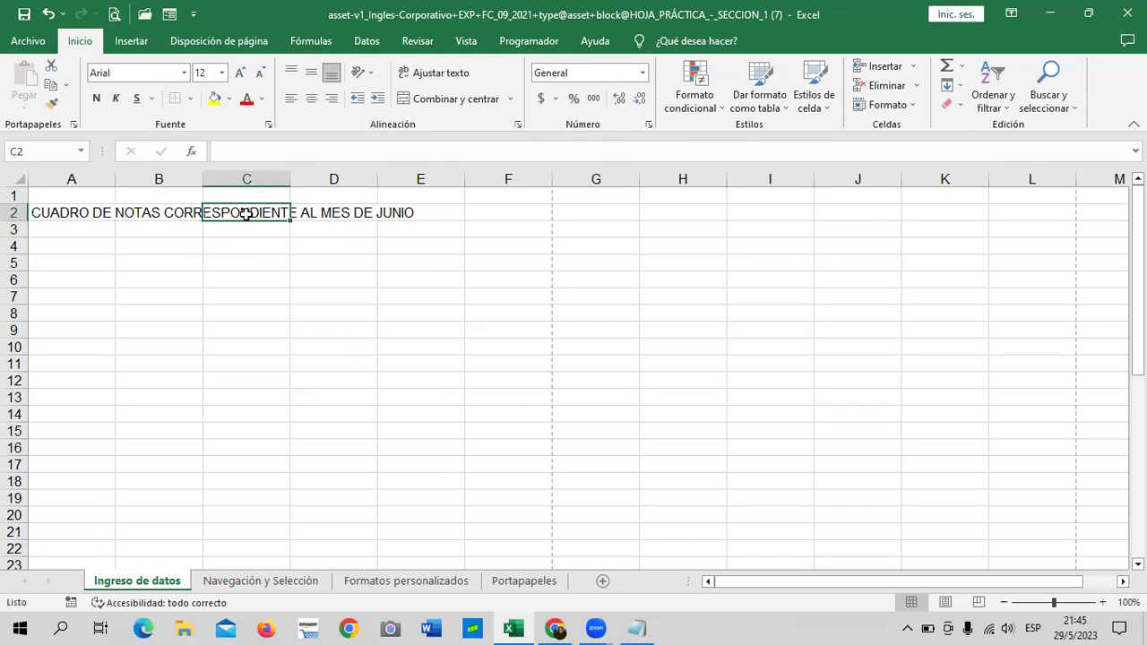
{"action": "left_click", "coordinate": [330, 210]}
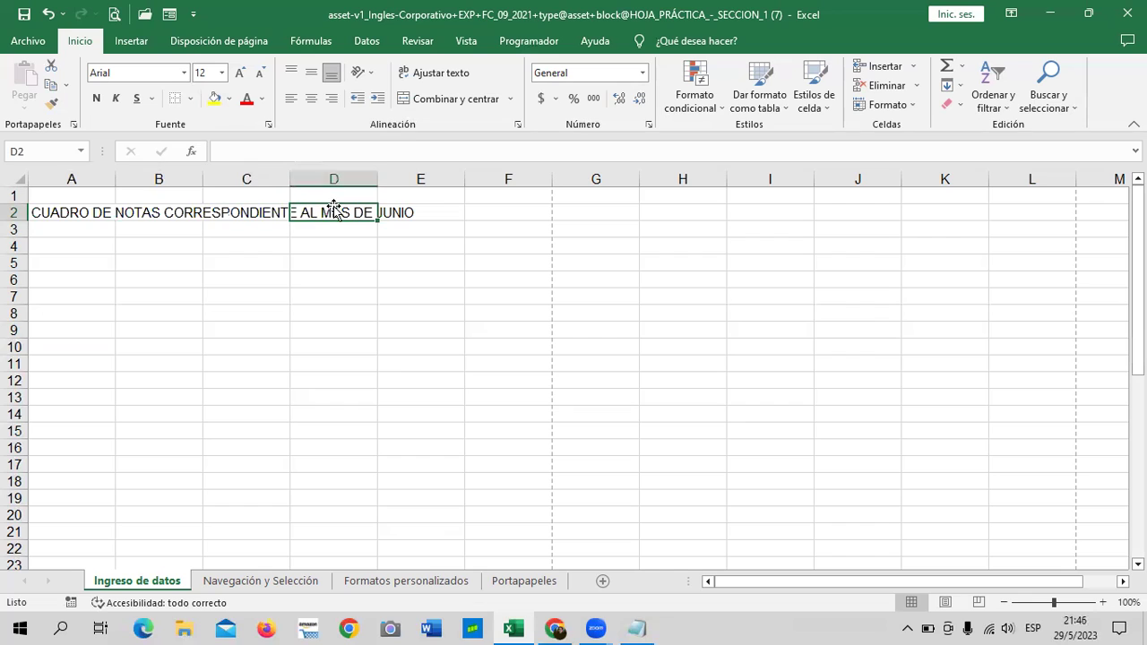
{"action": "left_click", "coordinate": [426, 213]}
{"action": "left_click", "coordinate": [201, 296]}
{"action": "left_click", "coordinate": [81, 207]}
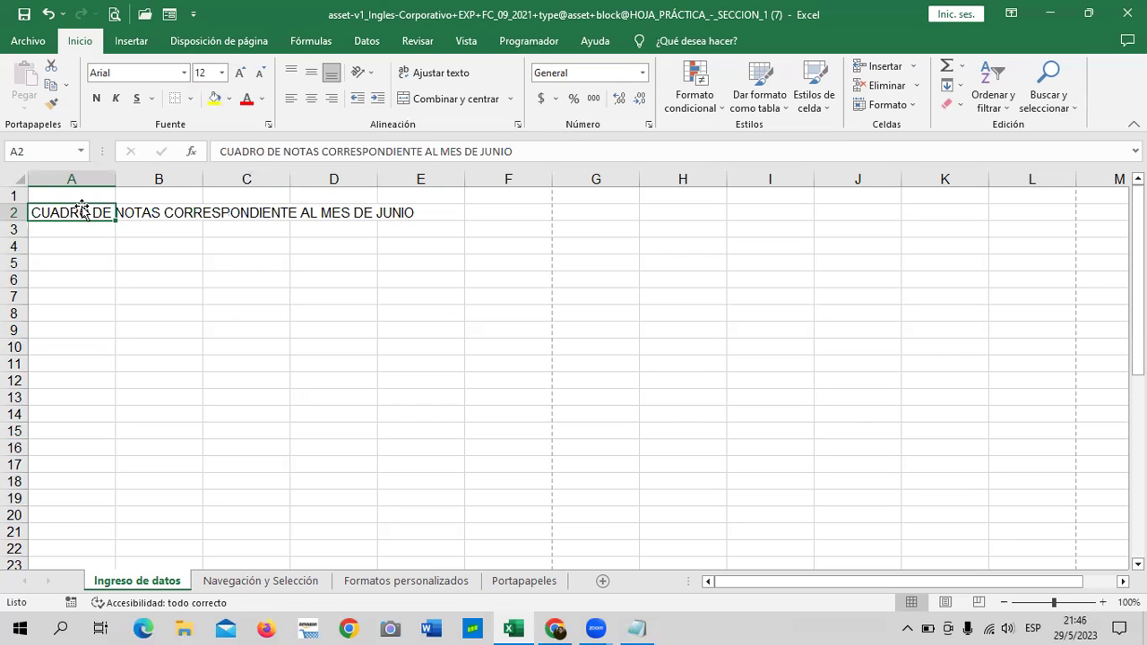
{"action": "left_click_drag", "start_coordinate": [131, 344], "coordinate": [133, 329]}
{"action": "left_click", "coordinate": [85, 214]}
Apply Combinar y centrar to A2:F2, undoing and then redoing the merge.
{"action": "left_click_drag", "start_coordinate": [269, 312], "coordinate": [287, 296]}
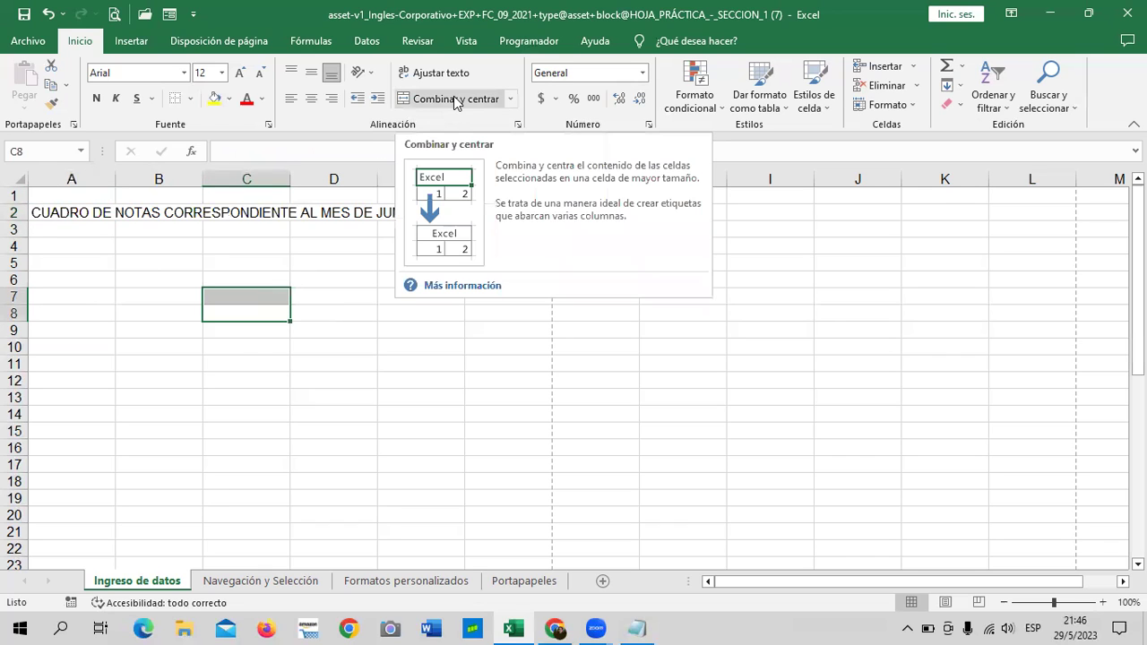
{"action": "left_click_drag", "start_coordinate": [40, 212], "coordinate": [481, 211]}
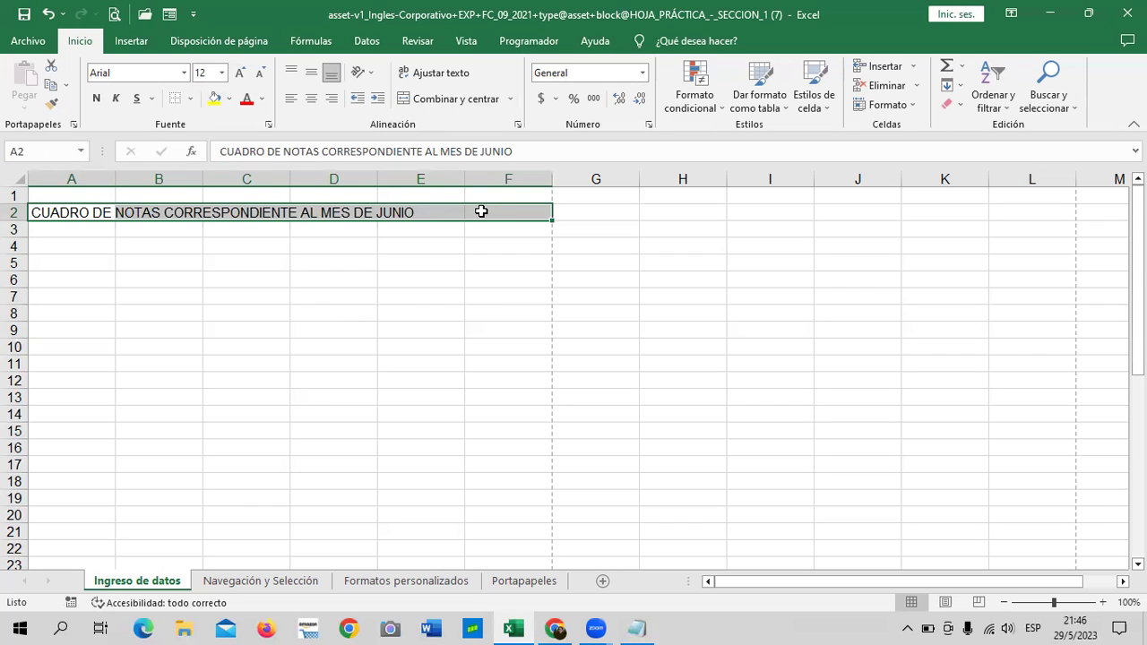
{"action": "left_click", "coordinate": [436, 99]}
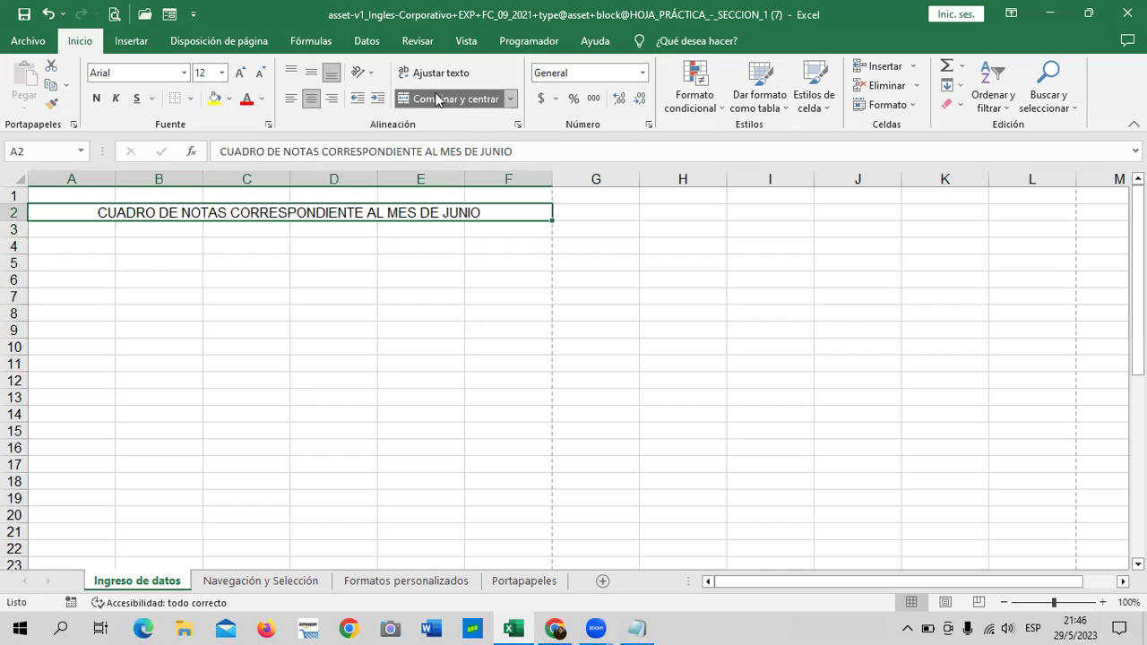
{"action": "key", "text": "ctrl+z"}
{"action": "left_click", "coordinate": [332, 431]}
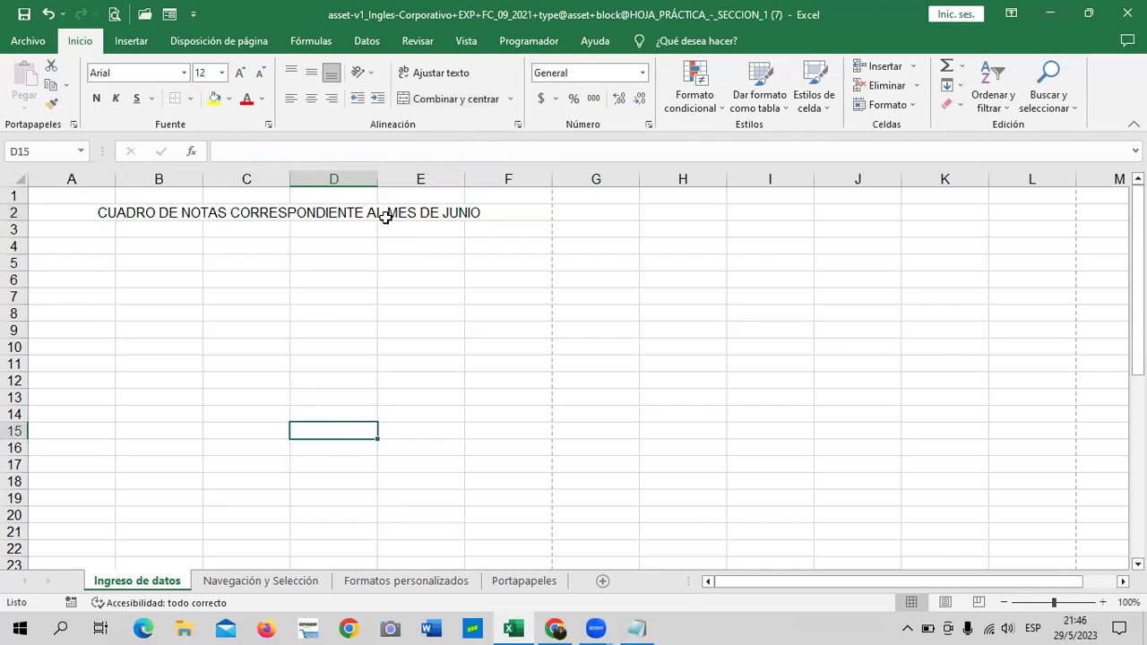
{"action": "key", "text": "ctrl+y"}
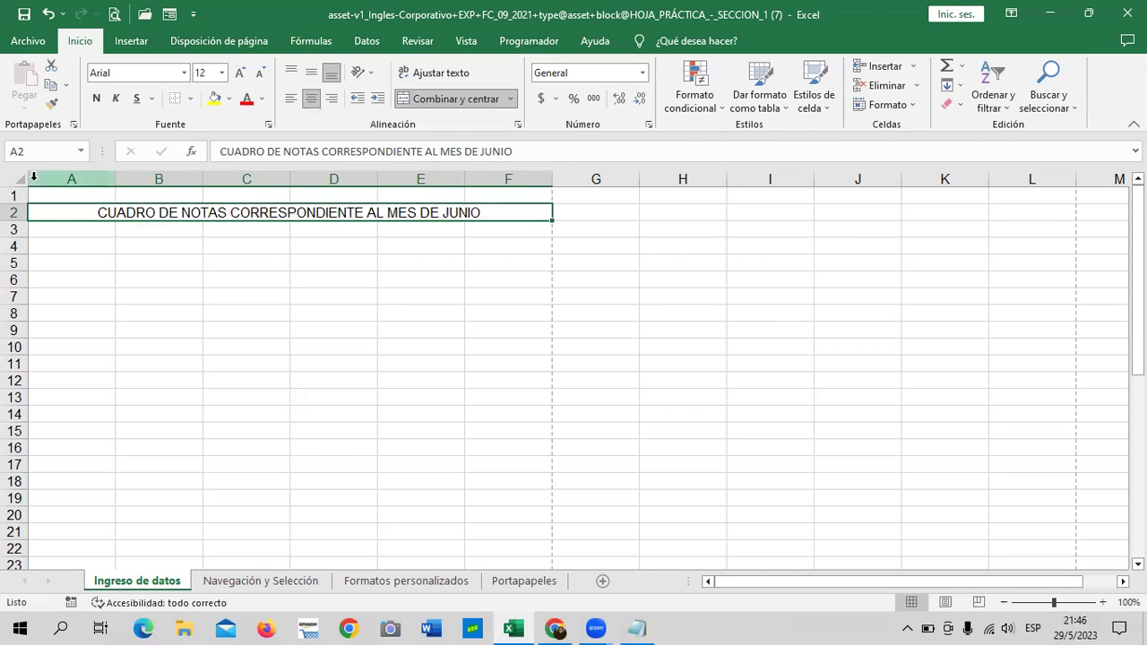
Reselect the merged title cell to check it, then start editing the title text.
{"action": "left_click", "coordinate": [430, 371]}
{"action": "left_click", "coordinate": [422, 212]}
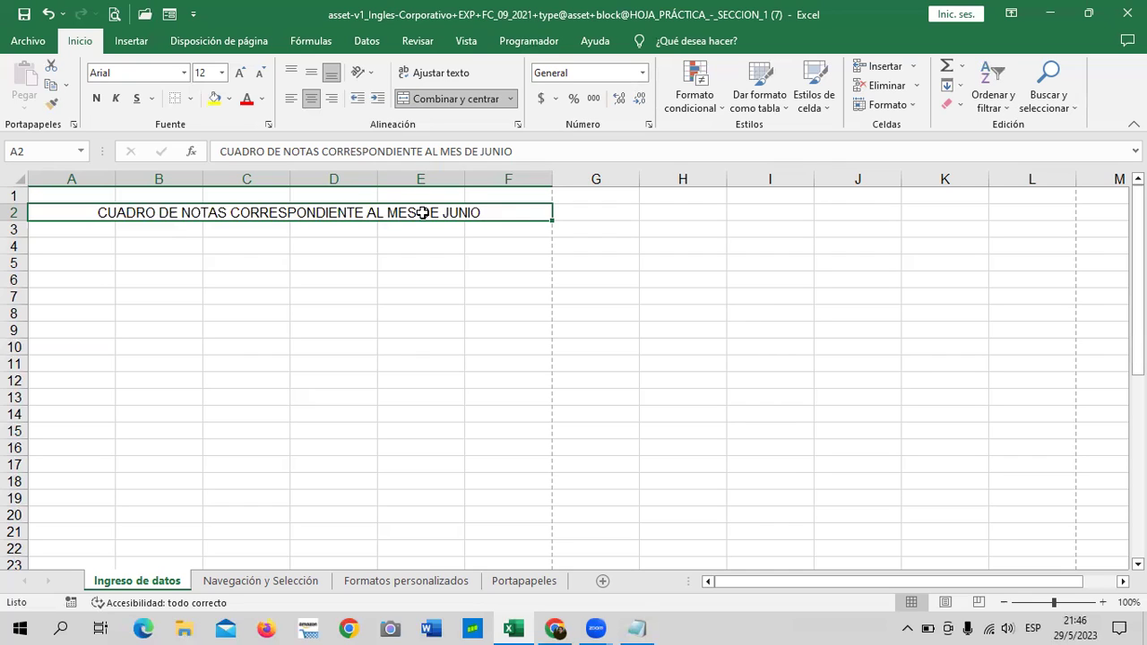
{"action": "left_click", "coordinate": [300, 378]}
{"action": "left_click", "coordinate": [322, 211]}
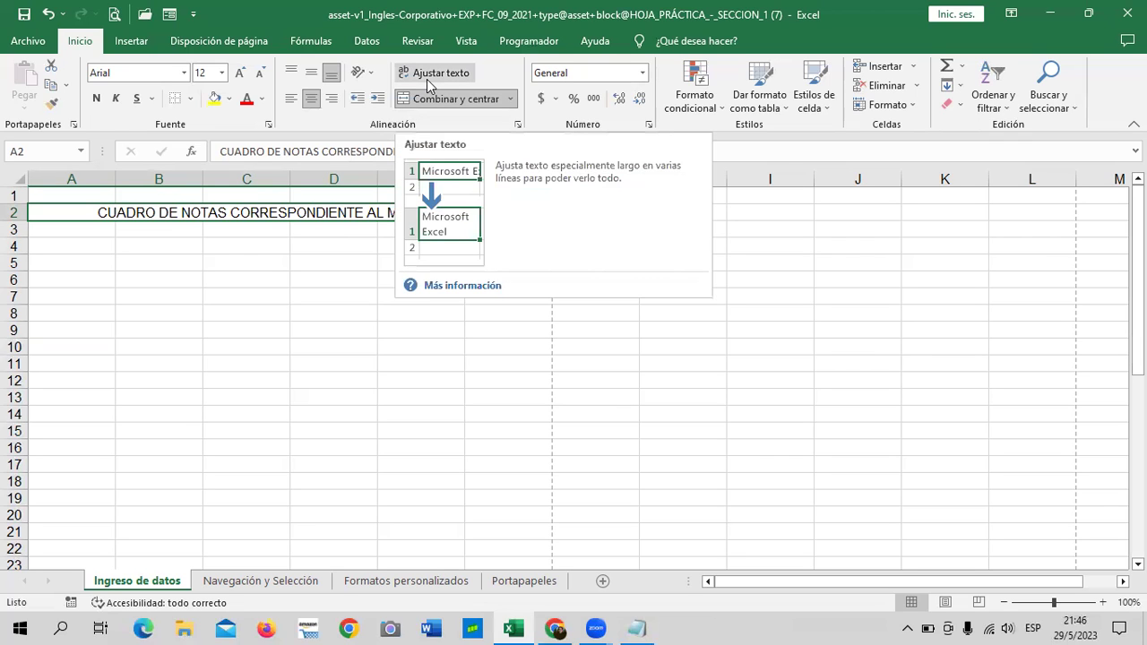
{"action": "left_click", "coordinate": [225, 350]}
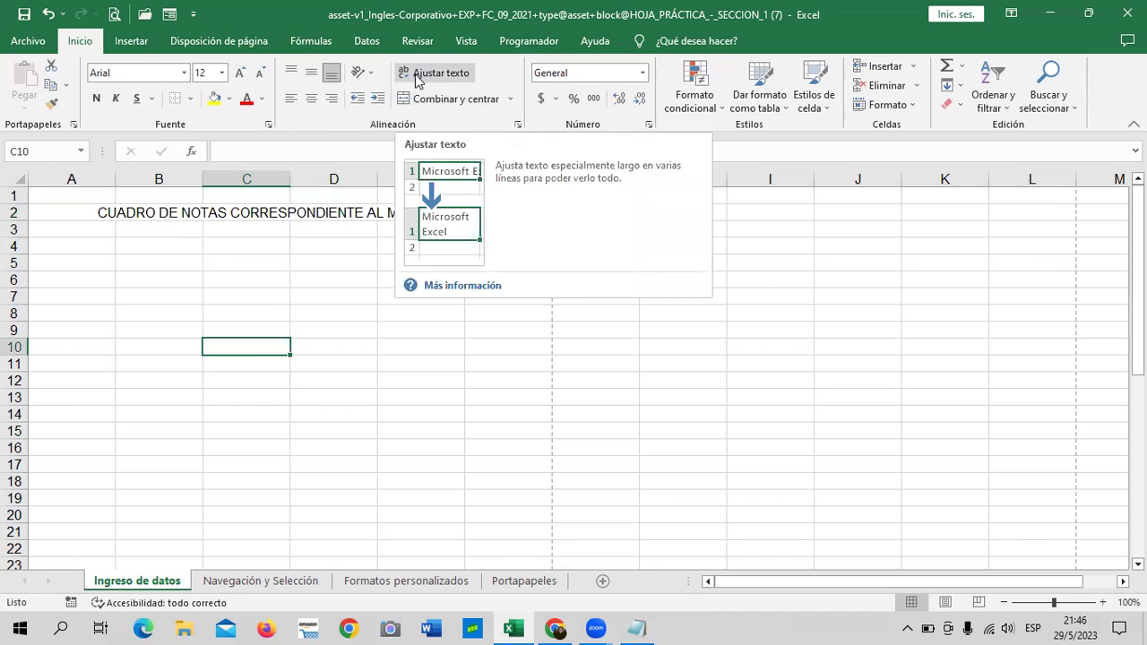
{"action": "left_click", "coordinate": [300, 261]}
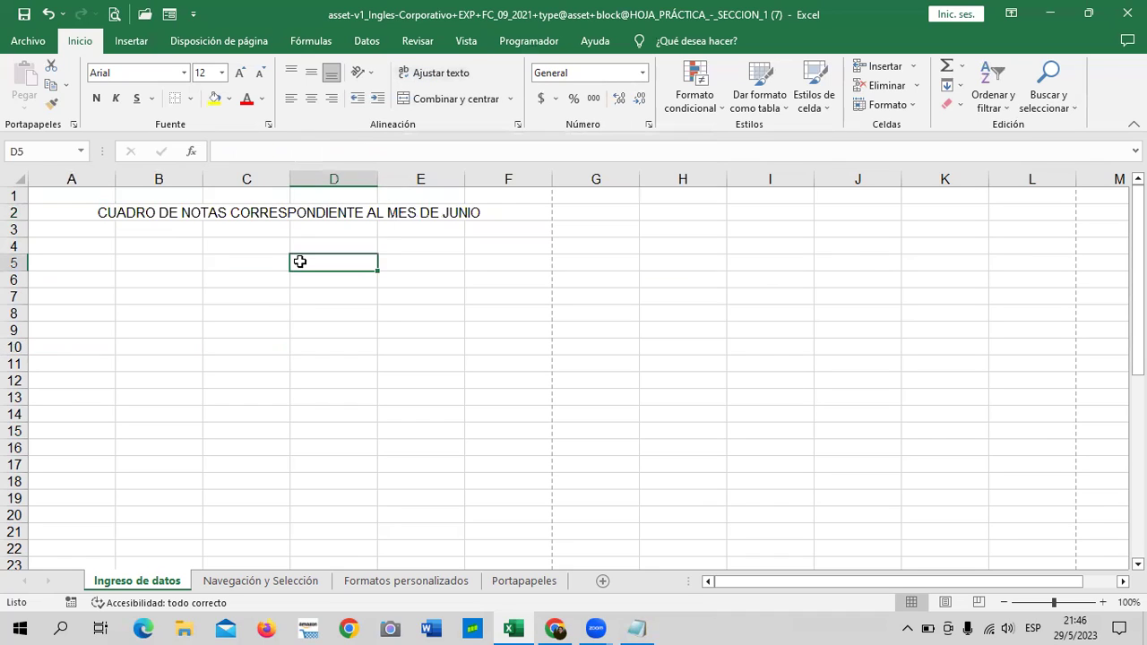
{"action": "left_click", "coordinate": [361, 212]}
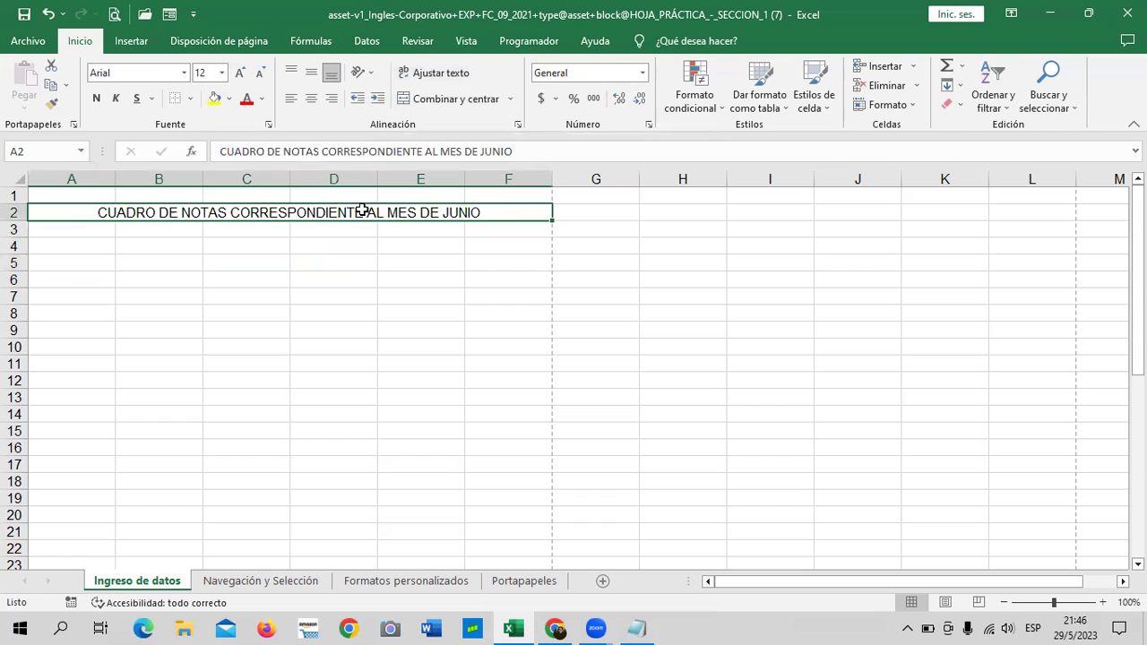
{"action": "double_click", "coordinate": [512, 213]}
Append 'DEL PRIMER PERIODO' to the merged title after JUNIO, correcting the typos.
{"action": "type", "text": "DEL LPRIMER "}
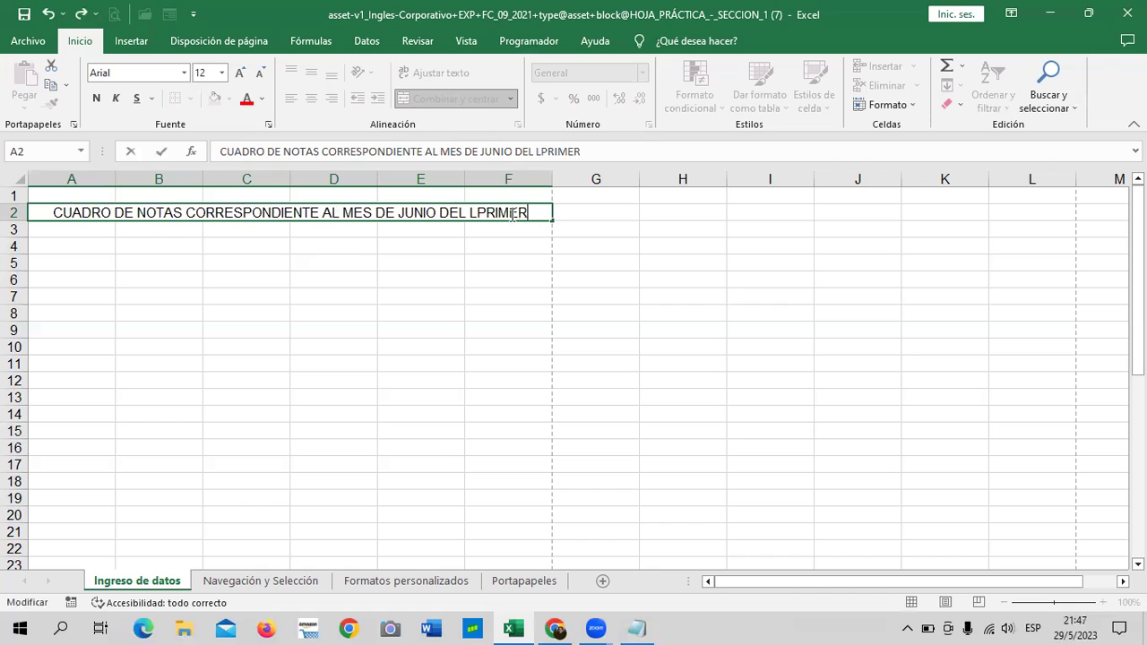
{"action": "type", "text": "PERIID"}
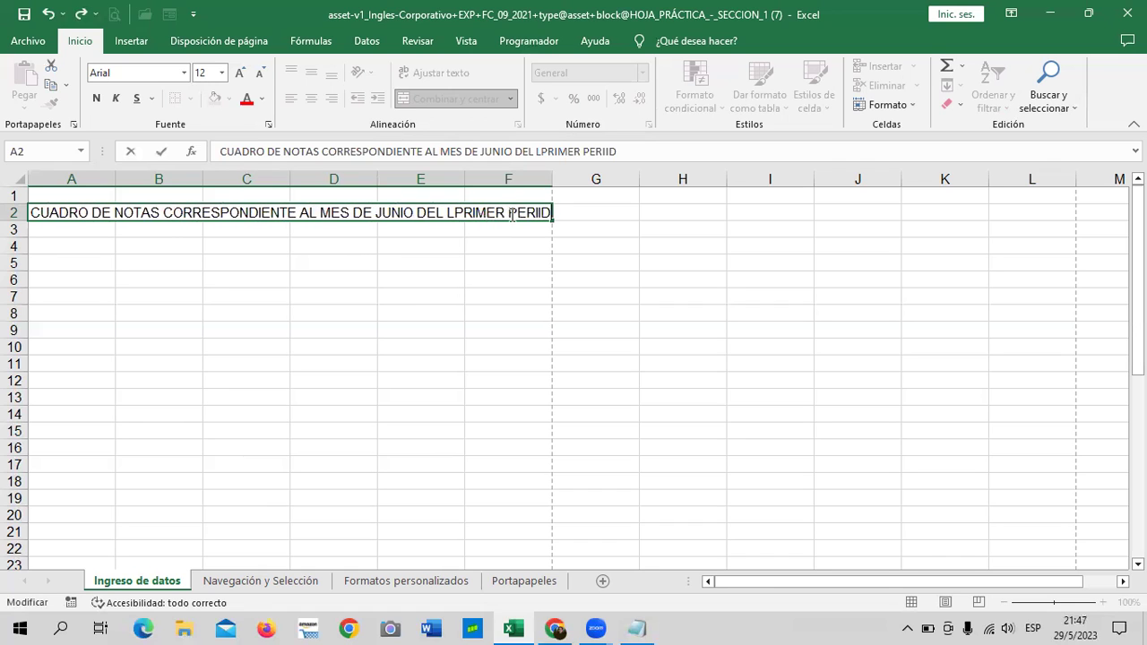
{"action": "type", "text": "O"}
{"action": "key", "text": "BackSpace"}
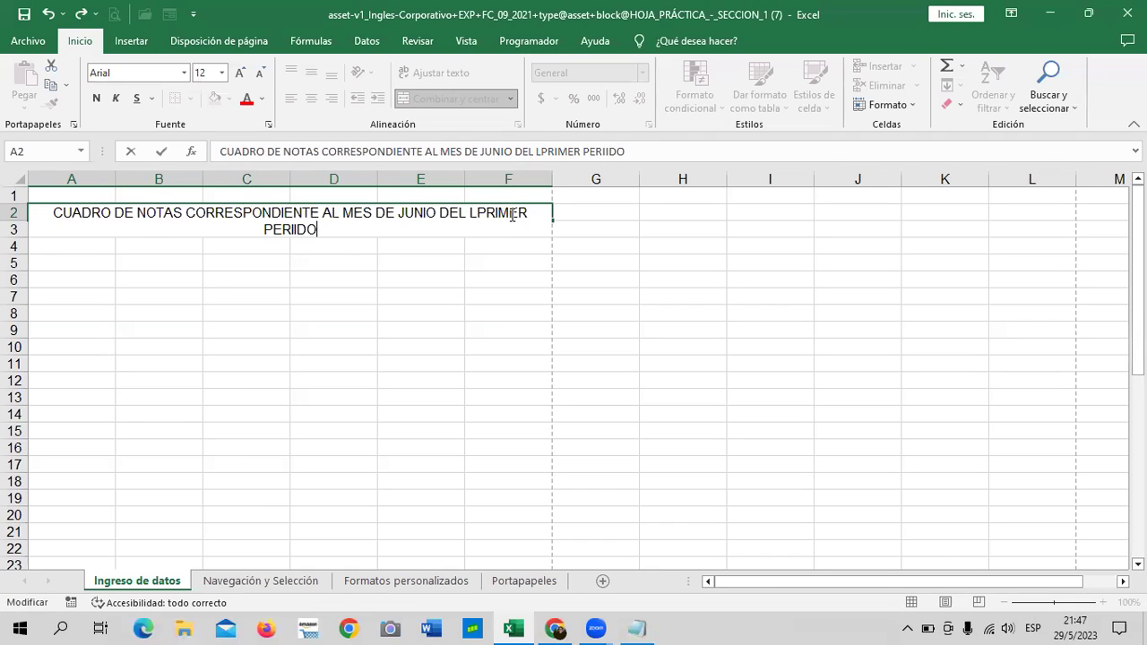
{"action": "key", "text": "BackSpace"}
{"action": "key", "text": "BackSpace"}
{"action": "key", "text": "BackSpace"}
{"action": "key", "text": "BackSpace"}
{"action": "key", "text": "BackSpace"}
{"action": "type", "text": "PRIMER PERIODO"}
{"action": "key", "text": "Return"}
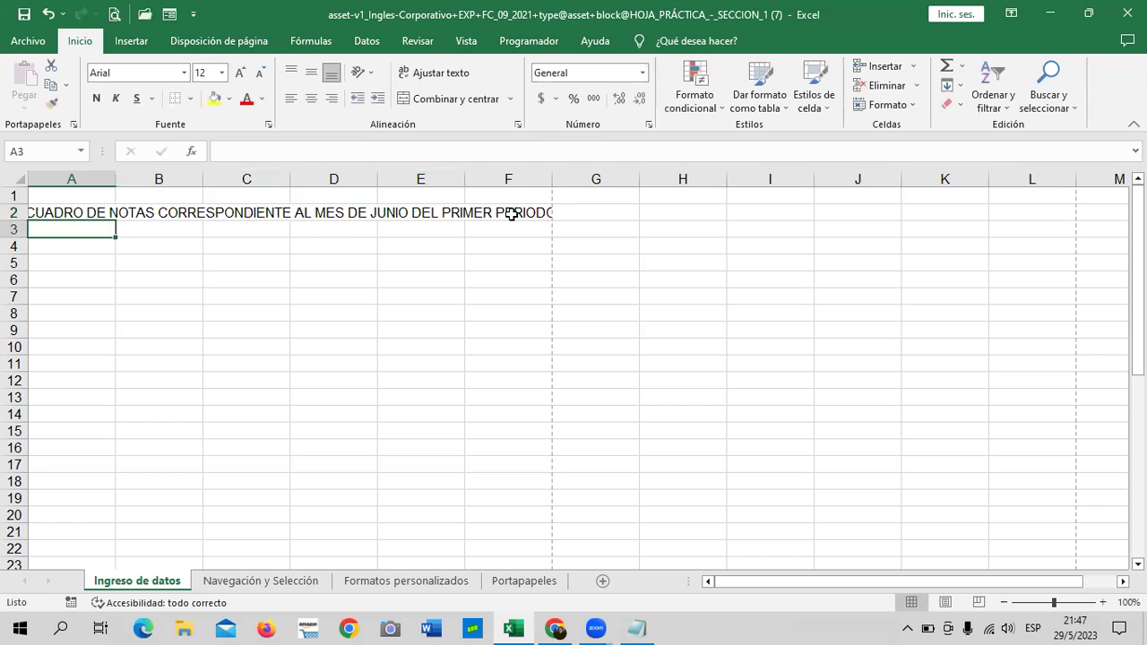
{"action": "left_click", "coordinate": [468, 312]}
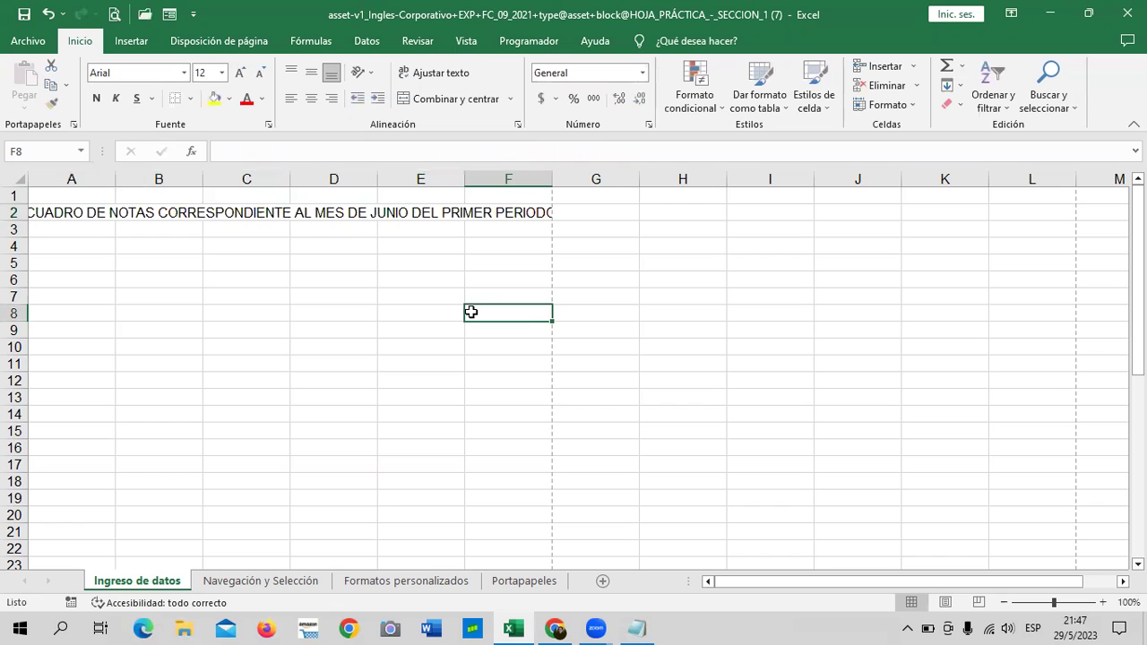
{"action": "left_click", "coordinate": [416, 211]}
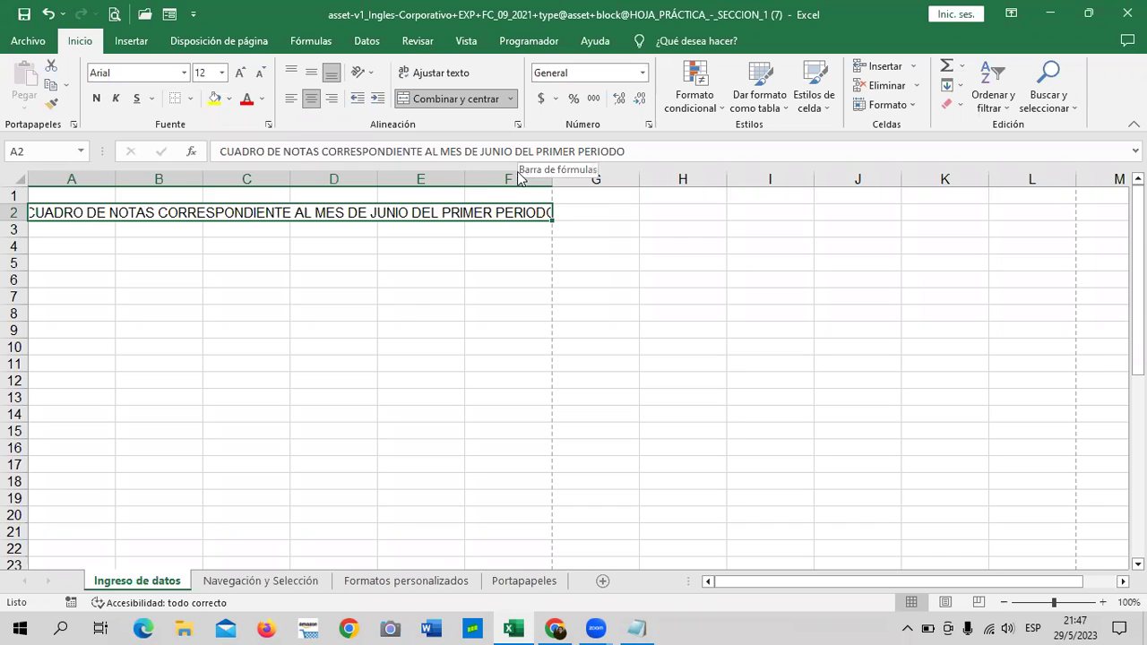
Toggle text wrapping on the merged title on and off, then undo the wrap.
{"action": "left_click", "coordinate": [402, 314]}
{"action": "left_click", "coordinate": [386, 213]}
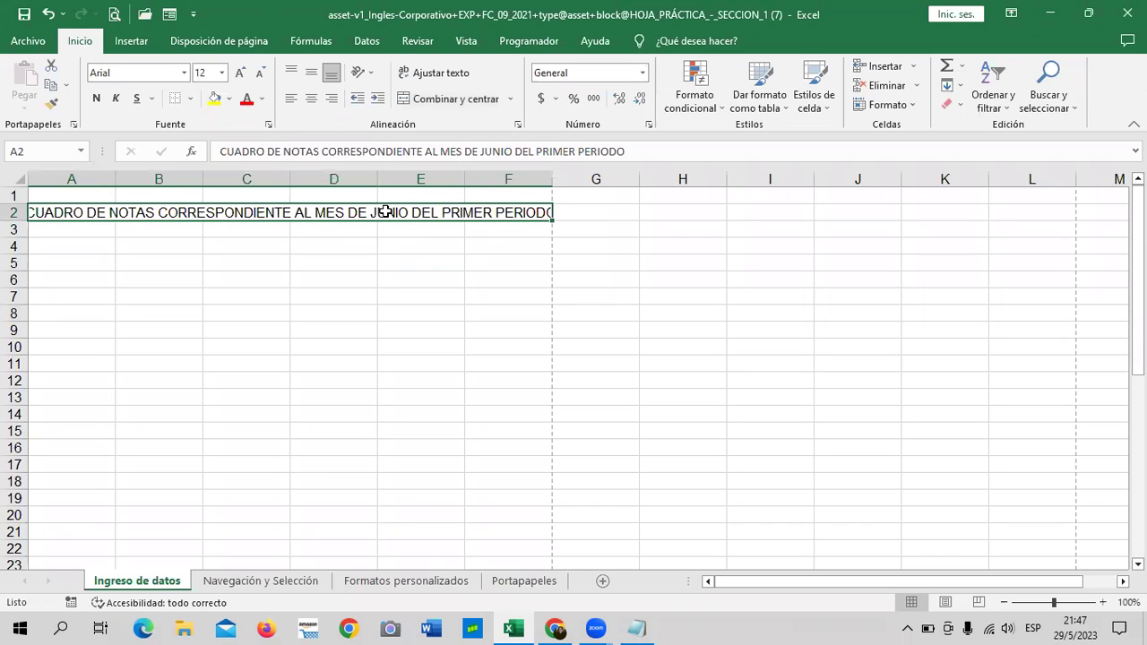
{"action": "left_click", "coordinate": [441, 75]}
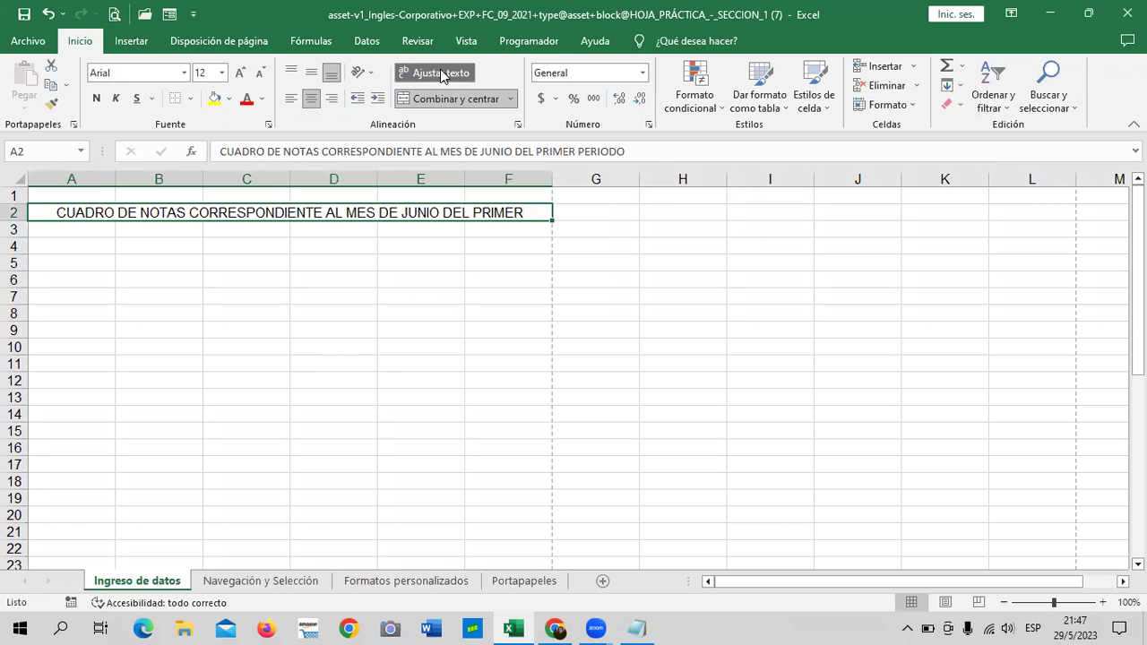
{"action": "left_click", "coordinate": [349, 368]}
{"action": "left_click", "coordinate": [363, 212]}
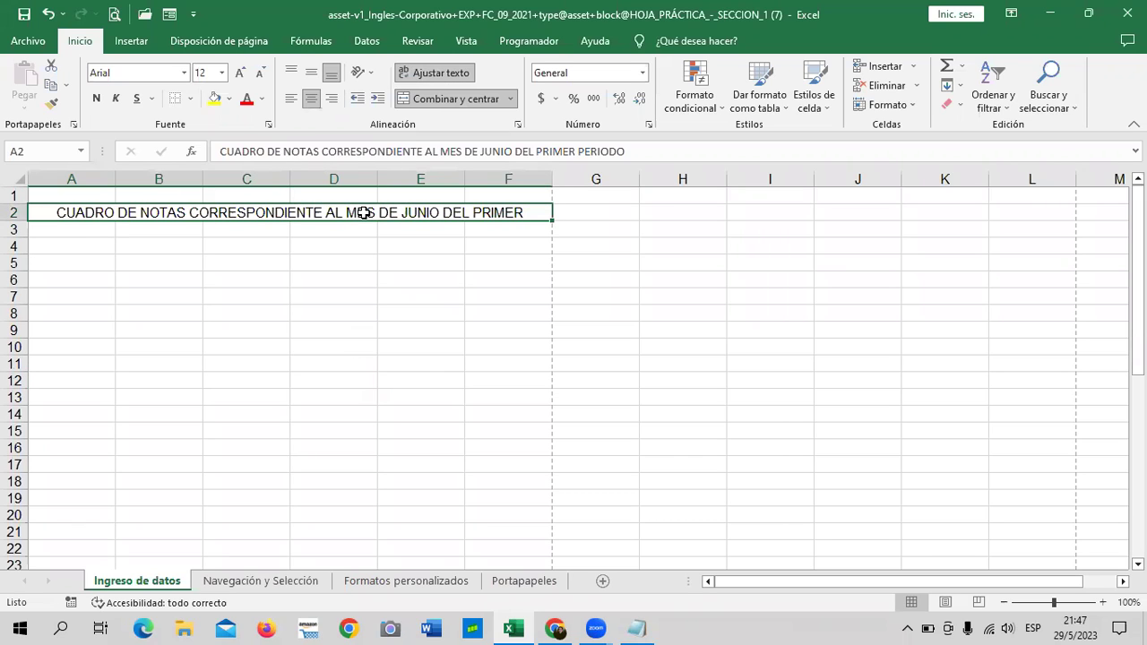
{"action": "left_click", "coordinate": [427, 76]}
{"action": "left_click", "coordinate": [427, 76]}
{"action": "left_click", "coordinate": [381, 414]}
{"action": "left_click", "coordinate": [285, 221]}
{"action": "key", "text": "ctrl+z"}
{"action": "left_click", "coordinate": [318, 344]}
{"action": "left_click", "coordinate": [324, 209]}
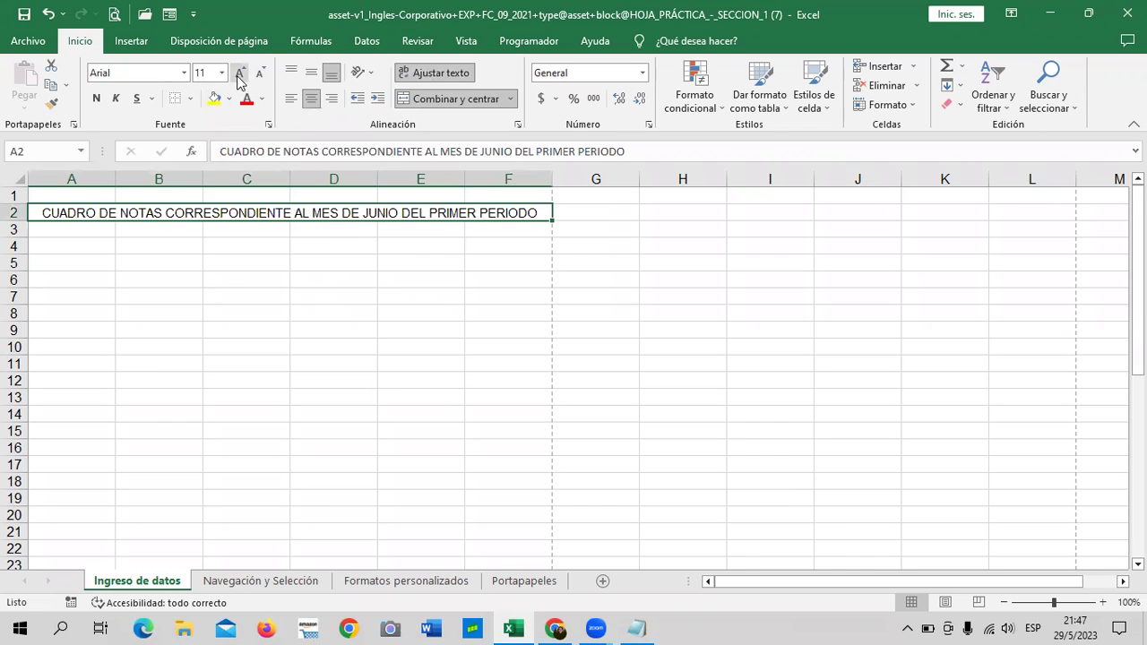
Enlarge the title font by two steps and toggle its text wrapping again.
{"action": "left_click", "coordinate": [239, 73]}
{"action": "left_click", "coordinate": [239, 73]}
{"action": "left_click", "coordinate": [333, 366]}
{"action": "left_click", "coordinate": [315, 211]}
{"action": "left_click", "coordinate": [439, 72]}
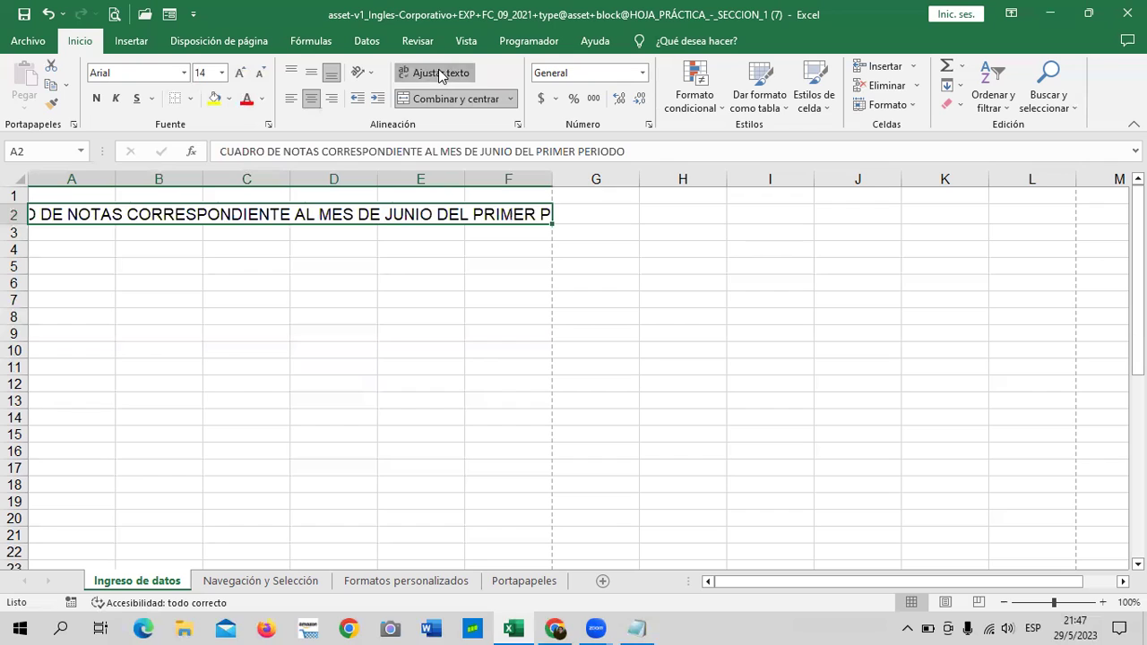
{"action": "left_click", "coordinate": [438, 69]}
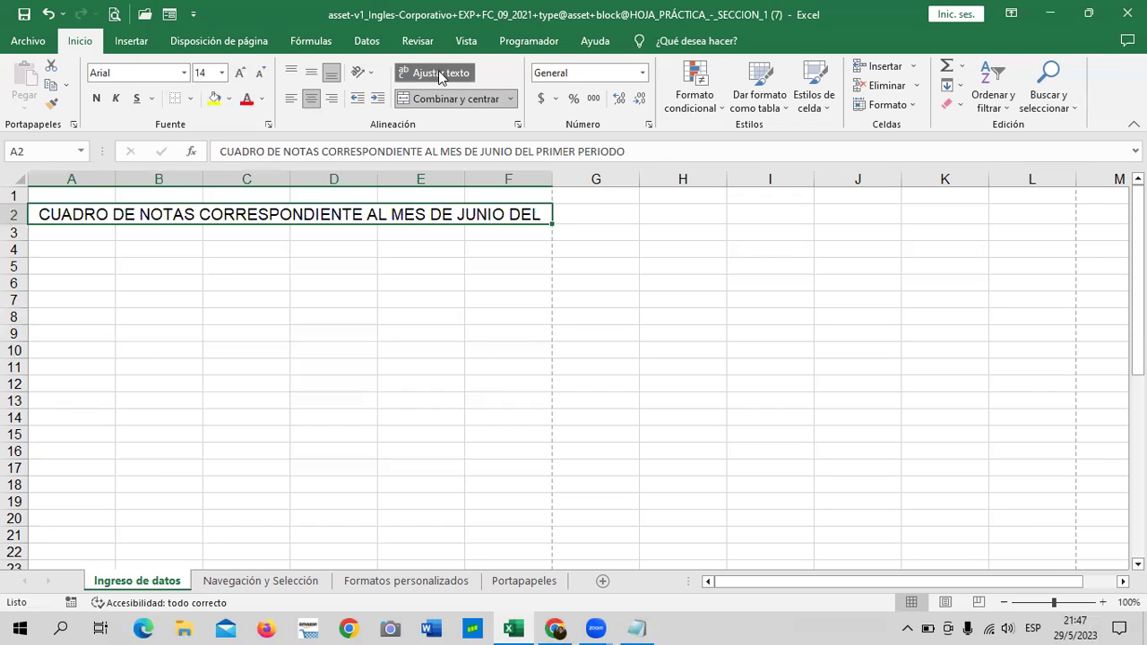
{"action": "left_click", "coordinate": [435, 367]}
{"action": "left_click", "coordinate": [431, 208]}
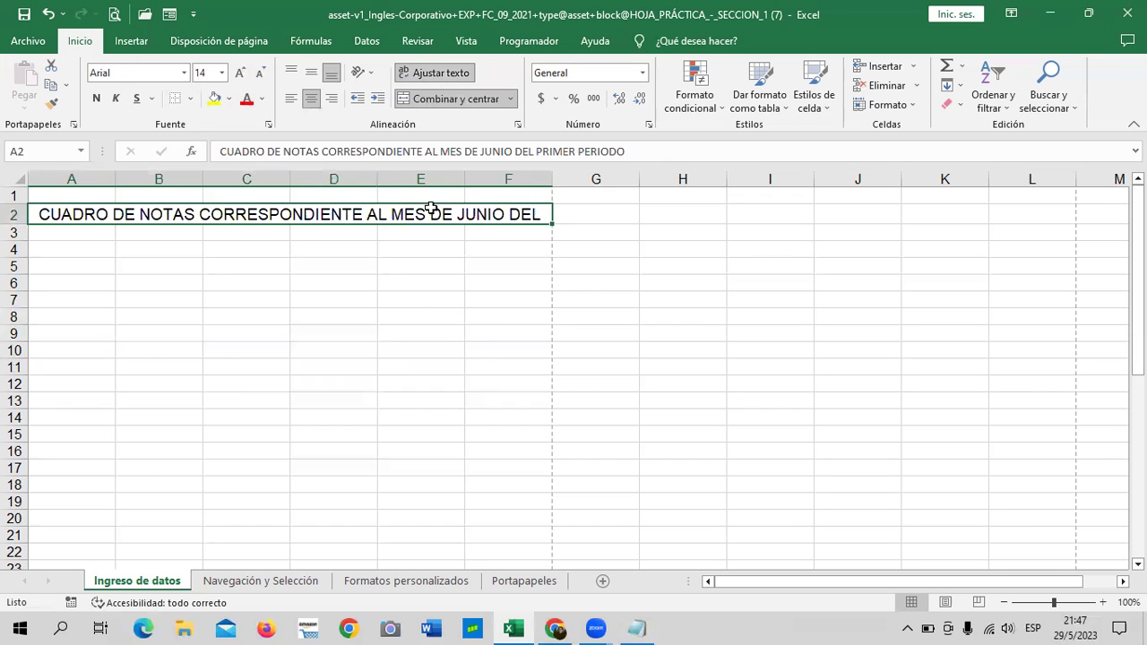
{"action": "left_click", "coordinate": [442, 75]}
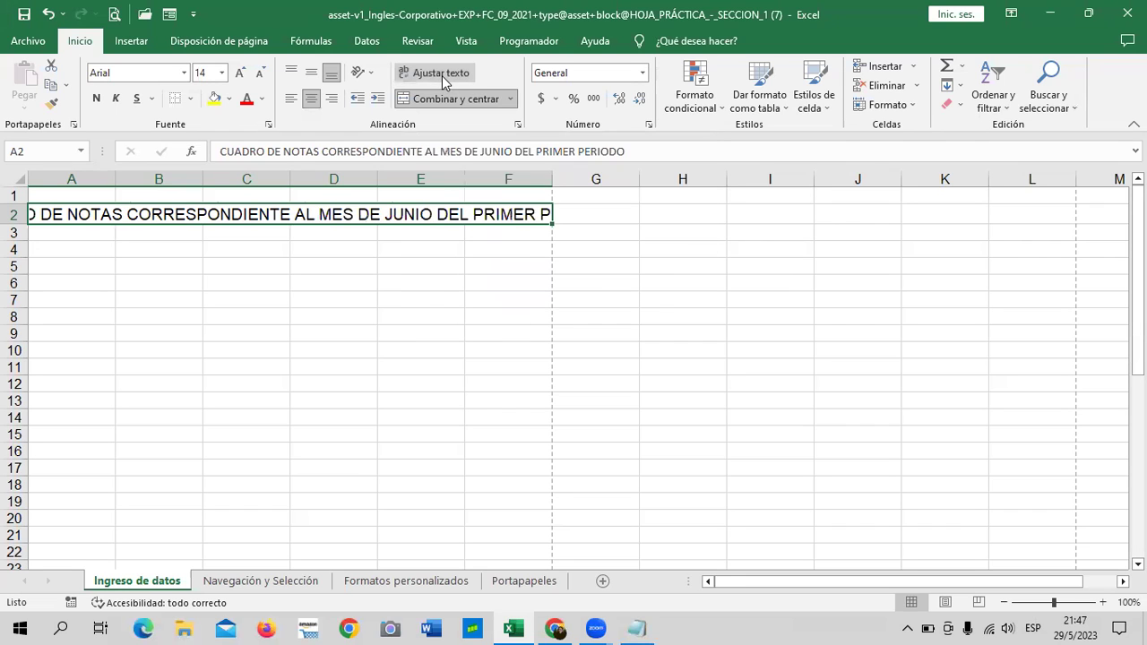
Unmerge the title, then merge and centre it again across A2:F2.
{"action": "left_click", "coordinate": [328, 371]}
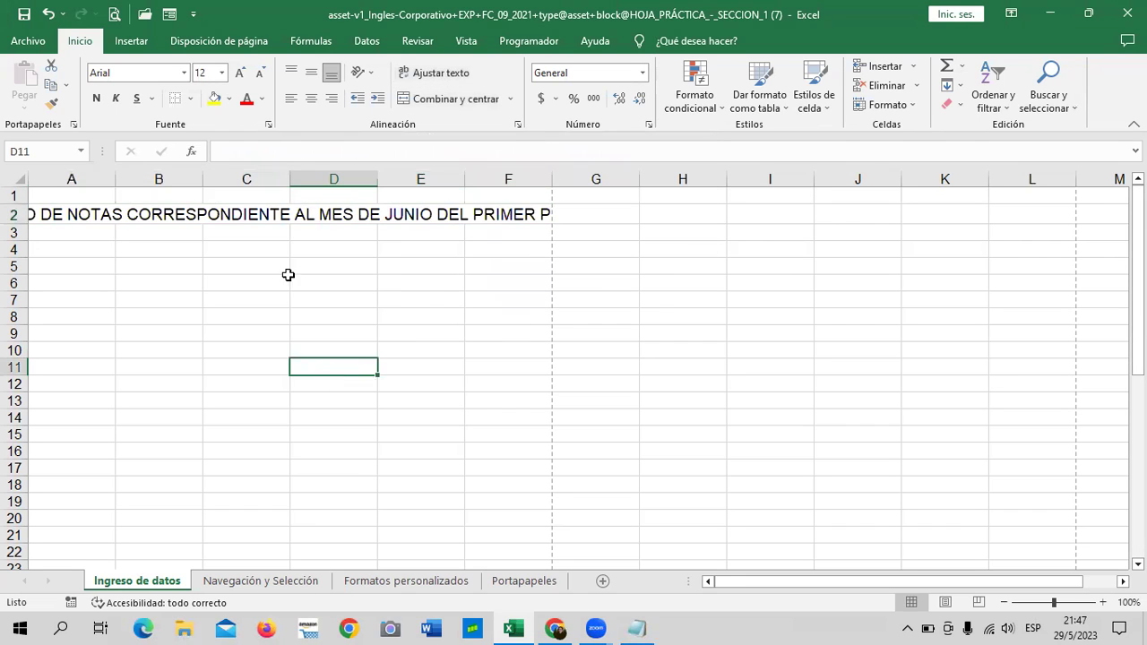
{"action": "left_click", "coordinate": [218, 211]}
{"action": "left_click", "coordinate": [451, 100]}
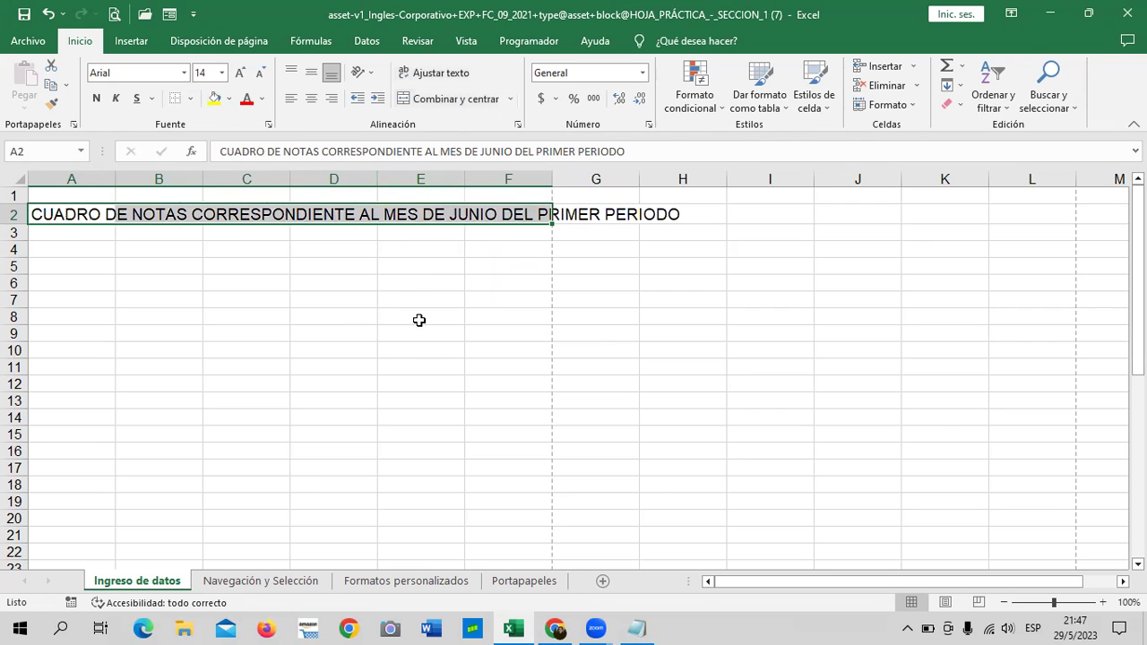
{"action": "left_click", "coordinate": [416, 366]}
{"action": "left_click", "coordinate": [333, 212]}
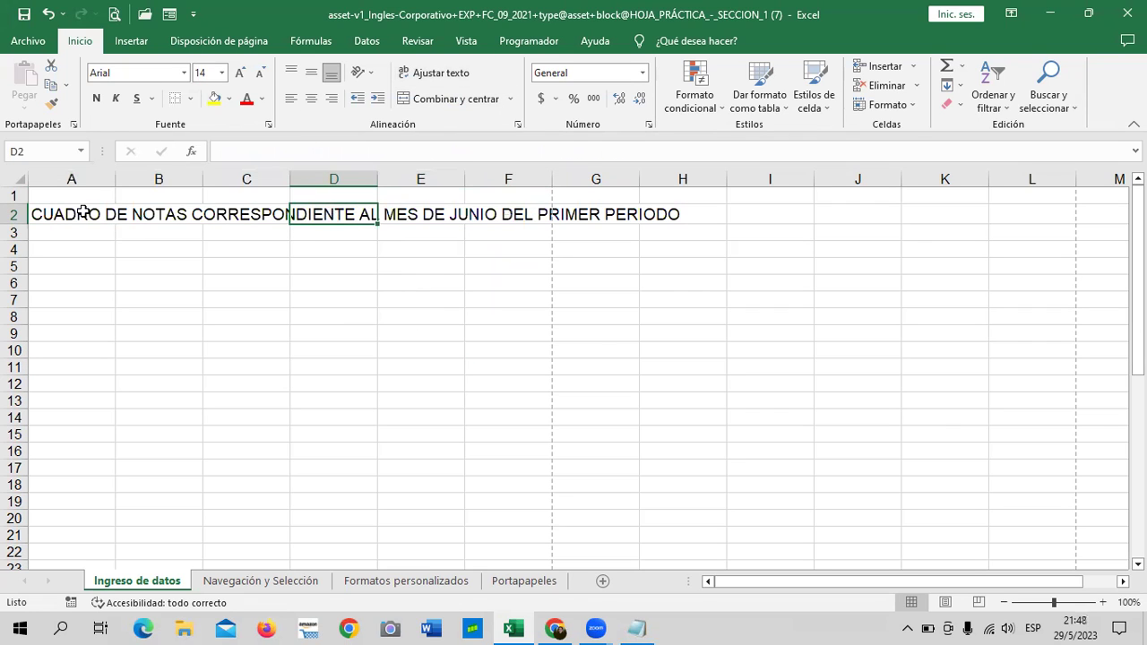
{"action": "left_click_drag", "start_coordinate": [83, 212], "coordinate": [513, 215]}
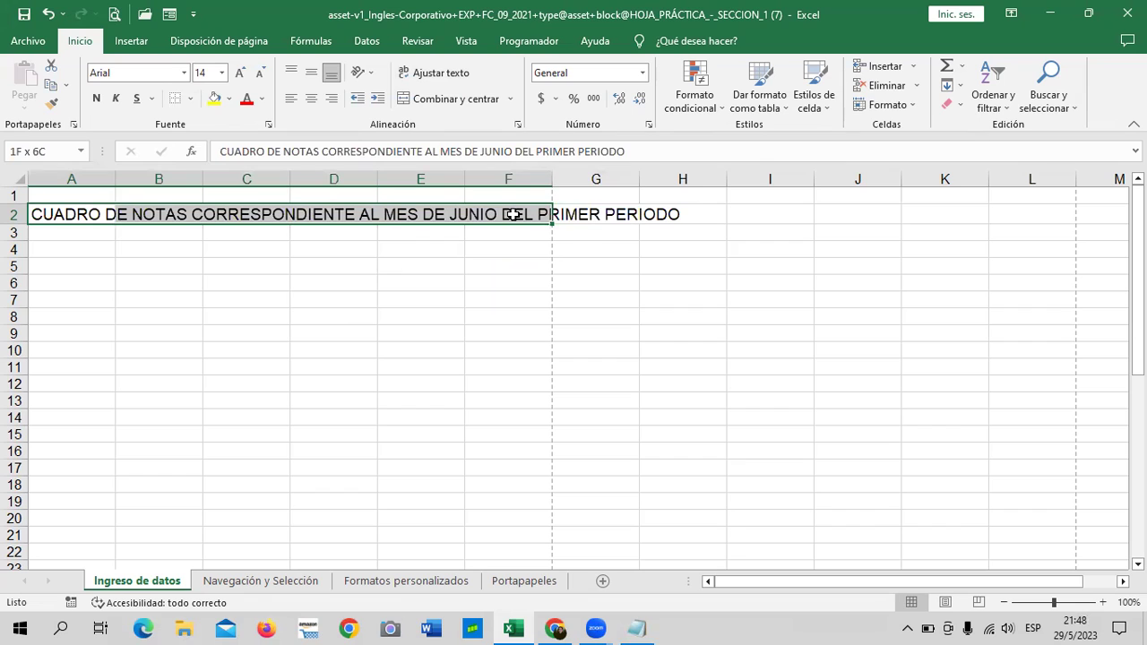
{"action": "left_click", "coordinate": [451, 99]}
Turn on text wrapping for the re-merged A2:F2 title.
{"action": "left_click", "coordinate": [439, 387]}
{"action": "left_click", "coordinate": [435, 216]}
{"action": "left_click", "coordinate": [442, 73]}
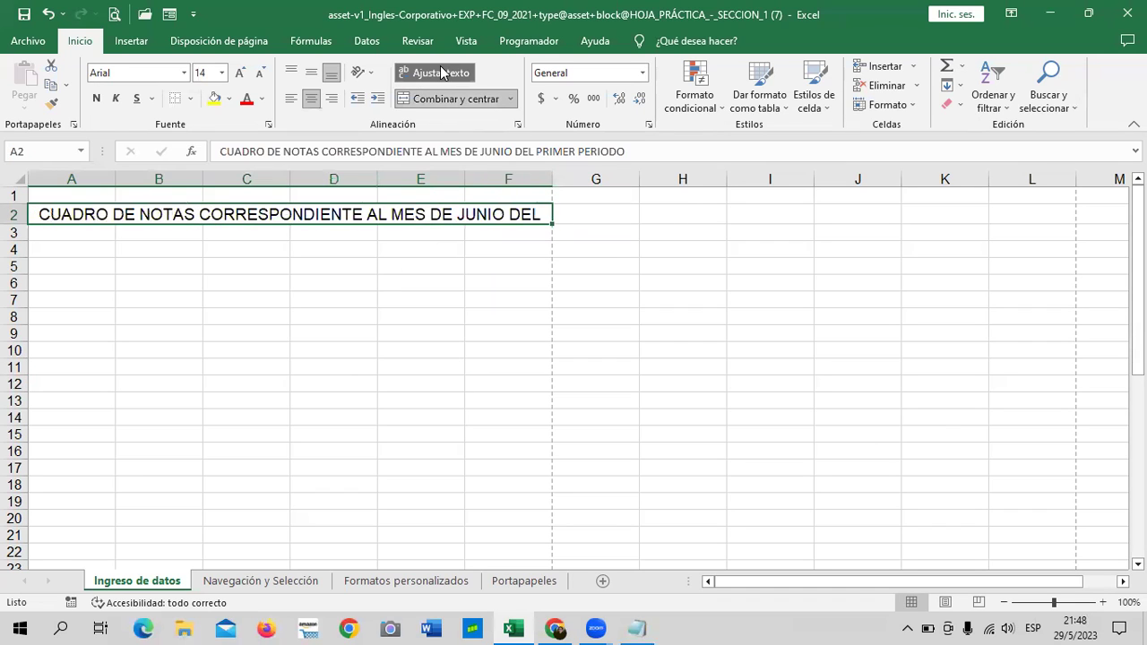
{"action": "left_click", "coordinate": [422, 385]}
{"action": "left_click", "coordinate": [328, 264]}
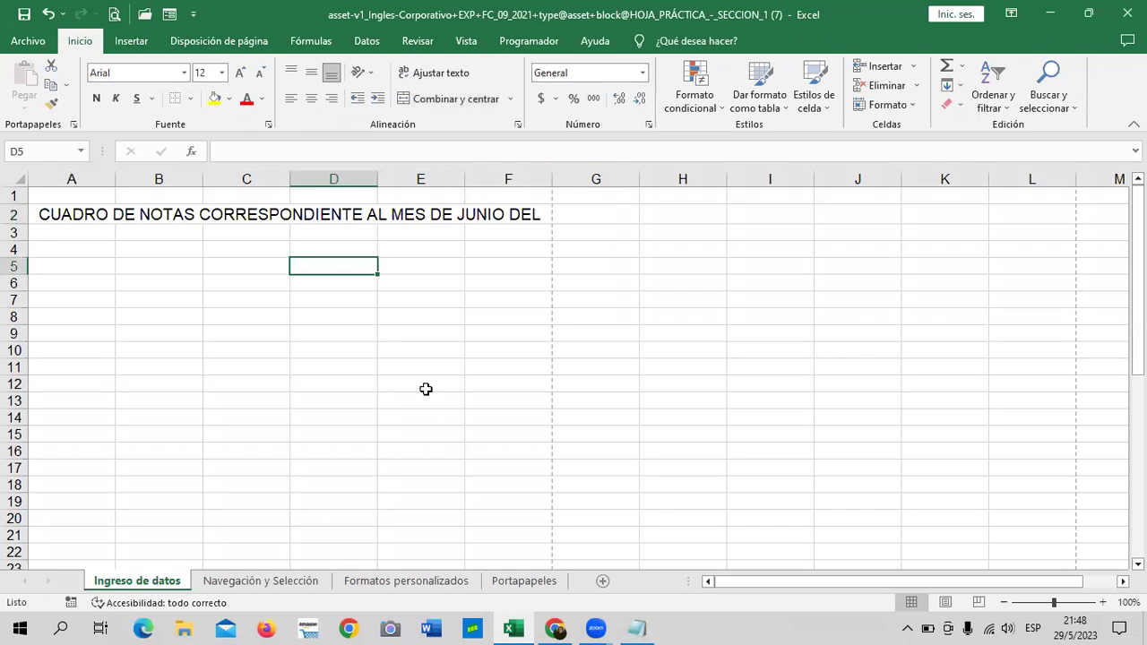
Type a student's full name in D5 and wrap it onto two lines with Ajustar texto.
{"action": "type", "text": "ANA ELIZABETH"}
{"action": "left_click_drag", "start_coordinate": [440, 382], "coordinate": [359, 346]}
{"action": "left_click", "coordinate": [343, 266]}
{"action": "left_click", "coordinate": [415, 74]}
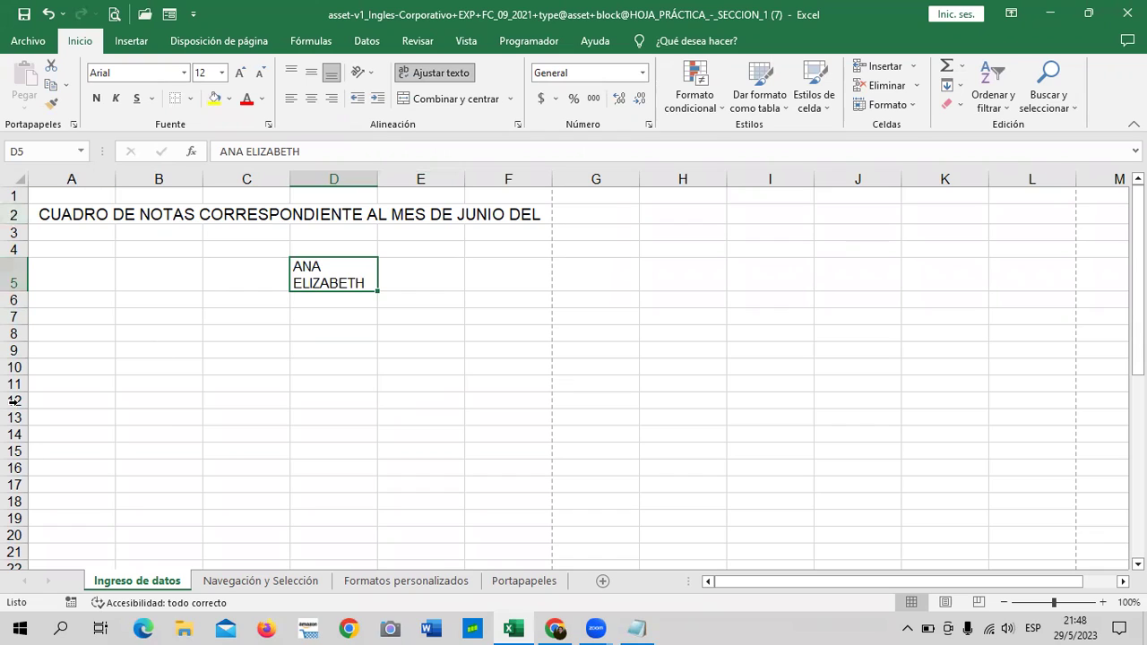
{"action": "left_click", "coordinate": [365, 430]}
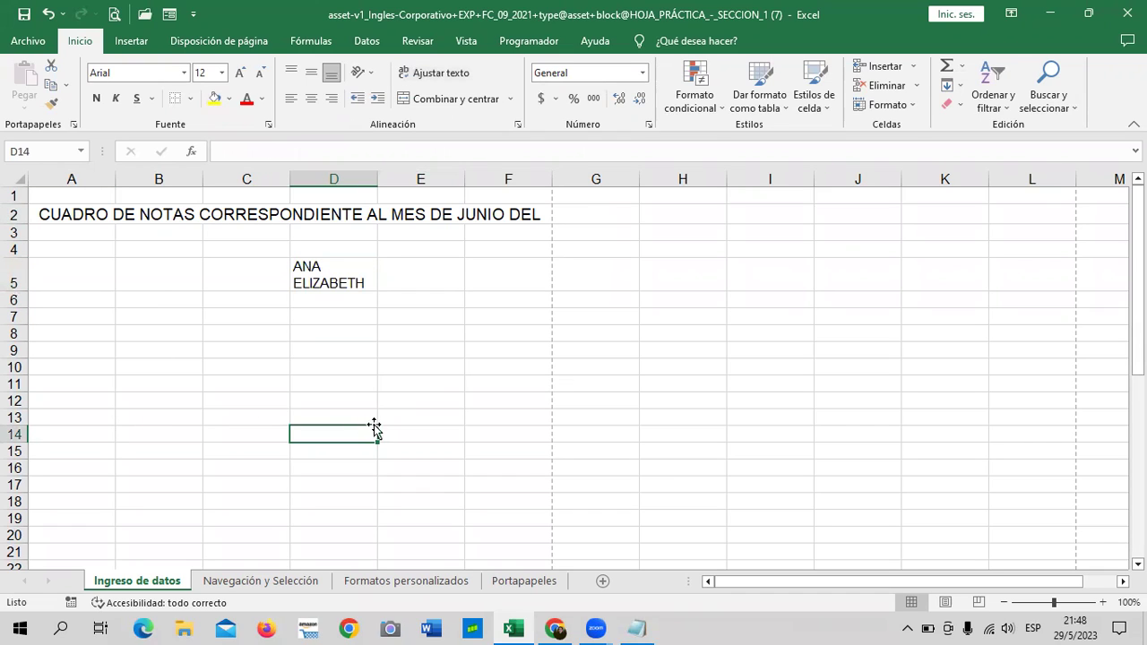
{"action": "left_click", "coordinate": [331, 280]}
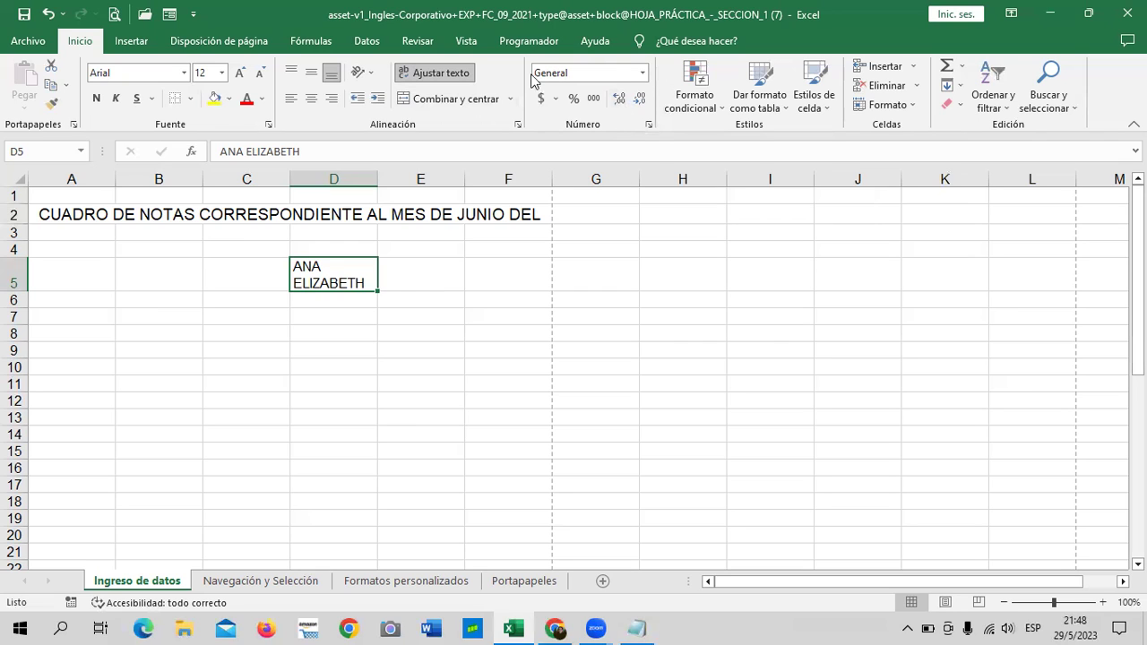
Look through the number format list without changing it, then show the Insertar tools.
{"action": "left_click", "coordinate": [636, 74]}
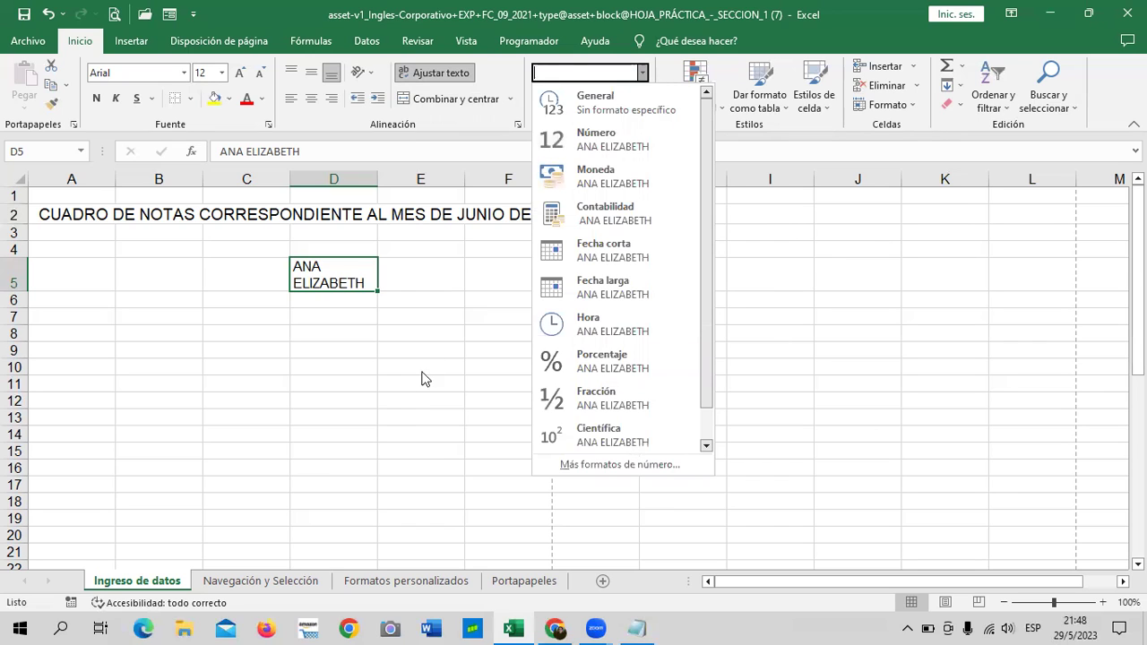
{"action": "left_click", "coordinate": [432, 335]}
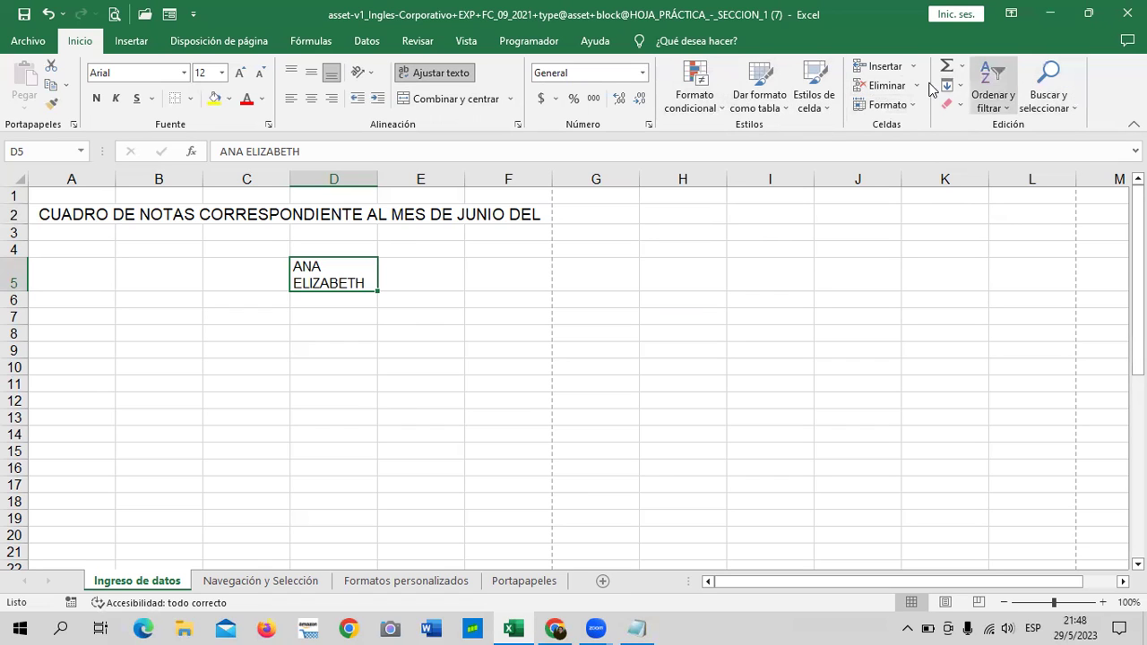
{"action": "left_click", "coordinate": [138, 45]}
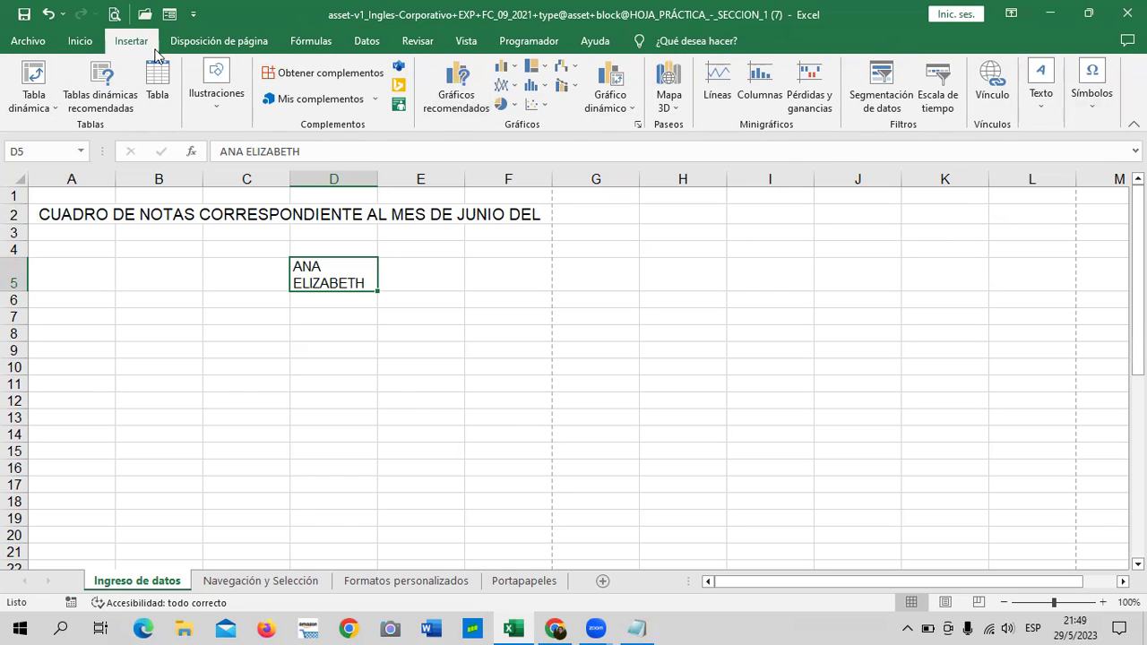
{"action": "left_click", "coordinate": [230, 42]}
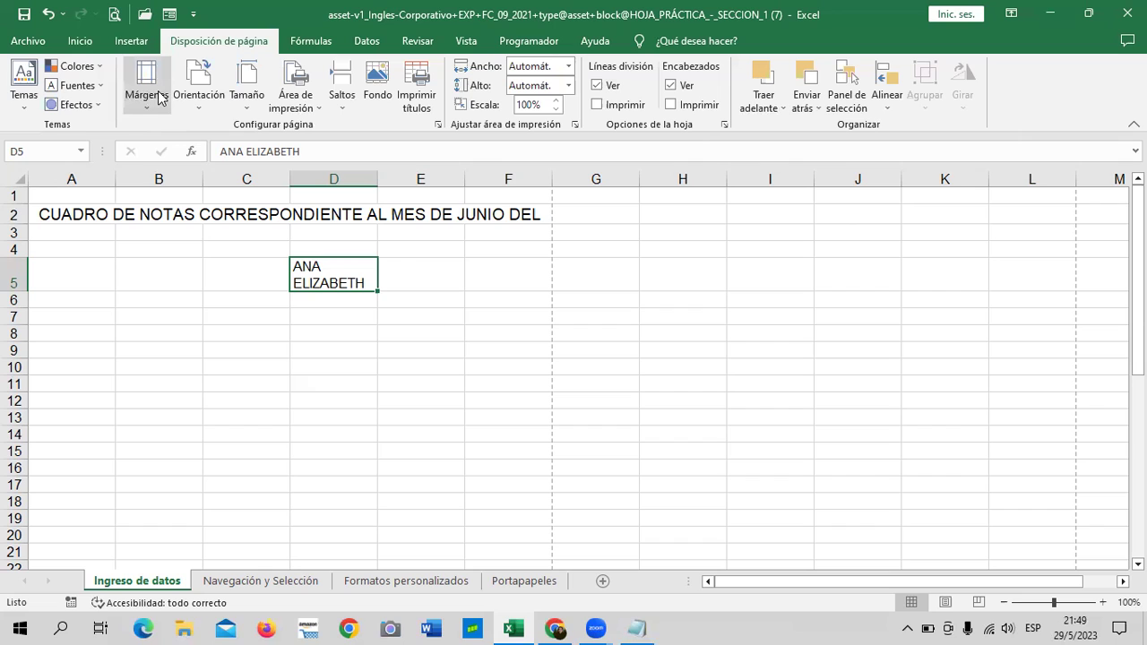
{"action": "left_click", "coordinate": [247, 108]}
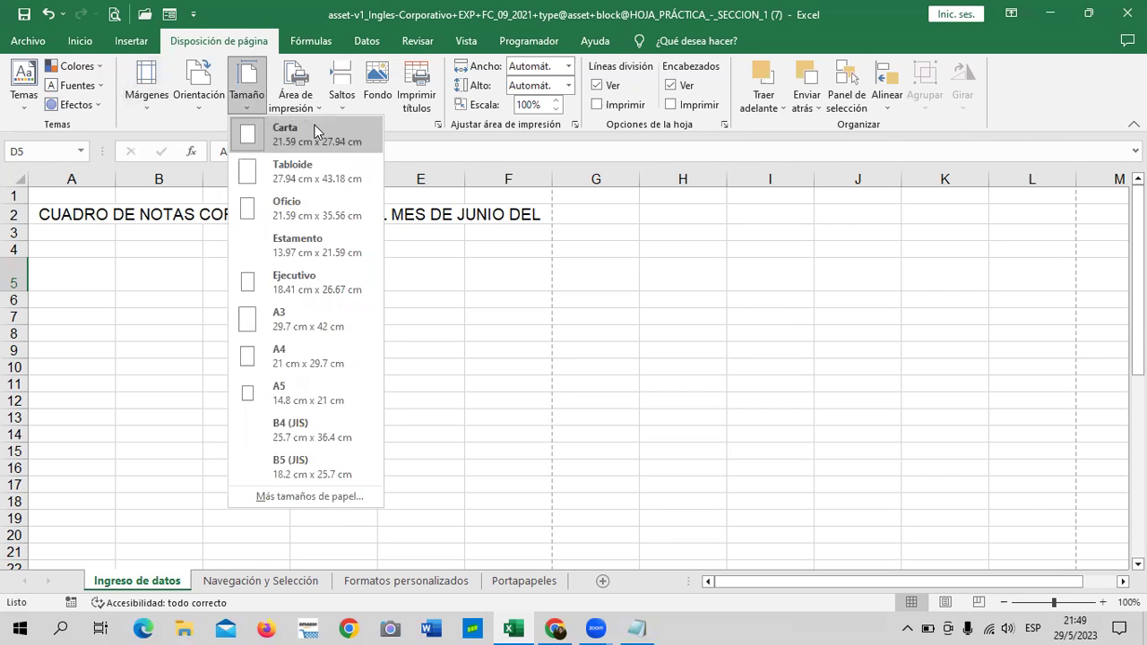
{"action": "left_click", "coordinate": [435, 345]}
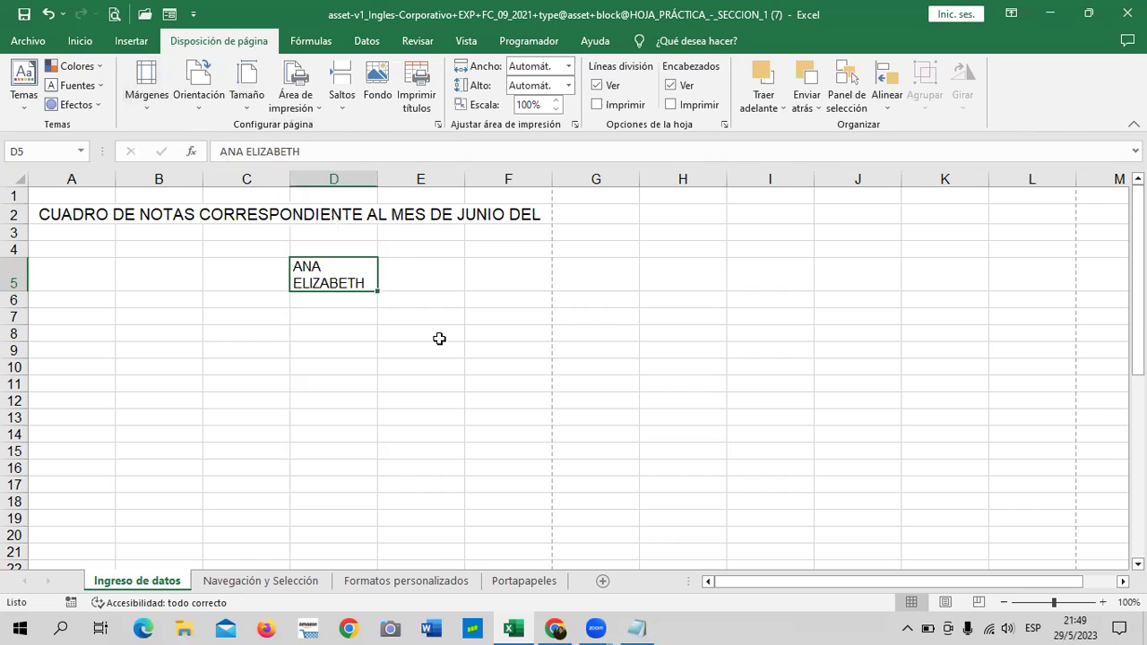
{"action": "left_click", "coordinate": [301, 43]}
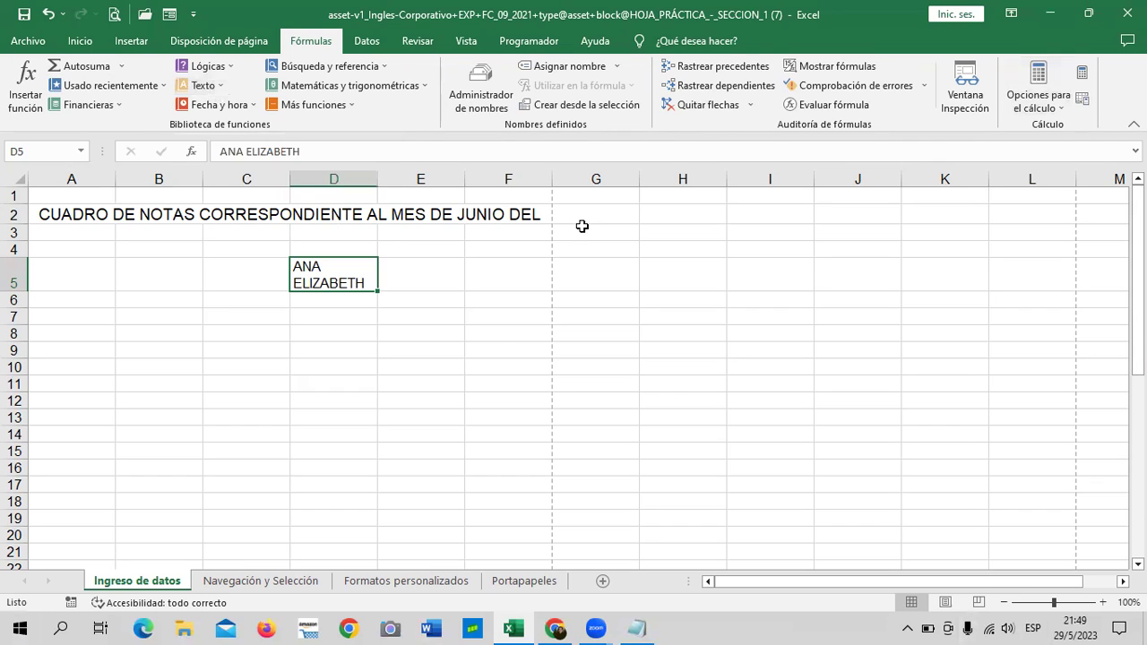
{"action": "left_click", "coordinate": [494, 333]}
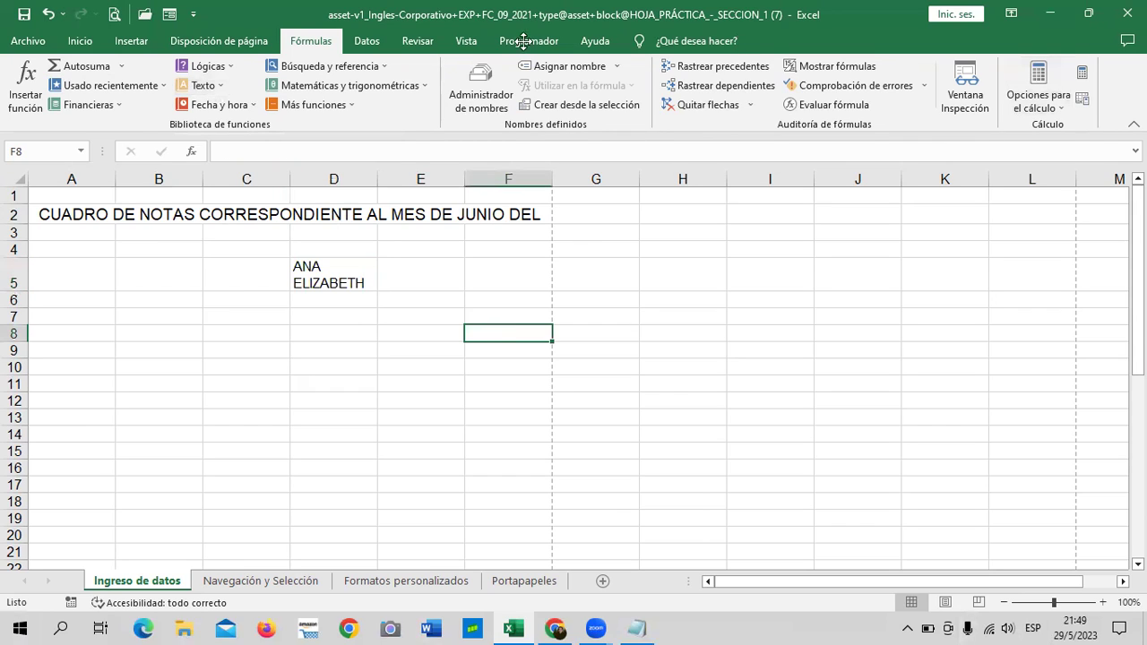
{"action": "left_click", "coordinate": [633, 370]}
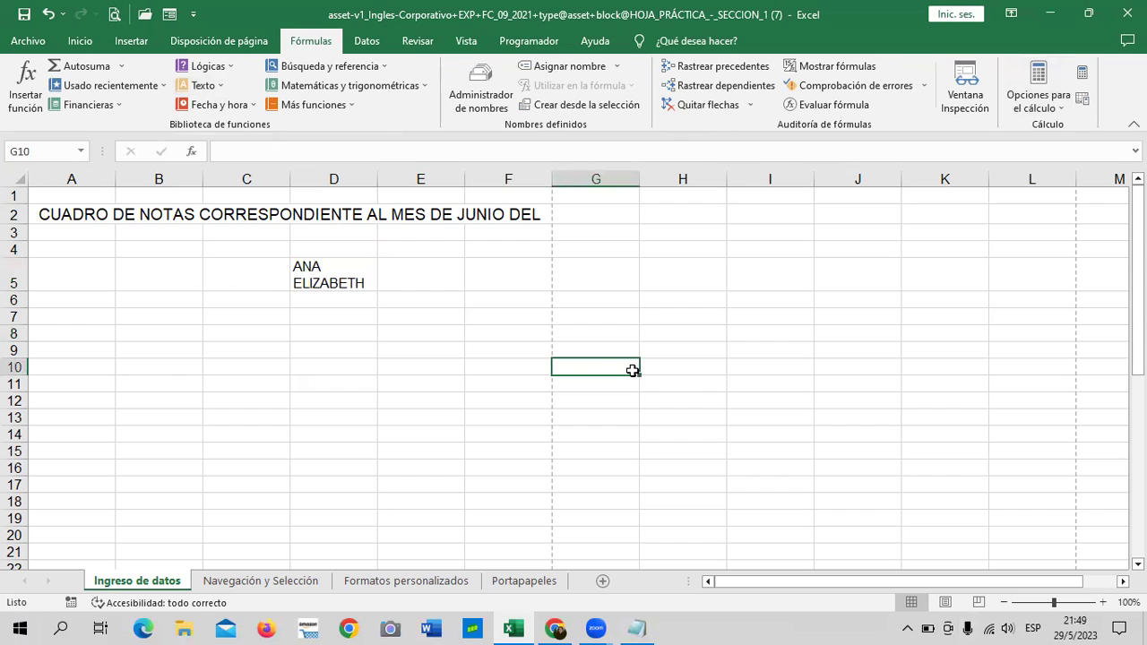
{"action": "left_click", "coordinate": [456, 299]}
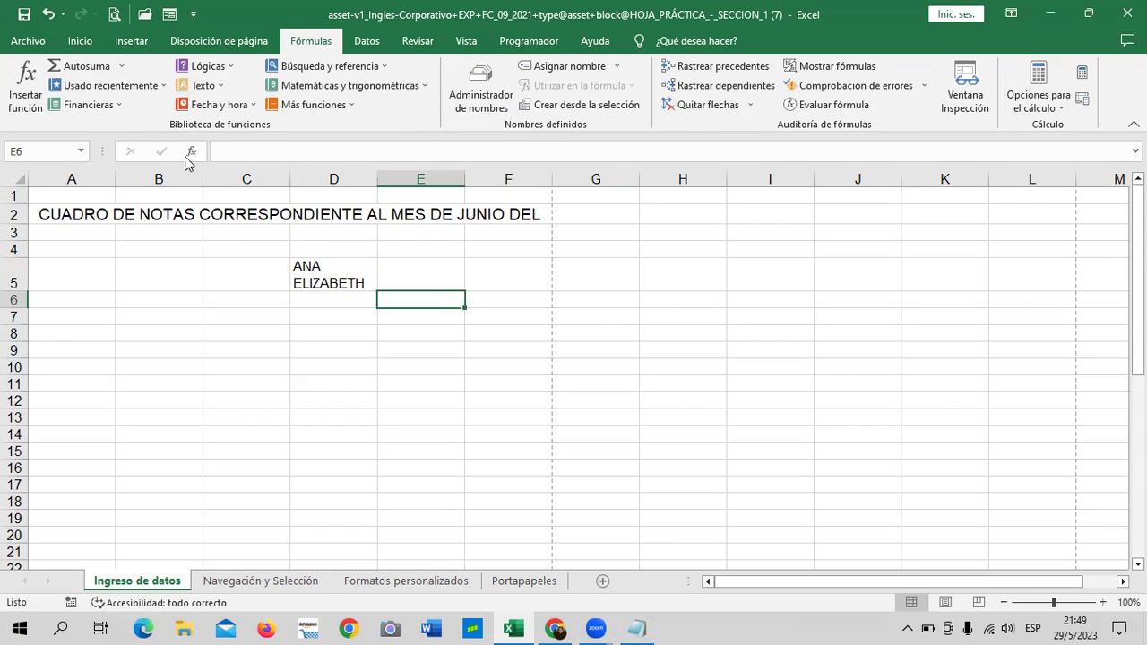
{"action": "key", "text": "alt+b"}
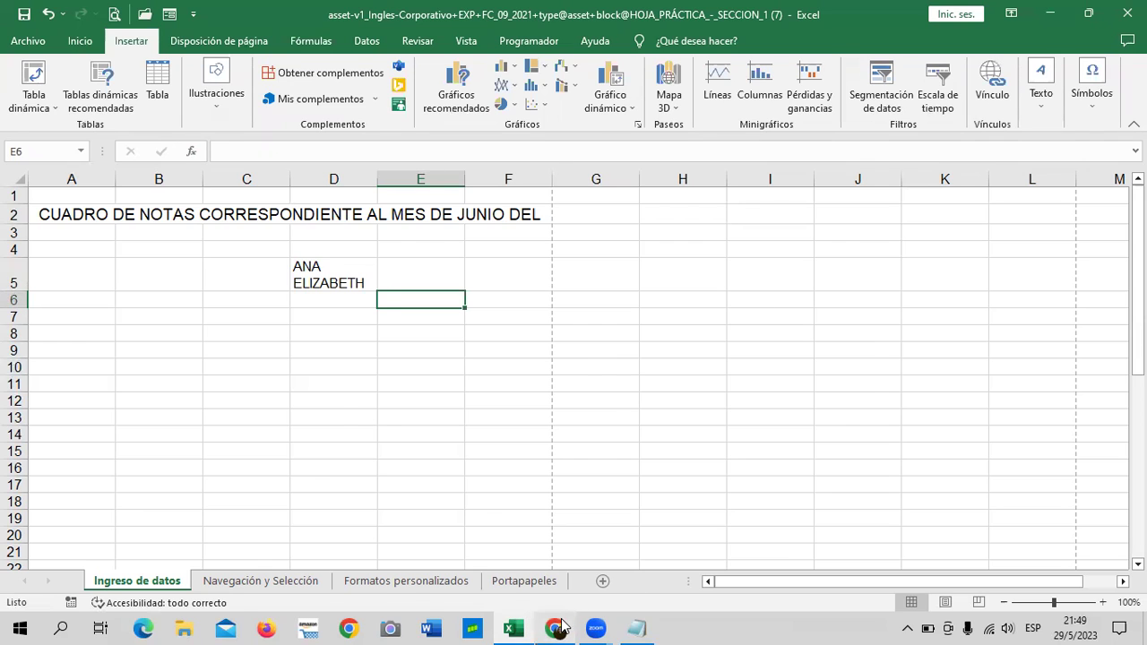
Switch to the course lesson page in Chrome.
{"action": "left_click", "coordinate": [563, 627]}
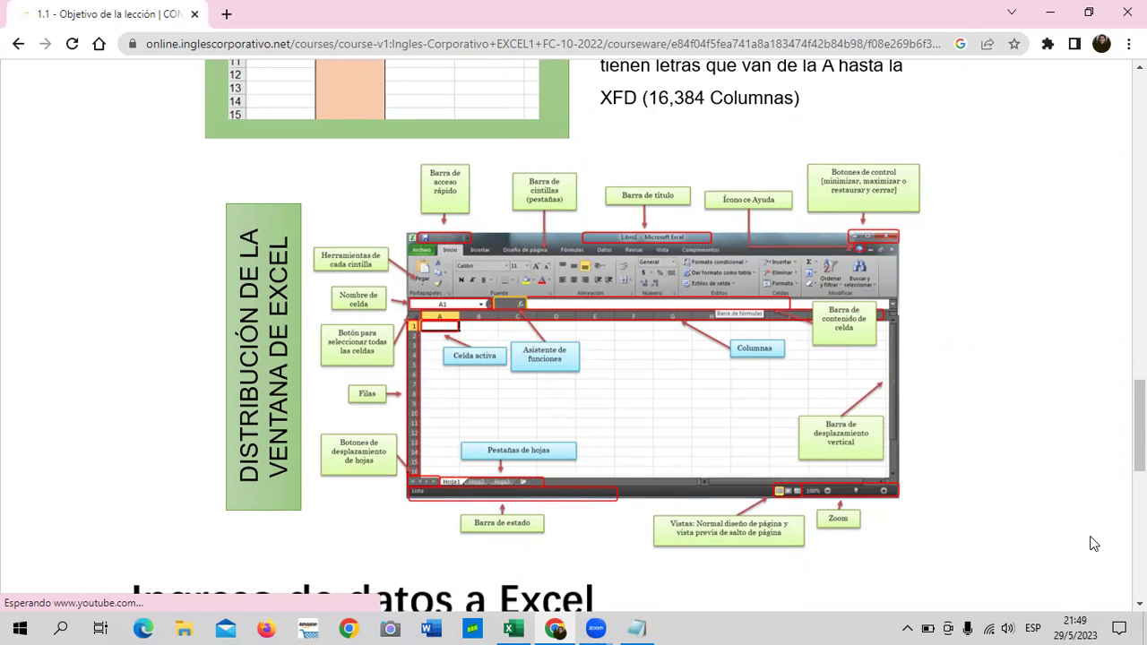
{"action": "left_click", "coordinate": [511, 627]}
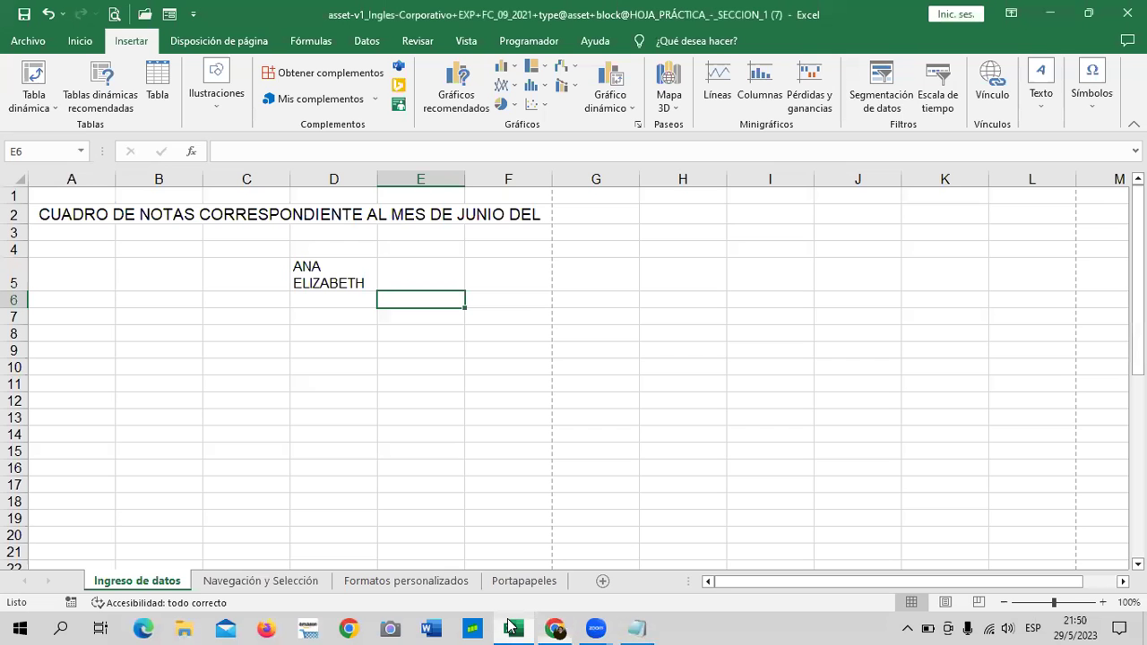
{"action": "left_click", "coordinate": [276, 404]}
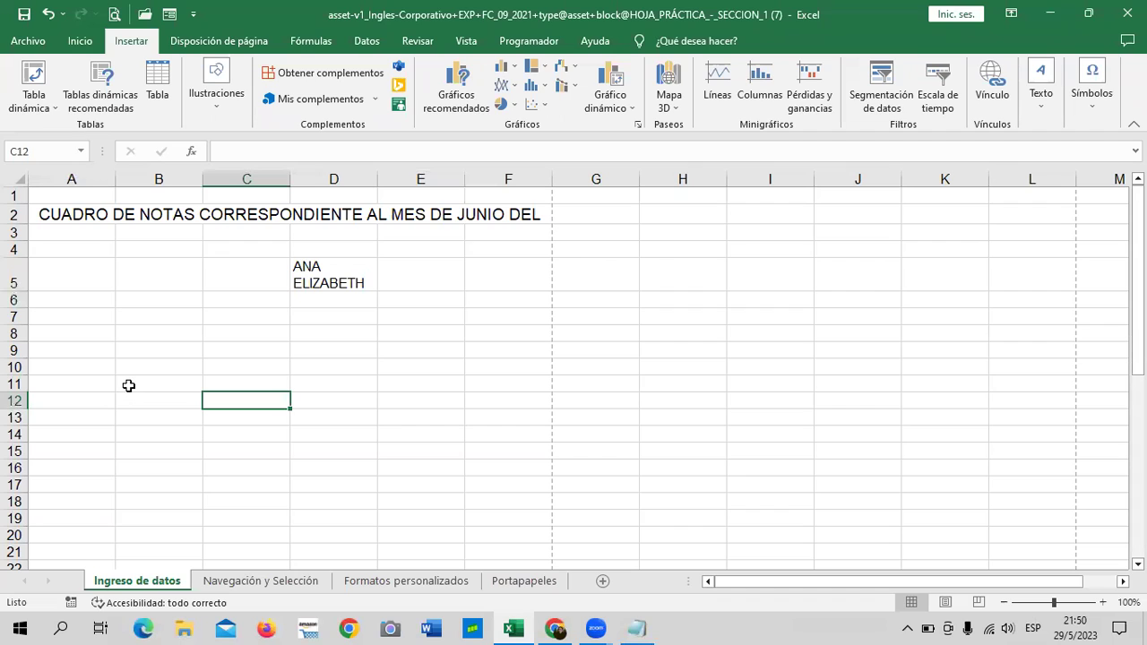
{"action": "left_click", "coordinate": [397, 399]}
{"action": "left_click", "coordinate": [891, 432]}
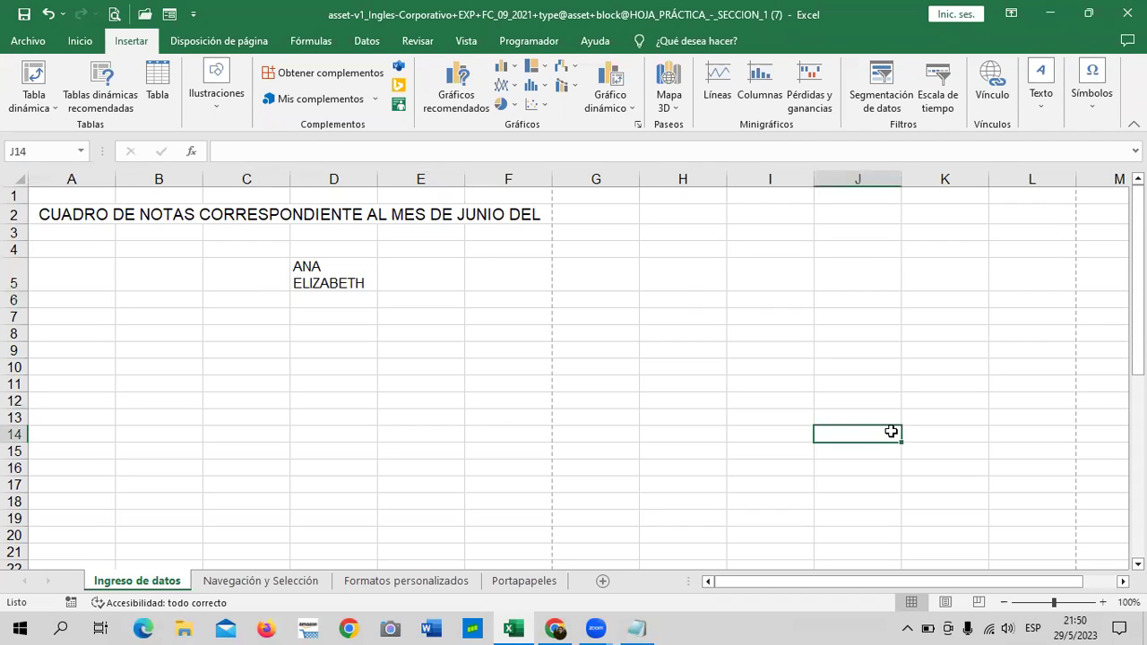
{"action": "left_click", "coordinate": [948, 470]}
{"action": "left_click", "coordinate": [659, 488]}
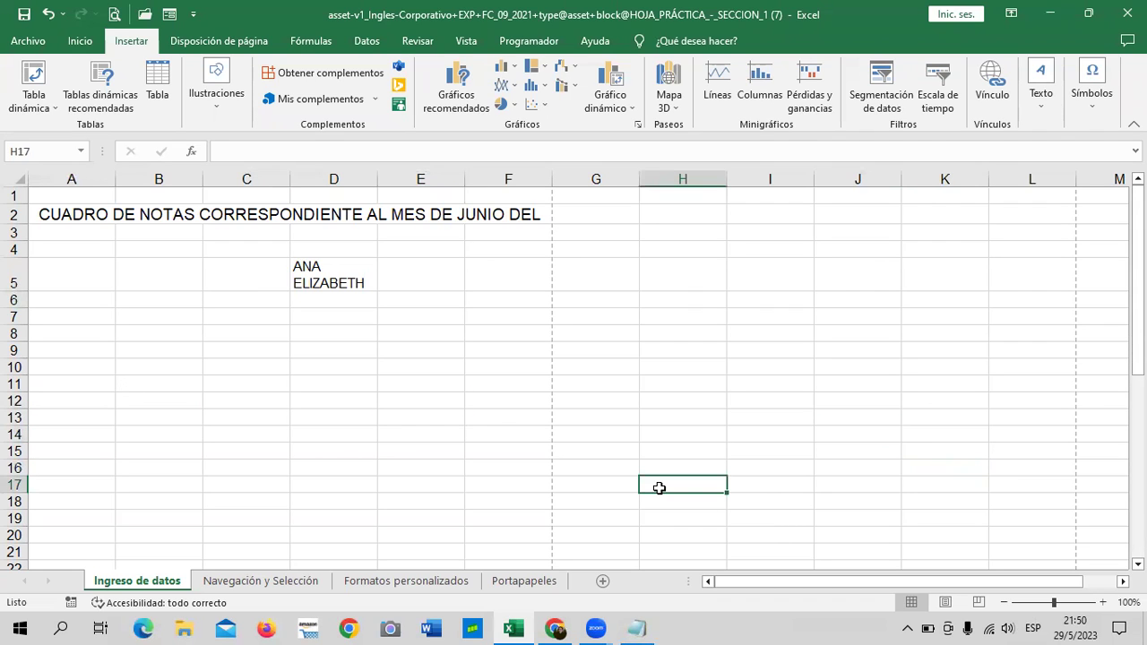
{"action": "left_click", "coordinate": [767, 214]}
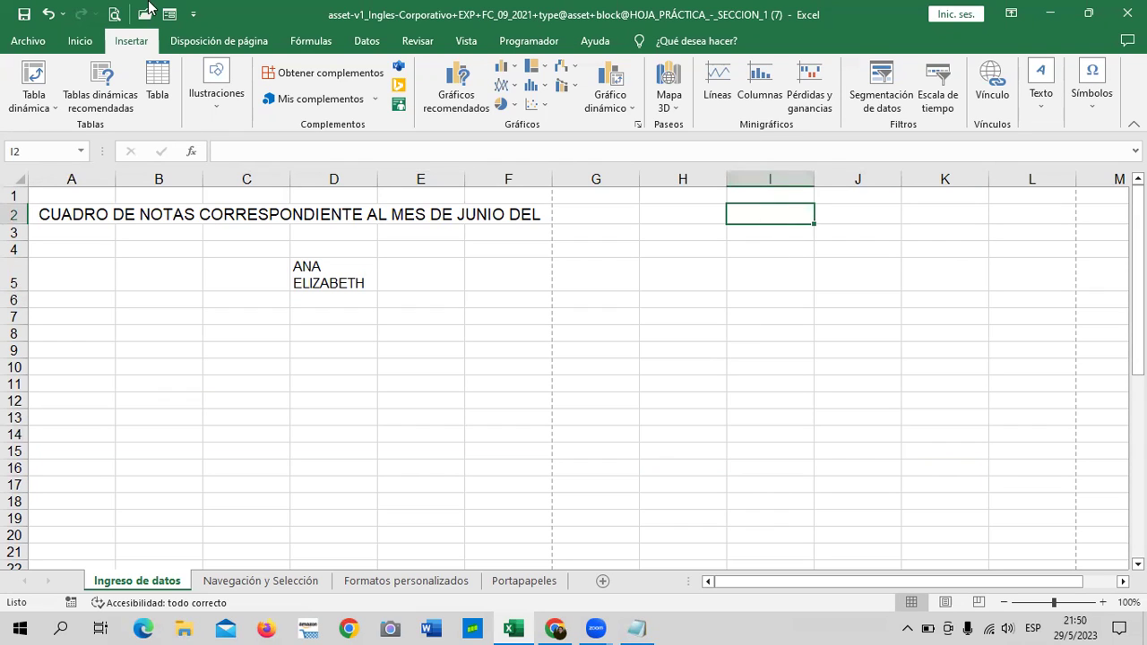
{"action": "left_click", "coordinate": [56, 150]}
{"action": "key", "text": "BackSpace"}
{"action": "type", "text": "C5000"}
{"action": "key", "text": "Return"}
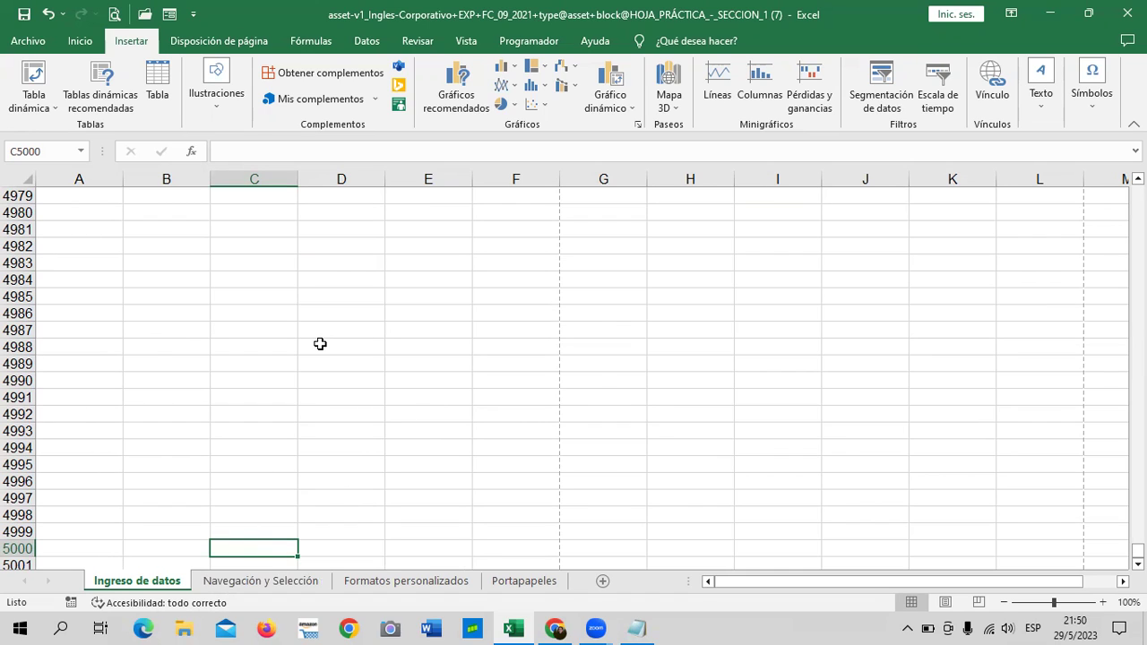
{"action": "left_click", "coordinate": [403, 348]}
{"action": "scroll", "coordinate": [397, 377], "scroll_direction": "up", "scroll_amount": 6}
{"action": "scroll", "coordinate": [414, 362], "scroll_direction": "up", "scroll_amount": 8}
{"action": "scroll", "coordinate": [414, 362], "scroll_direction": "up", "scroll_amount": 15}
{"action": "scroll", "coordinate": [407, 381], "scroll_direction": "up", "scroll_amount": 7}
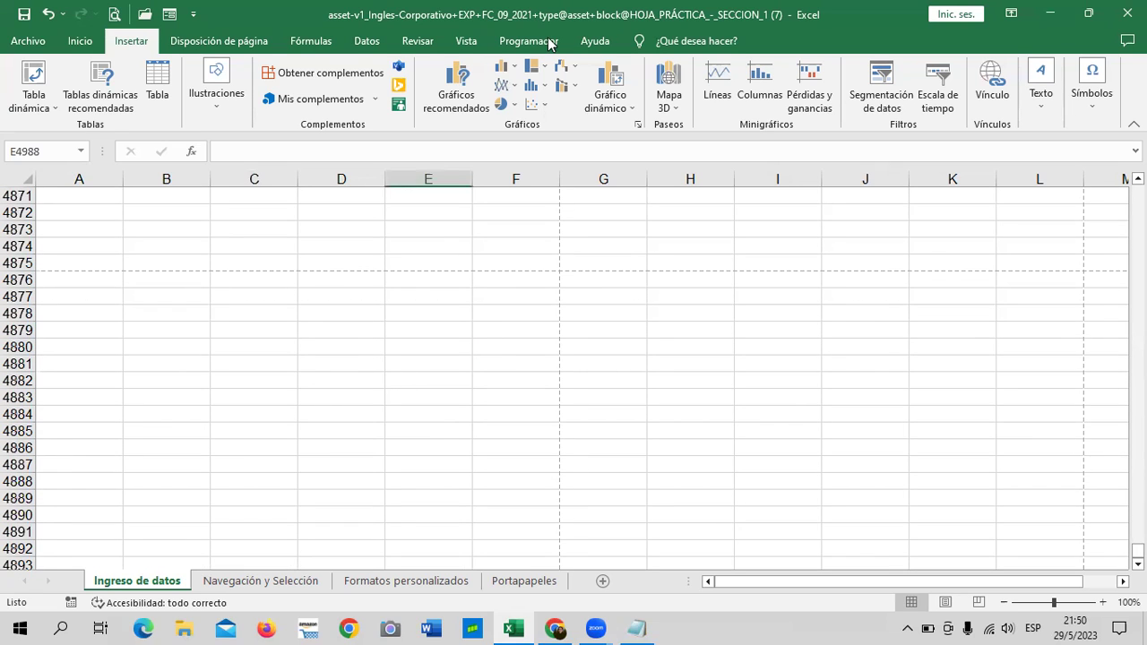
{"action": "left_click", "coordinate": [51, 151]}
{"action": "type", "text": "A1"}
{"action": "key", "text": "Return"}
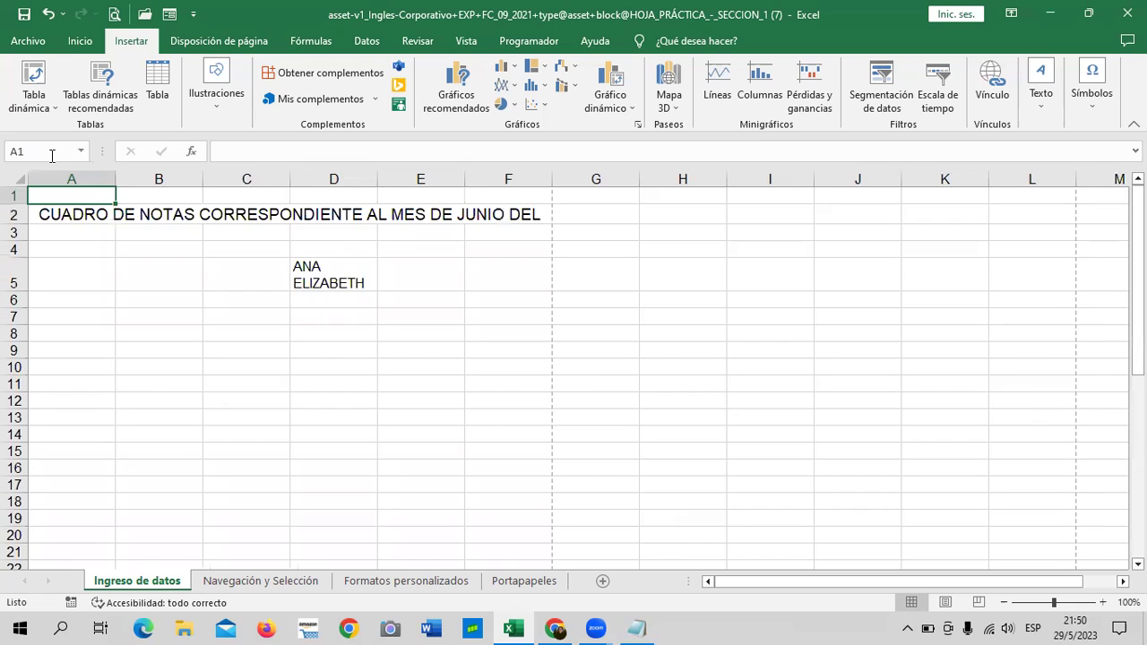
{"action": "left_click", "coordinate": [259, 381]}
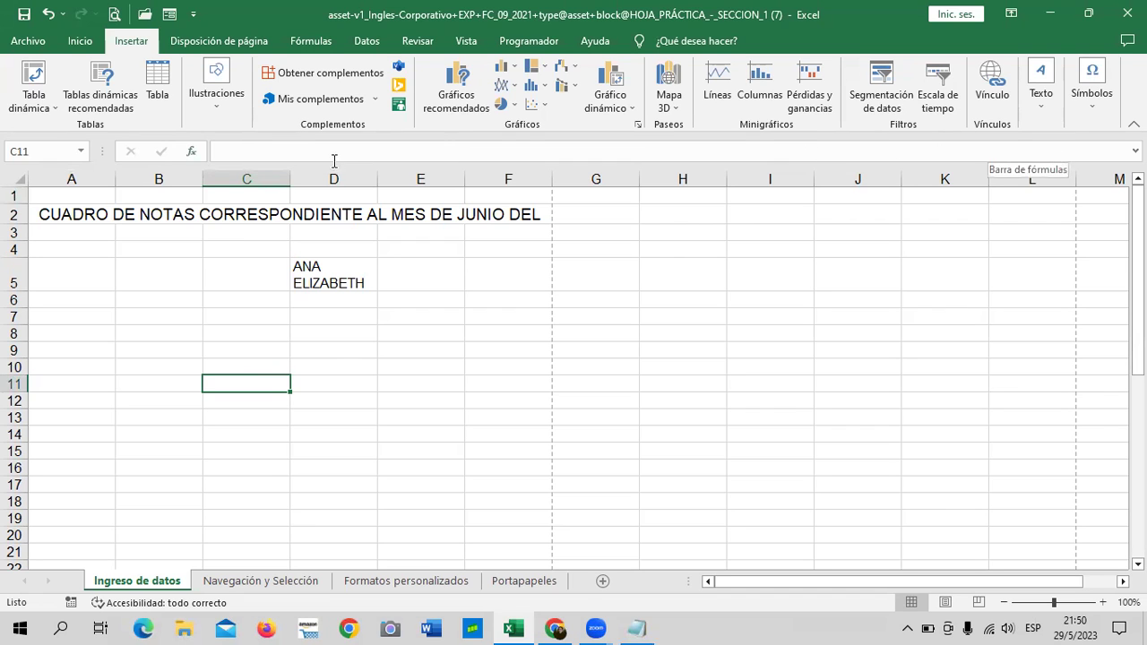
{"action": "left_click", "coordinate": [408, 366]}
{"action": "left_click", "coordinate": [329, 278]}
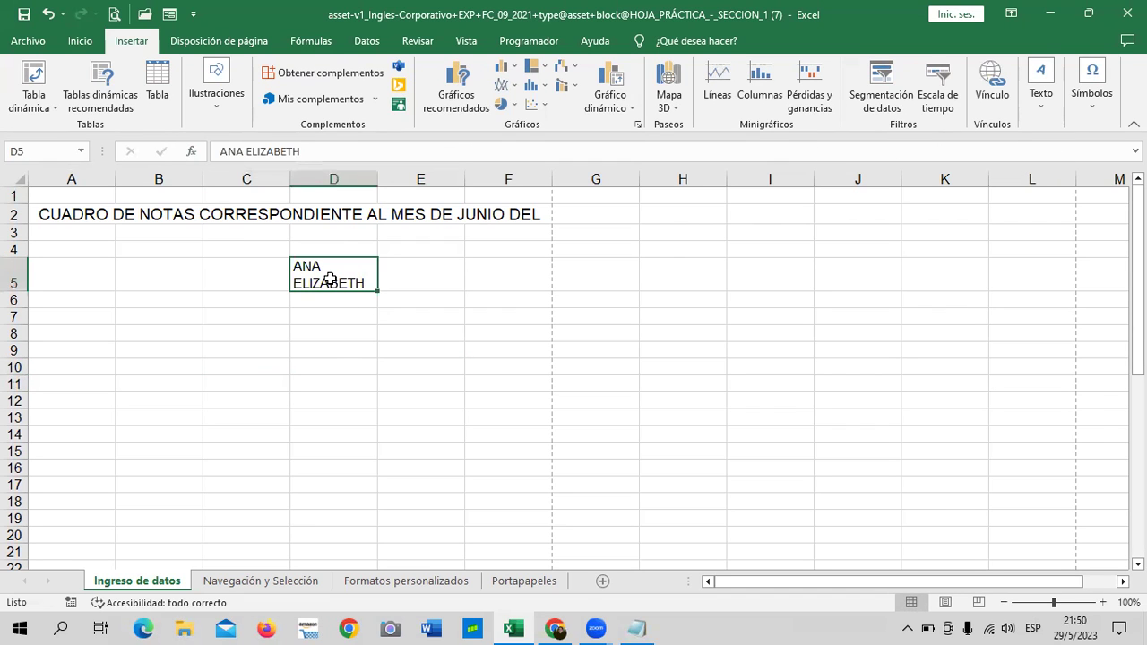
{"action": "left_click", "coordinate": [327, 215]}
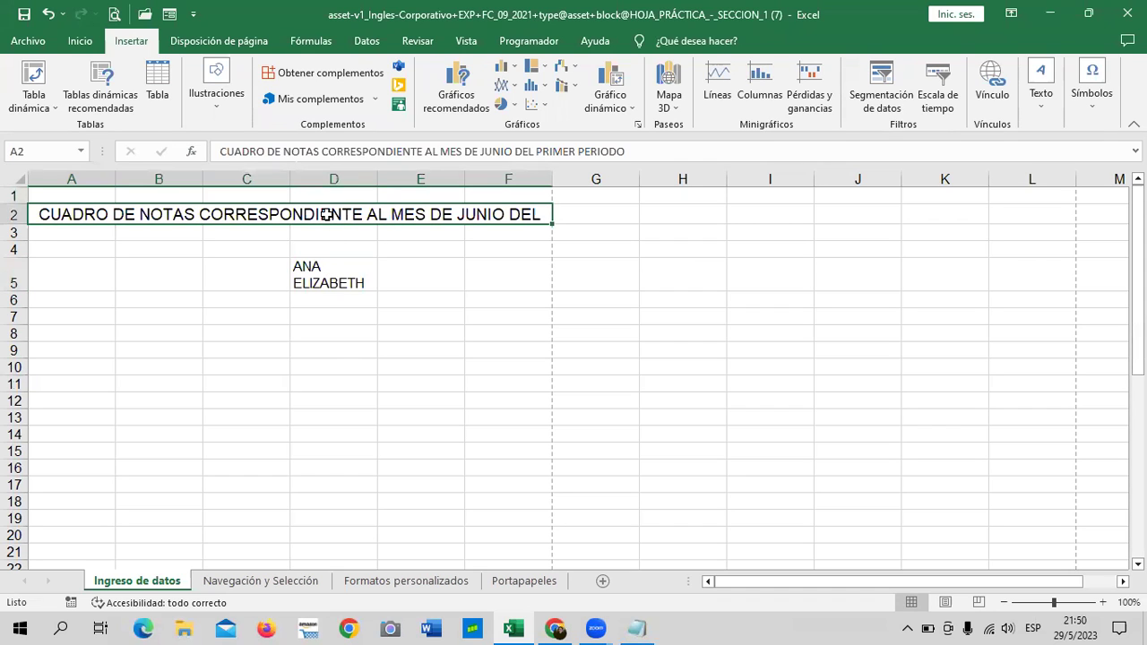
{"action": "left_click", "coordinate": [314, 273]}
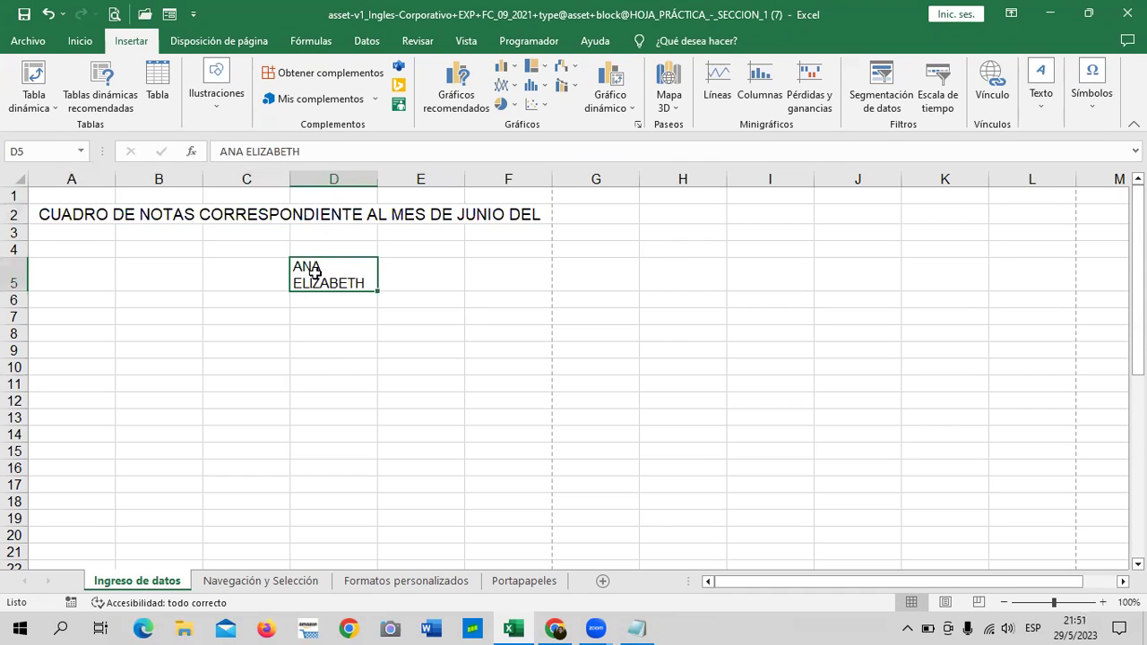
{"action": "left_click", "coordinate": [306, 213]}
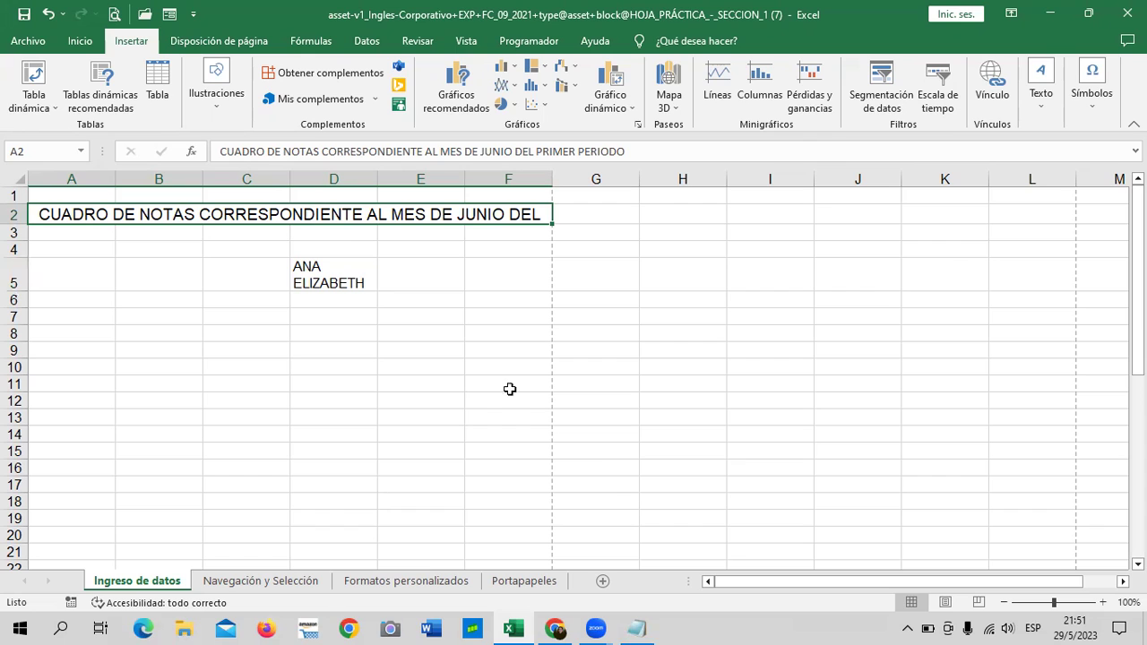
{"action": "left_click", "coordinate": [181, 351]}
{"action": "left_click", "coordinate": [238, 349]}
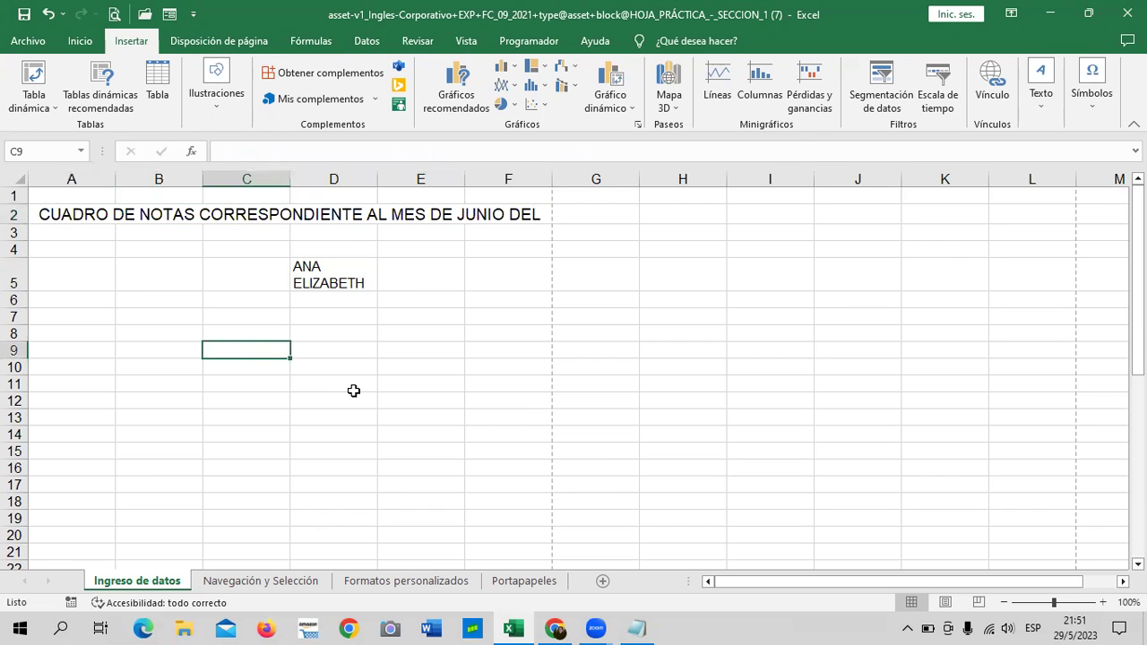
Enter 20 in both C9 and C10.
{"action": "type", "text": "20"}
{"action": "left_click", "coordinate": [375, 432]}
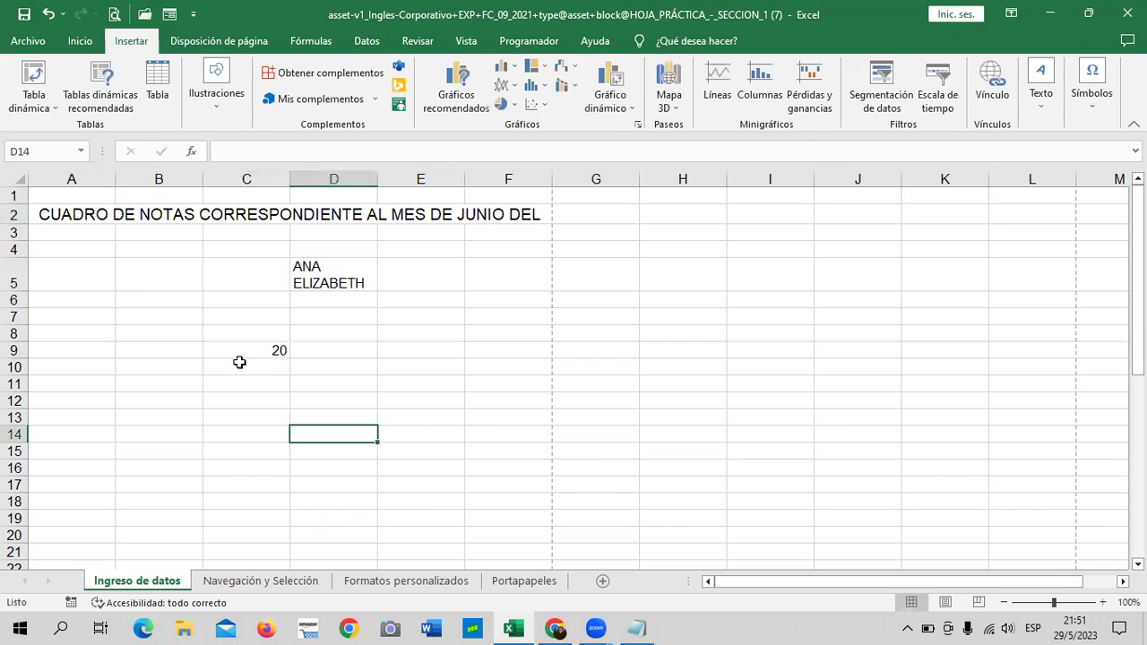
{"action": "left_click", "coordinate": [239, 362]}
{"action": "type", "text": "20"}
{"action": "left_click", "coordinate": [413, 418]}
Total C9 and C10 in C11 with =SUMA(C9;C10).
{"action": "left_click", "coordinate": [263, 379]}
{"action": "type", "text": "="}
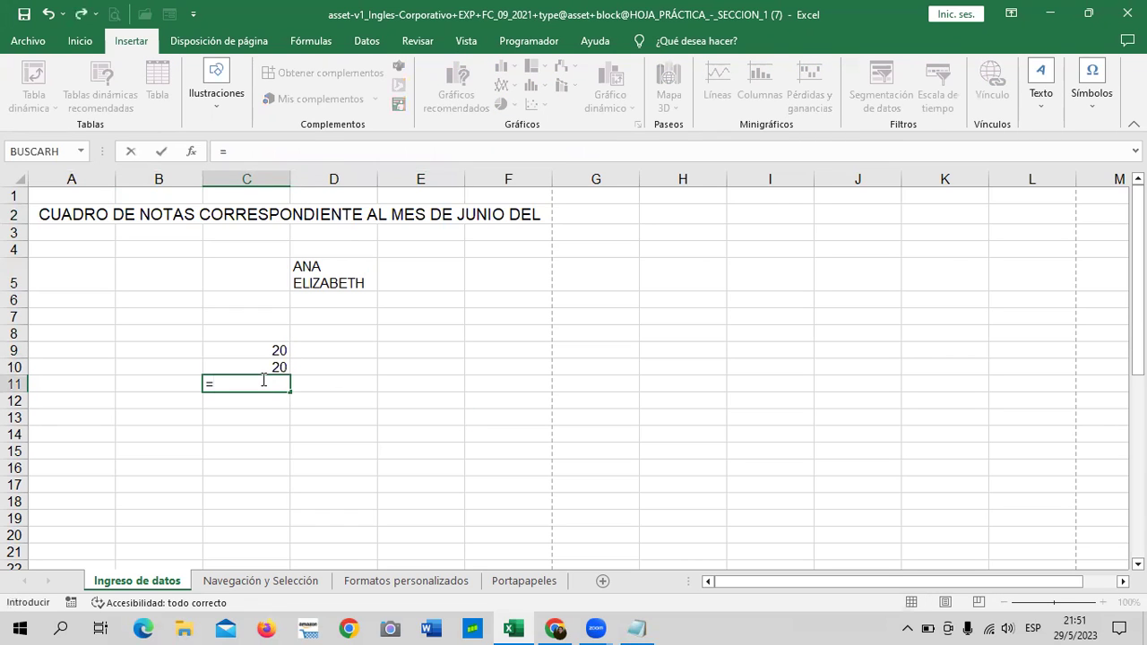
{"action": "type", "text": "S"}
{"action": "type", "text": "UMA"}
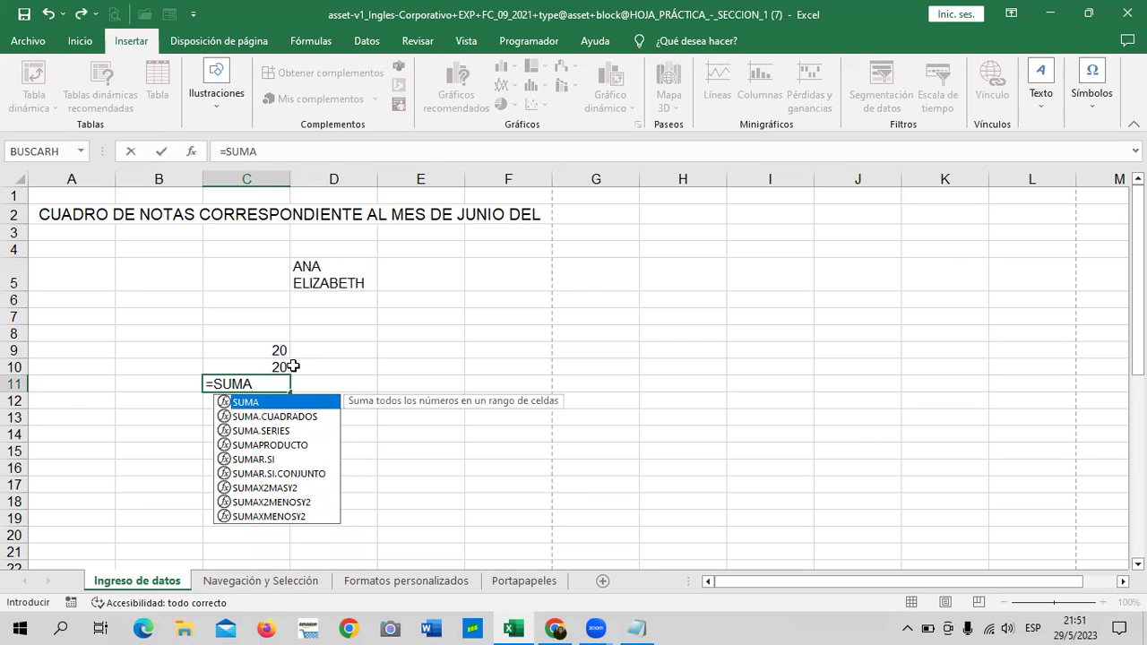
{"action": "type", "text": "("}
{"action": "left_click", "coordinate": [275, 351]}
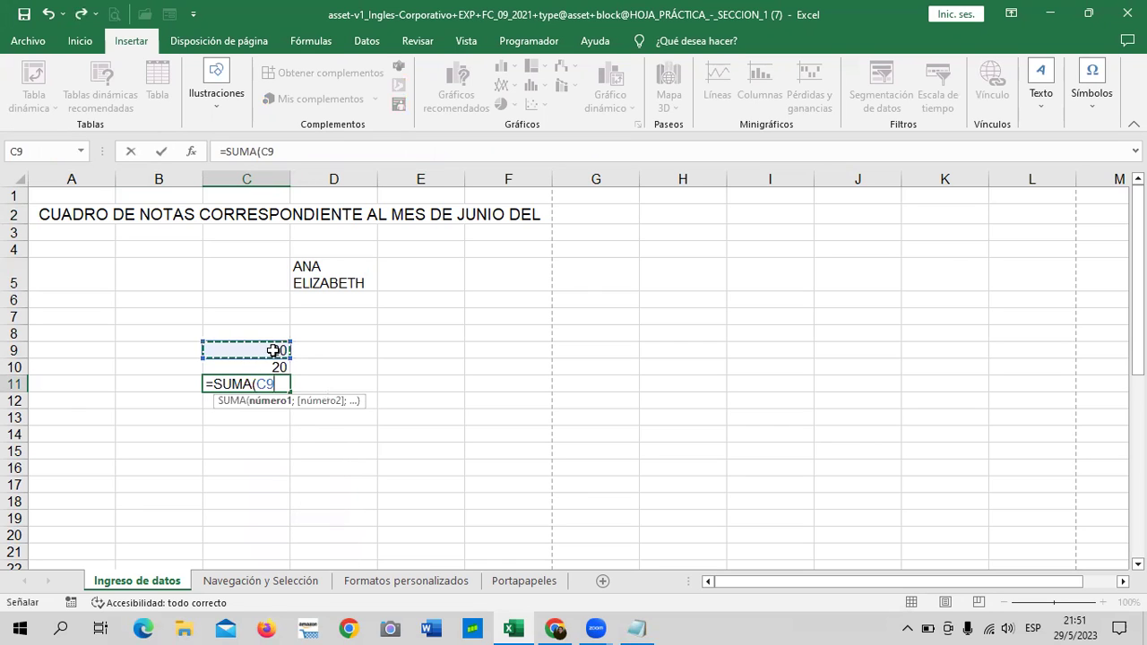
{"action": "type", "text": ";"}
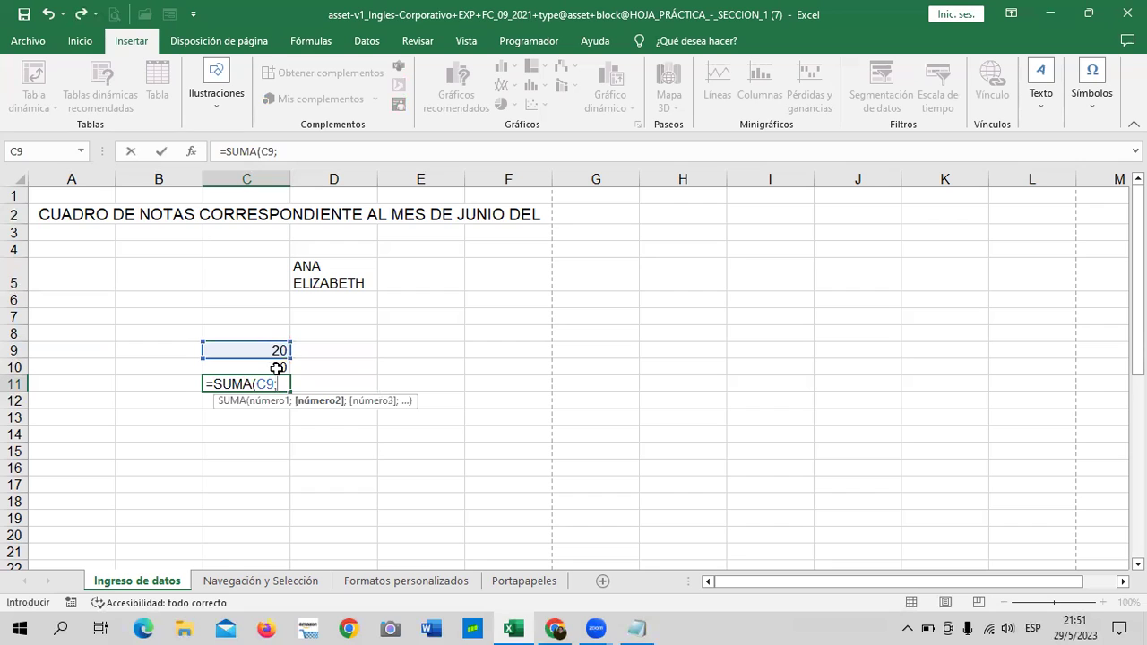
{"action": "left_click", "coordinate": [276, 365]}
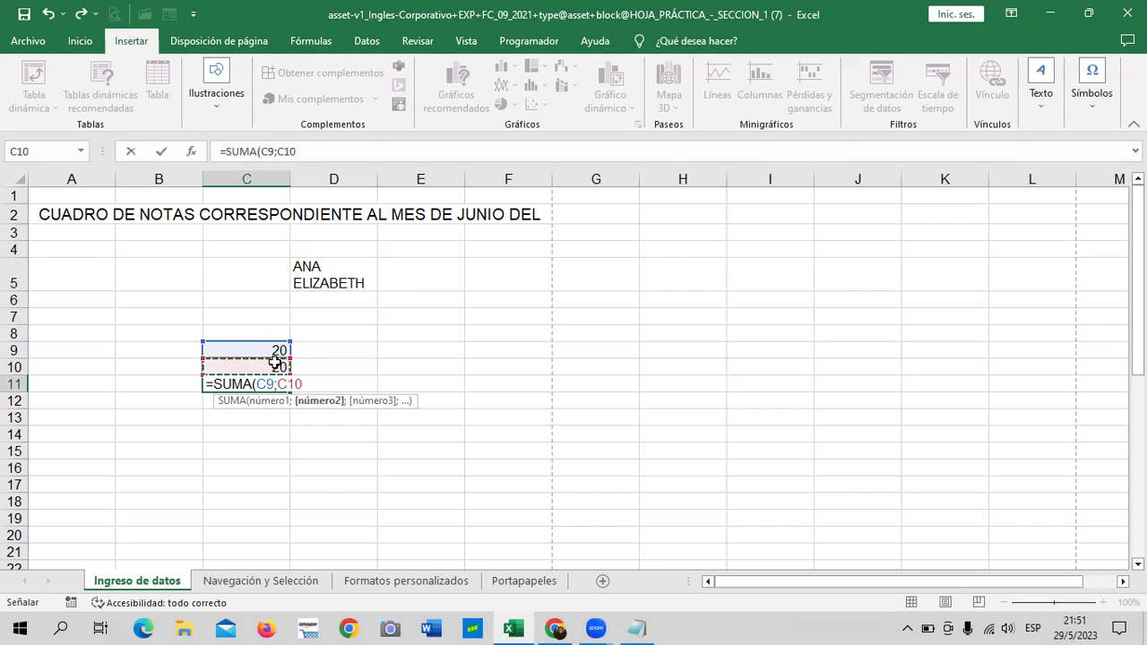
{"action": "type", "text": ")"}
{"action": "key", "text": "Return"}
Check the values in C9 and C10 and the SUMA formula giving 40 in C11.
{"action": "left_click", "coordinate": [402, 384]}
{"action": "left_click", "coordinate": [275, 385]}
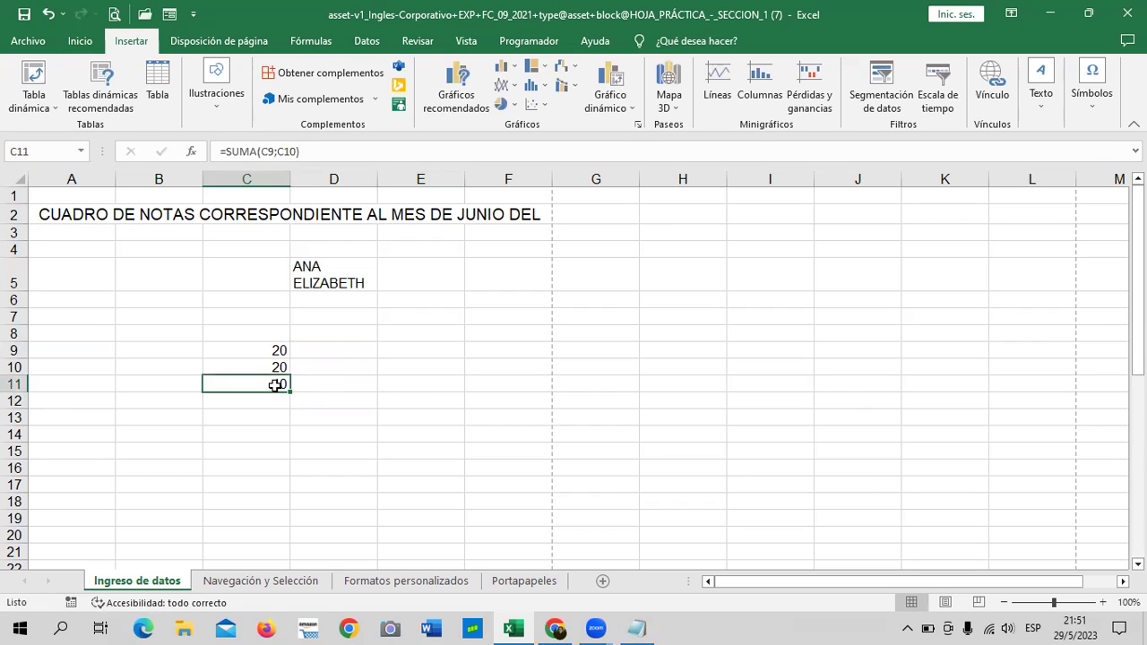
{"action": "left_click", "coordinate": [398, 389]}
{"action": "left_click", "coordinate": [258, 379]}
{"action": "left_click", "coordinate": [354, 437]}
{"action": "left_click", "coordinate": [249, 351]}
{"action": "left_click", "coordinate": [240, 363]}
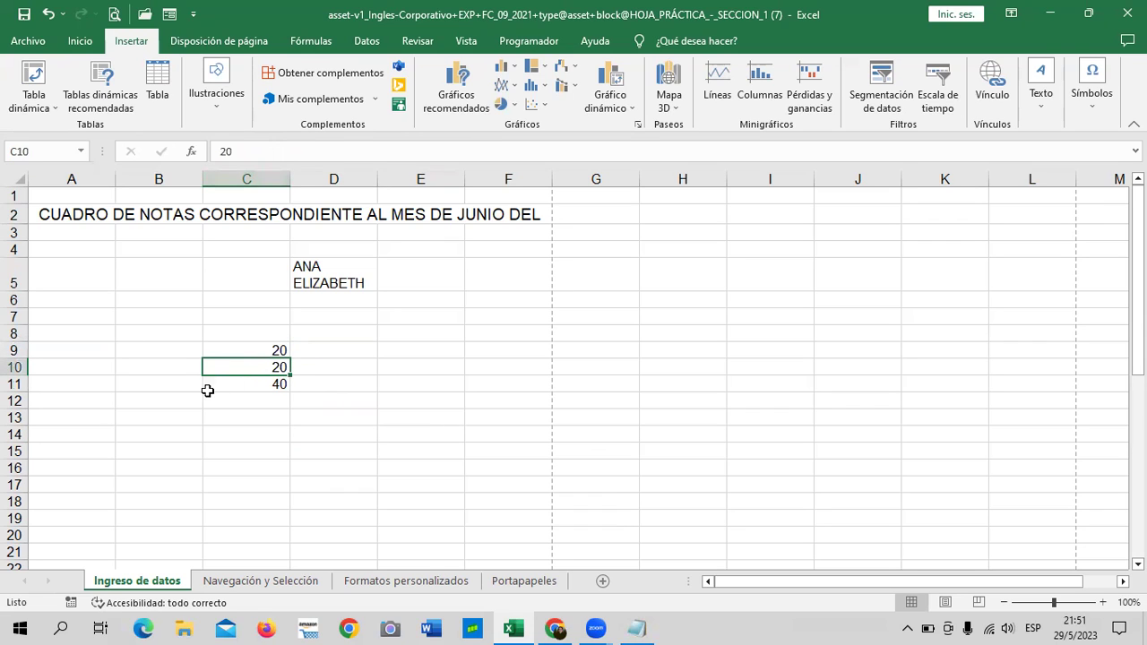
{"action": "left_click", "coordinate": [214, 382]}
{"action": "left_click", "coordinate": [378, 371]}
{"action": "left_click", "coordinate": [262, 384]}
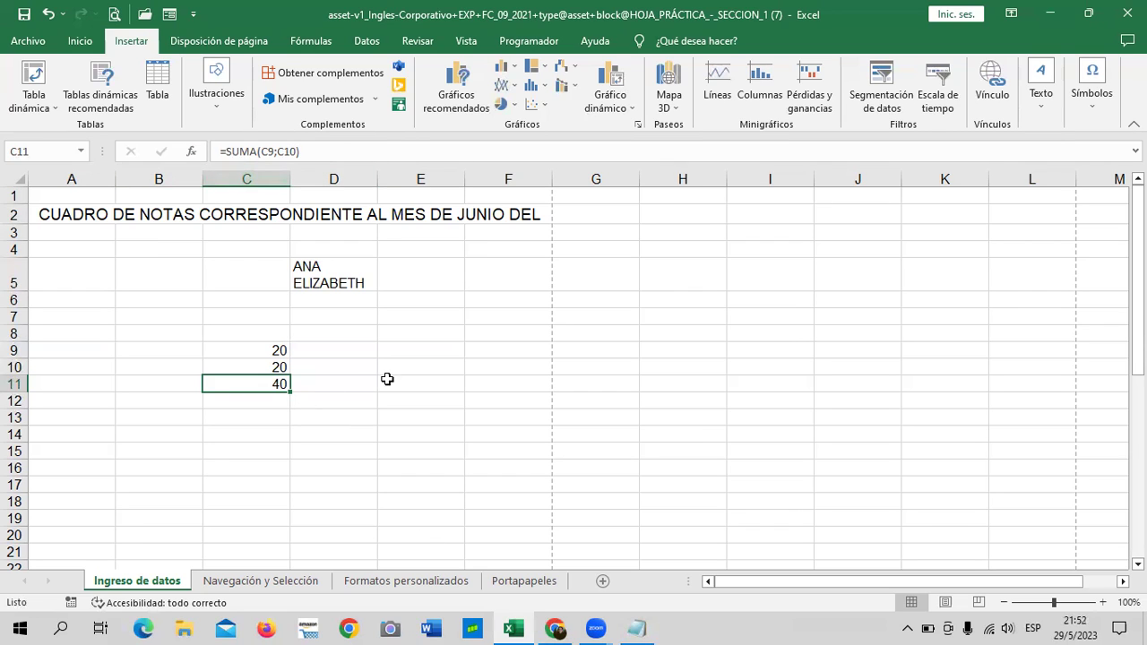
{"action": "left_click", "coordinate": [438, 399]}
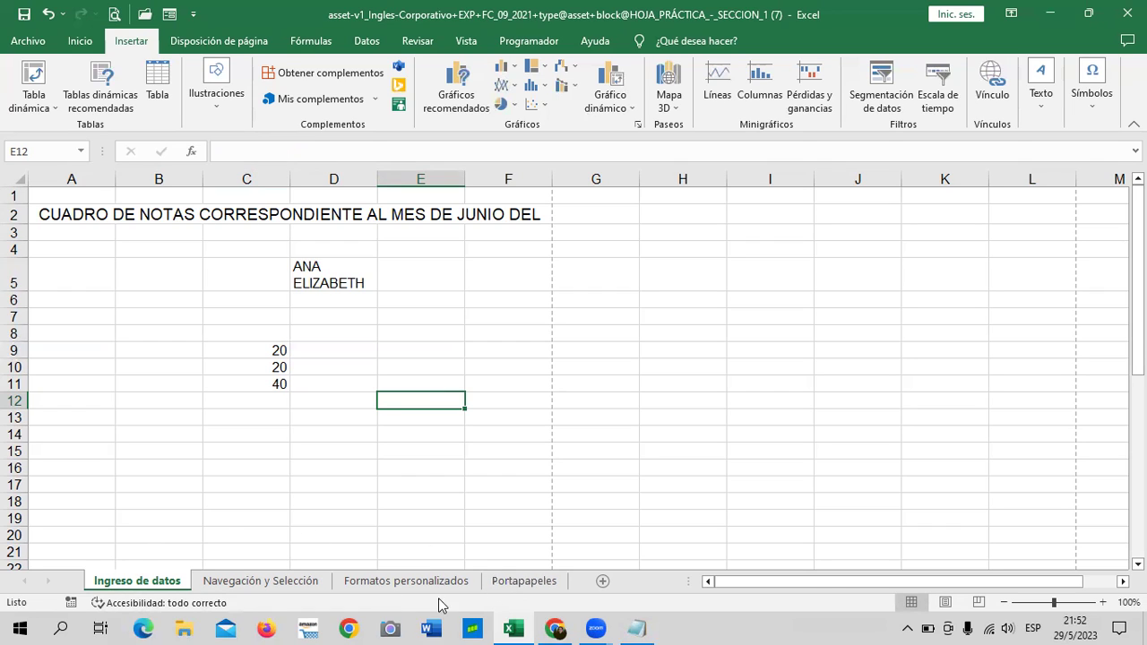
Add seven new blank sheets after Ingreso de datos.
{"action": "left_click", "coordinate": [602, 582]}
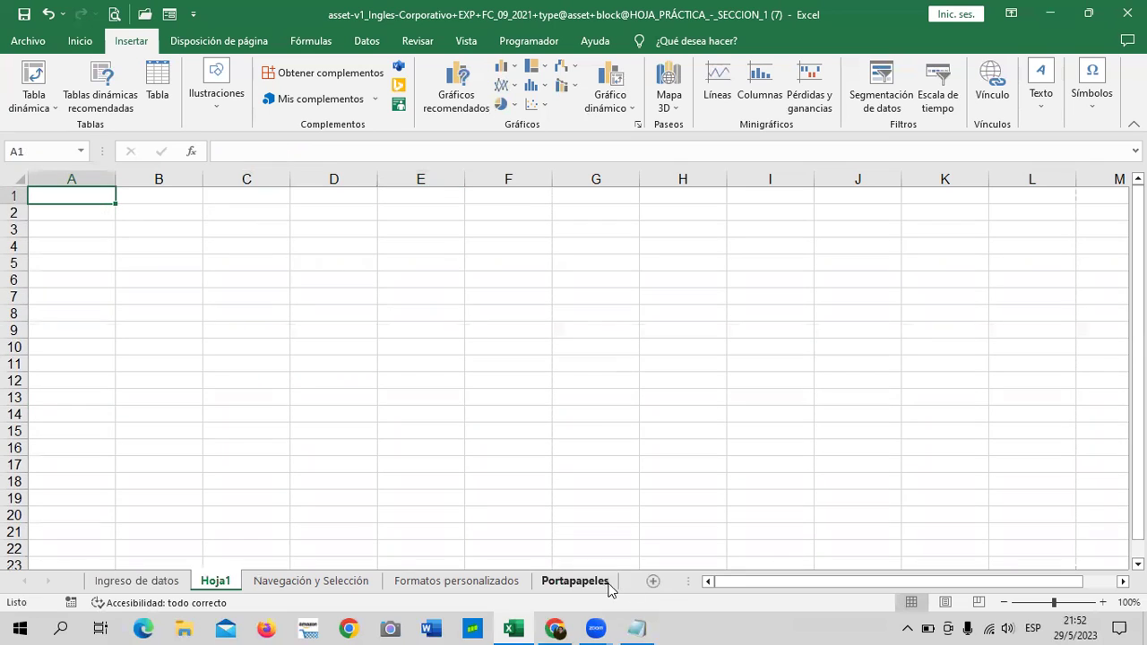
{"action": "left_click", "coordinate": [655, 584]}
{"action": "left_click", "coordinate": [664, 585]}
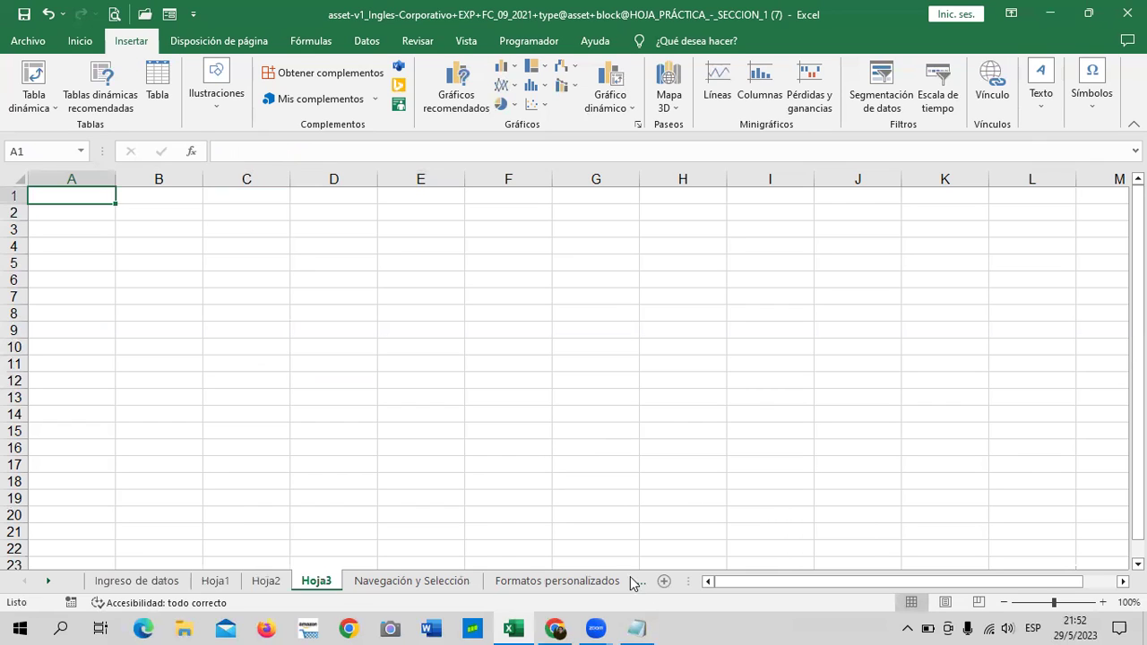
{"action": "left_click", "coordinate": [665, 582]}
{"action": "left_click", "coordinate": [665, 582]}
{"action": "left_click", "coordinate": [665, 582]}
{"action": "left_click", "coordinate": [665, 582]}
{"action": "left_click", "coordinate": [665, 582]}
{"action": "left_click", "coordinate": [665, 582]}
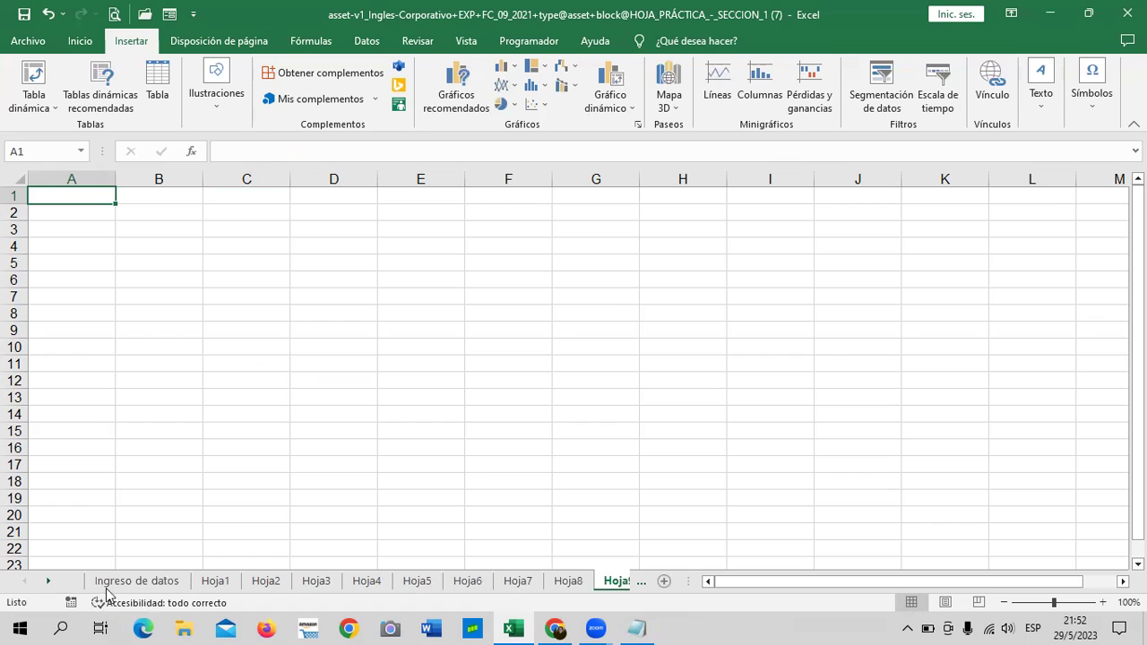
Scroll the sheet tabs right to the last sheets and back to the start.
{"action": "left_click", "coordinate": [48, 581]}
{"action": "left_click", "coordinate": [21, 582]}
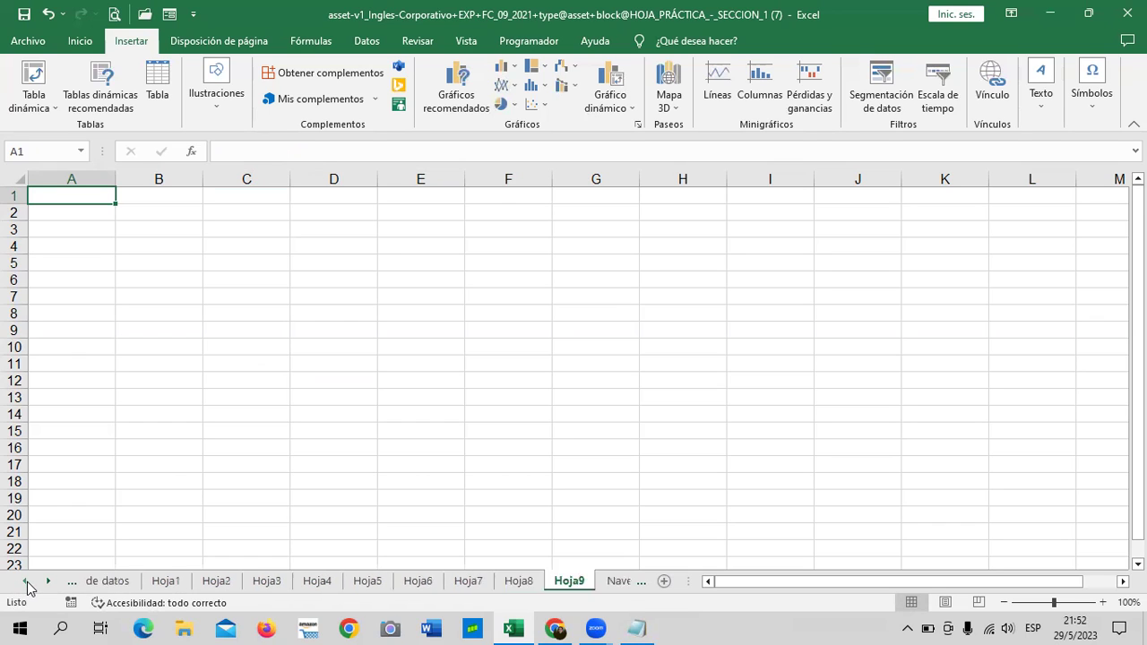
{"action": "left_click", "coordinate": [49, 582]}
{"action": "left_click", "coordinate": [49, 583]}
{"action": "left_click", "coordinate": [50, 583]}
{"action": "left_click", "coordinate": [51, 583]}
{"action": "left_click", "coordinate": [49, 582]}
{"action": "left_click", "coordinate": [49, 582]}
{"action": "left_click", "coordinate": [49, 583]}
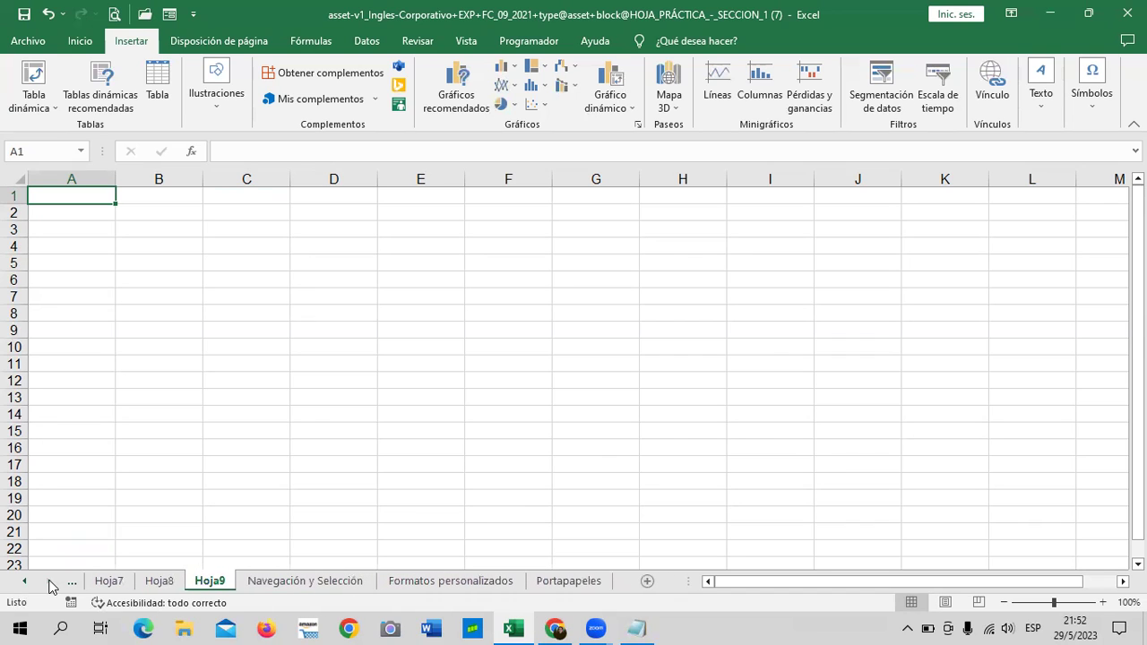
{"action": "left_click", "coordinate": [23, 583]}
{"action": "left_click", "coordinate": [23, 582]}
{"action": "left_click", "coordinate": [24, 583]}
{"action": "left_click", "coordinate": [23, 582]}
{"action": "left_click", "coordinate": [24, 582]}
{"action": "left_click", "coordinate": [25, 583]}
{"action": "left_click", "coordinate": [24, 583]}
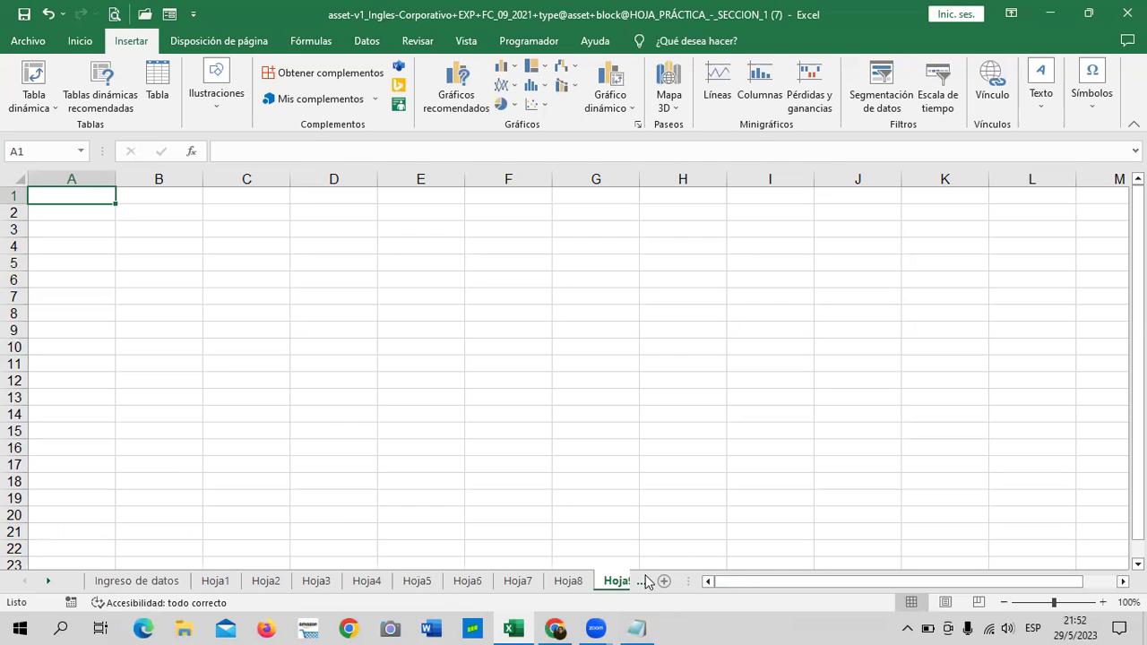
Scroll the sheet tabs to show Hoja9 and the later tabs, then select E13 on Hoja9.
{"action": "left_click", "coordinate": [49, 587]}
{"action": "left_click", "coordinate": [49, 587]}
{"action": "left_click", "coordinate": [50, 587]}
{"action": "left_click", "coordinate": [49, 587]}
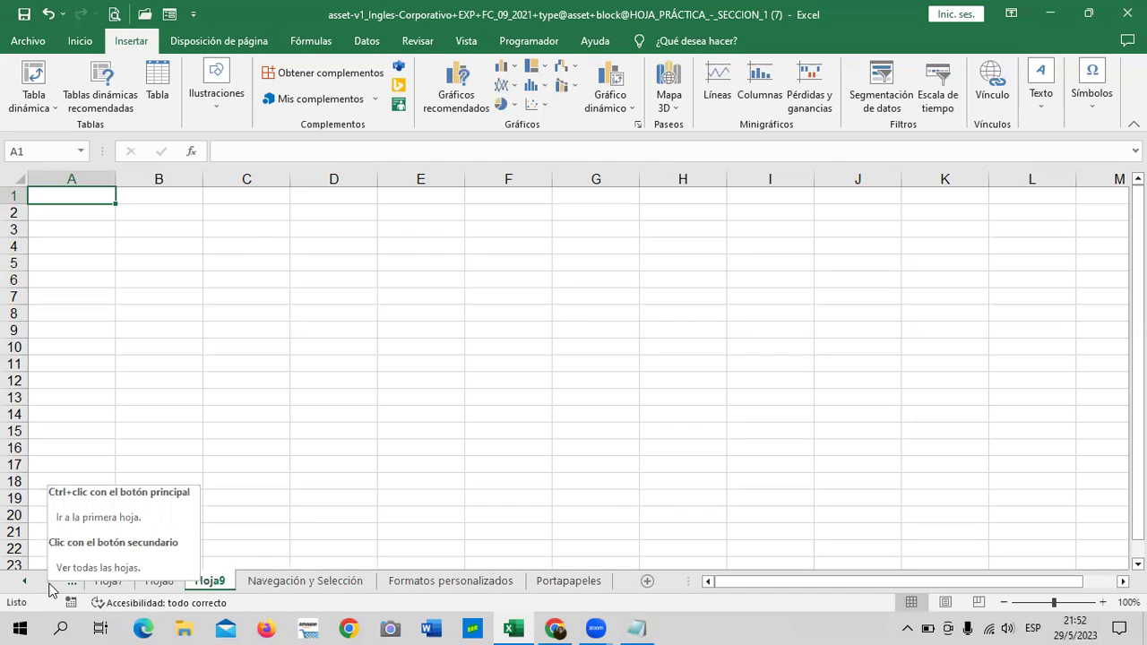
{"action": "left_click", "coordinate": [384, 404]}
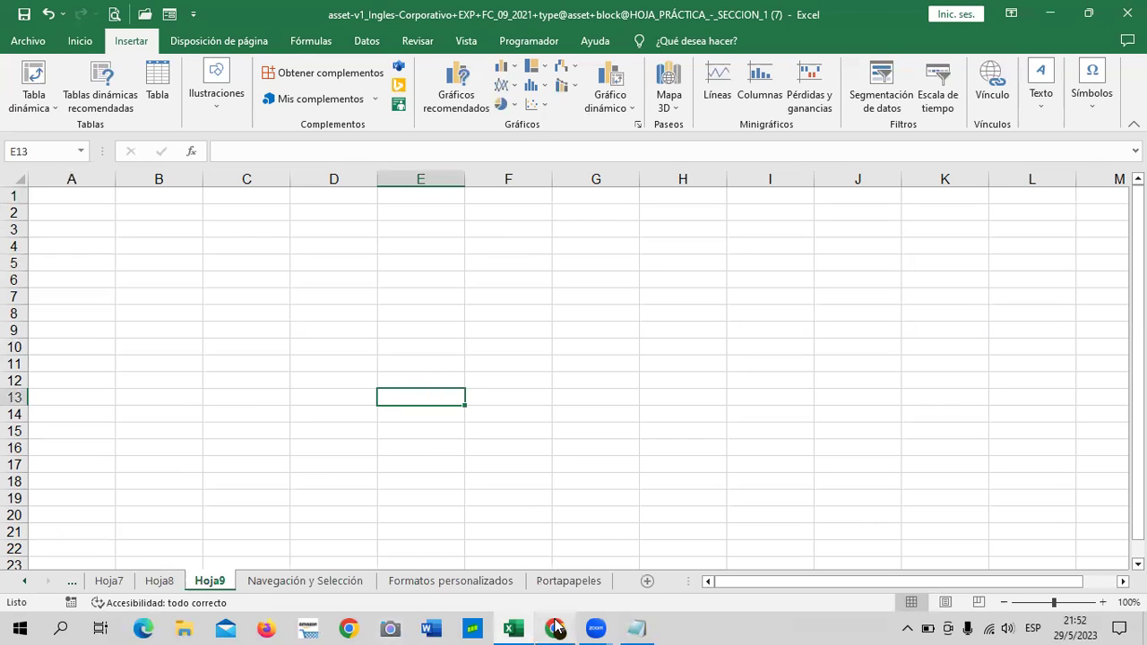
{"action": "mouse_move", "coordinate": [555, 625]}
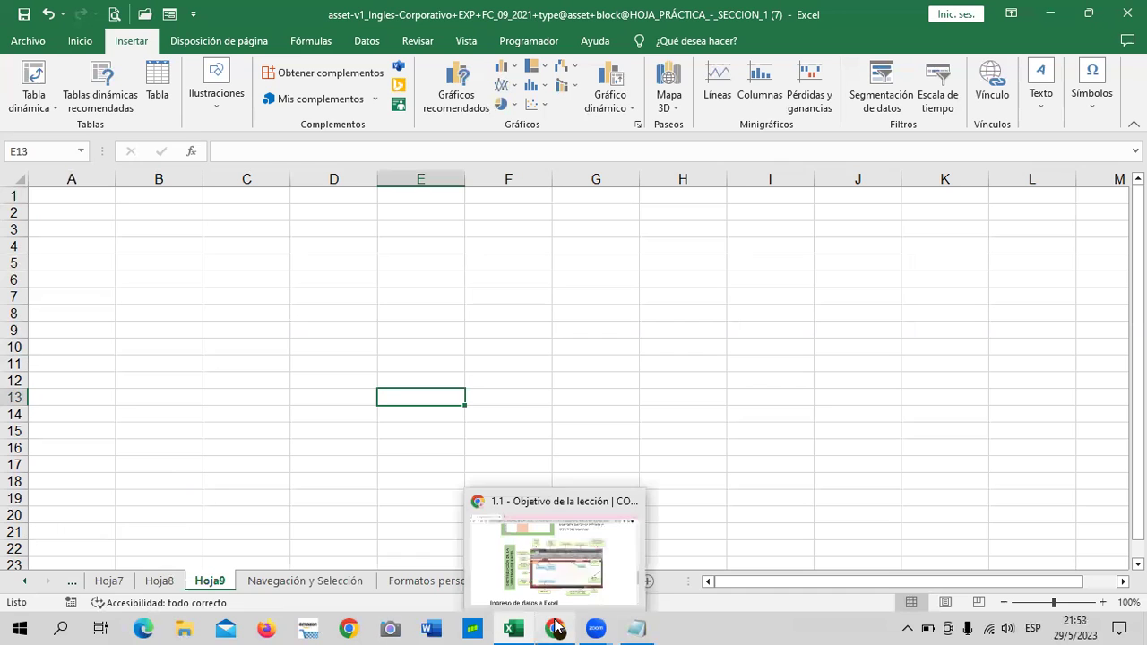
Switch back to the course in Chrome and scroll up to the 1.1 - Objetivo de la lección header.
{"action": "left_click", "coordinate": [613, 588]}
{"action": "scroll", "coordinate": [549, 483], "scroll_direction": "down", "scroll_amount": 2}
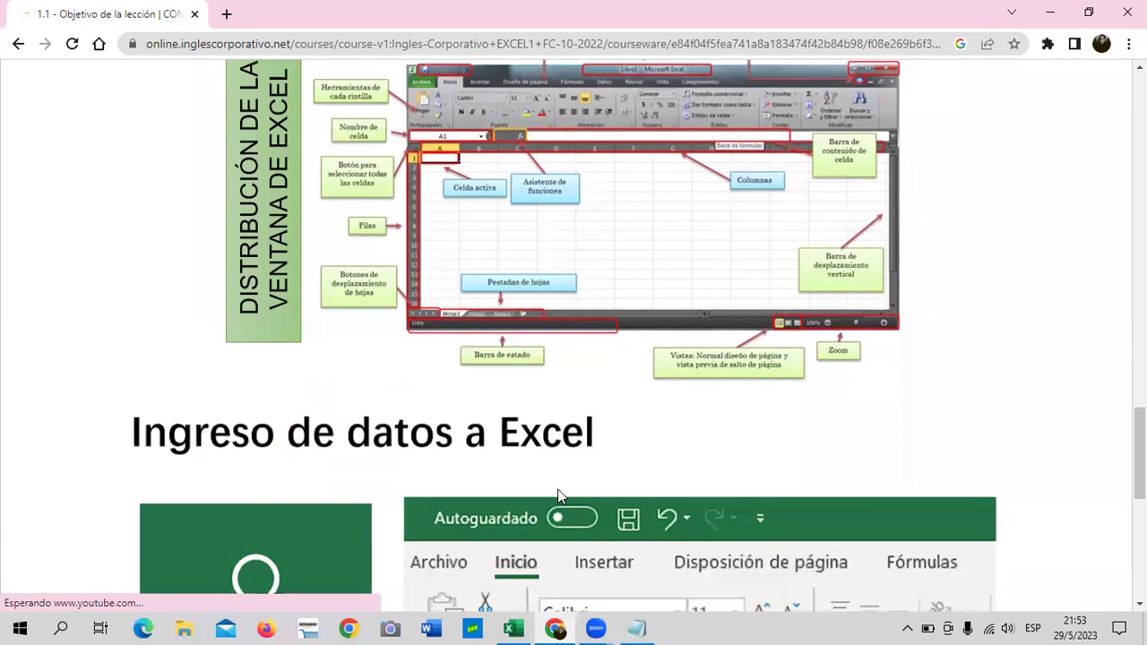
{"action": "scroll", "coordinate": [549, 483], "scroll_direction": "down", "scroll_amount": 5}
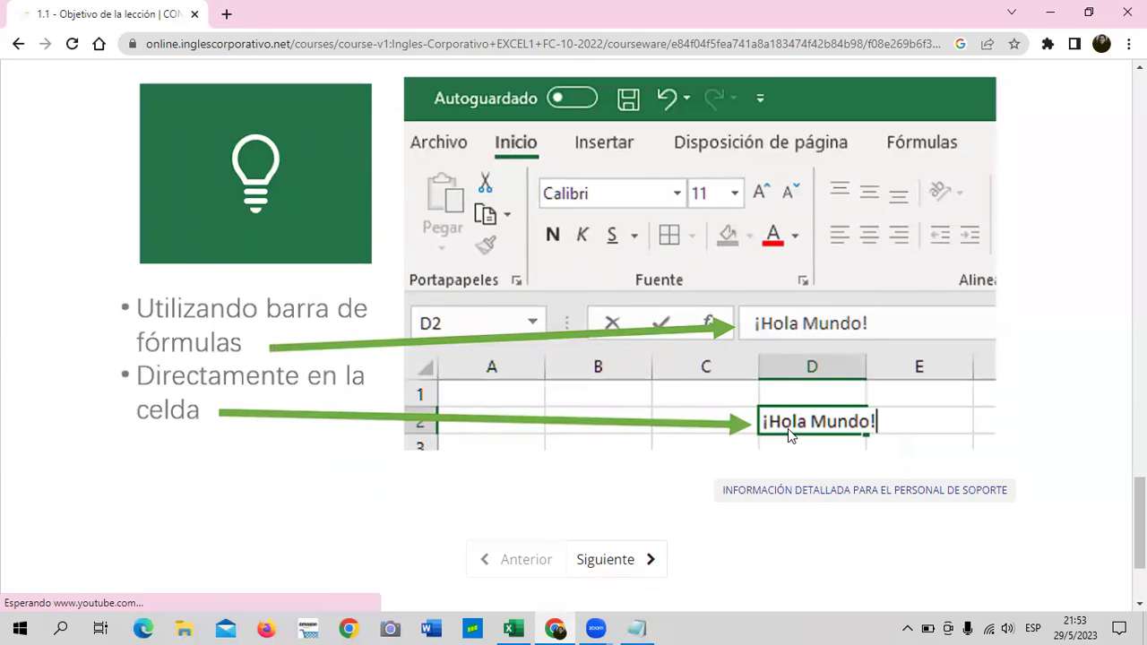
{"action": "scroll", "coordinate": [788, 428], "scroll_direction": "up", "scroll_amount": 1}
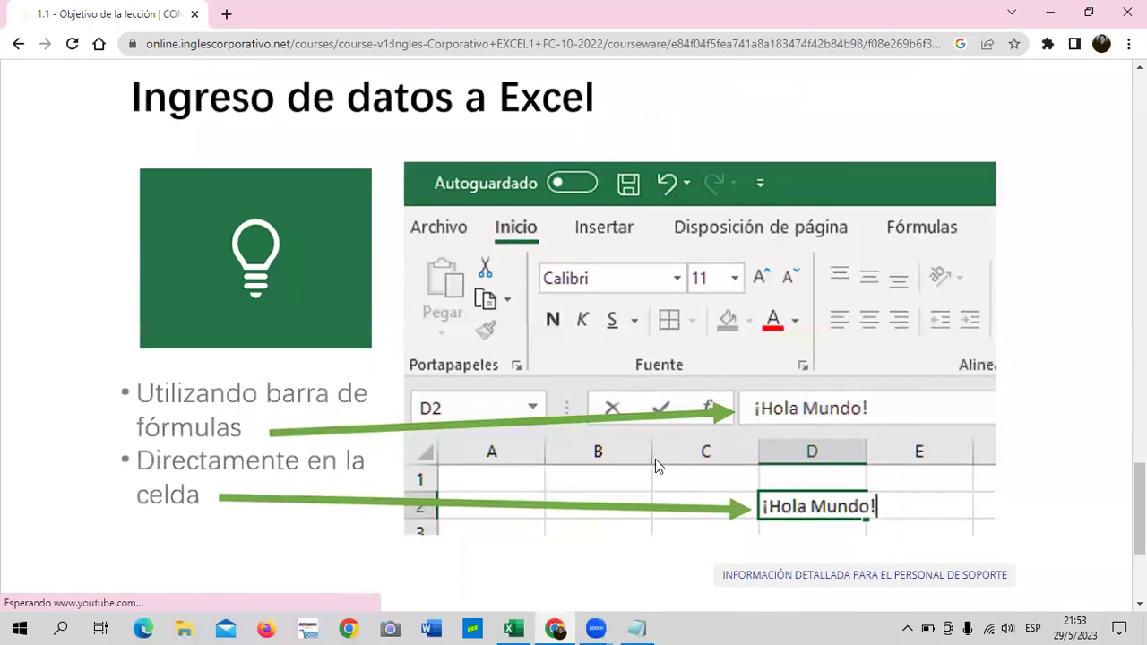
{"action": "scroll", "coordinate": [655, 459], "scroll_direction": "up", "scroll_amount": 3}
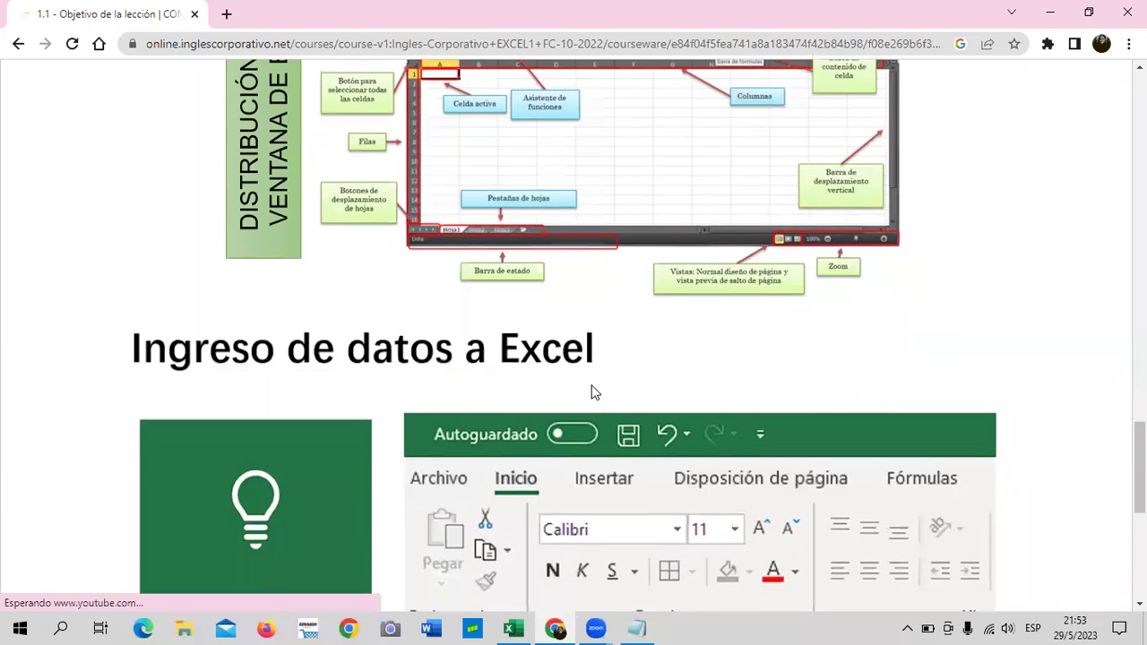
{"action": "scroll", "coordinate": [593, 392], "scroll_direction": "up", "scroll_amount": 3}
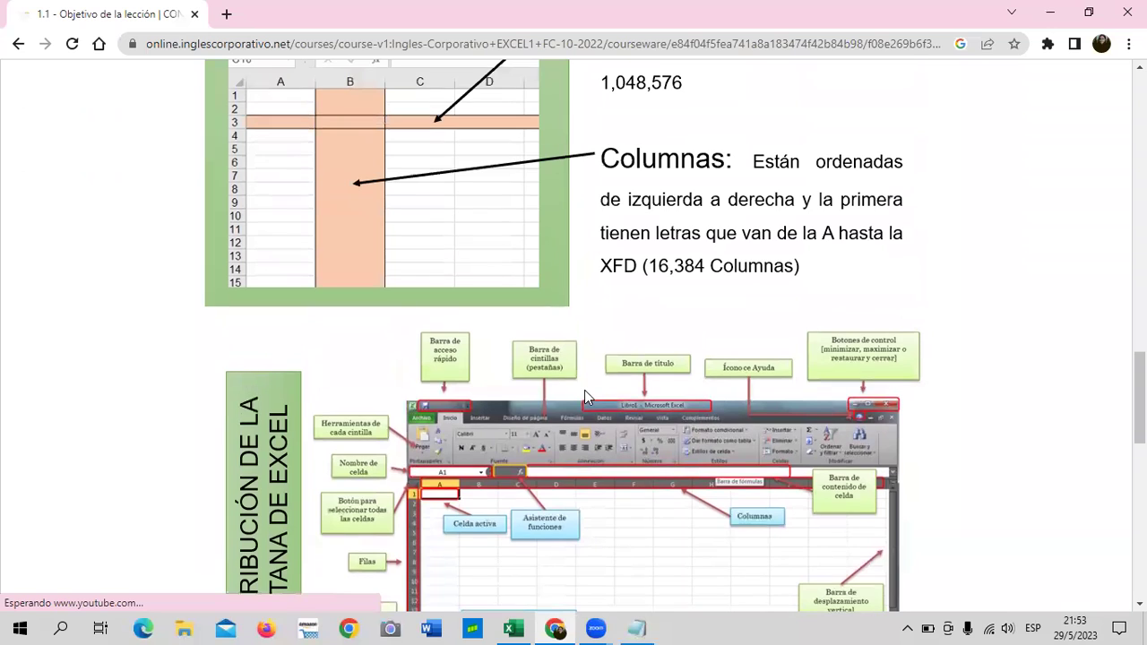
{"action": "scroll", "coordinate": [374, 387], "scroll_direction": "up", "scroll_amount": 4}
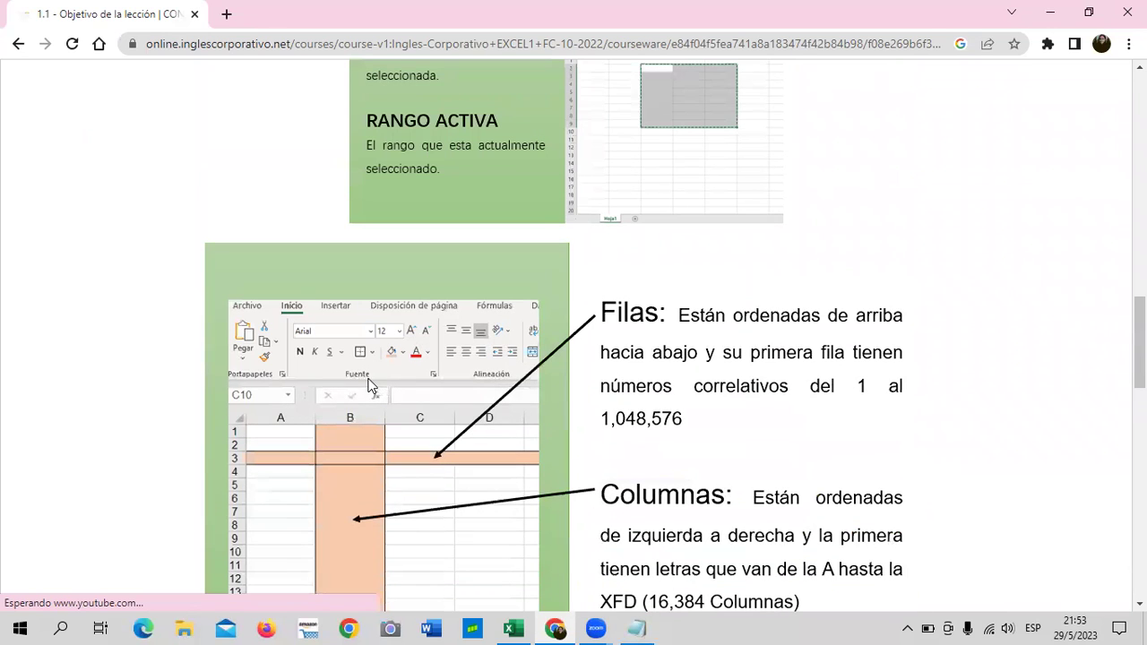
{"action": "scroll", "coordinate": [368, 384], "scroll_direction": "up", "scroll_amount": 4}
{"action": "scroll", "coordinate": [357, 383], "scroll_direction": "up", "scroll_amount": 4}
{"action": "scroll", "coordinate": [358, 383], "scroll_direction": "up", "scroll_amount": 2}
{"action": "scroll", "coordinate": [358, 383], "scroll_direction": "up", "scroll_amount": 4}
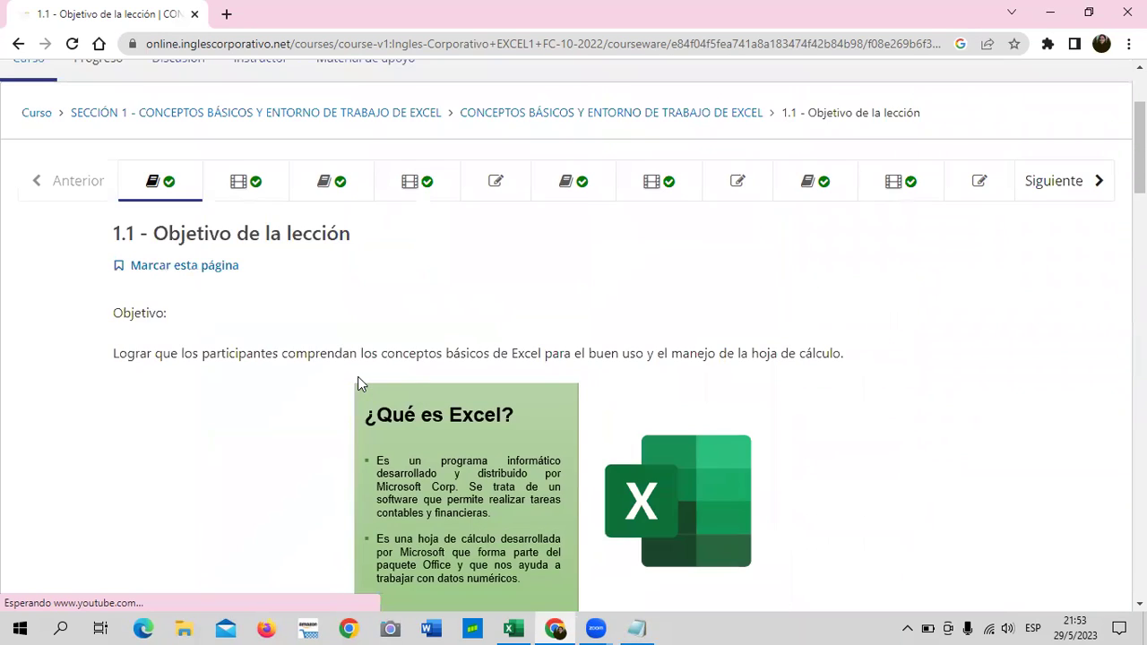
Open video lesson 1.2 from the course navigation and scroll down to its YouTube player.
{"action": "left_click", "coordinate": [276, 175]}
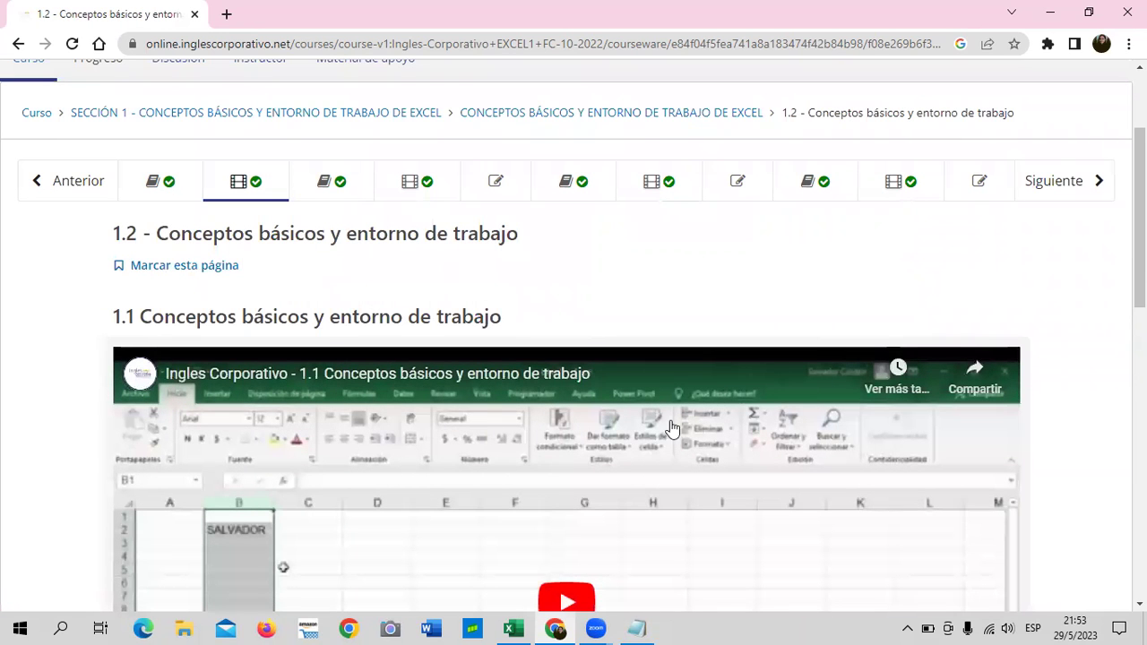
{"action": "scroll", "coordinate": [625, 470], "scroll_direction": "down", "scroll_amount": 2}
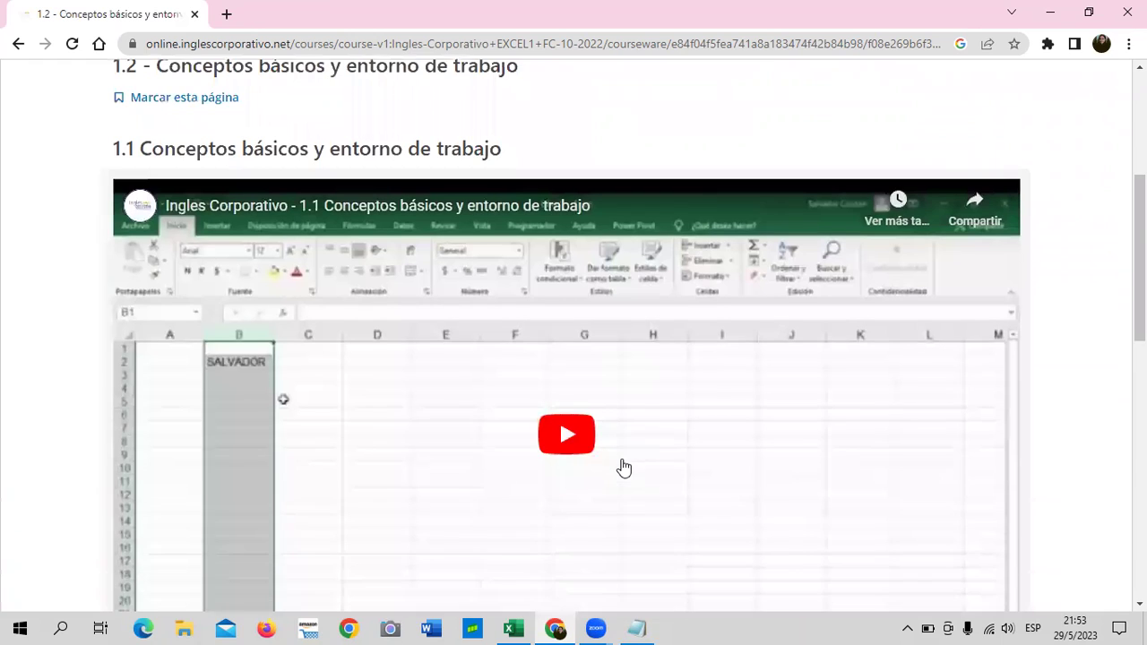
{"action": "scroll", "coordinate": [625, 468], "scroll_direction": "down", "scroll_amount": 1}
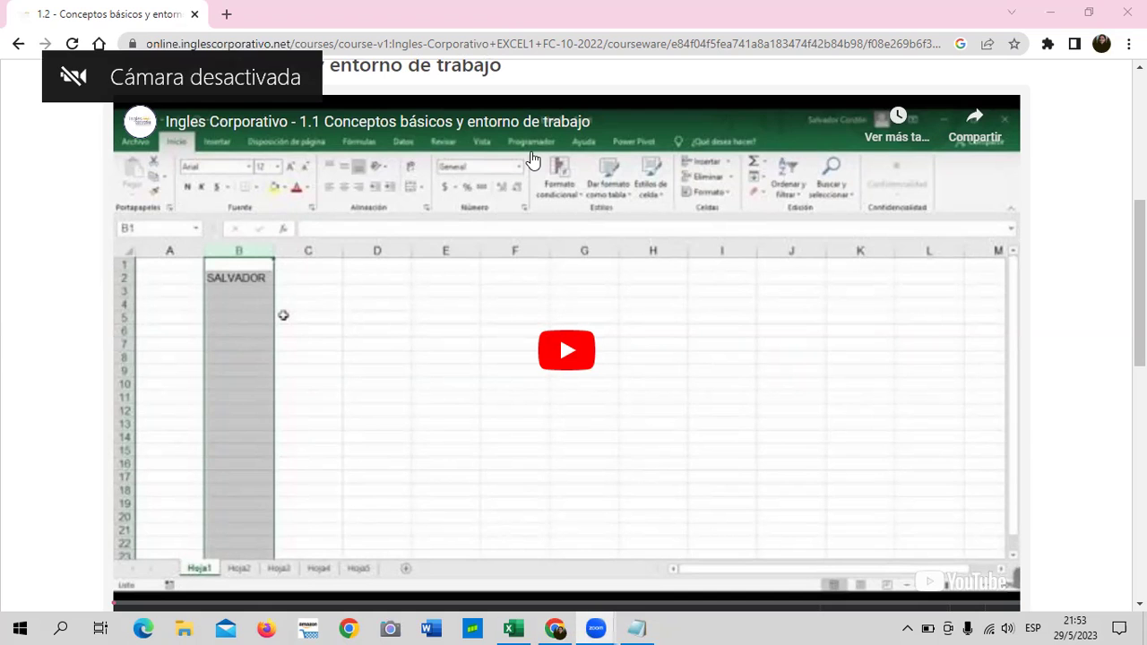
Play the lesson 1.2 video and raise the volume by two steps.
{"action": "left_click", "coordinate": [566, 354]}
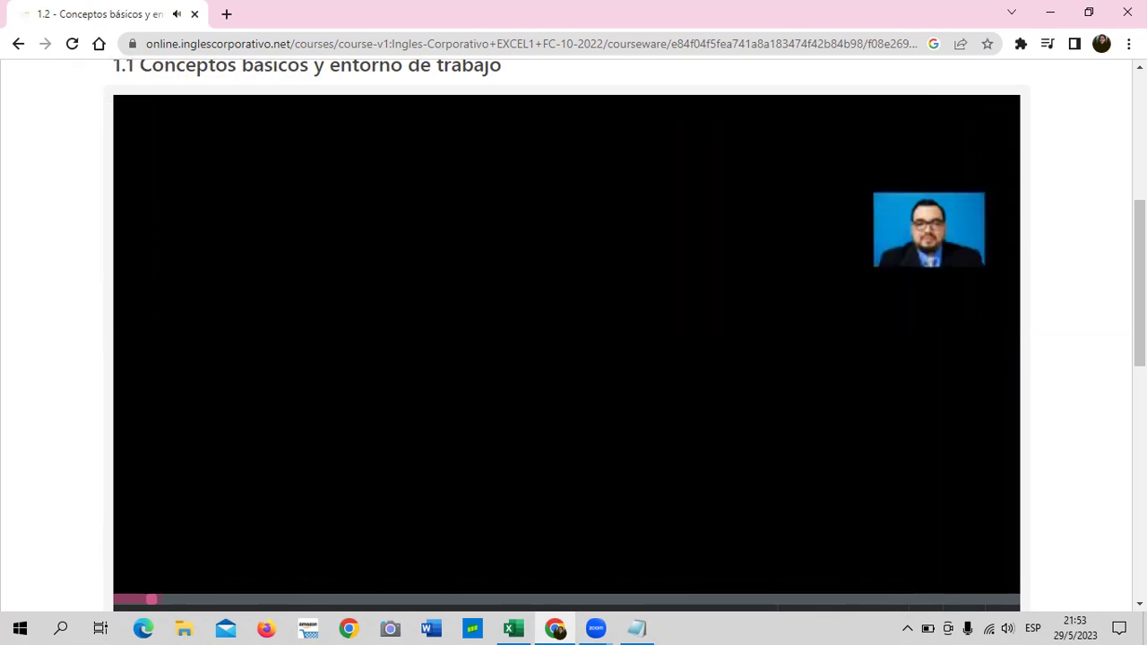
{"action": "key", "text": "XF86AudioRaiseVolume"}
{"action": "key", "text": "XF86AudioRaiseVolume"}
{"action": "key", "text": "XF86AudioRaiseVolume"}
{"action": "key", "text": "XF86AudioRaiseVolume"}
{"action": "key", "text": "XF86AudioRaiseVolume"}
{"action": "key", "text": "XF86AudioRaiseVolume"}
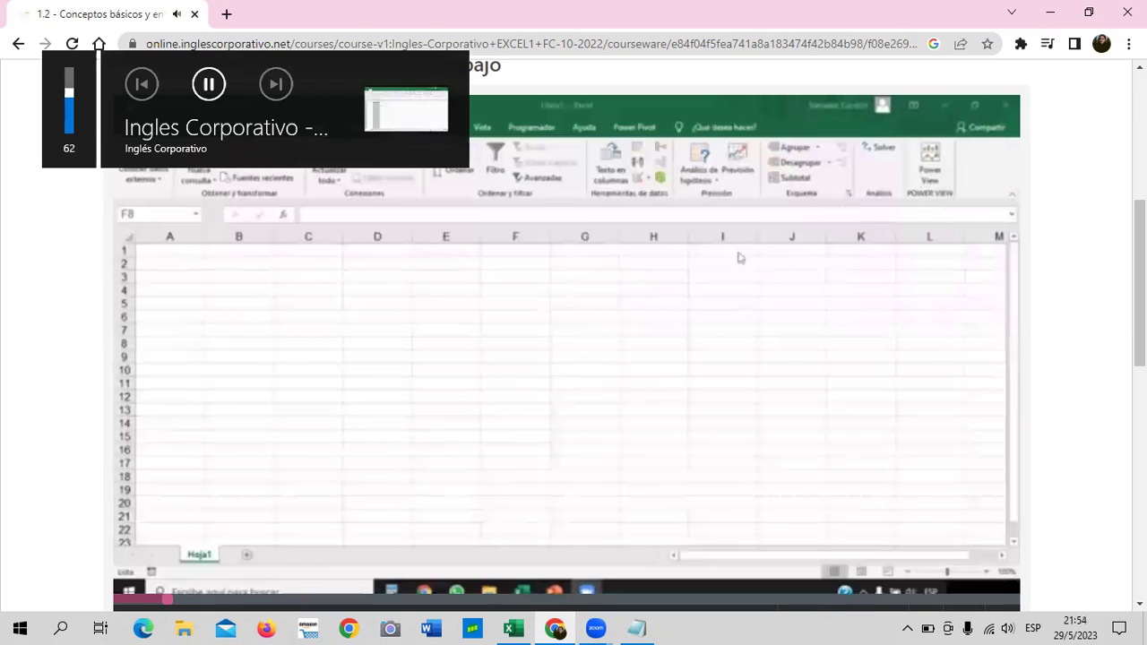
{"action": "key", "text": "XF86AudioRaiseVolume"}
{"action": "key", "text": "XF86AudioRaiseVolume"}
{"action": "key", "text": "XF86AudioRaiseVolume"}
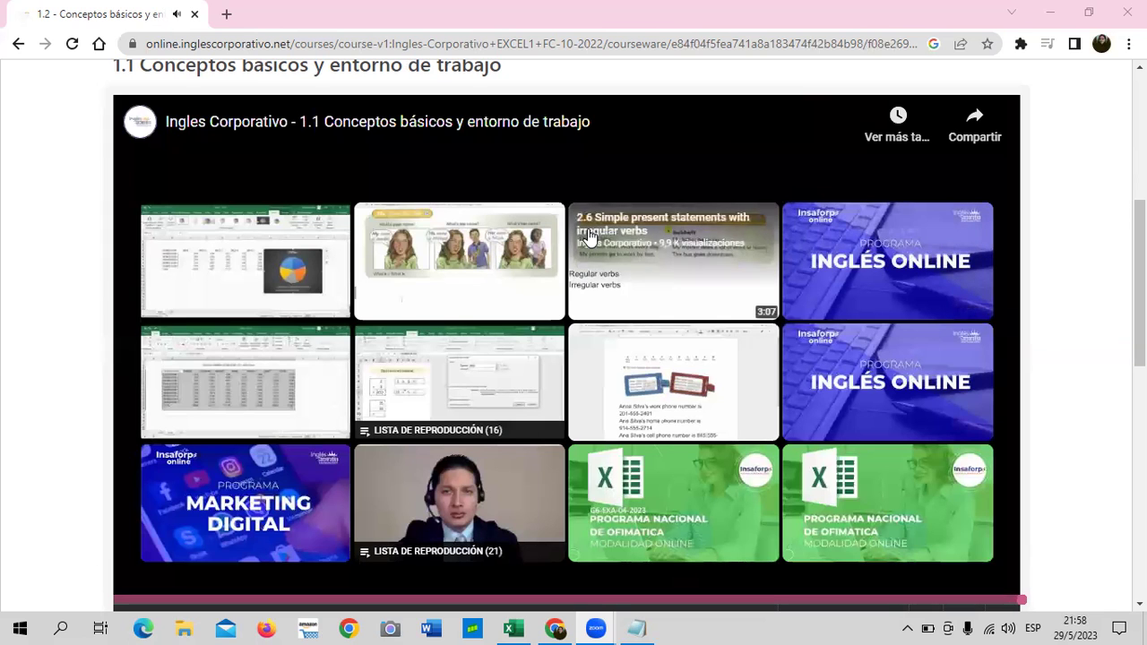
Look over the finished lesson 1.2 video page, then return to the Excel workbook on Hoja9.
{"action": "scroll", "coordinate": [546, 243], "scroll_direction": "up", "scroll_amount": 1}
{"action": "scroll", "coordinate": [546, 243], "scroll_direction": "down", "scroll_amount": 3}
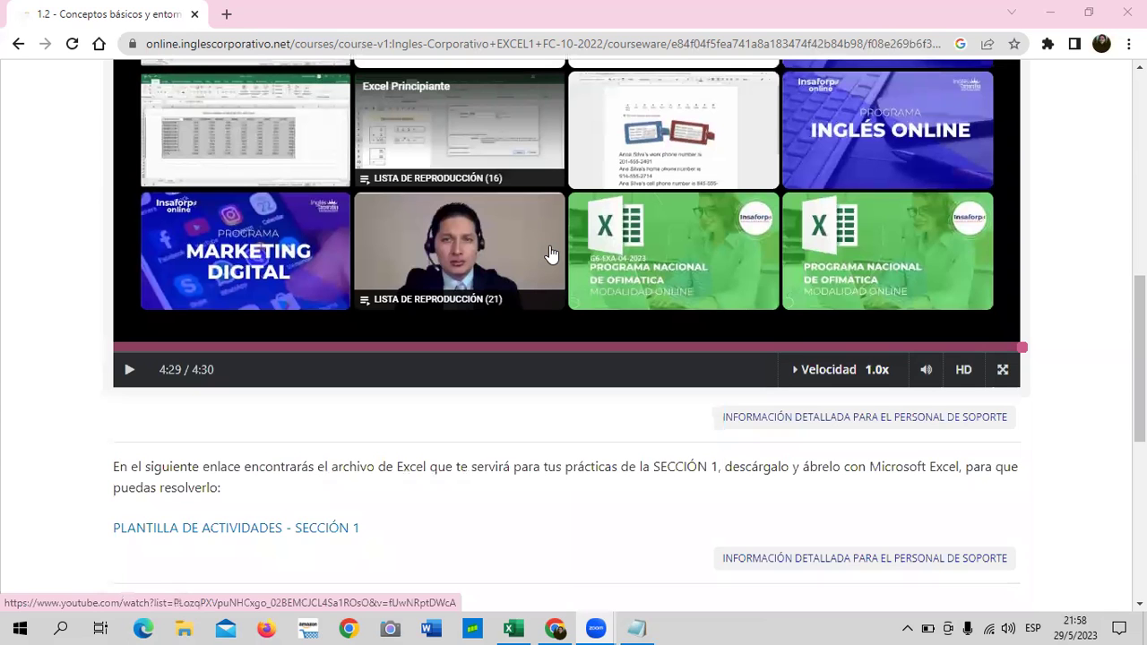
{"action": "scroll", "coordinate": [672, 427], "scroll_direction": "up", "scroll_amount": 3}
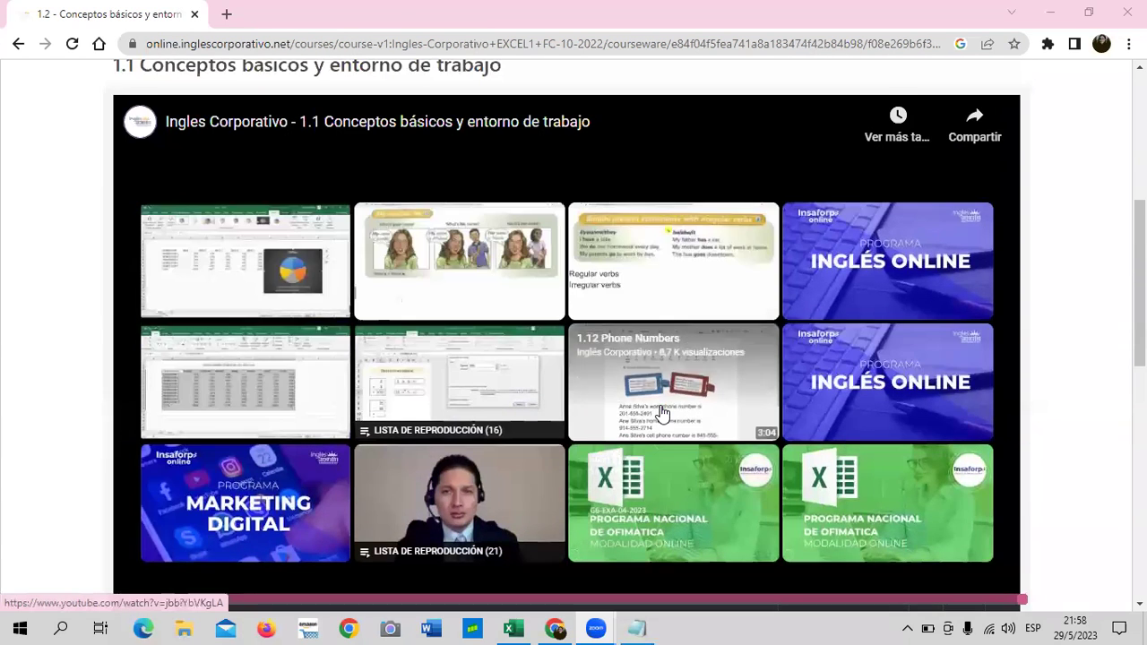
{"action": "scroll", "coordinate": [660, 413], "scroll_direction": "up", "scroll_amount": 1}
{"action": "scroll", "coordinate": [660, 413], "scroll_direction": "up", "scroll_amount": 1}
{"action": "scroll", "coordinate": [653, 398], "scroll_direction": "up", "scroll_amount": 2}
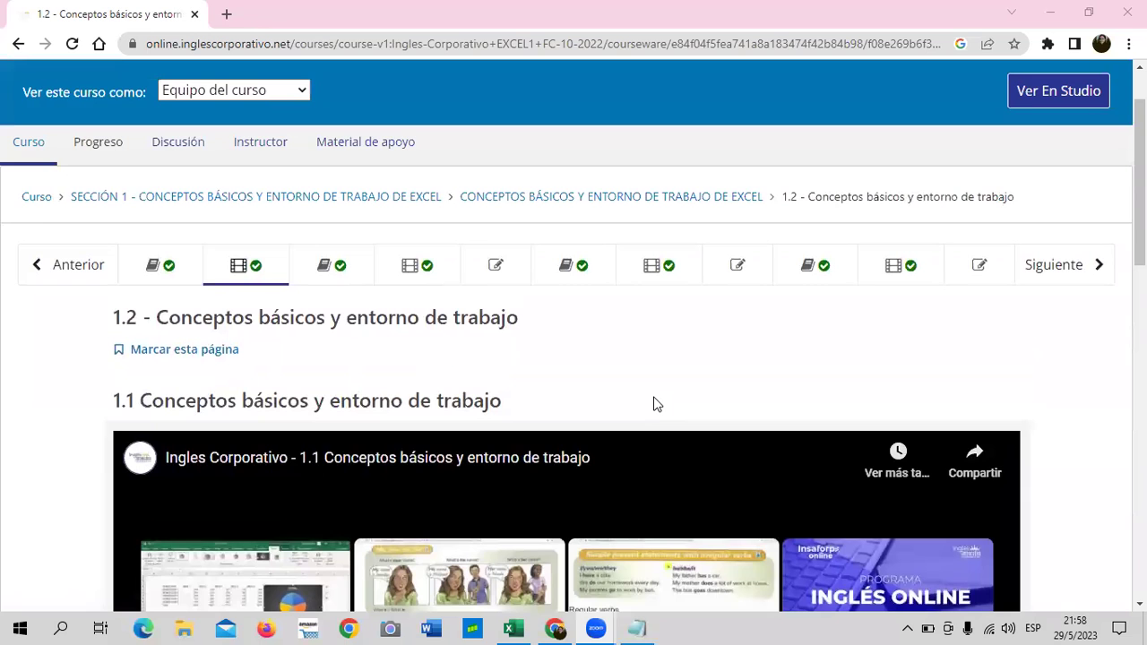
{"action": "scroll", "coordinate": [654, 403], "scroll_direction": "down", "scroll_amount": 2}
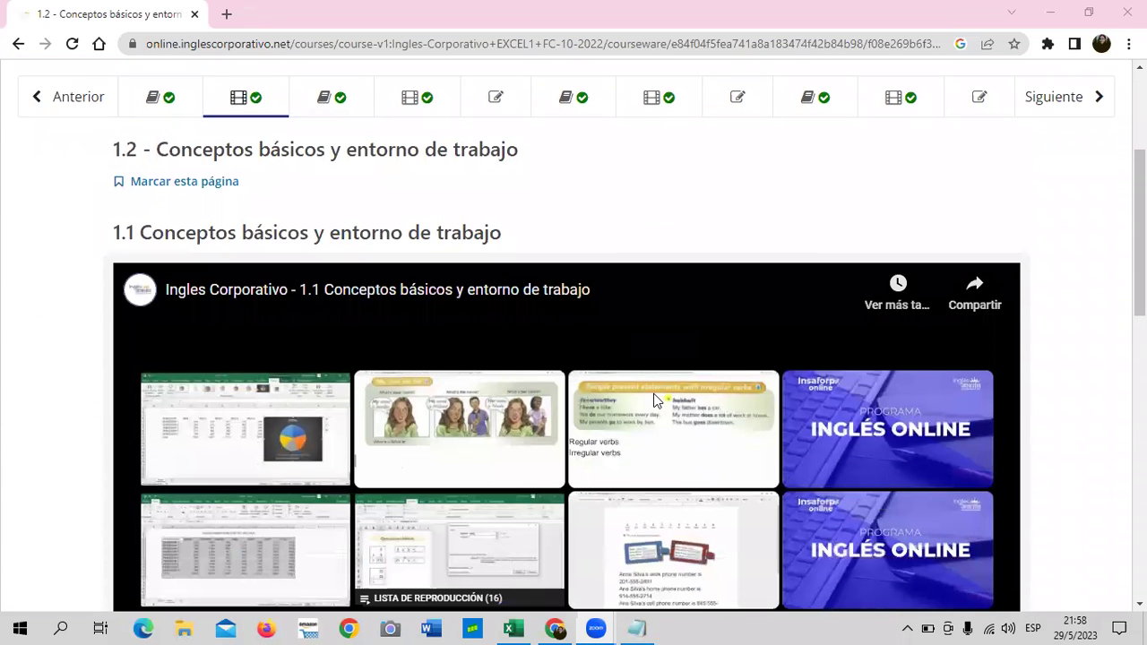
{"action": "scroll", "coordinate": [649, 397], "scroll_direction": "down", "scroll_amount": 2}
{"action": "scroll", "coordinate": [632, 385], "scroll_direction": "down", "scroll_amount": 2}
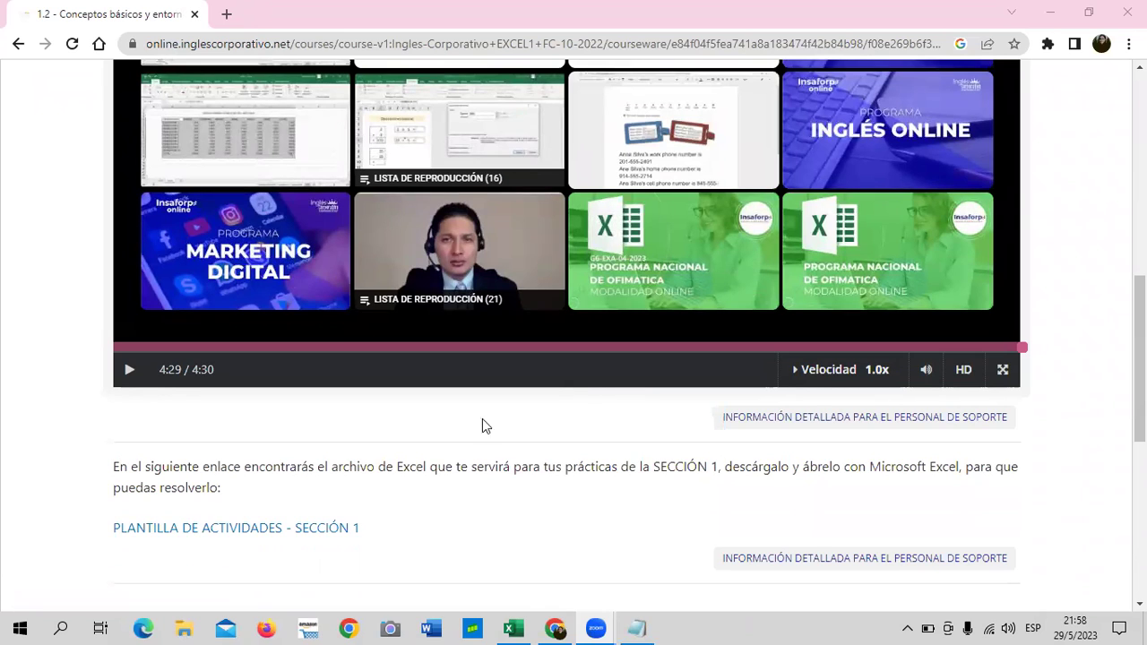
{"action": "left_click", "coordinate": [518, 626]}
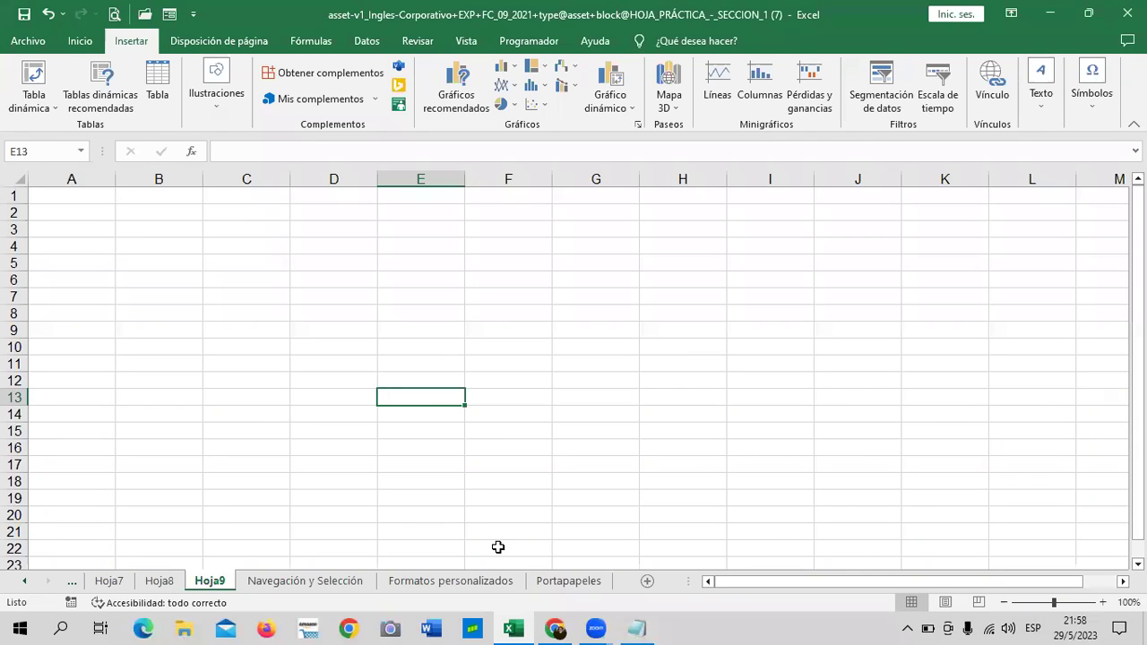